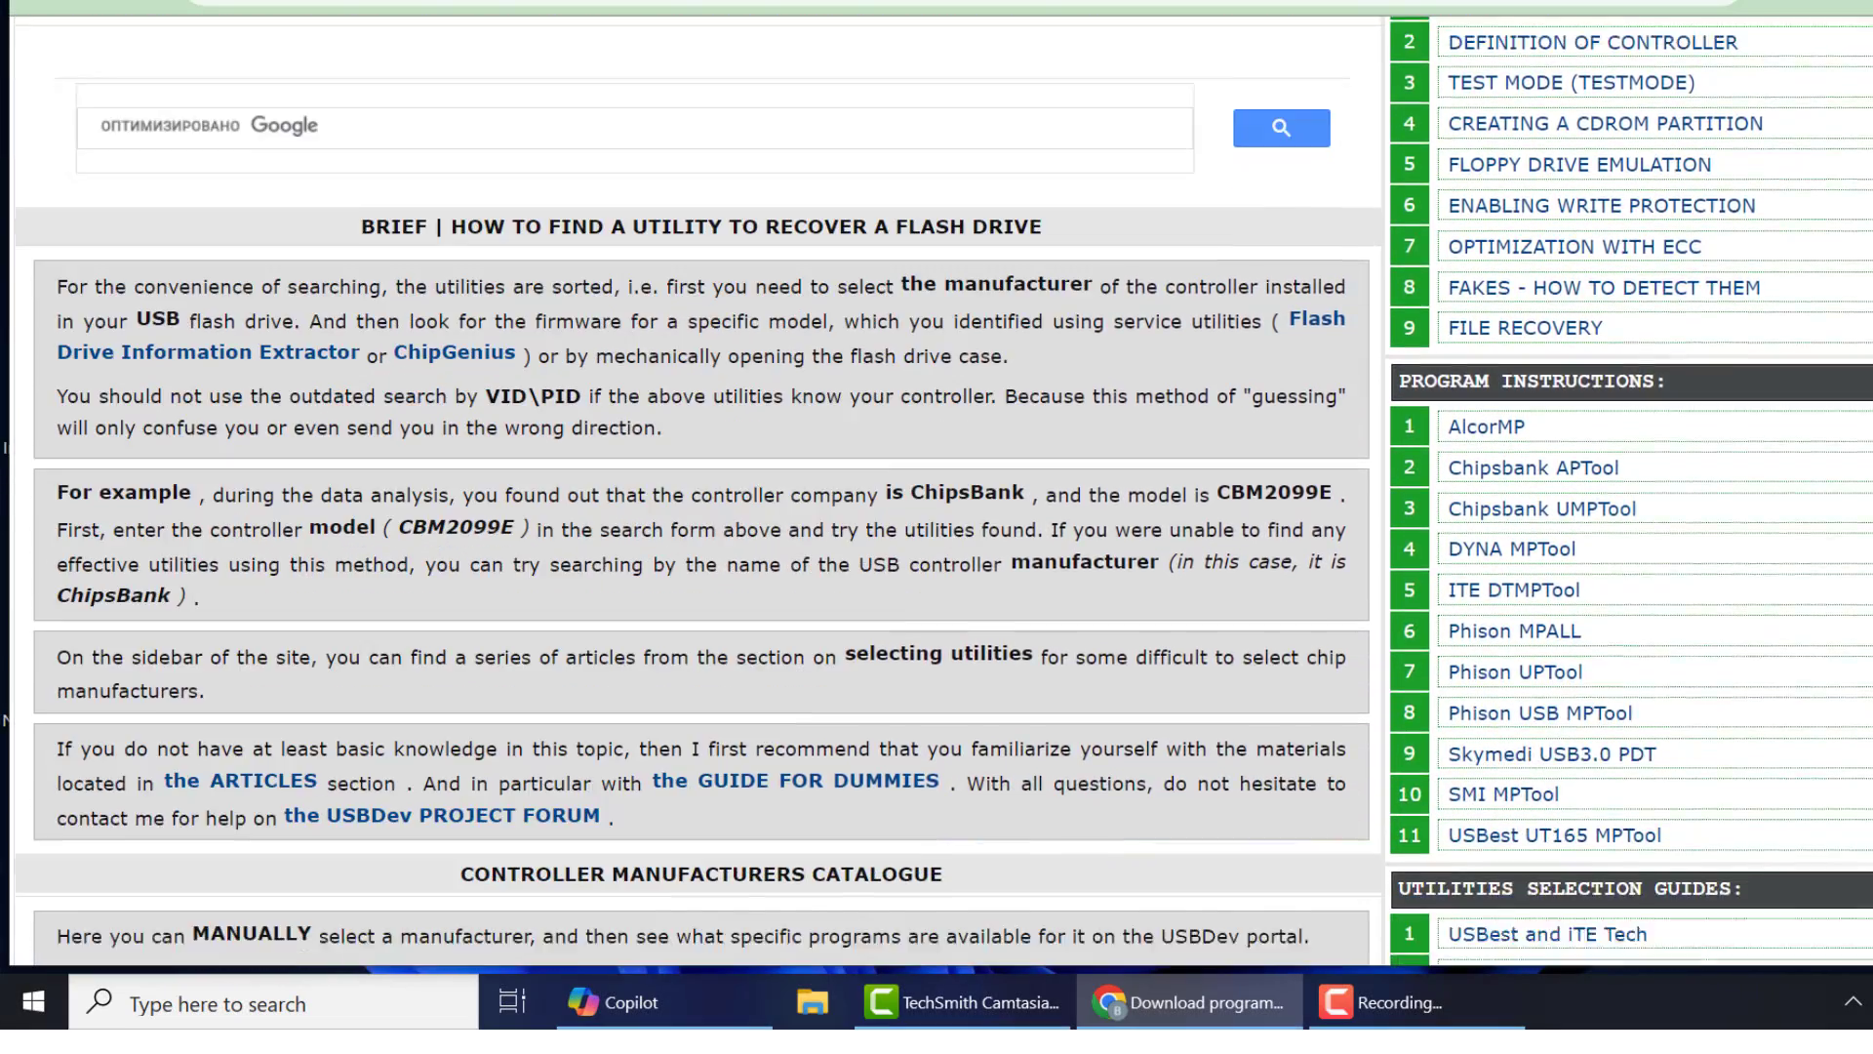
{"action": "scroll", "coordinate": [703, 498], "scroll_direction": "down", "scroll_amount": 1}
{"action": "scroll", "coordinate": [702, 499], "scroll_direction": "down", "scroll_amount": 1}
{"action": "scroll", "coordinate": [702, 497], "scroll_direction": "down", "scroll_amount": 2}
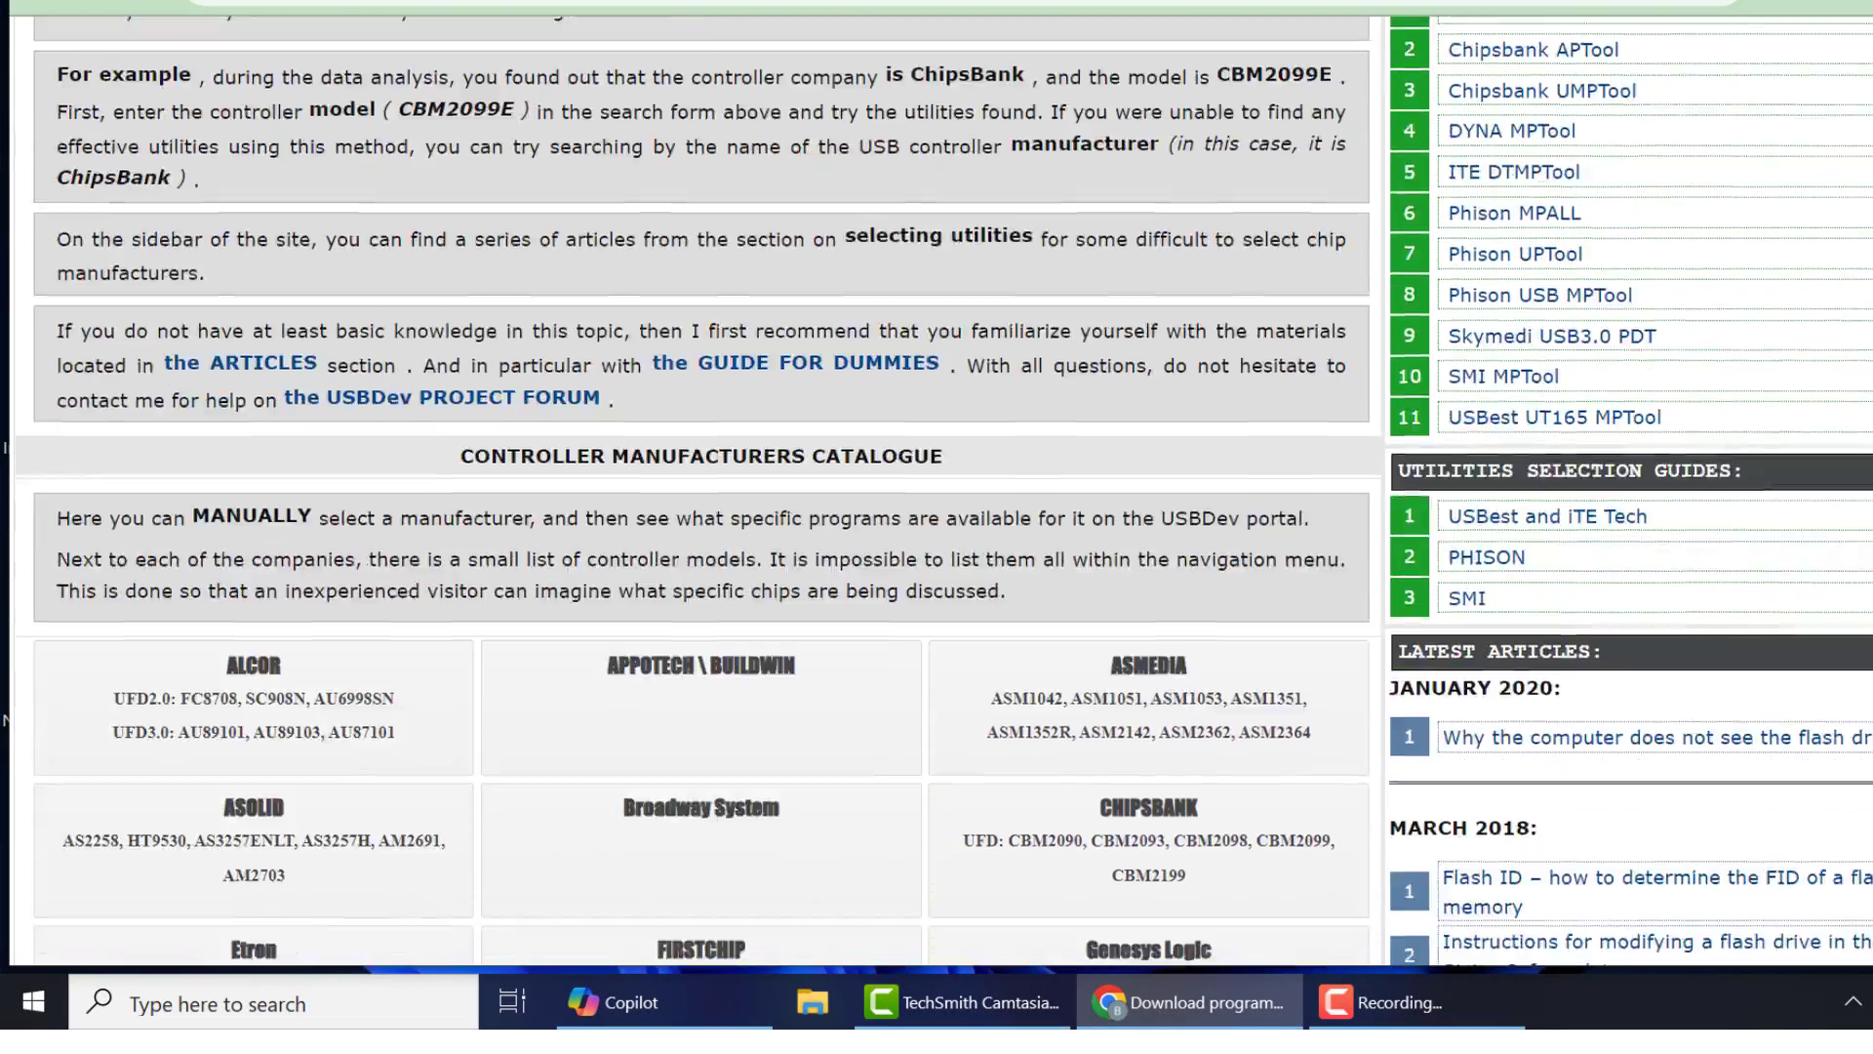
{"action": "scroll", "coordinate": [703, 499], "scroll_direction": "down", "scroll_amount": 1}
{"action": "scroll", "coordinate": [702, 498], "scroll_direction": "down", "scroll_amount": 1}
{"action": "scroll", "coordinate": [702, 499], "scroll_direction": "down", "scroll_amount": 1}
{"action": "scroll", "coordinate": [703, 498], "scroll_direction": "down", "scroll_amount": 1}
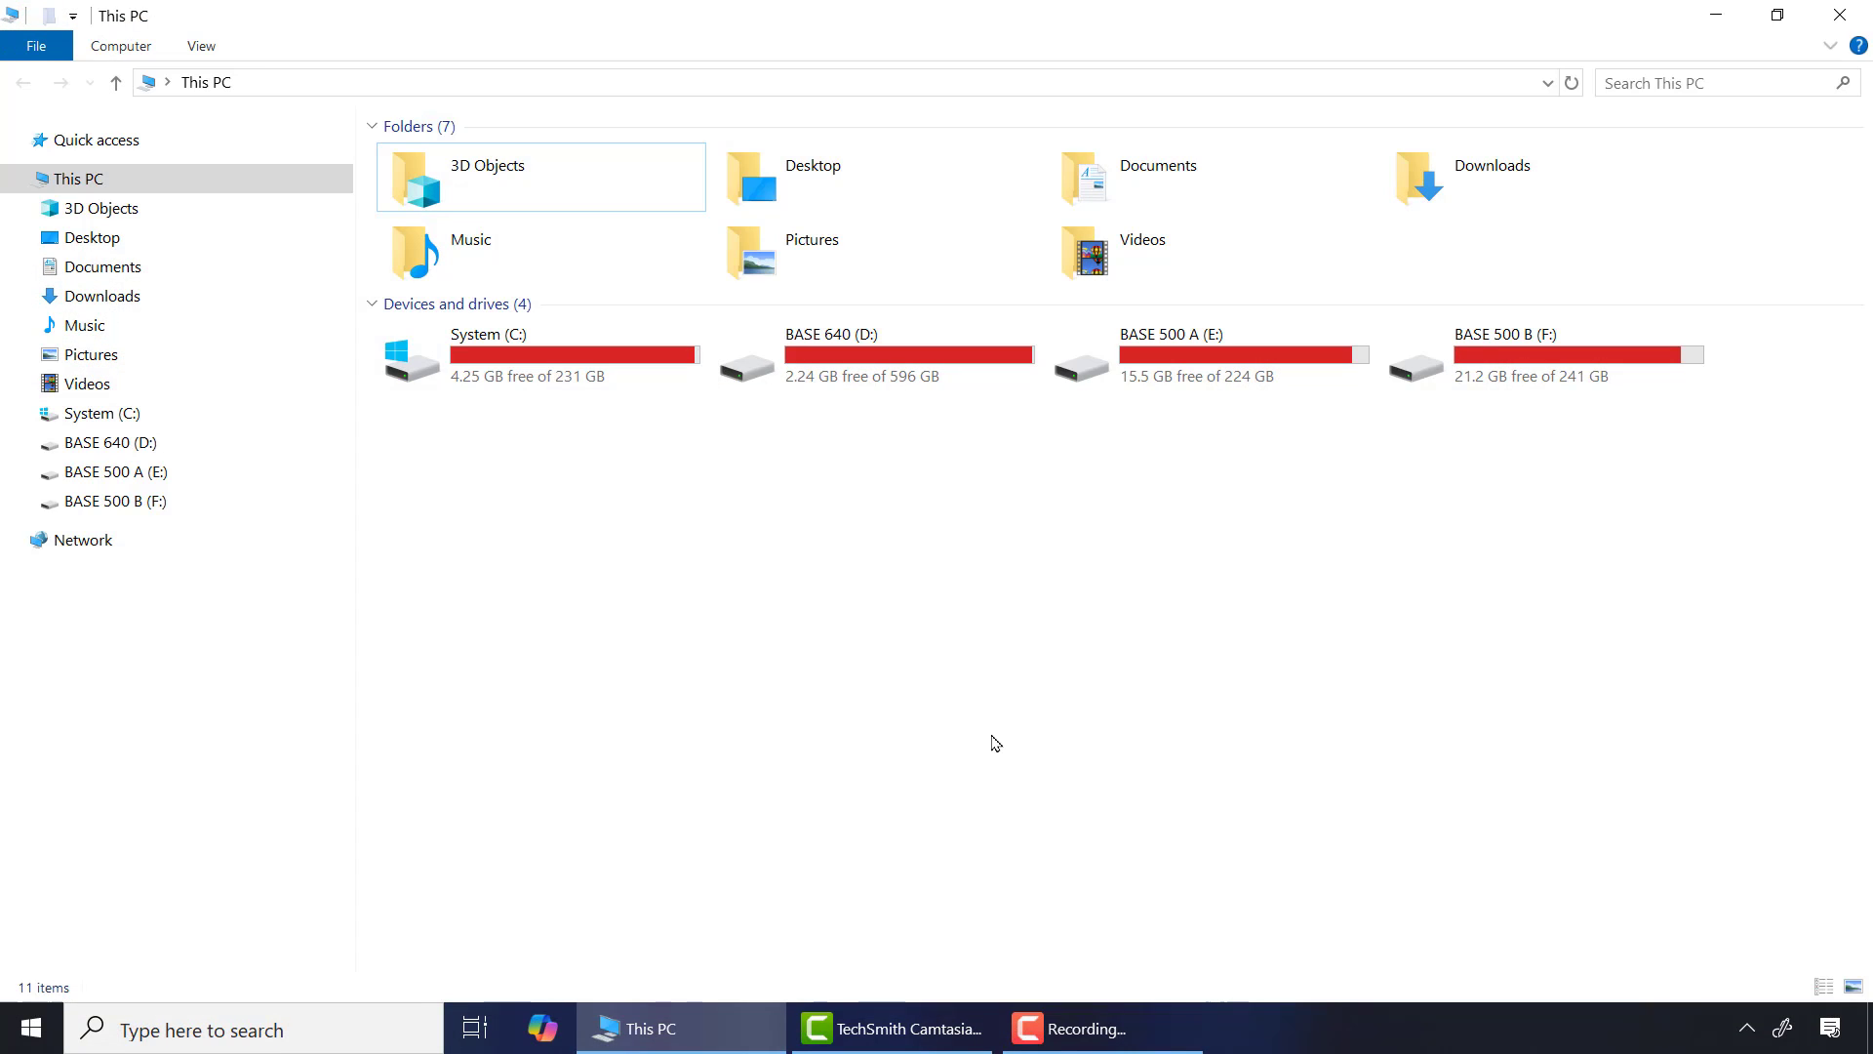
Launch Disk Management from the Start menu and scroll the lower pane down to Disk 3.
{"action": "right_click", "coordinate": [30, 1030]}
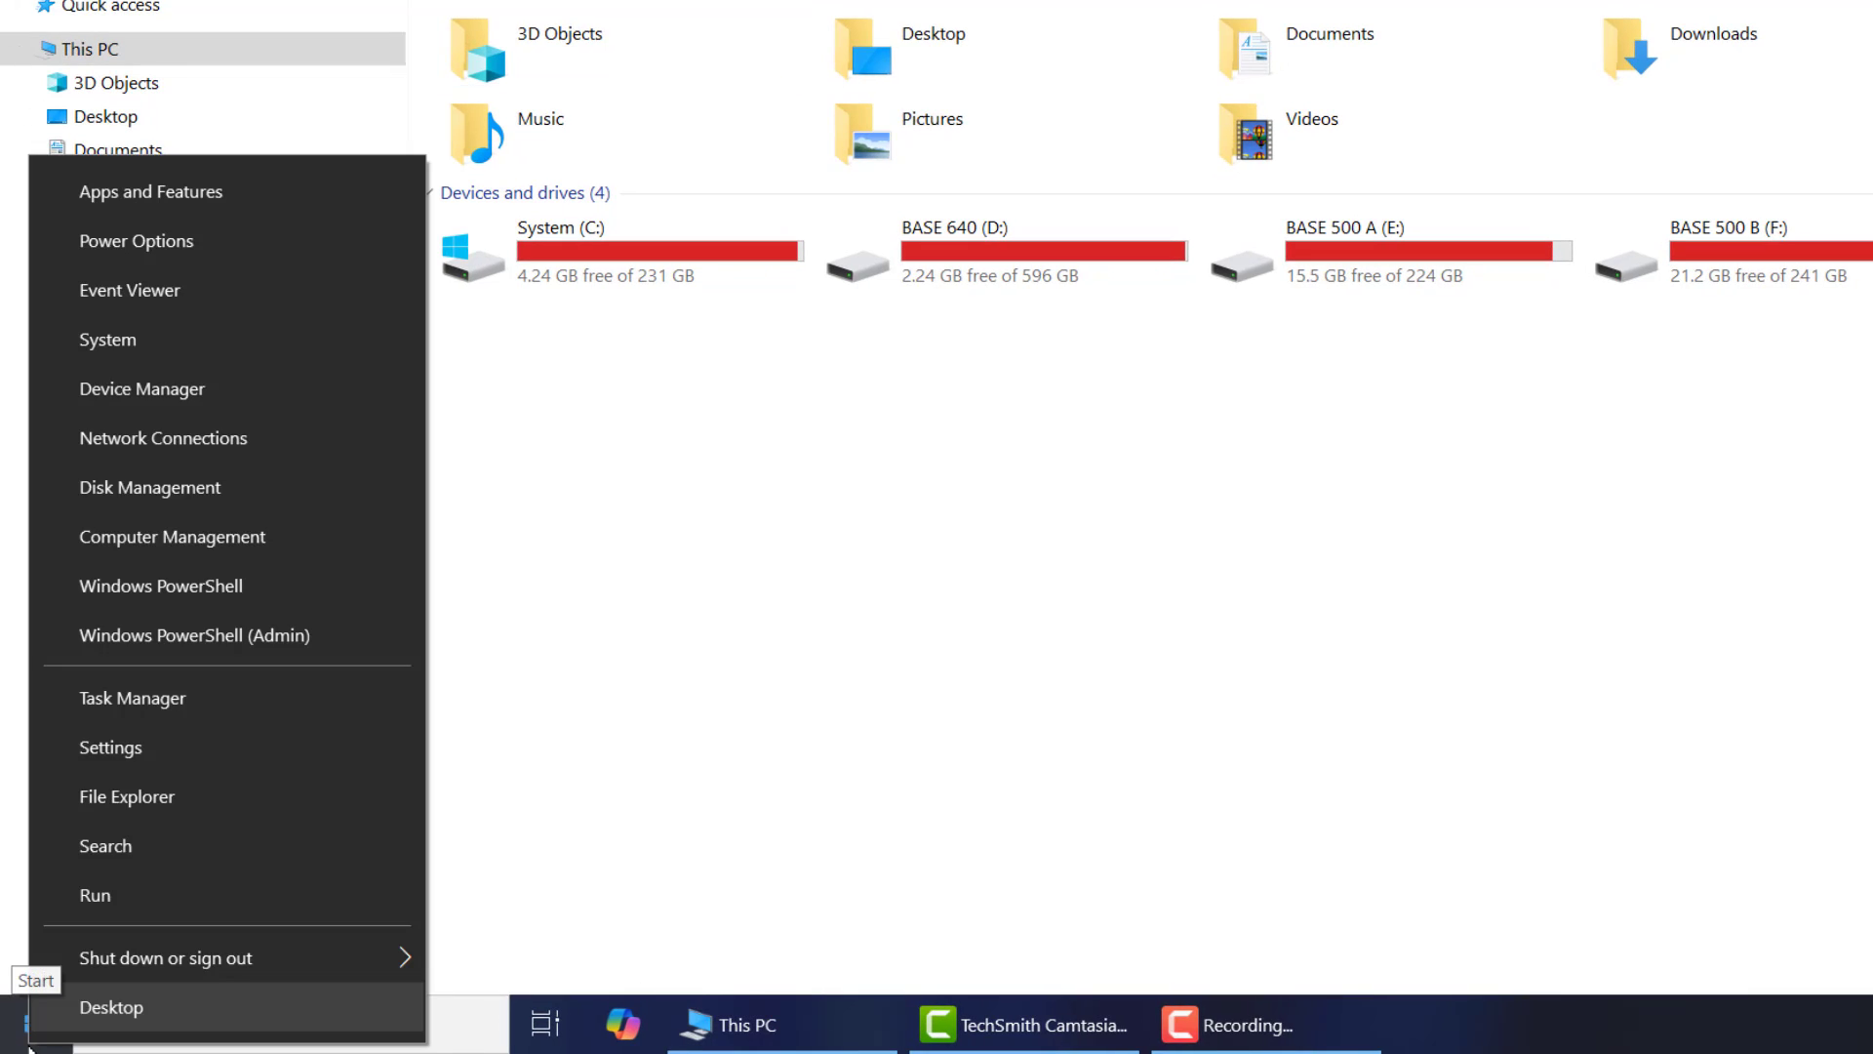
{"action": "left_click", "coordinate": [150, 488]}
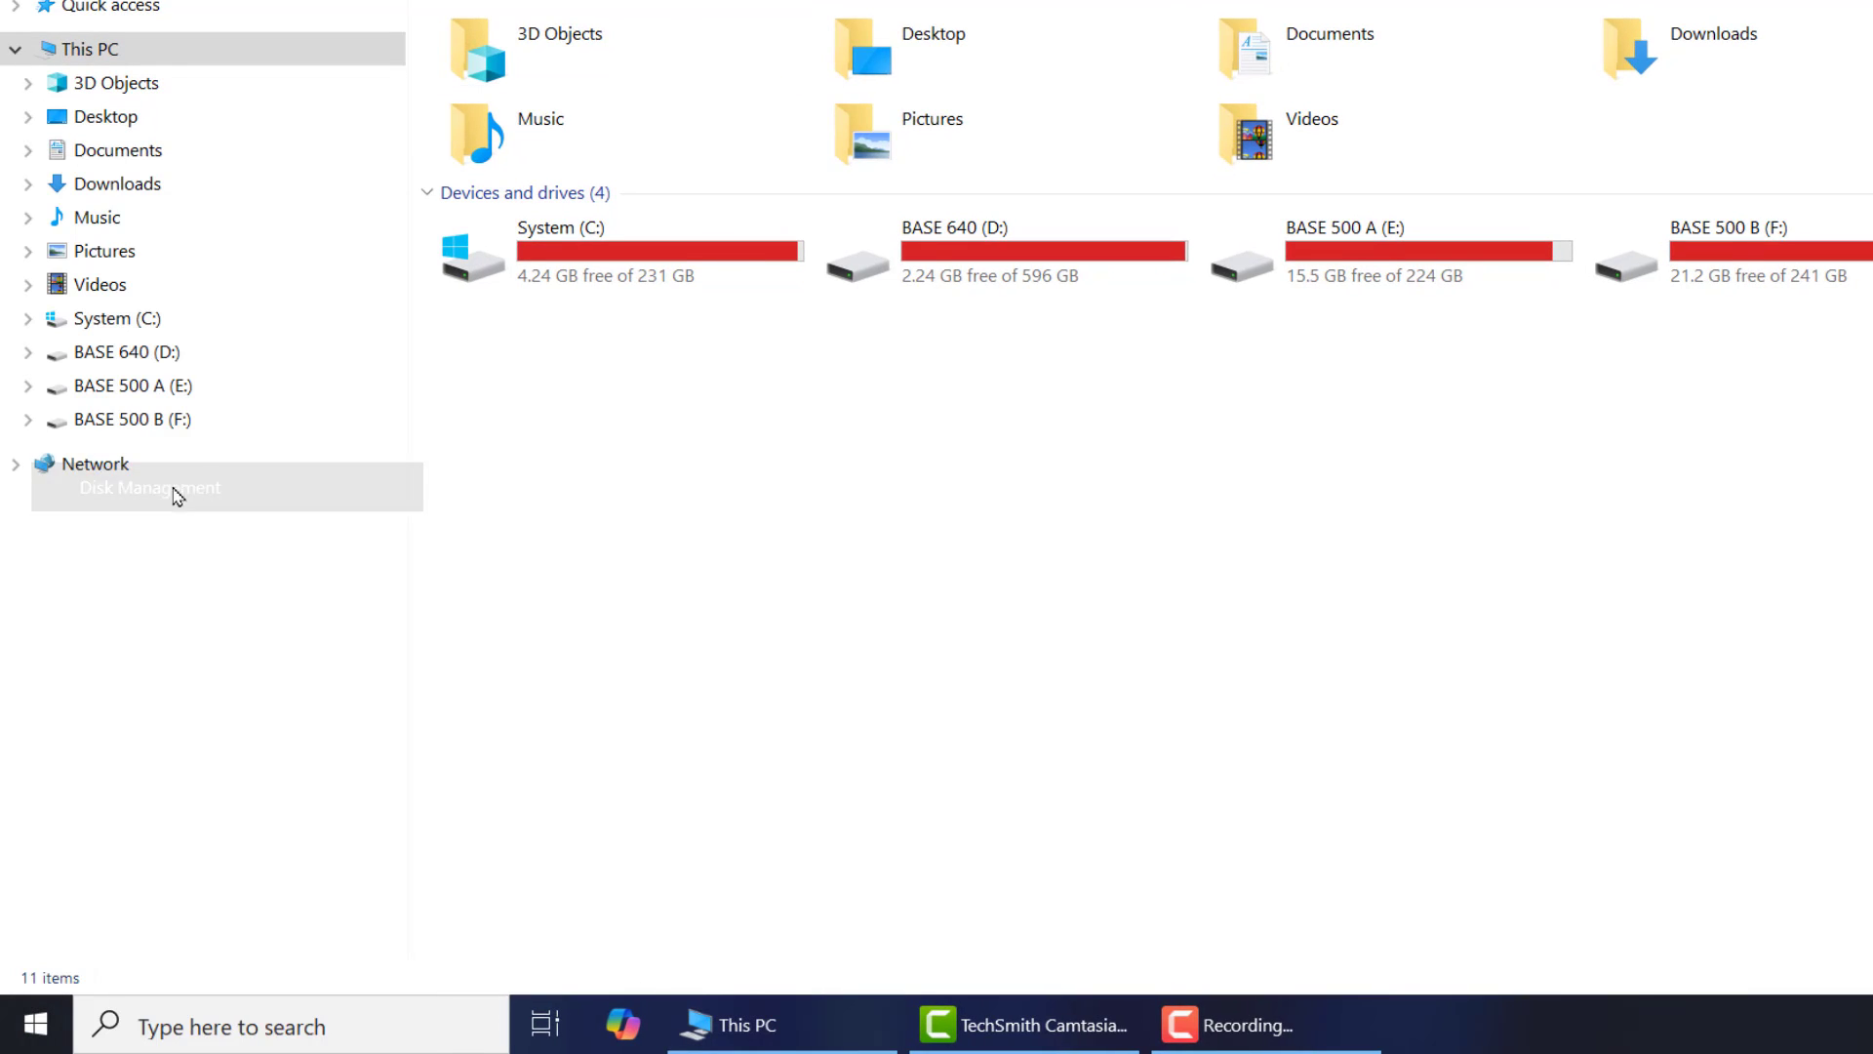
{"action": "left_click_drag", "start_coordinate": [1717, 563], "coordinate": [1757, 821]}
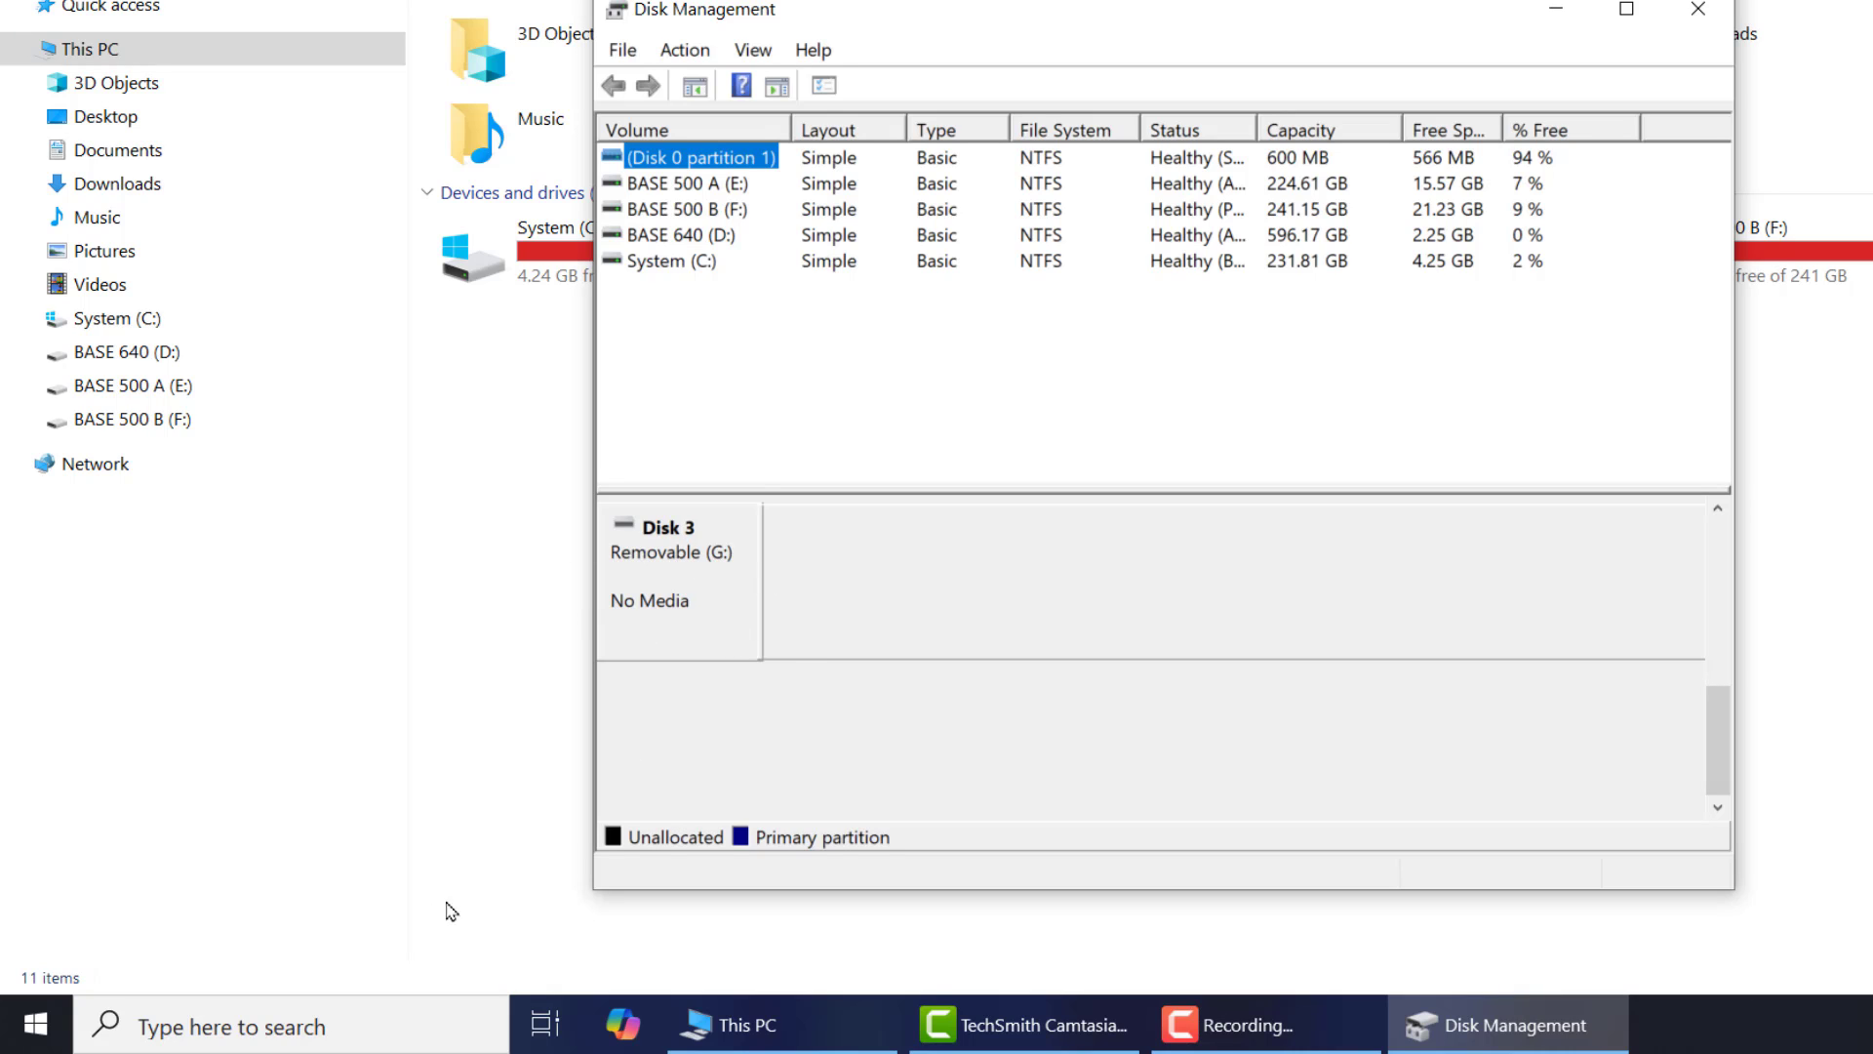
Run DiskPart as administrator from a taskbar search and execute LIST DISK.
{"action": "left_click", "coordinate": [367, 1024]}
{"action": "type", "text": "DISK"}
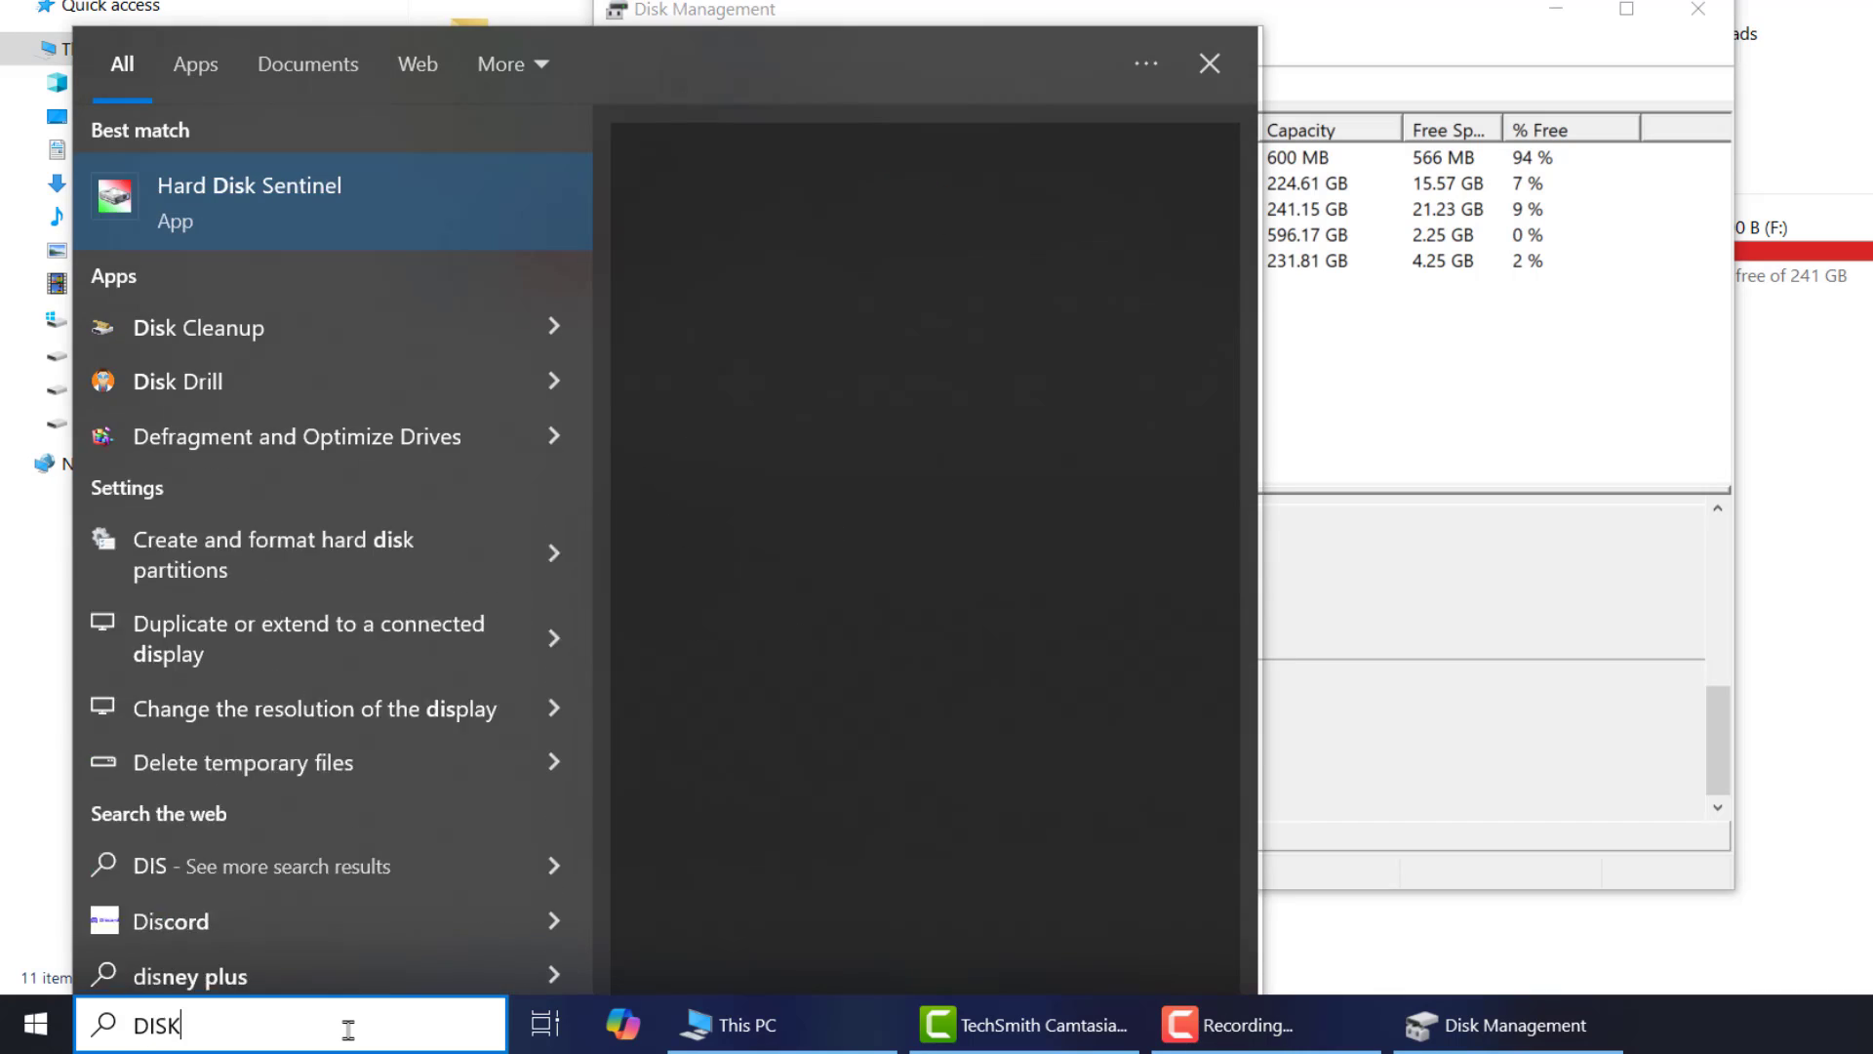
{"action": "type", "text": "PART"}
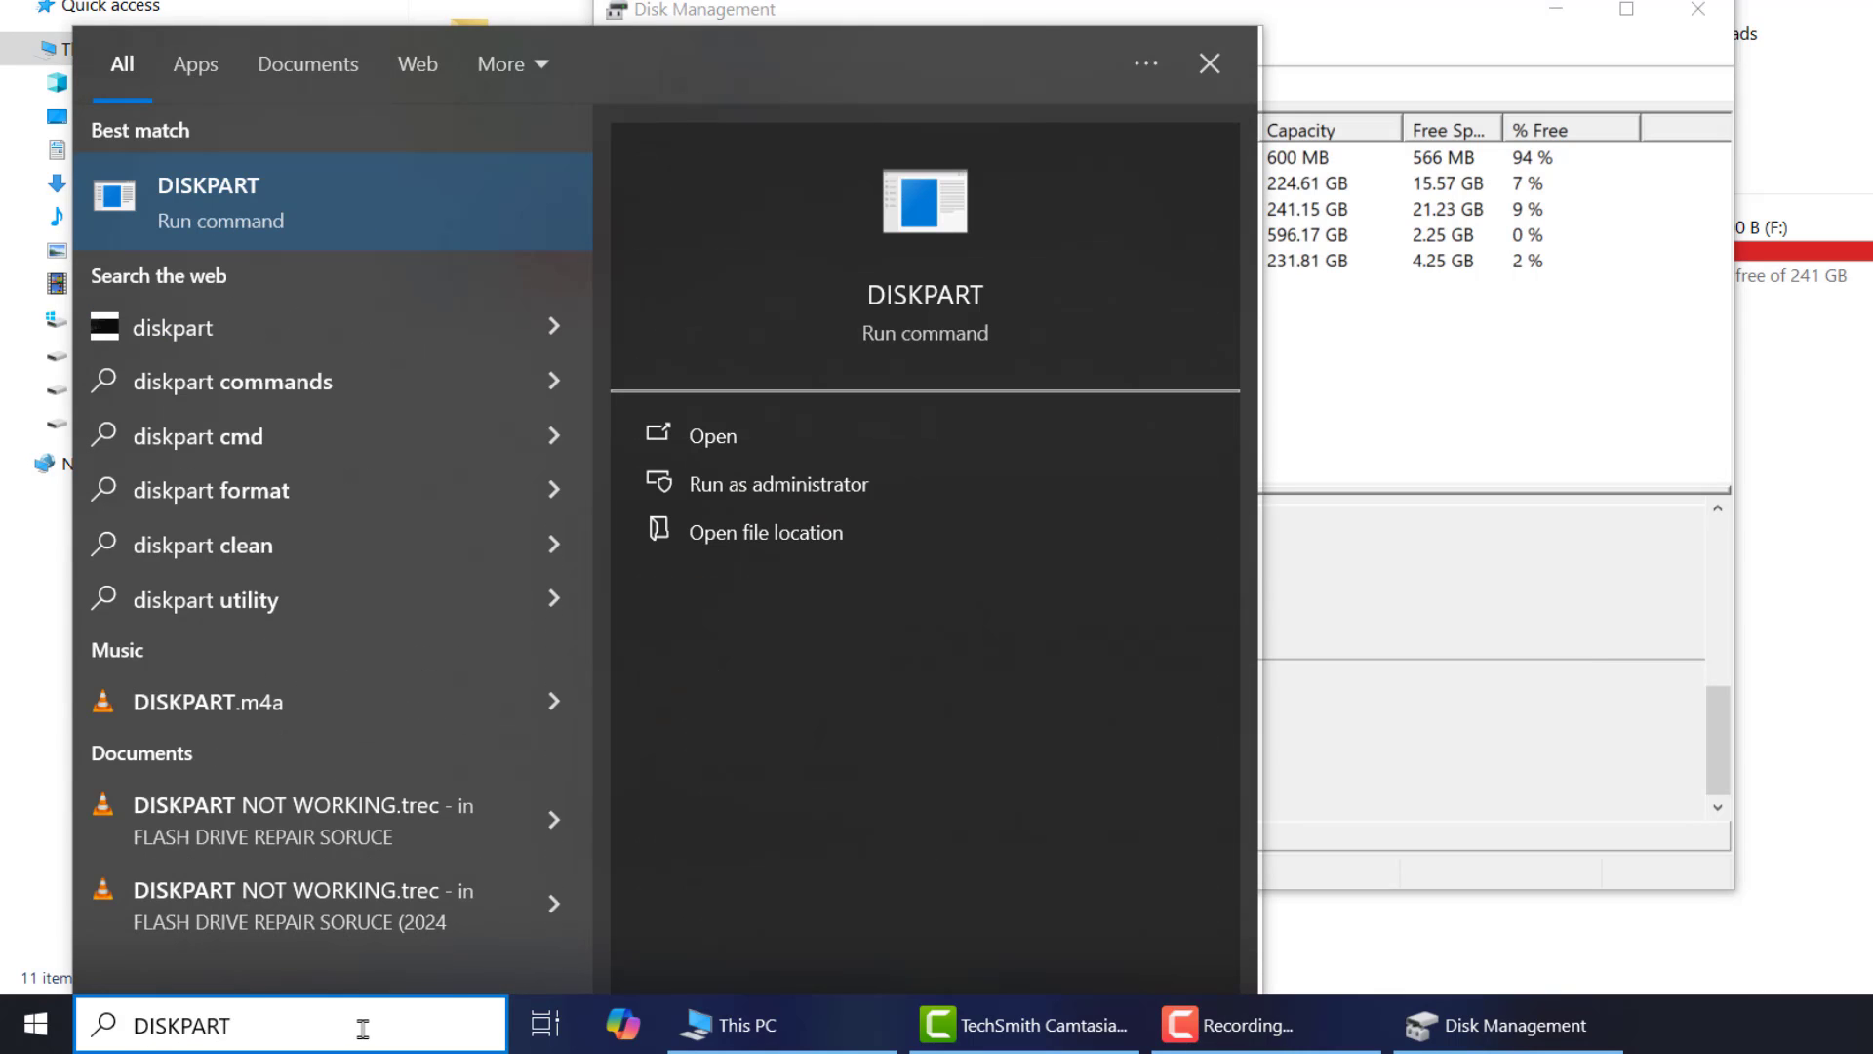
{"action": "key", "text": "Return"}
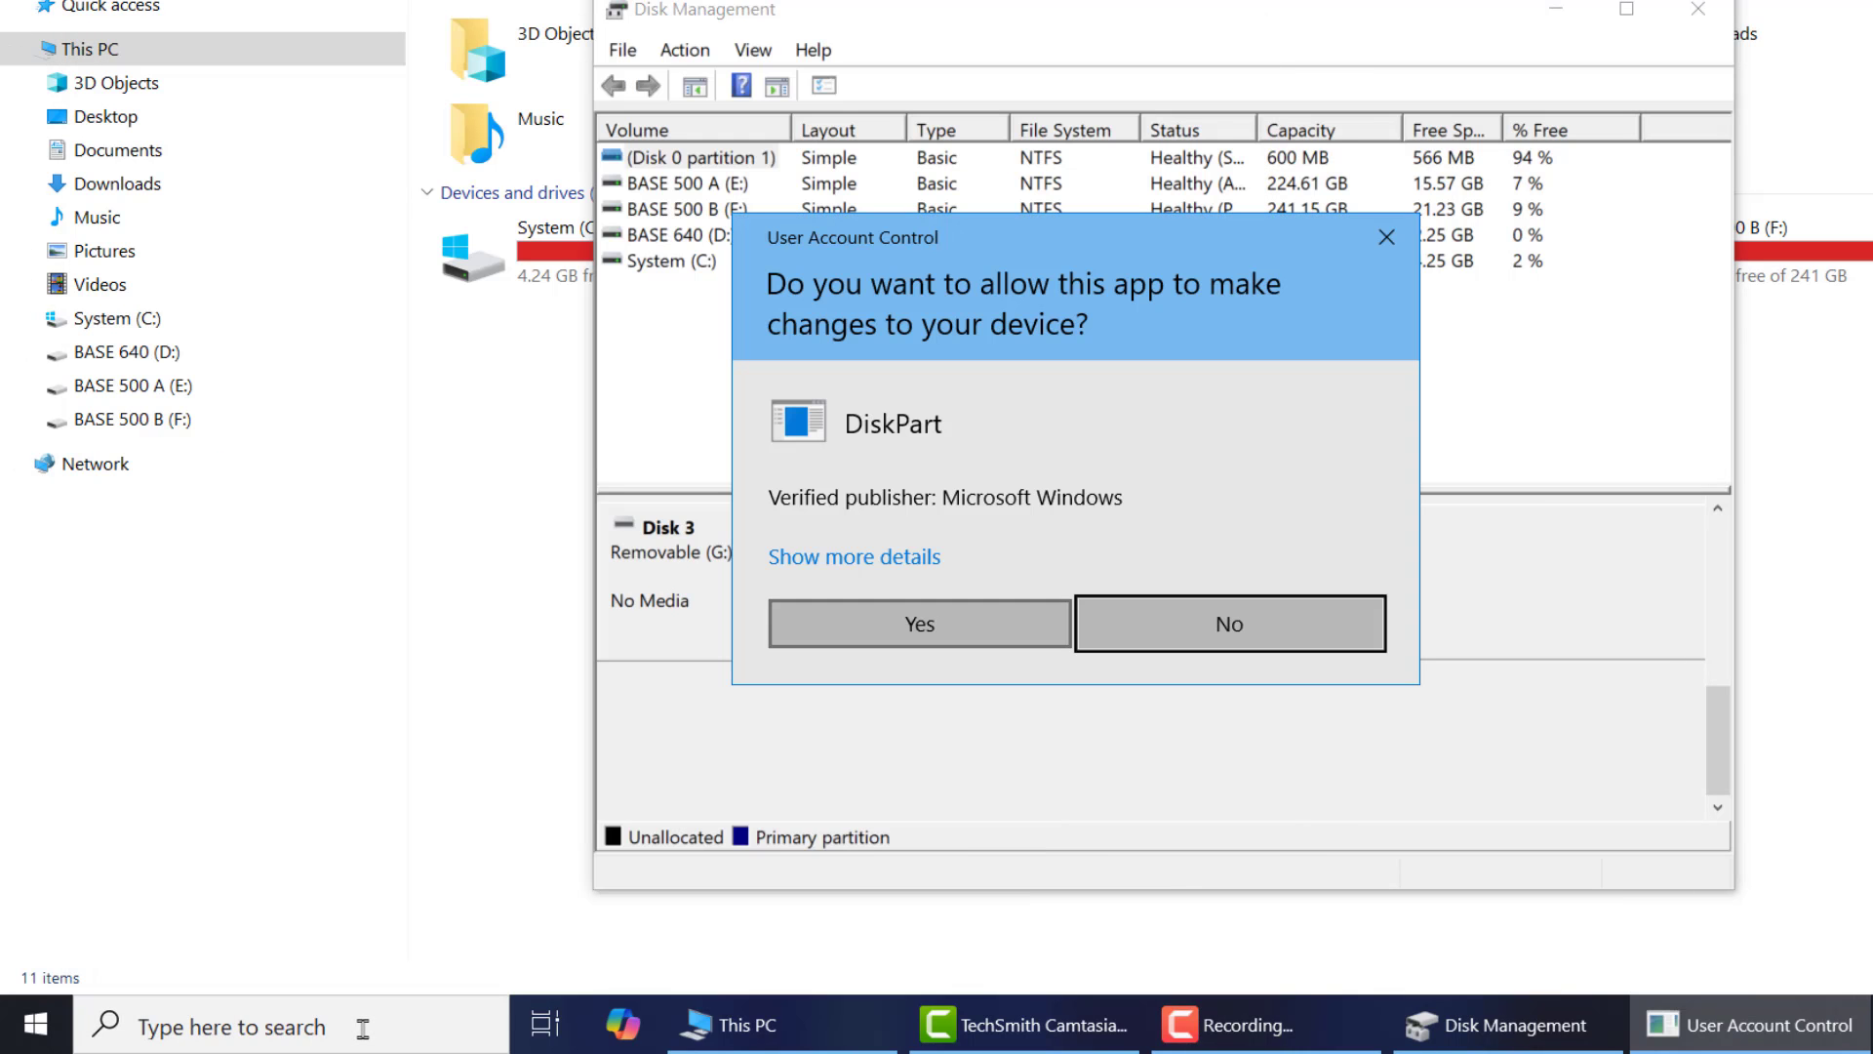
{"action": "key", "text": "alt+y"}
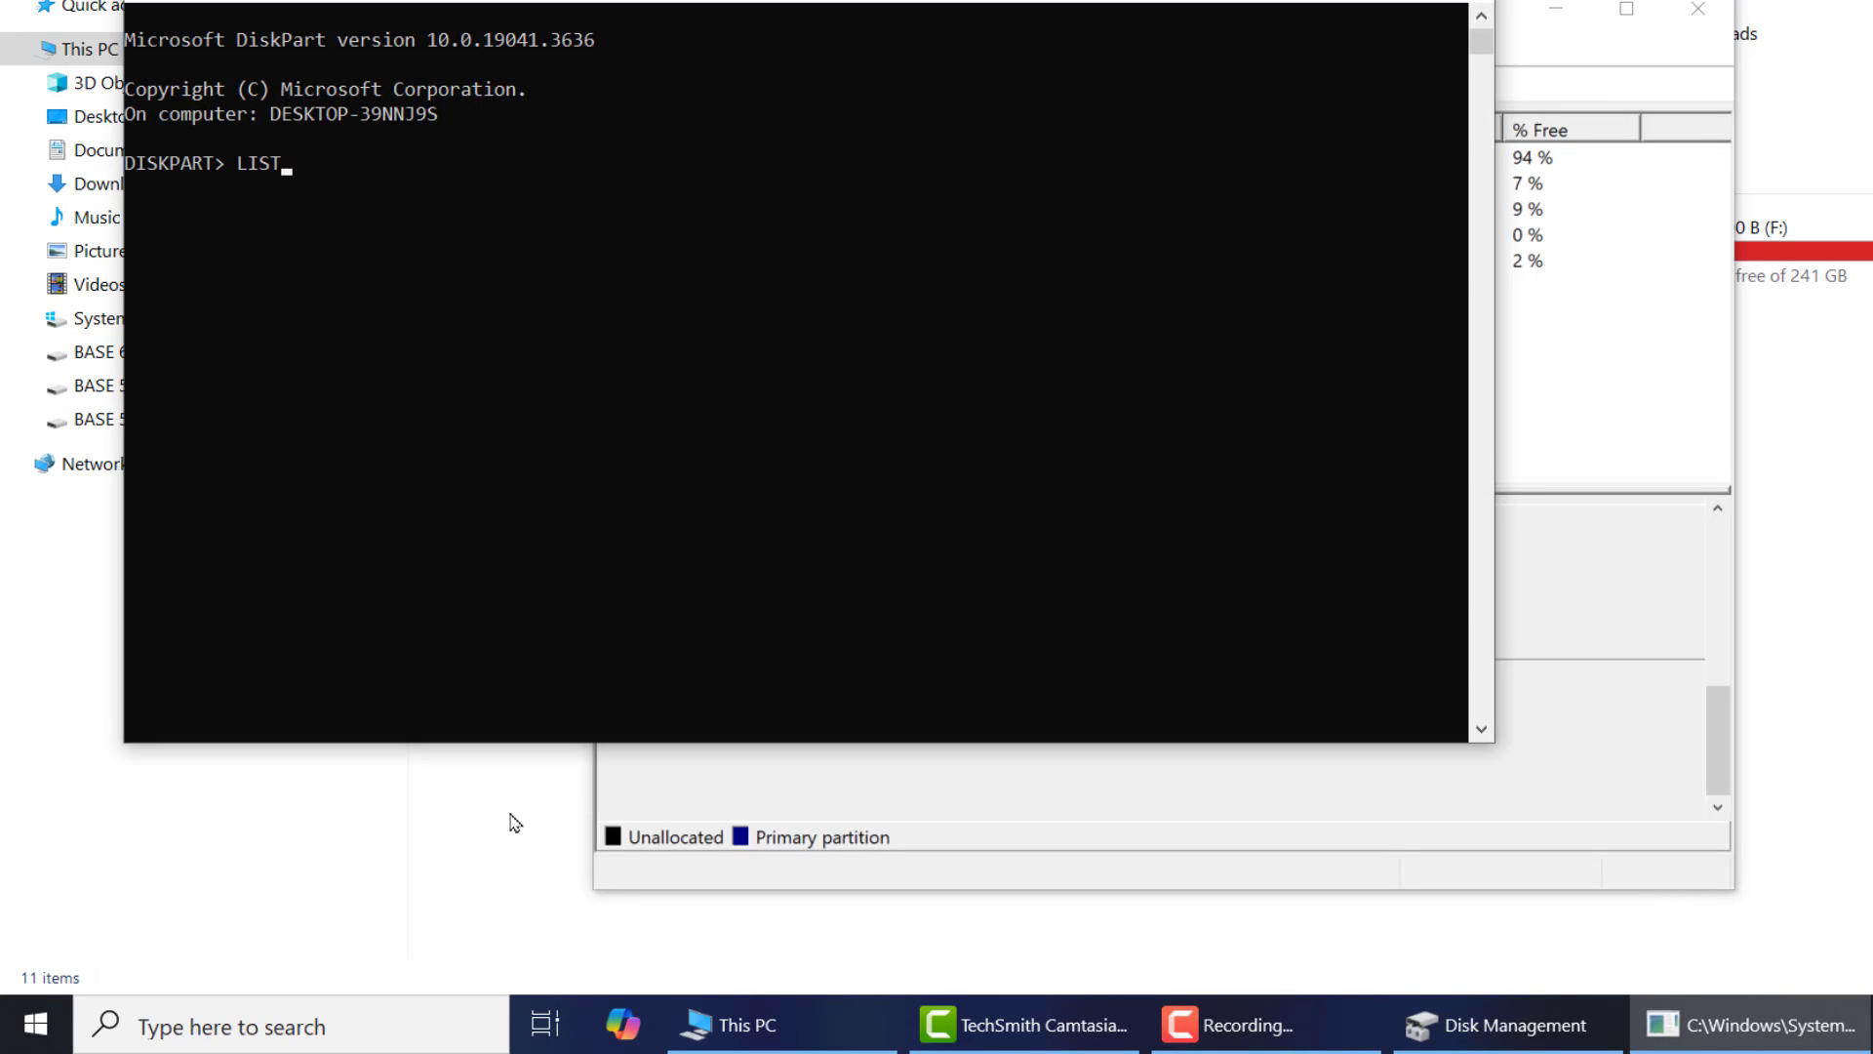
{"action": "key", "text": "Return"}
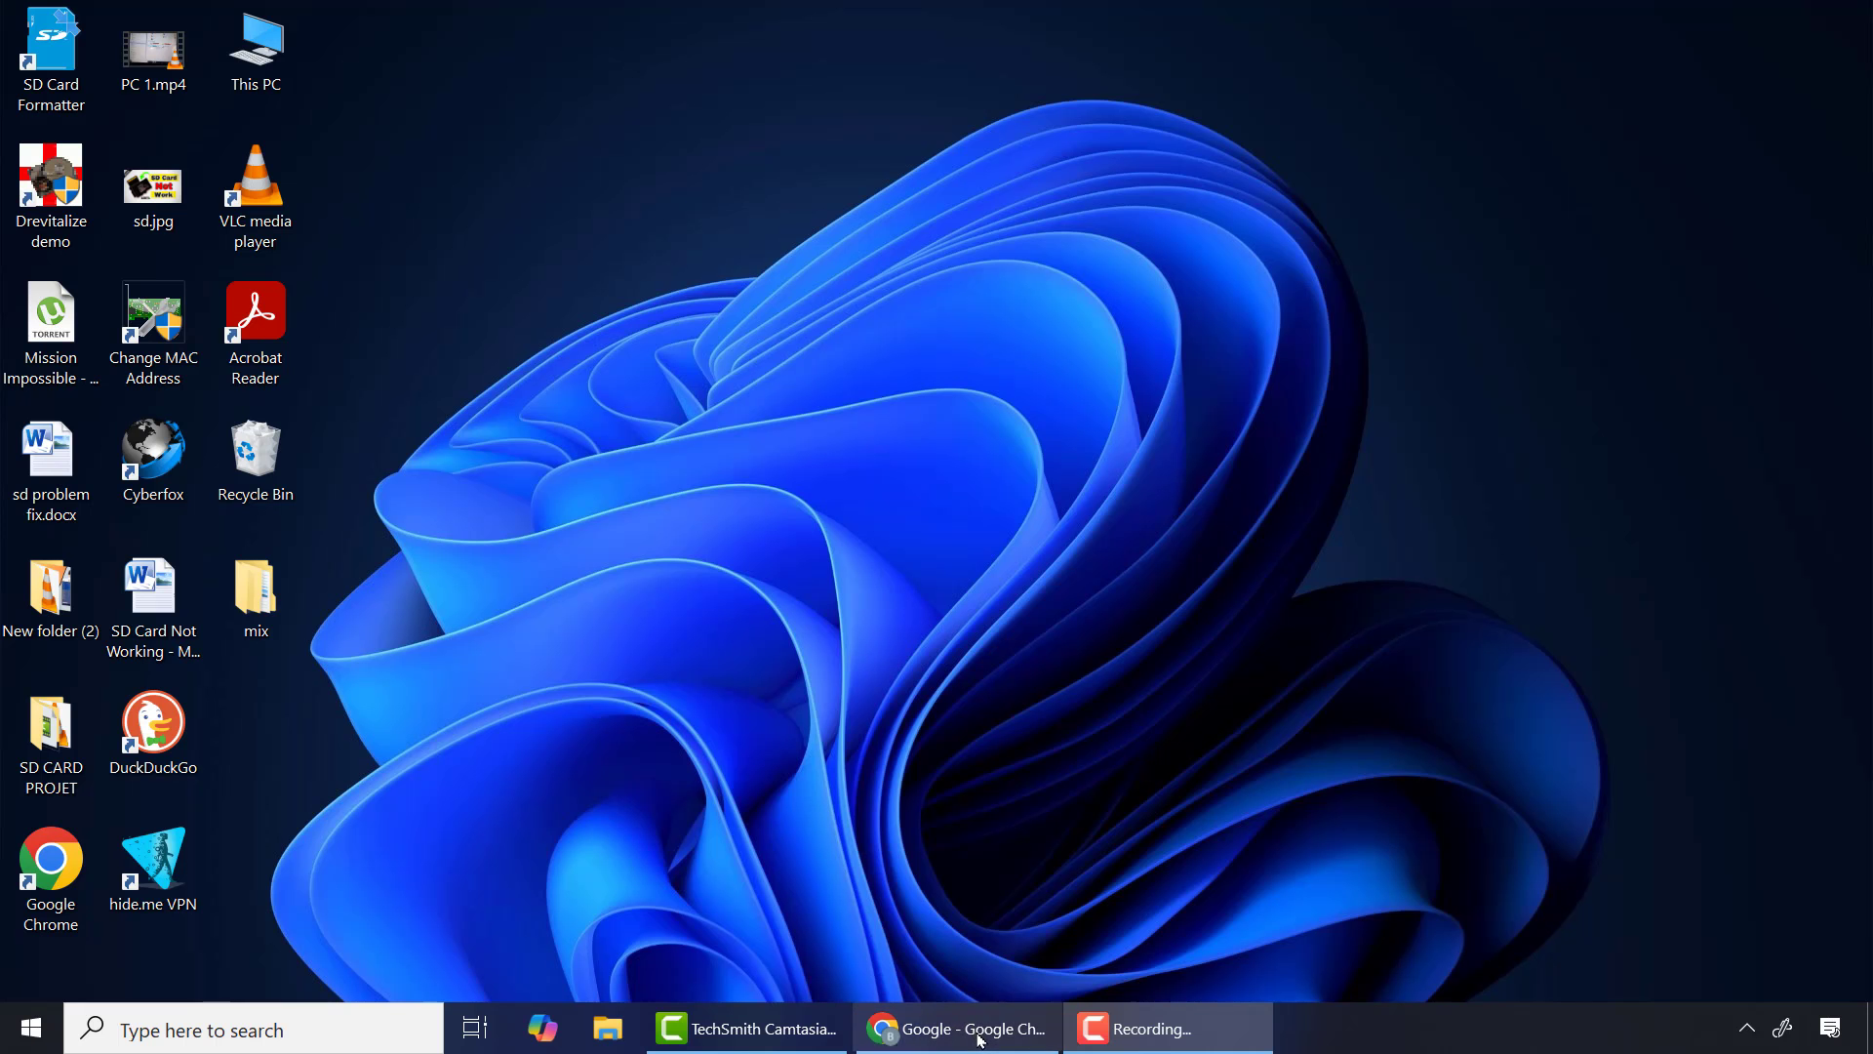
Search Google for 'chipgenius' in Chrome and open the LO4D ChipGenius download result.
{"action": "left_click", "coordinate": [958, 1029]}
{"action": "left_click", "coordinate": [652, 593]}
{"action": "type", "text": "chipgenu"}
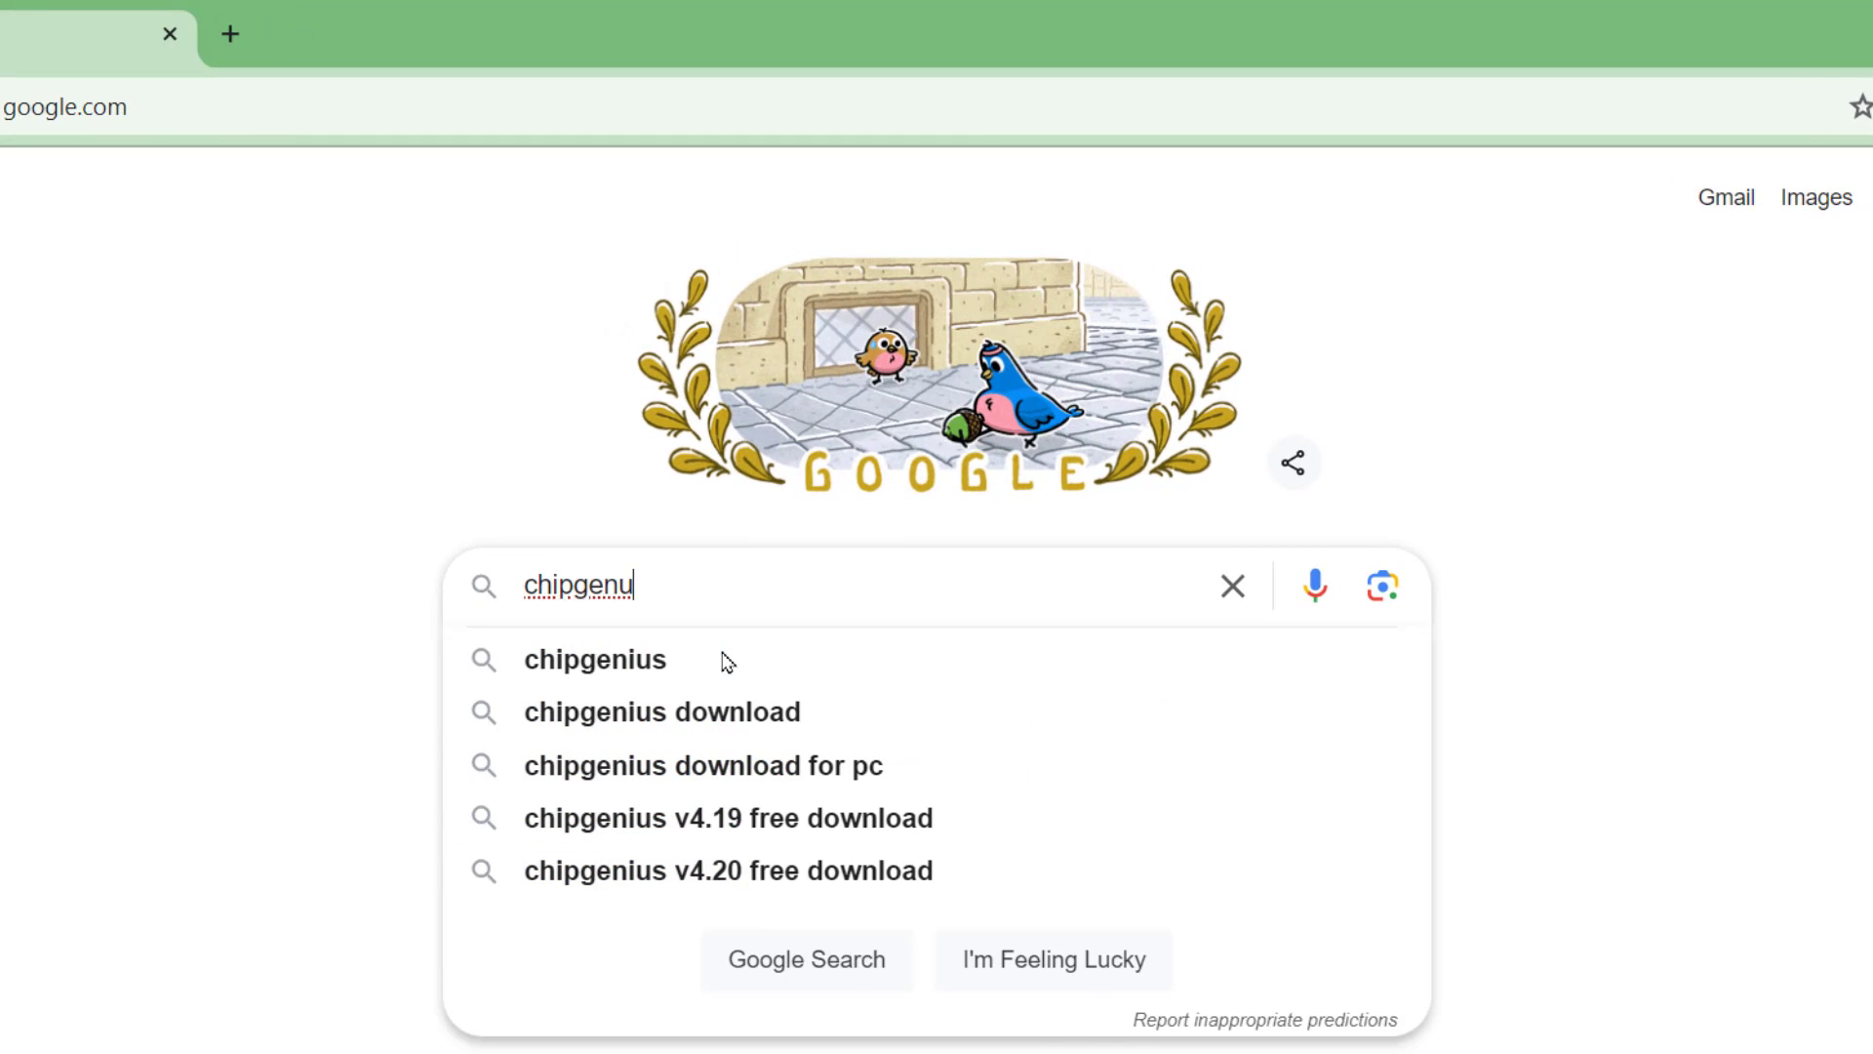
{"action": "key", "text": "BackSpace"}
{"action": "type", "text": "ius"}
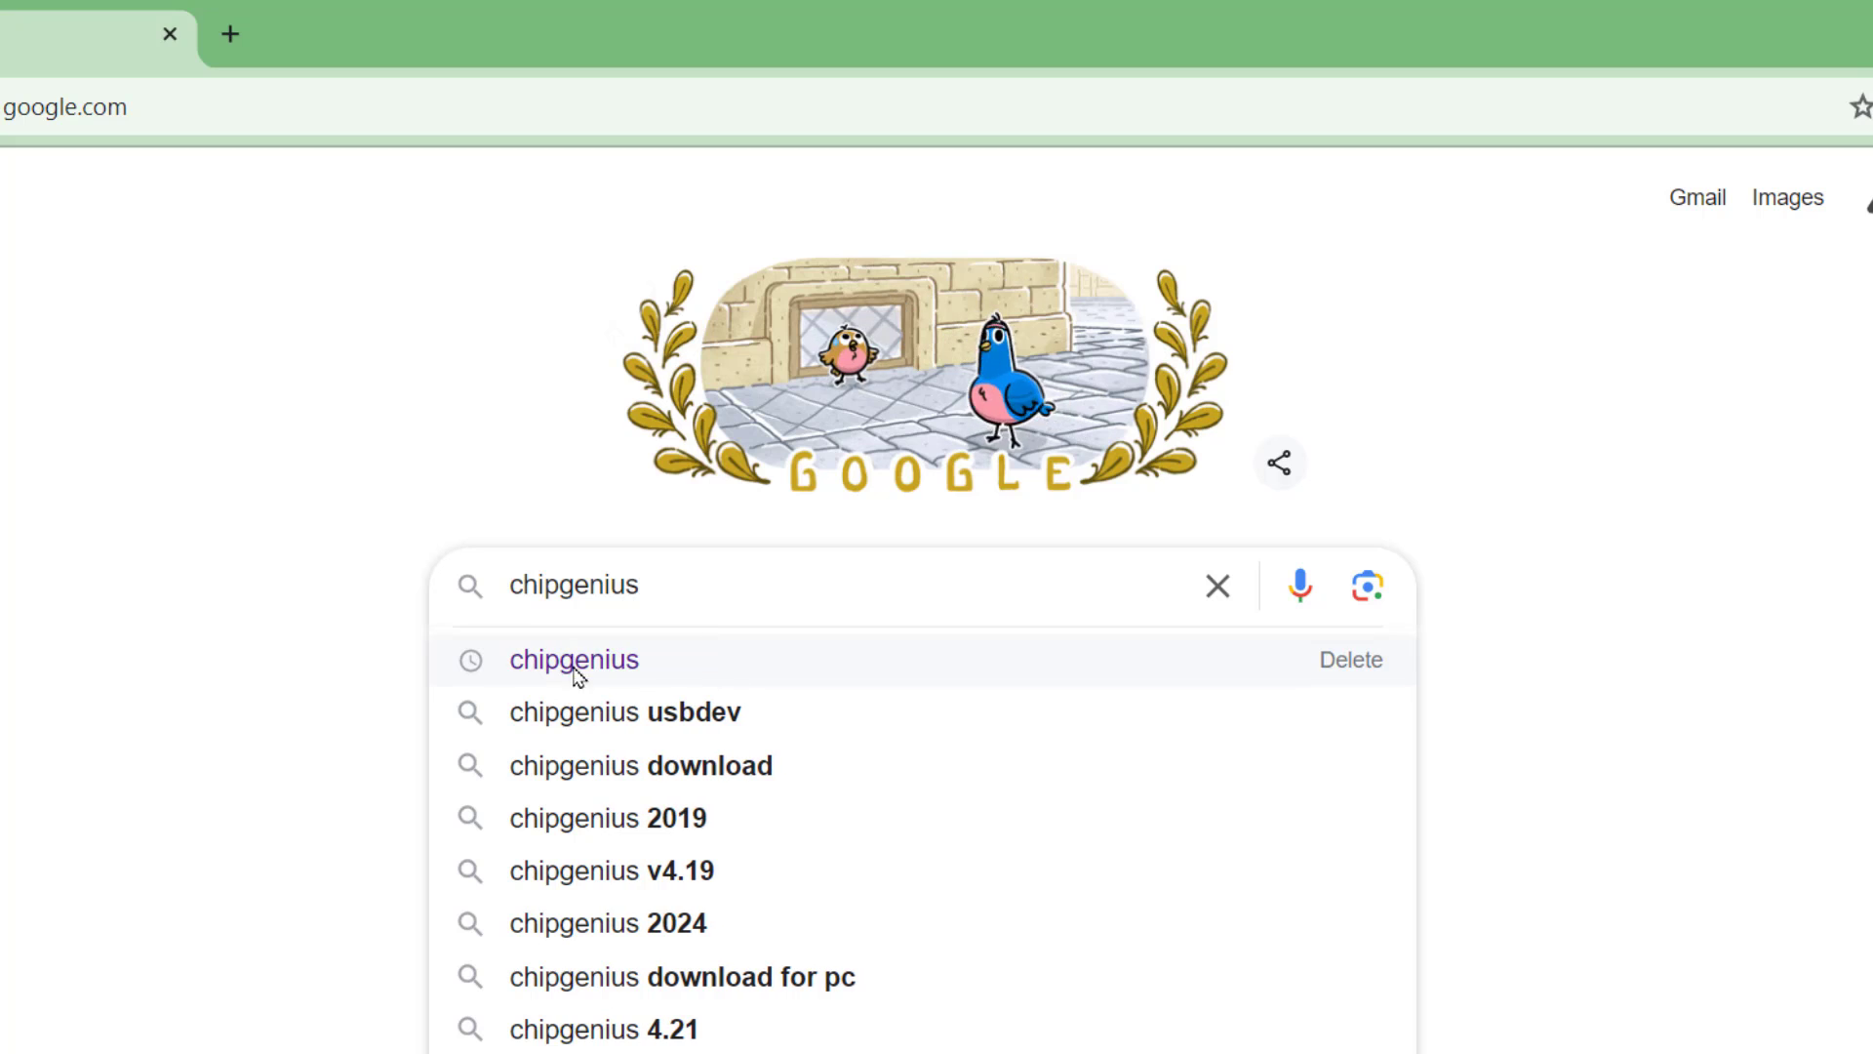
{"action": "left_click", "coordinate": [567, 671]}
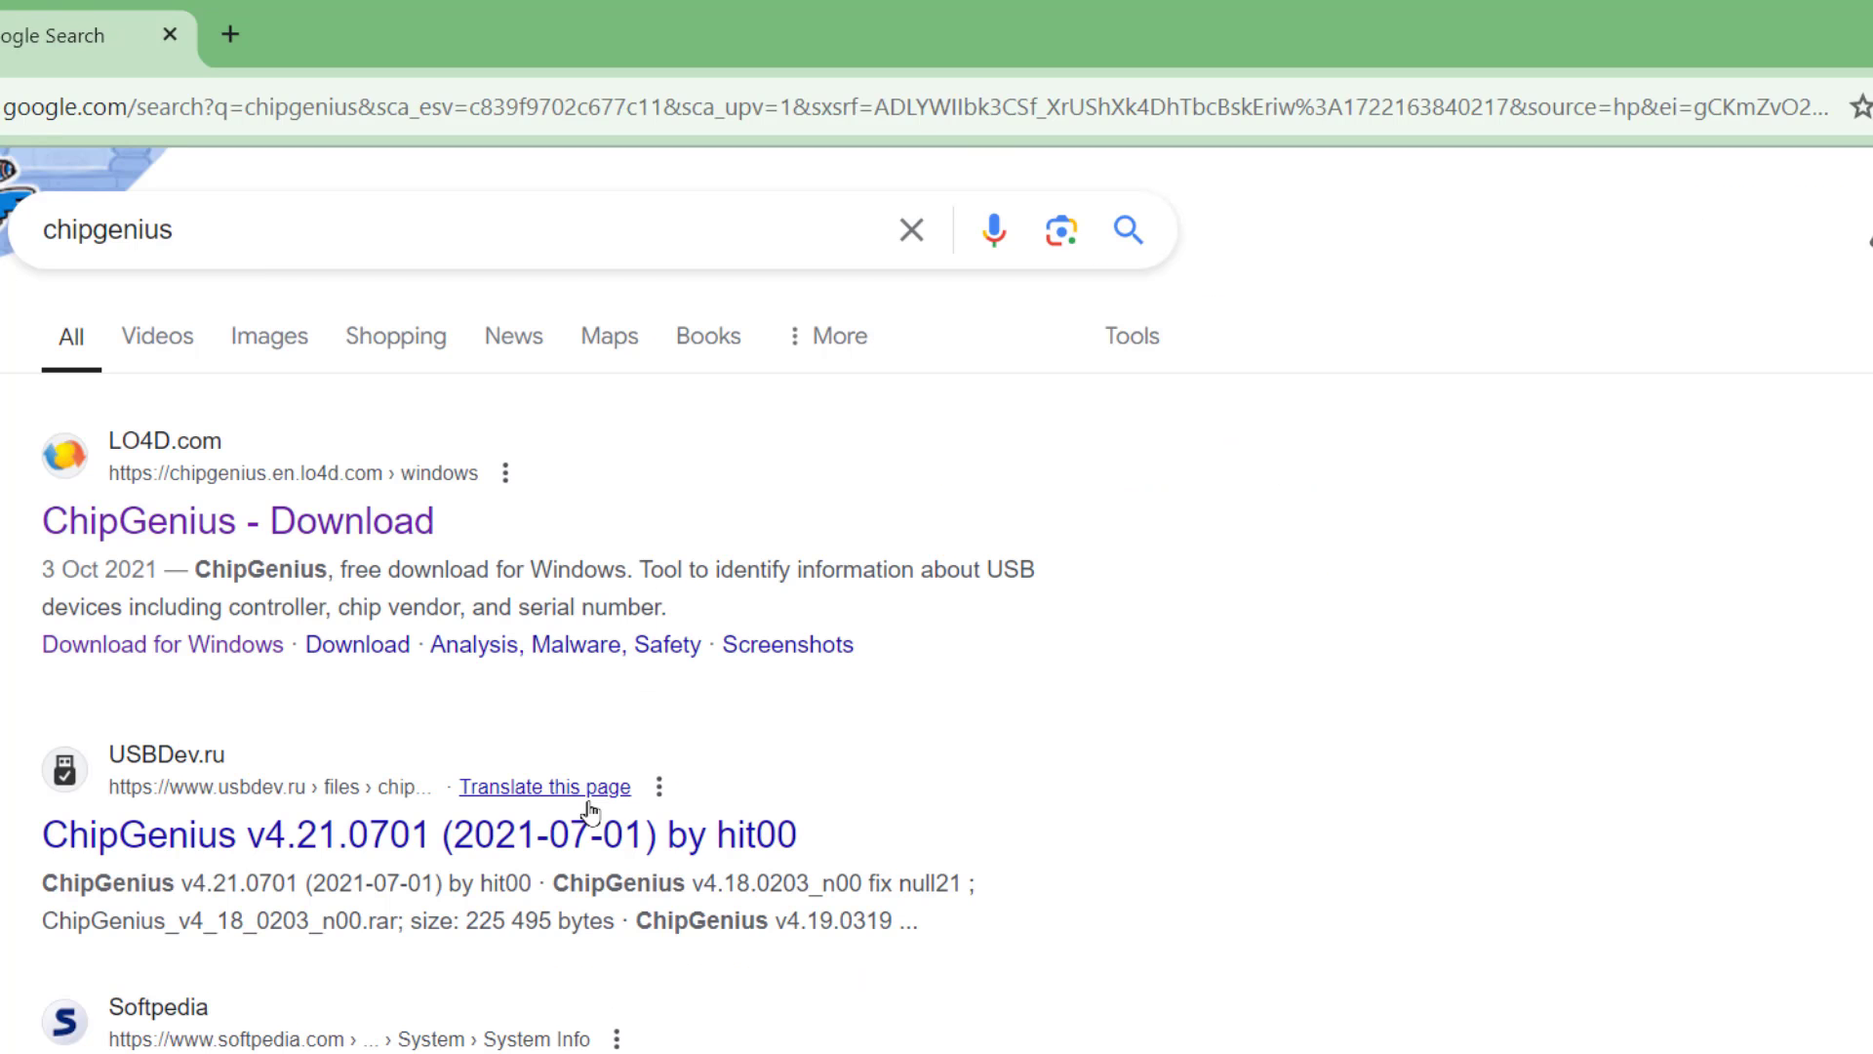
{"action": "left_click", "coordinate": [293, 532]}
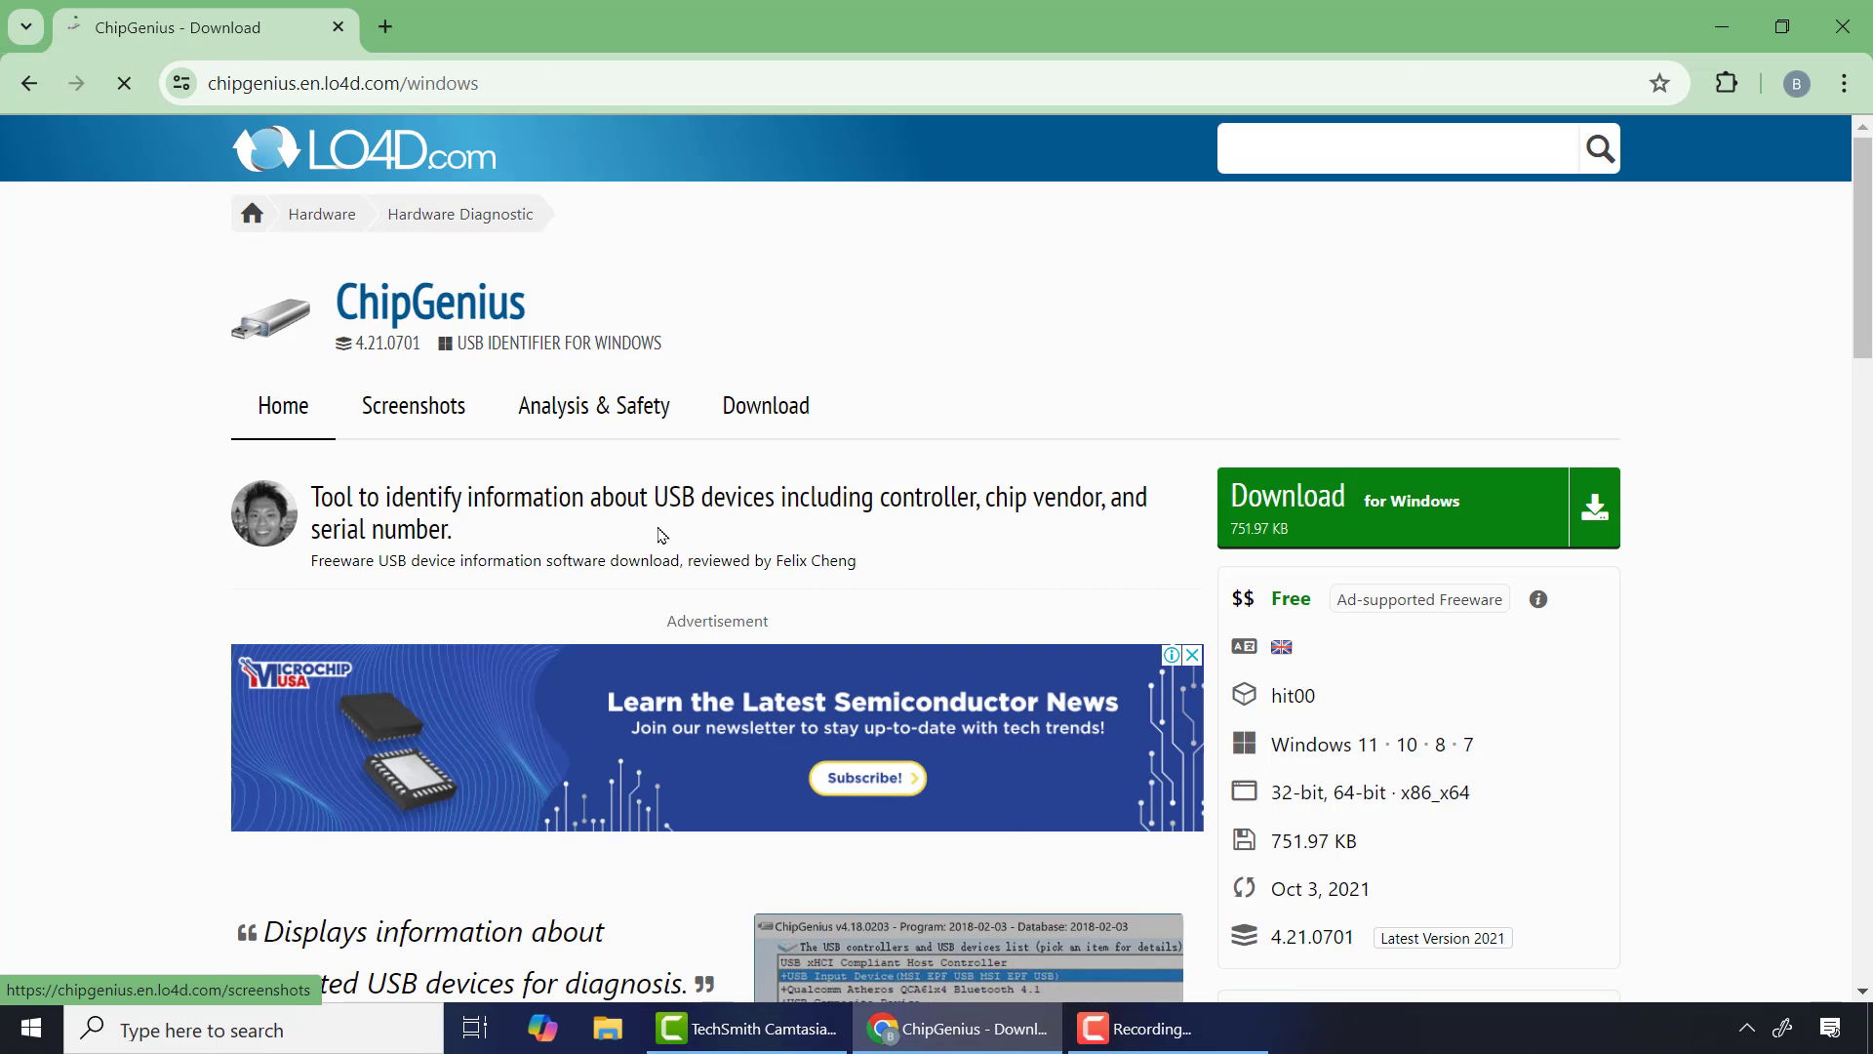
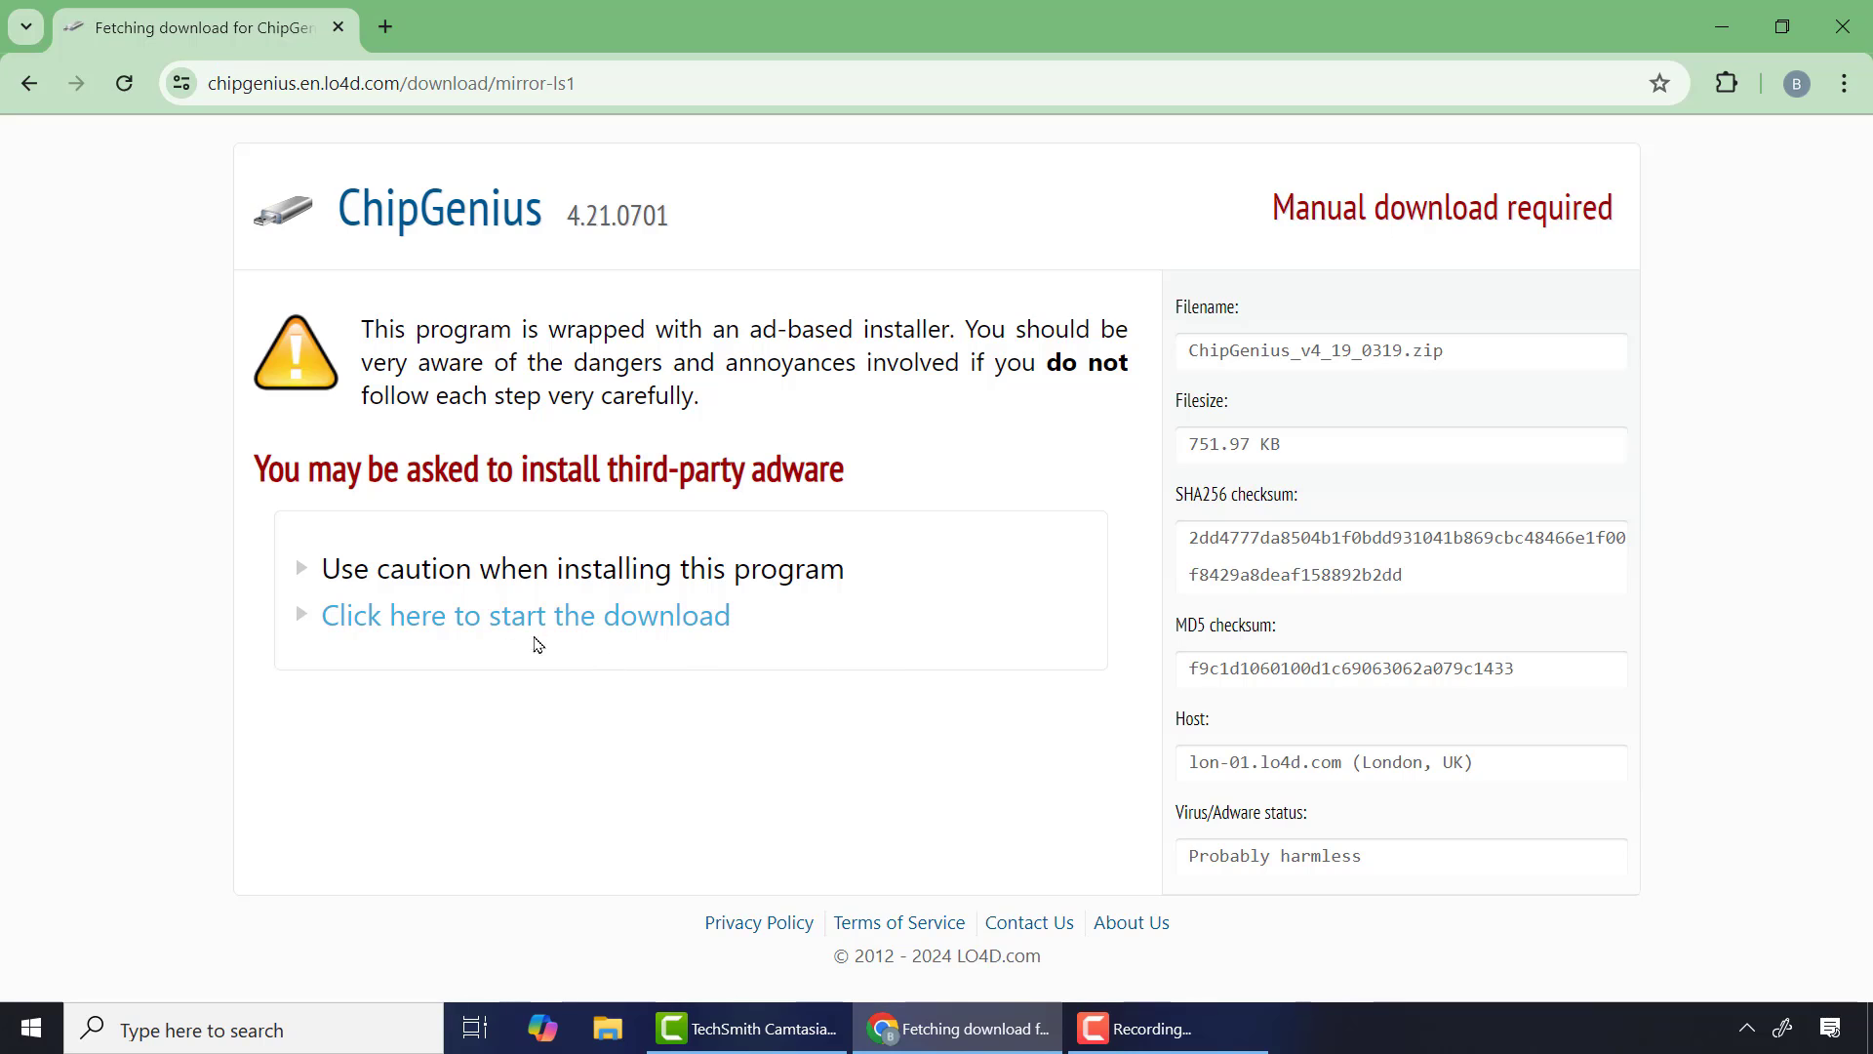
Download ChipGenius_v4_19_0319.zip in Chrome and open it from the Downloads panel in the archiver.
{"action": "left_click", "coordinate": [523, 623]}
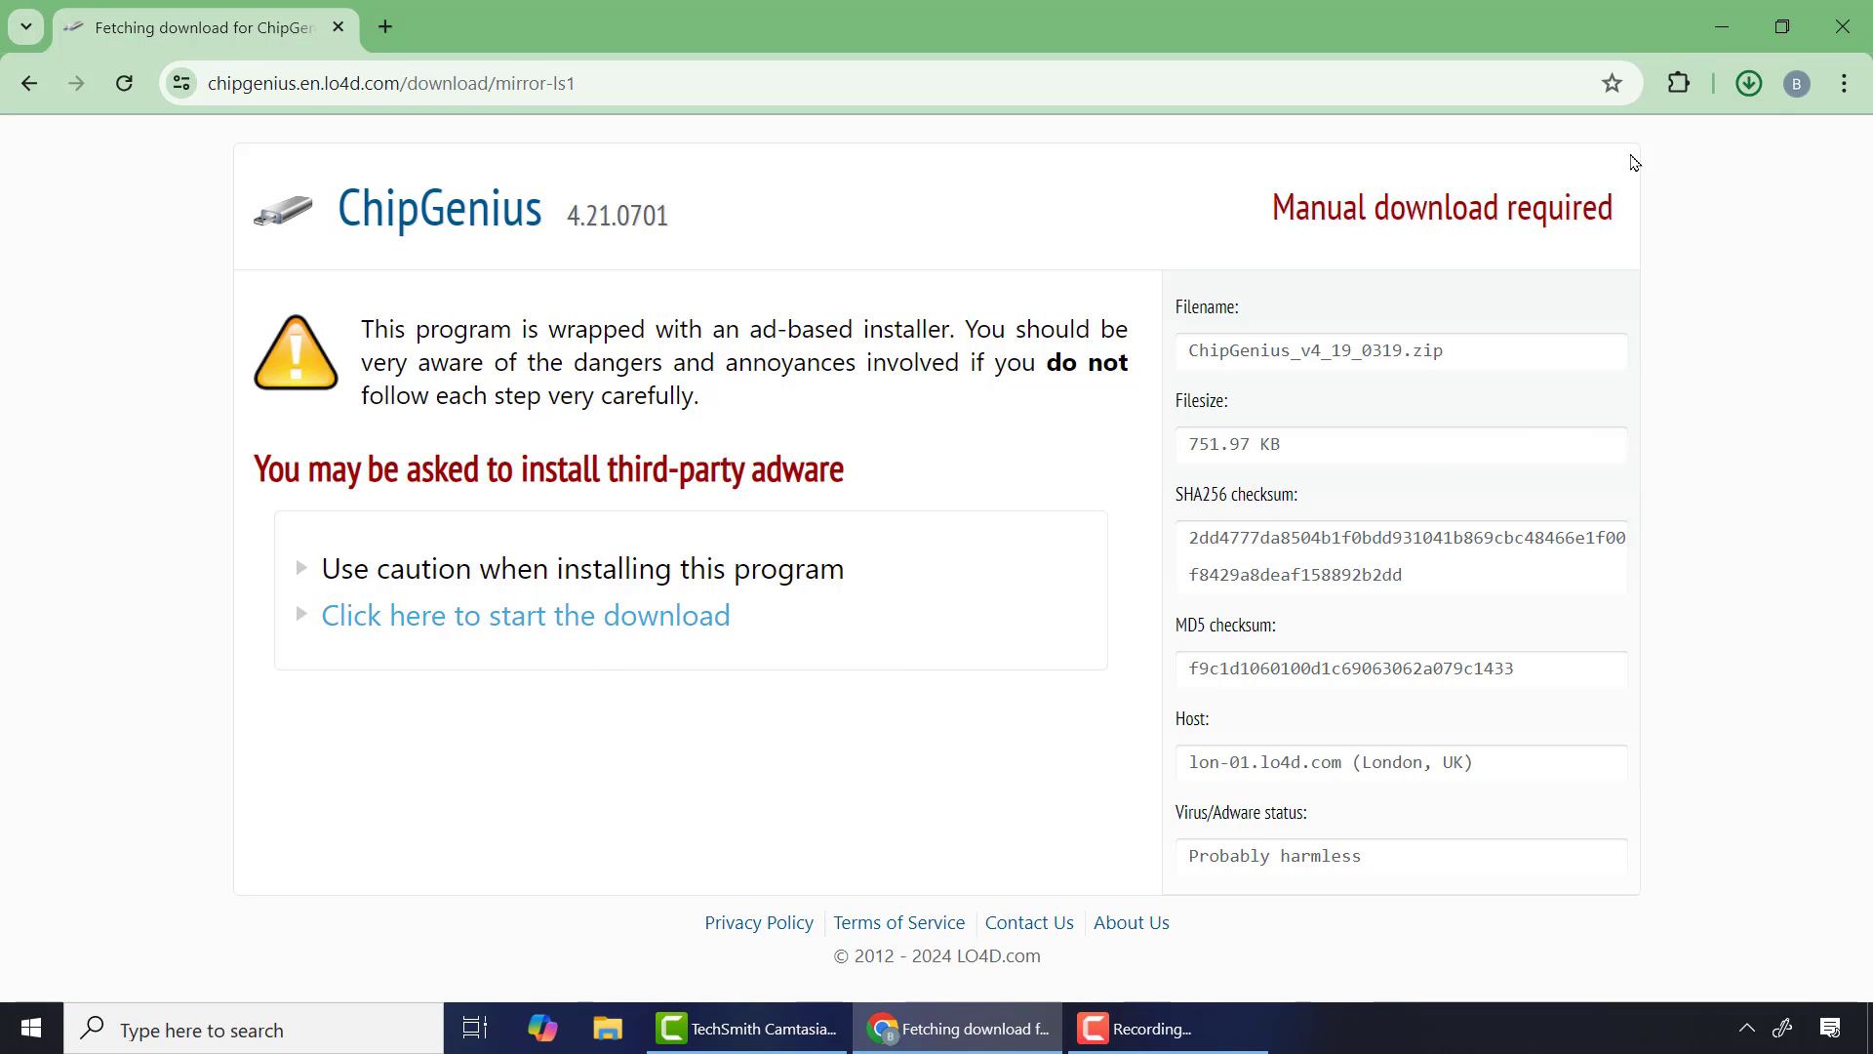
{"action": "left_click", "coordinate": [1746, 85]}
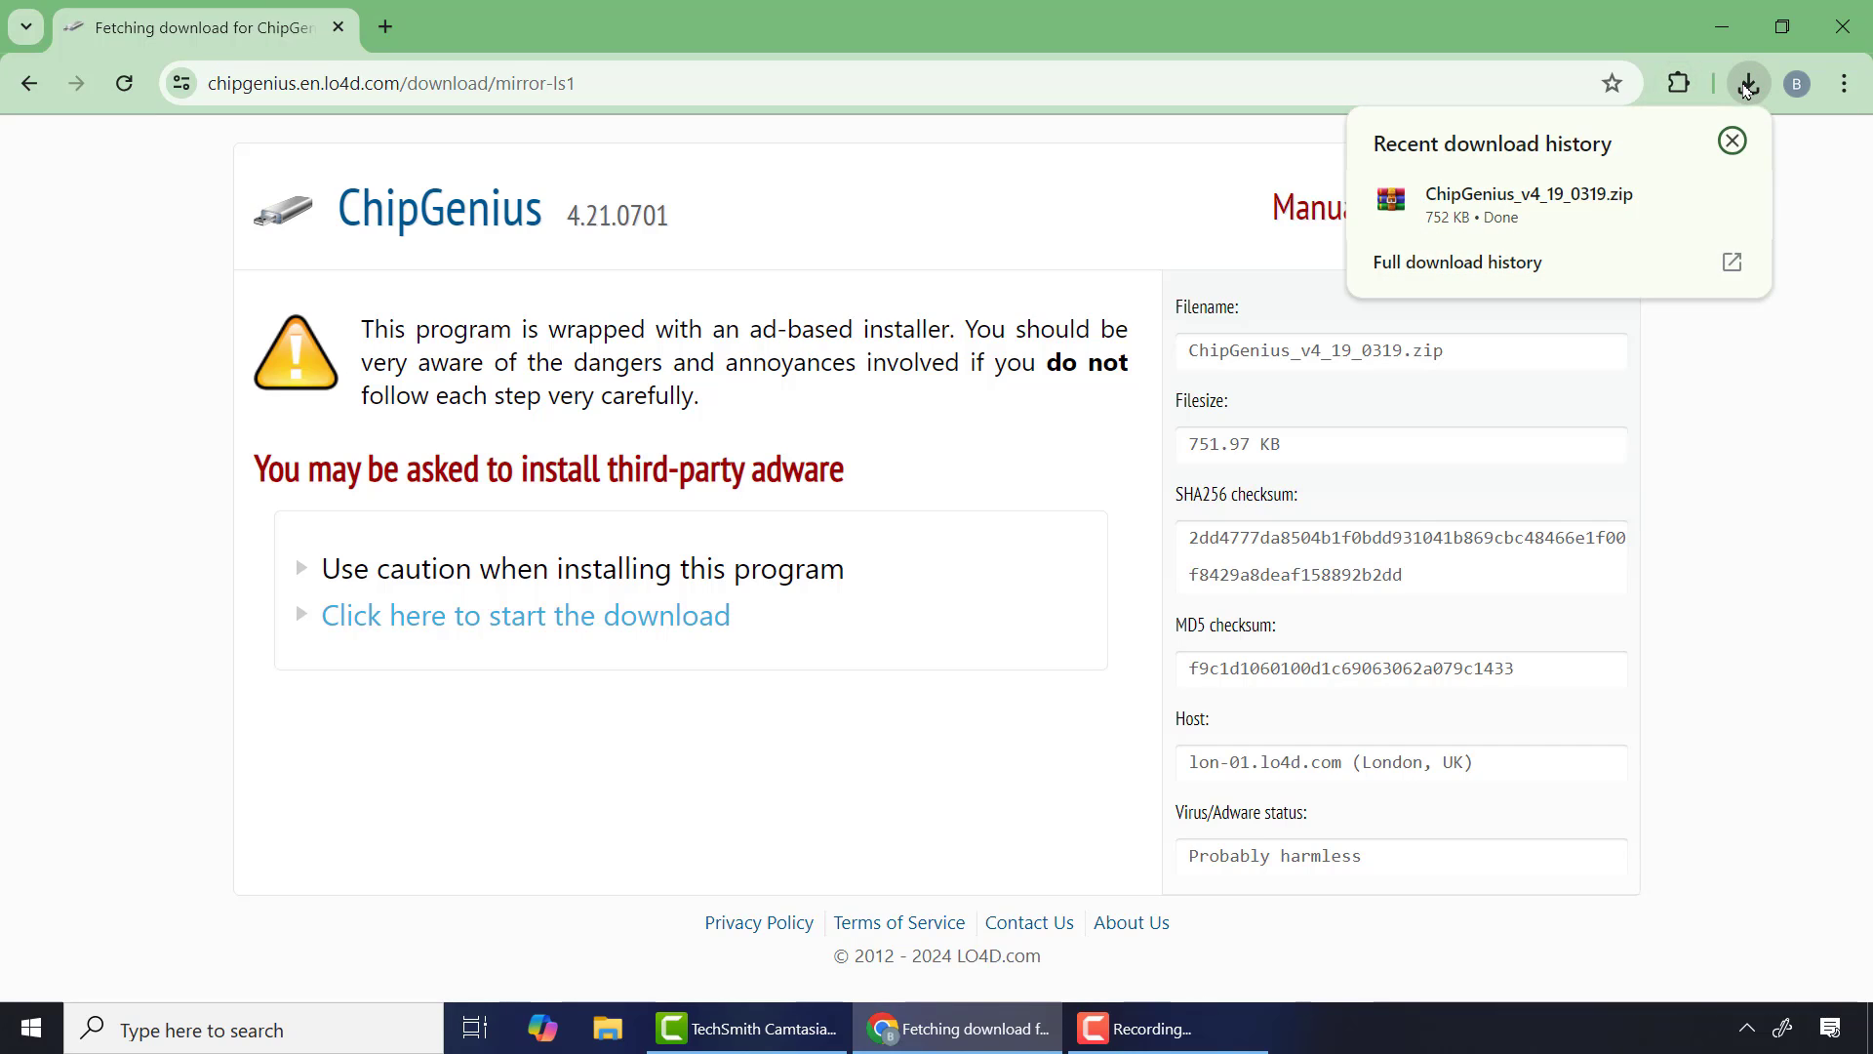
{"action": "left_click", "coordinate": [1496, 202]}
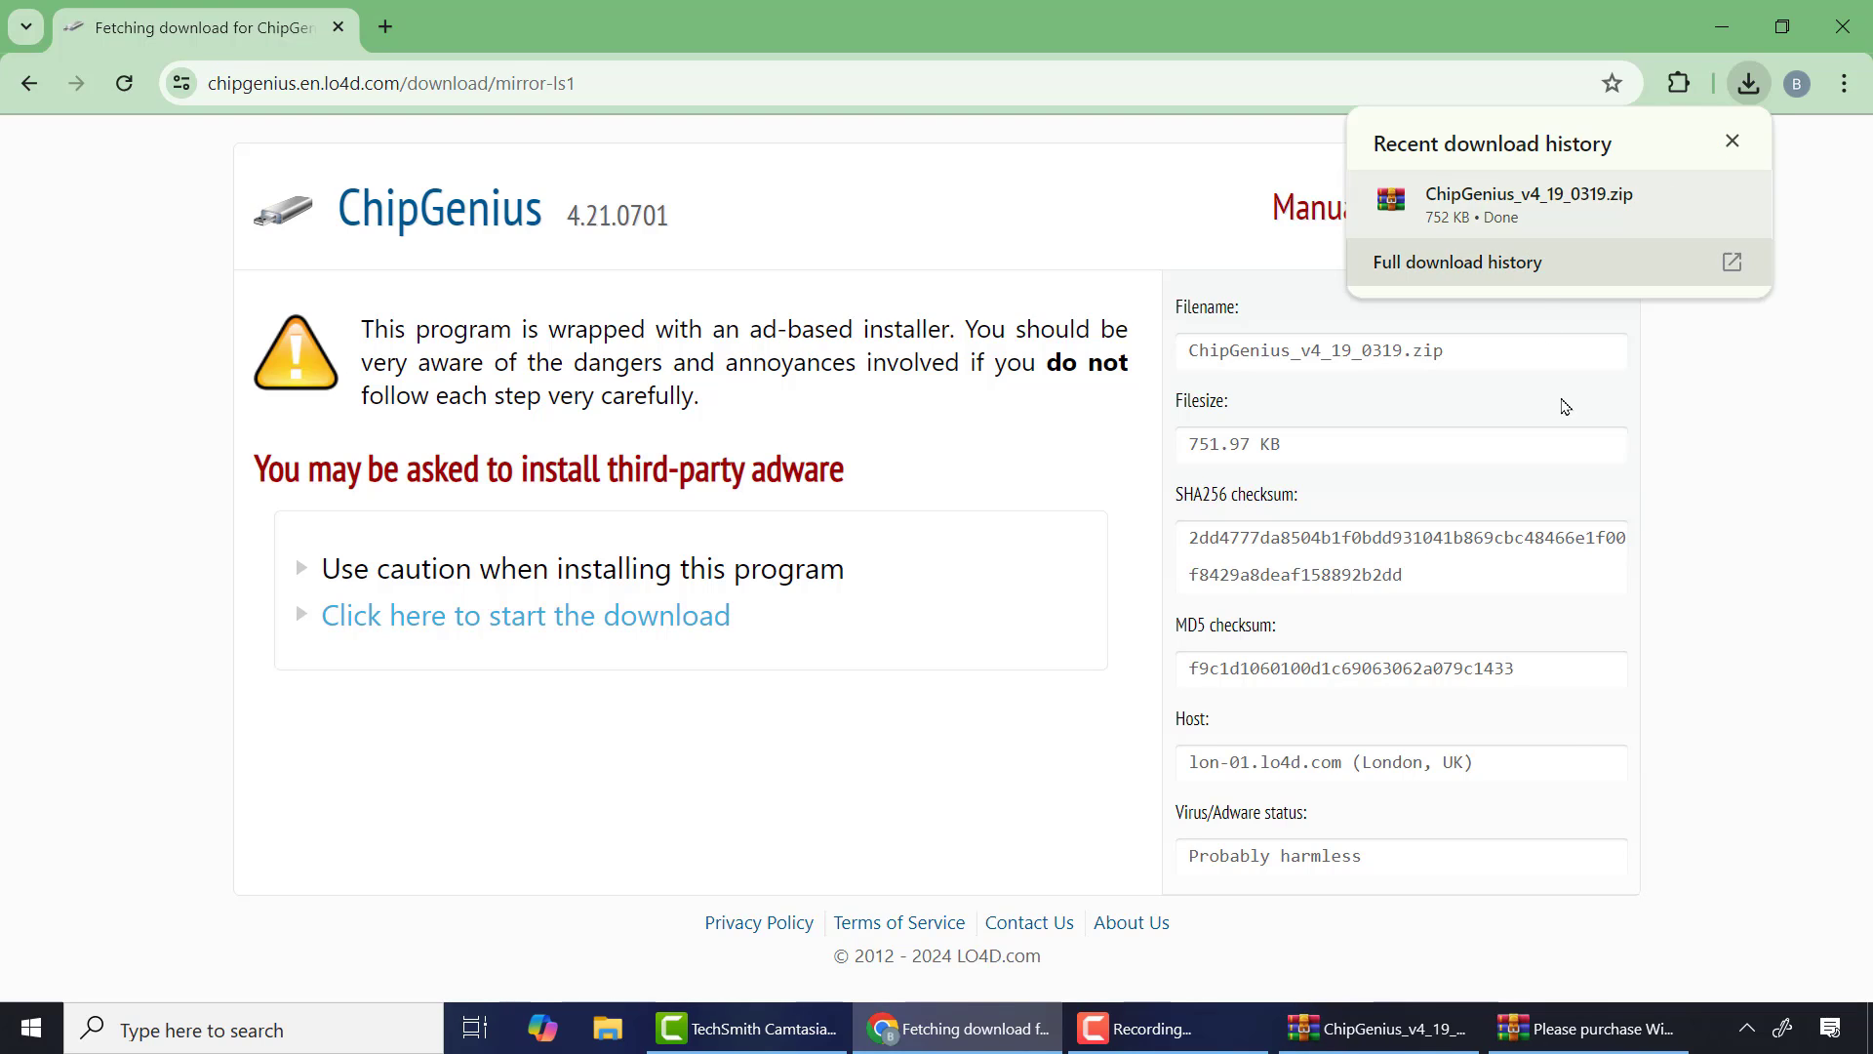
{"action": "left_click", "coordinate": [1563, 1025]}
Dismiss the WinRAR purchase reminder, extract the ChipGenius_v4_19_0319 folder to the desktop, and close WinRAR.
{"action": "left_click", "coordinate": [1136, 431]}
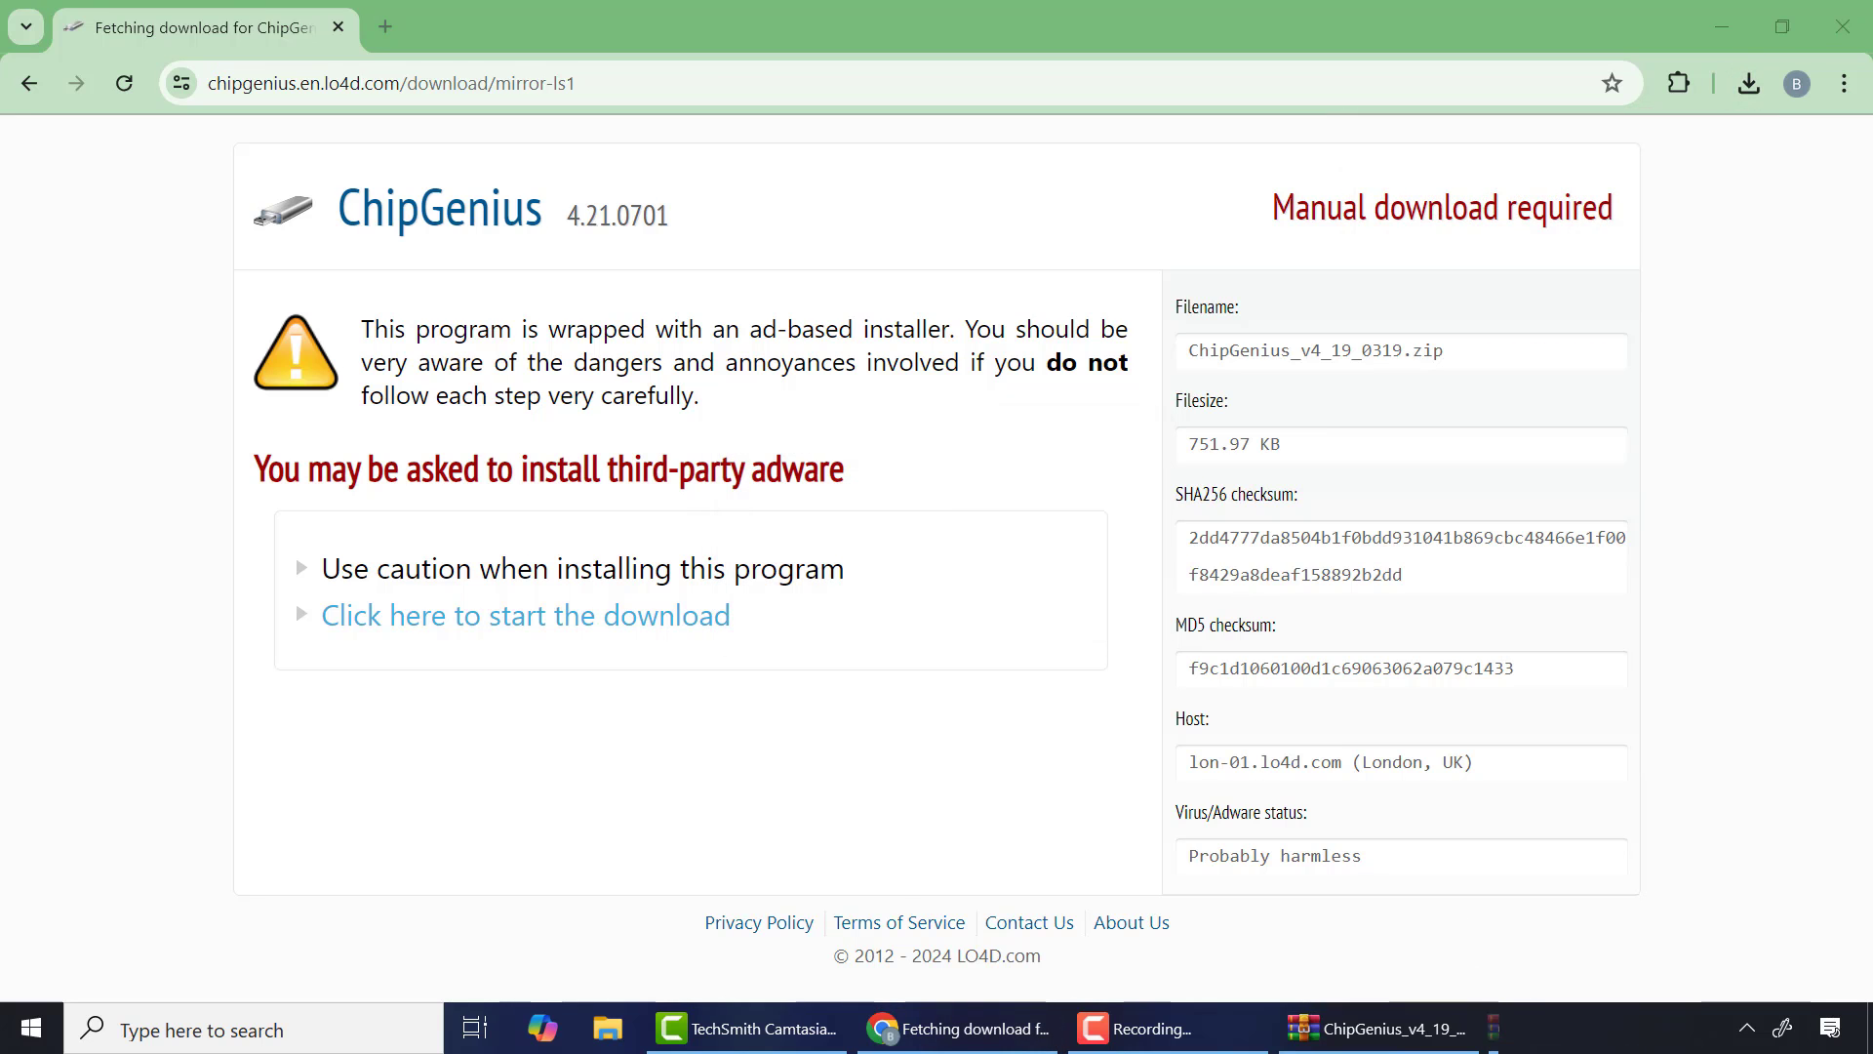
{"action": "left_click", "coordinate": [1722, 26]}
{"action": "left_click", "coordinate": [447, 612]}
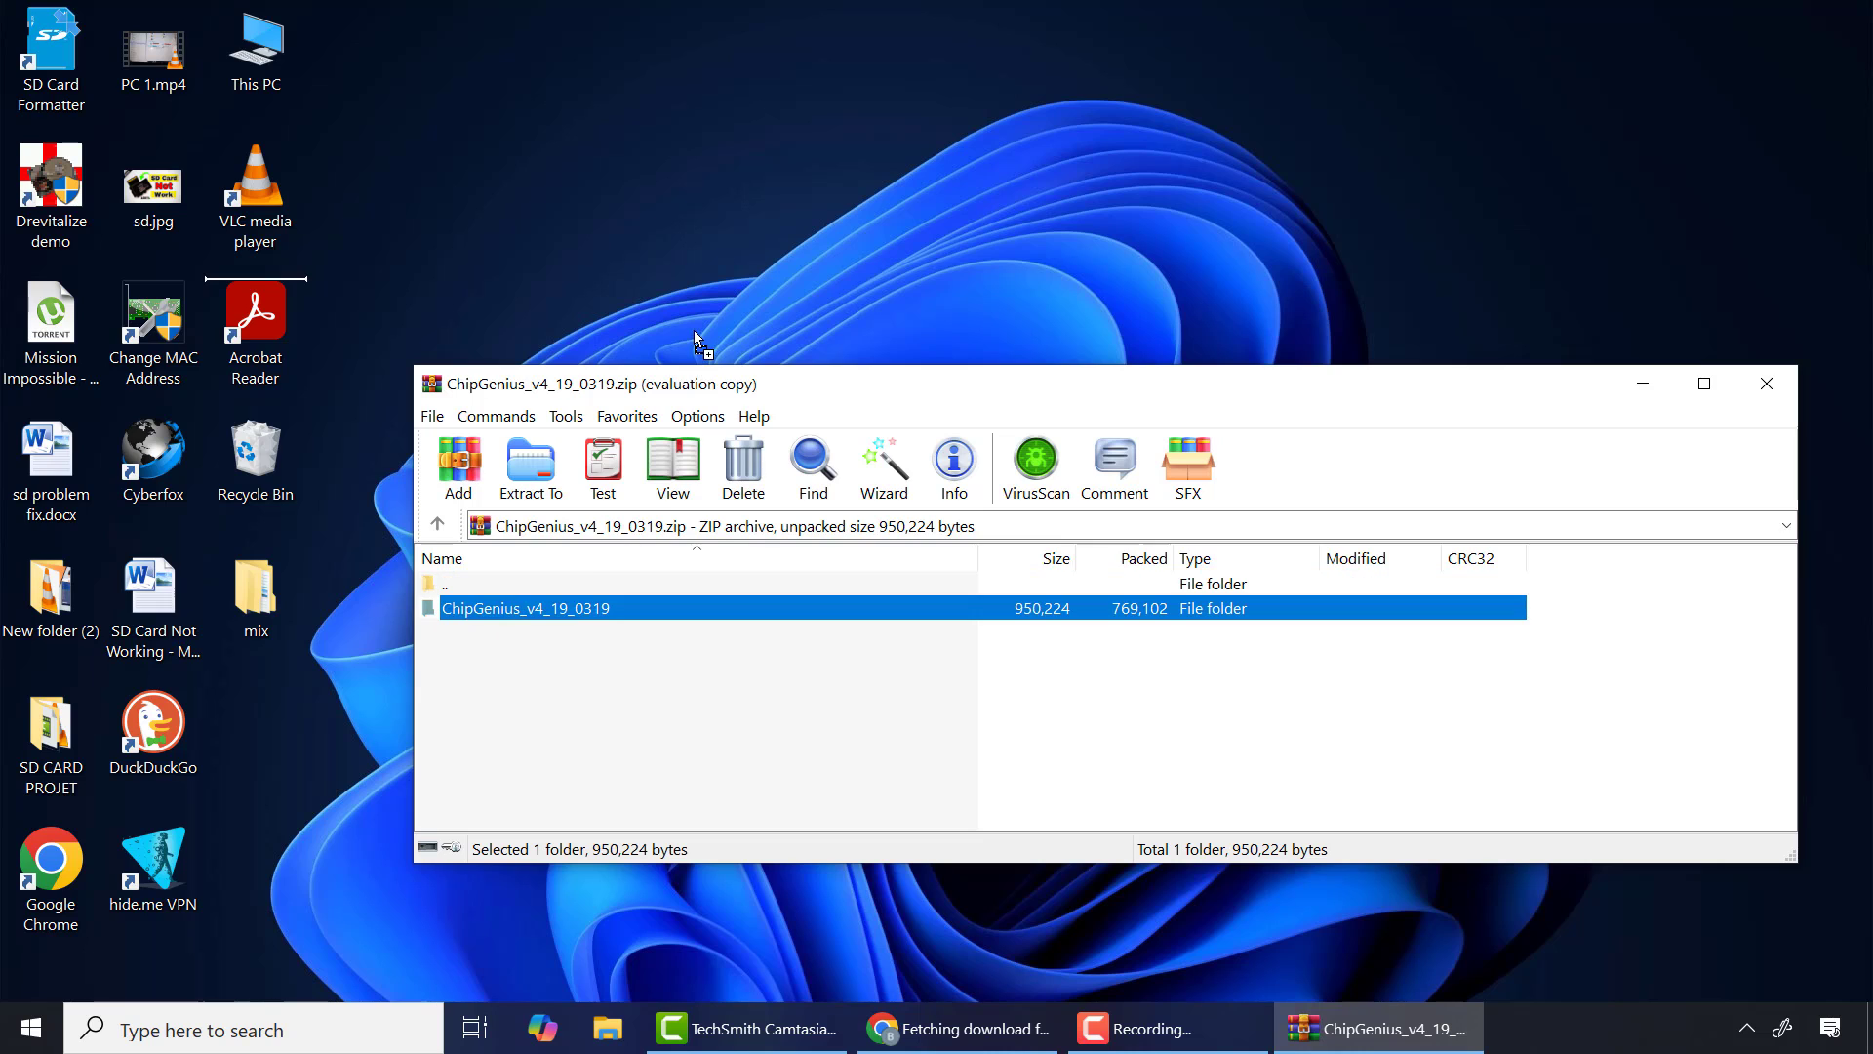
{"action": "mouse_move", "coordinate": [704, 366]}
{"action": "left_mouse_down"}
{"action": "mouse_move", "coordinate": [255, 330]}
{"action": "mouse_move", "coordinate": [865, 364]}
{"action": "left_mouse_up"}
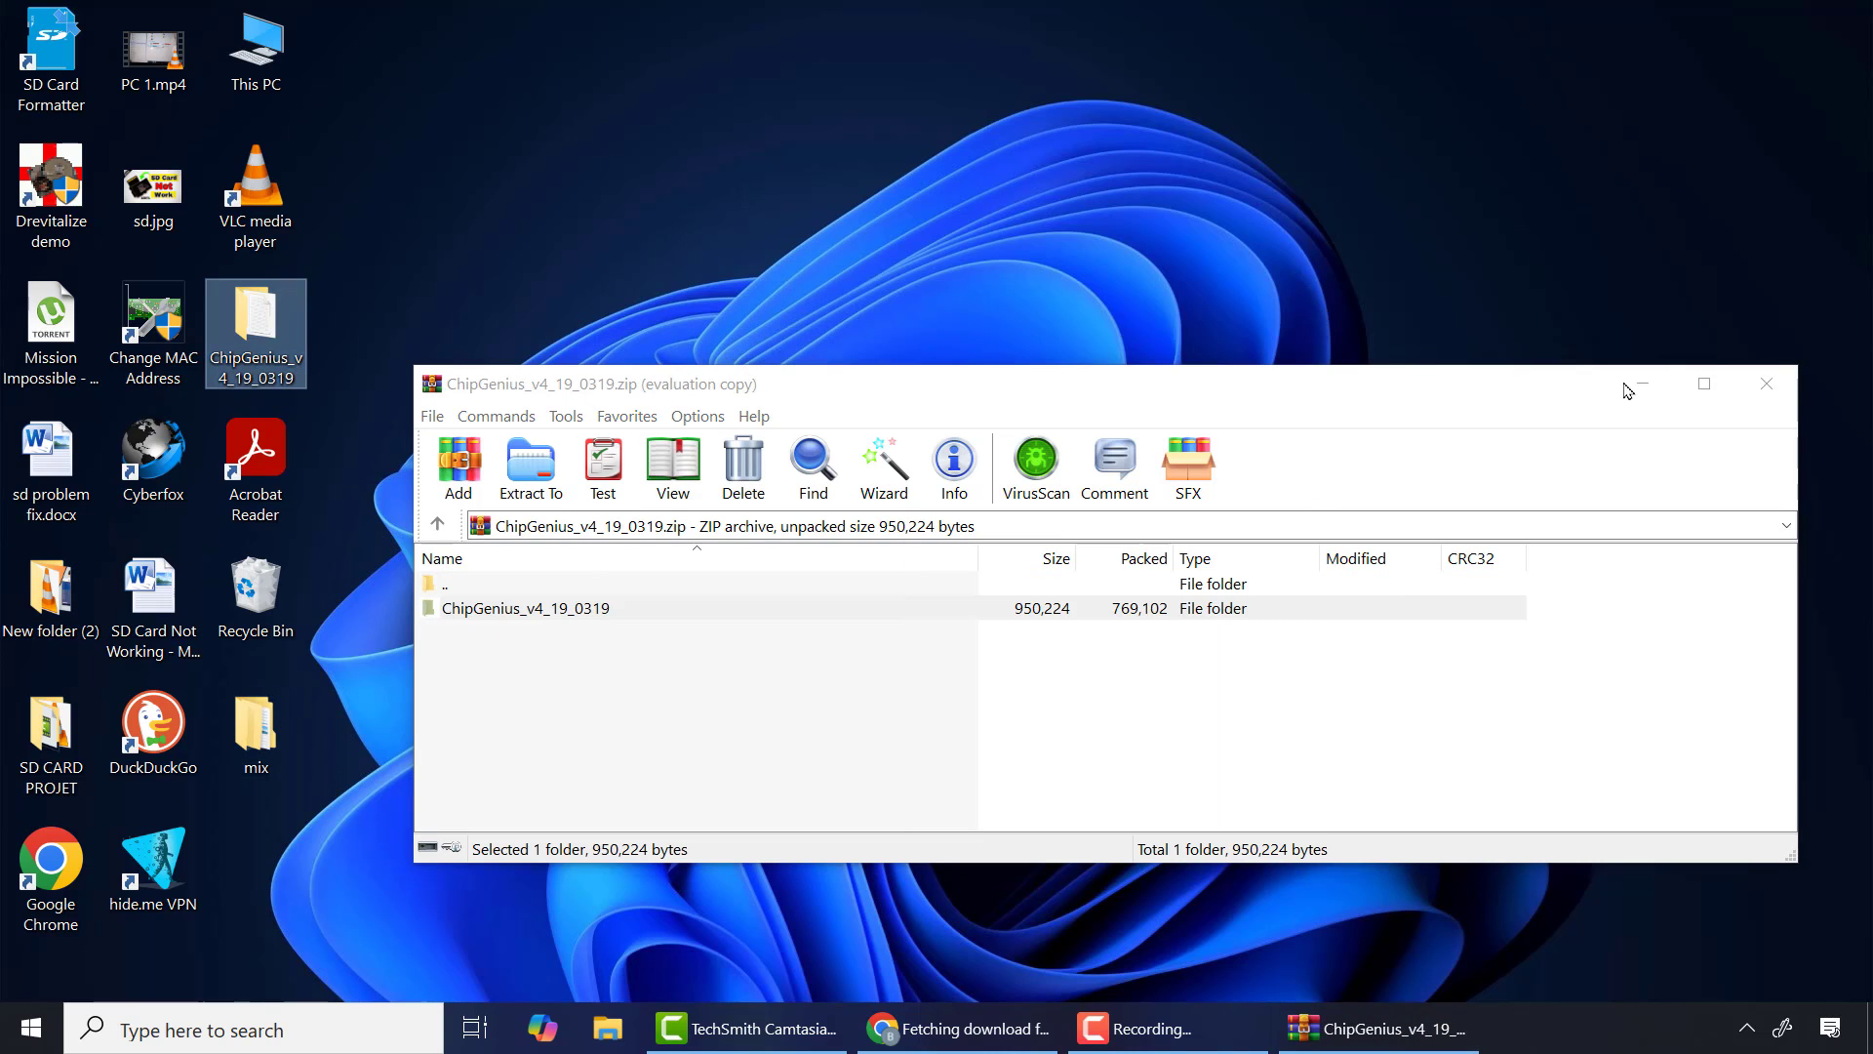
{"action": "left_click", "coordinate": [1765, 383]}
Launch ChipGenius_v4_19_0319.exe from the extracted folder and allow it through the UAC prompt.
{"action": "double_click", "coordinate": [259, 311]}
{"action": "double_click", "coordinate": [736, 10]}
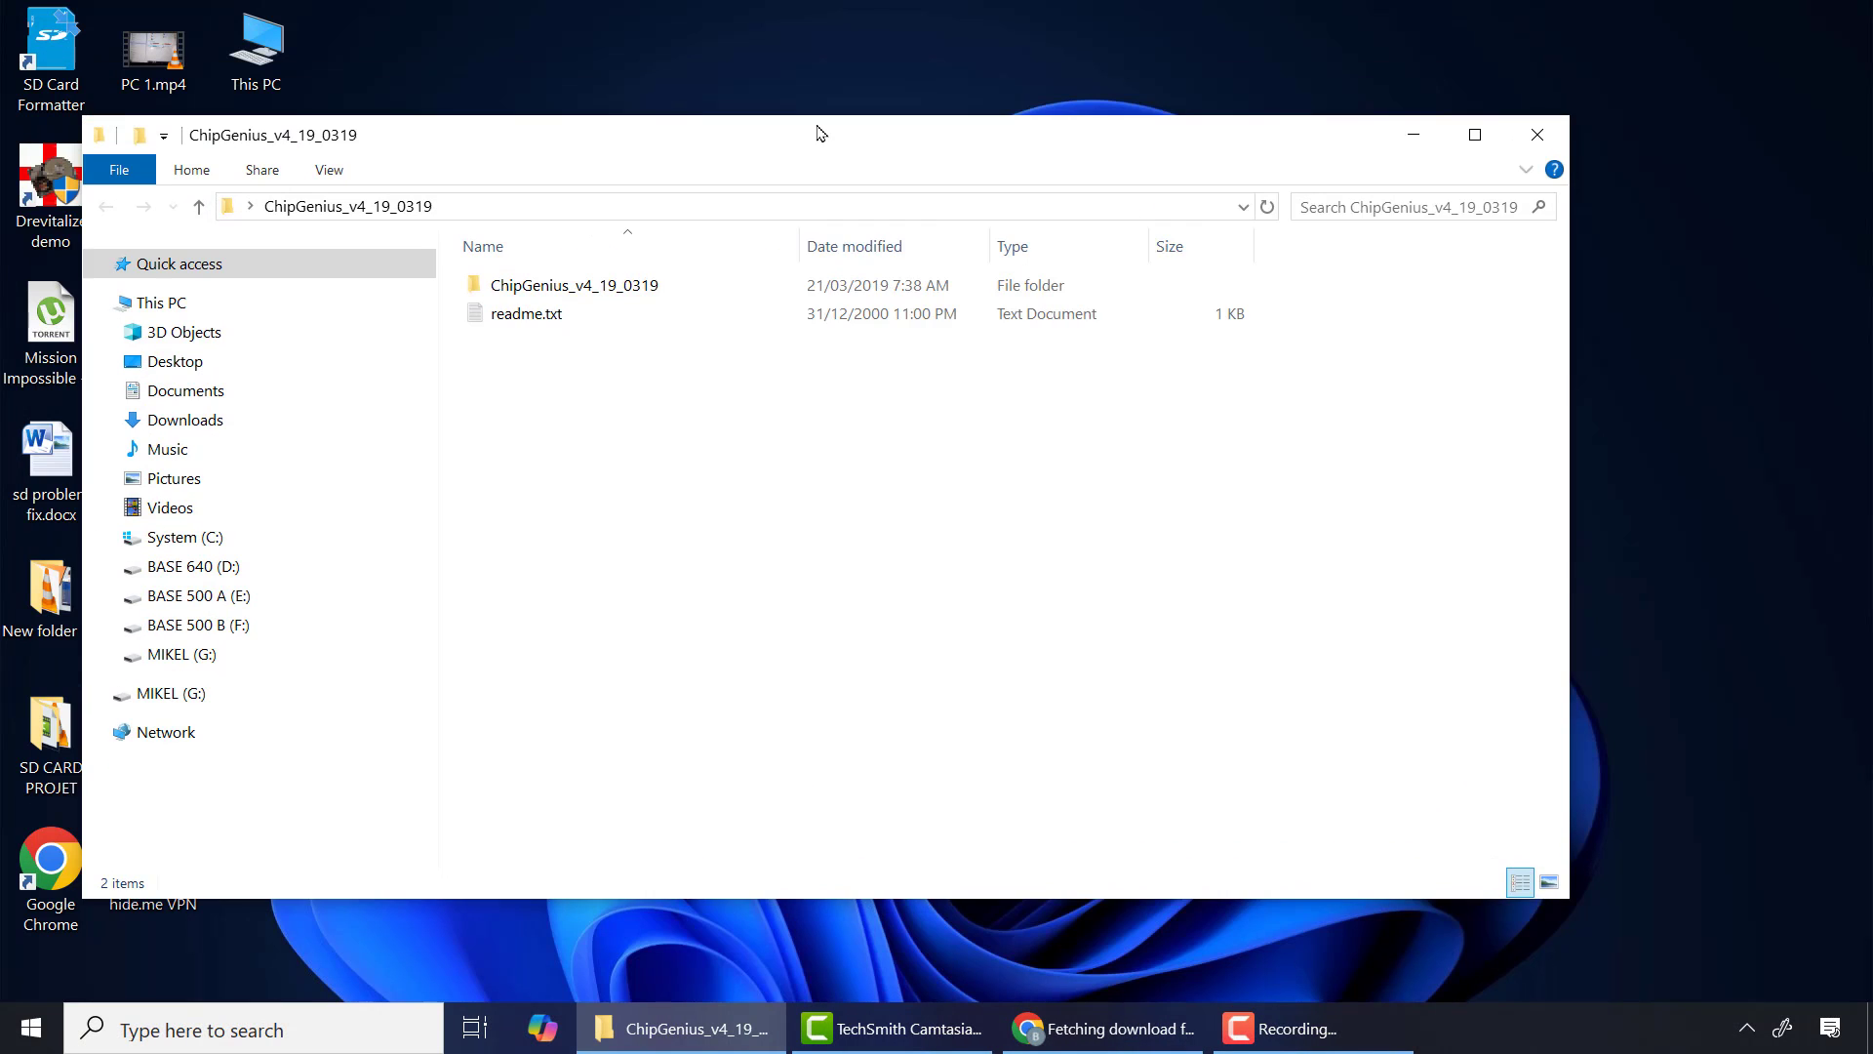
{"action": "double_click", "coordinate": [607, 285]}
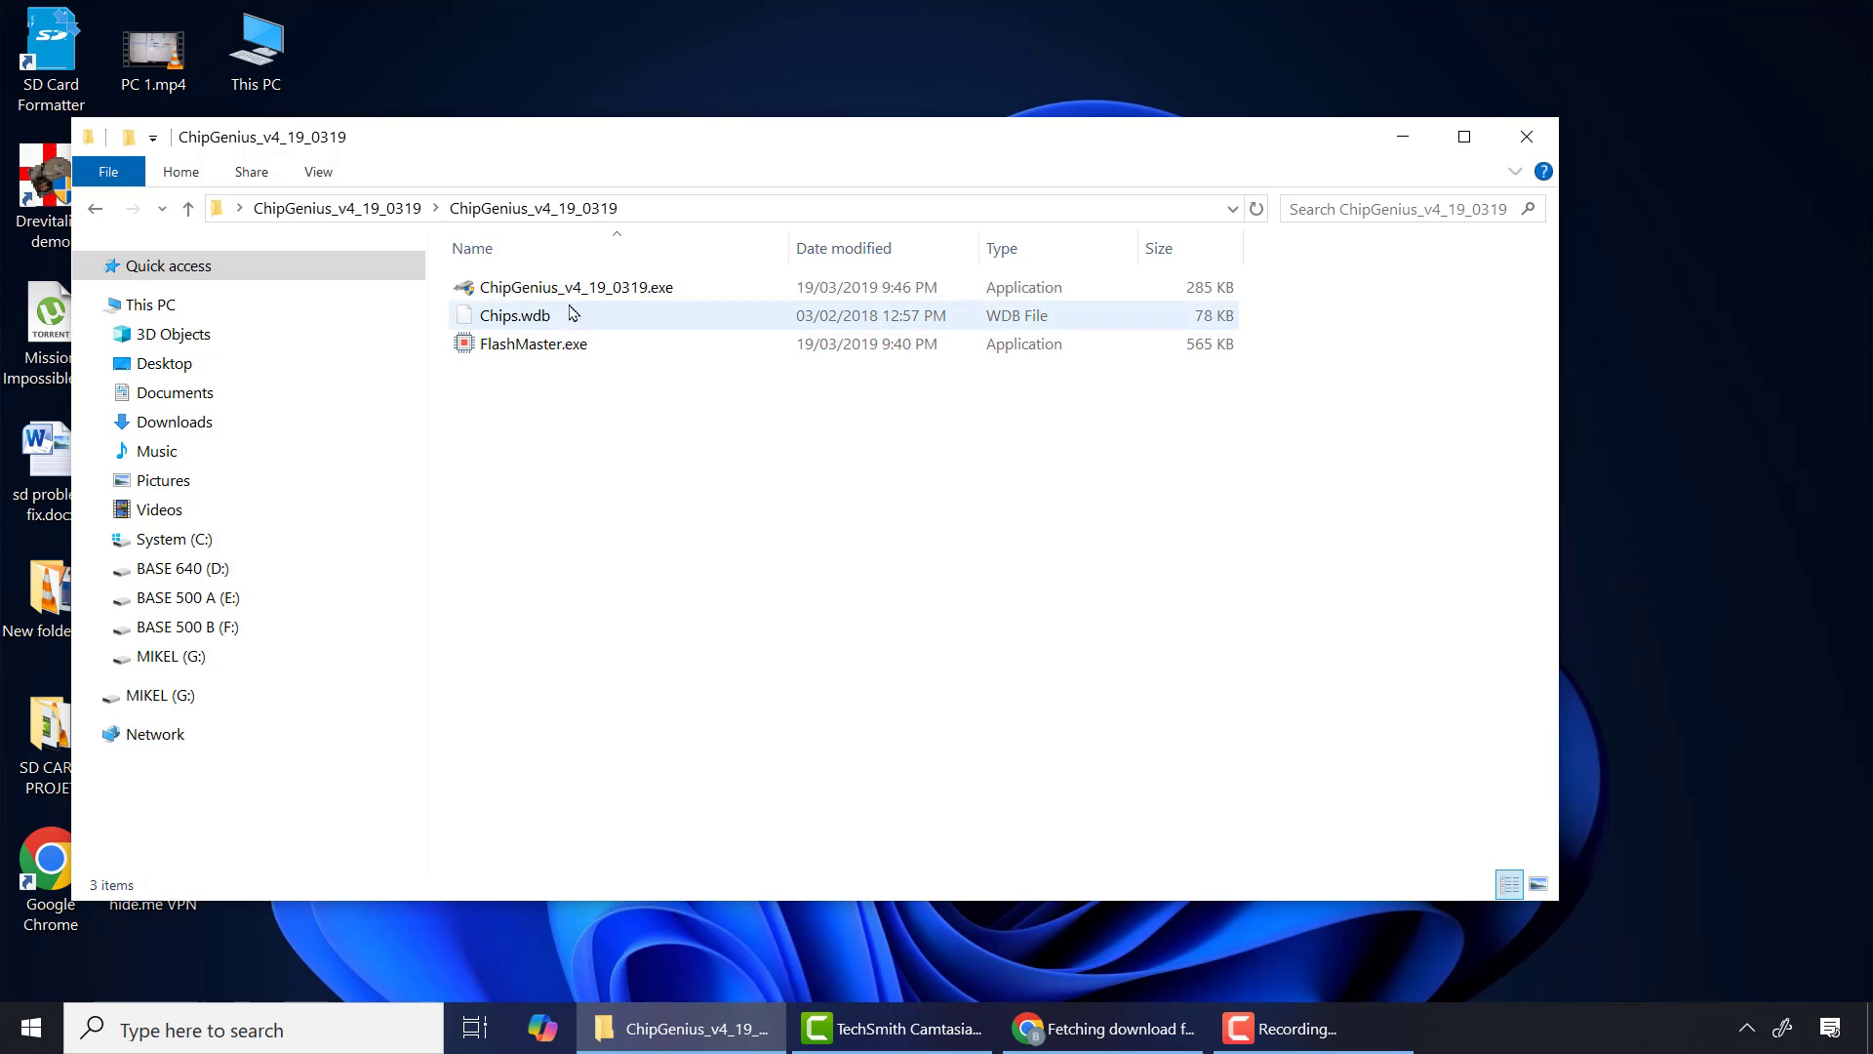
{"action": "double_click", "coordinate": [576, 292]}
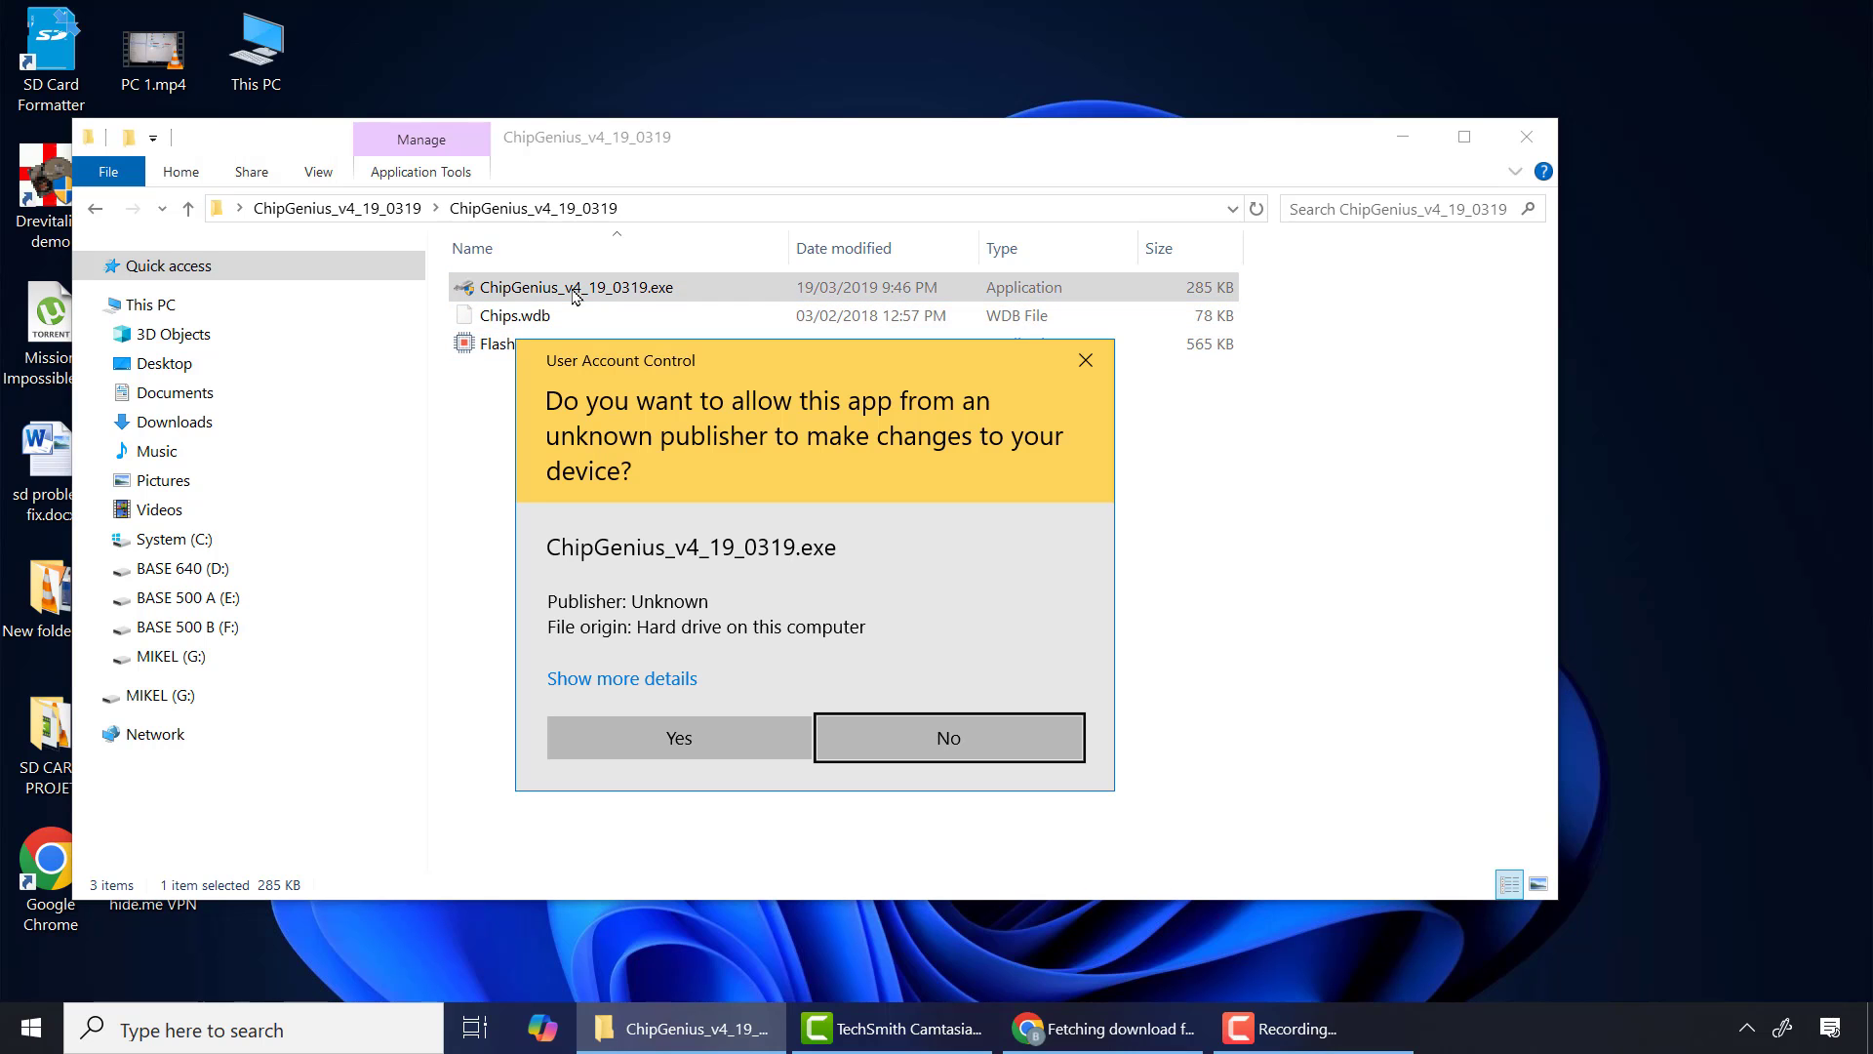
{"action": "left_click", "coordinate": [708, 738]}
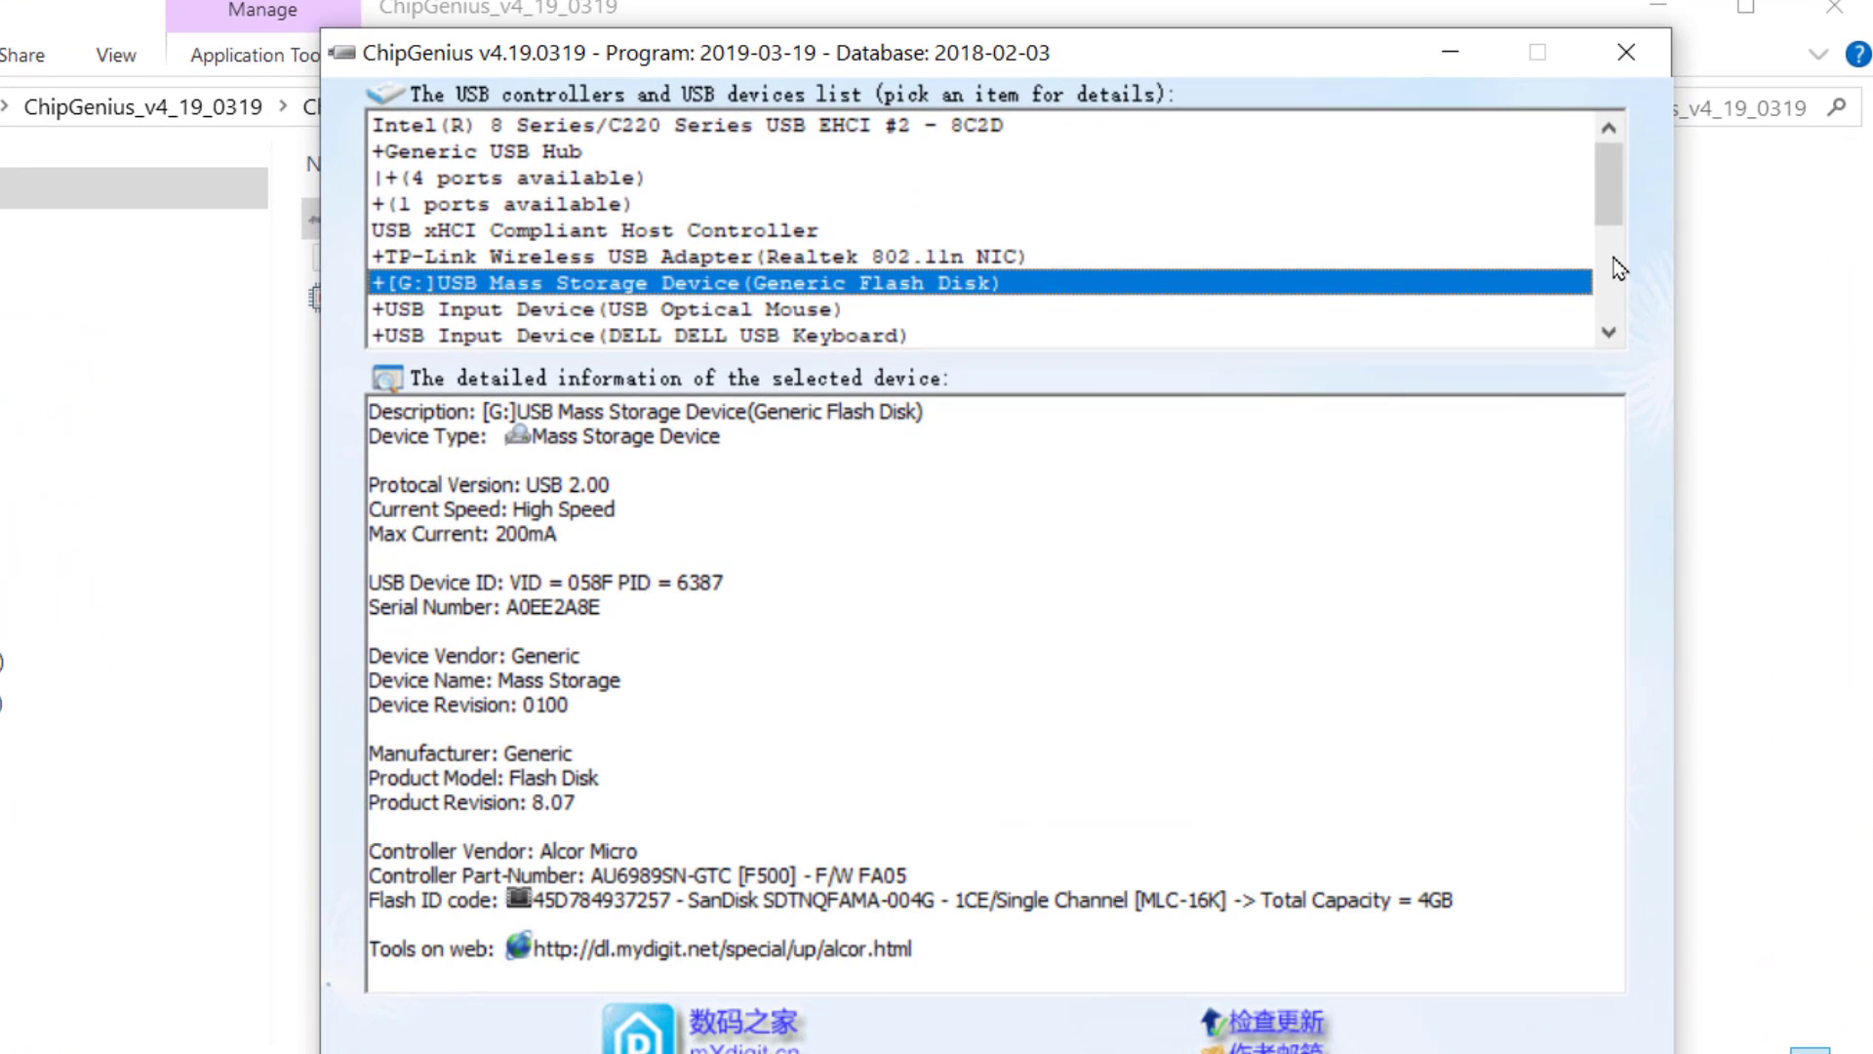
{"action": "left_click_drag", "start_coordinate": [1610, 190], "coordinate": [1611, 281]}
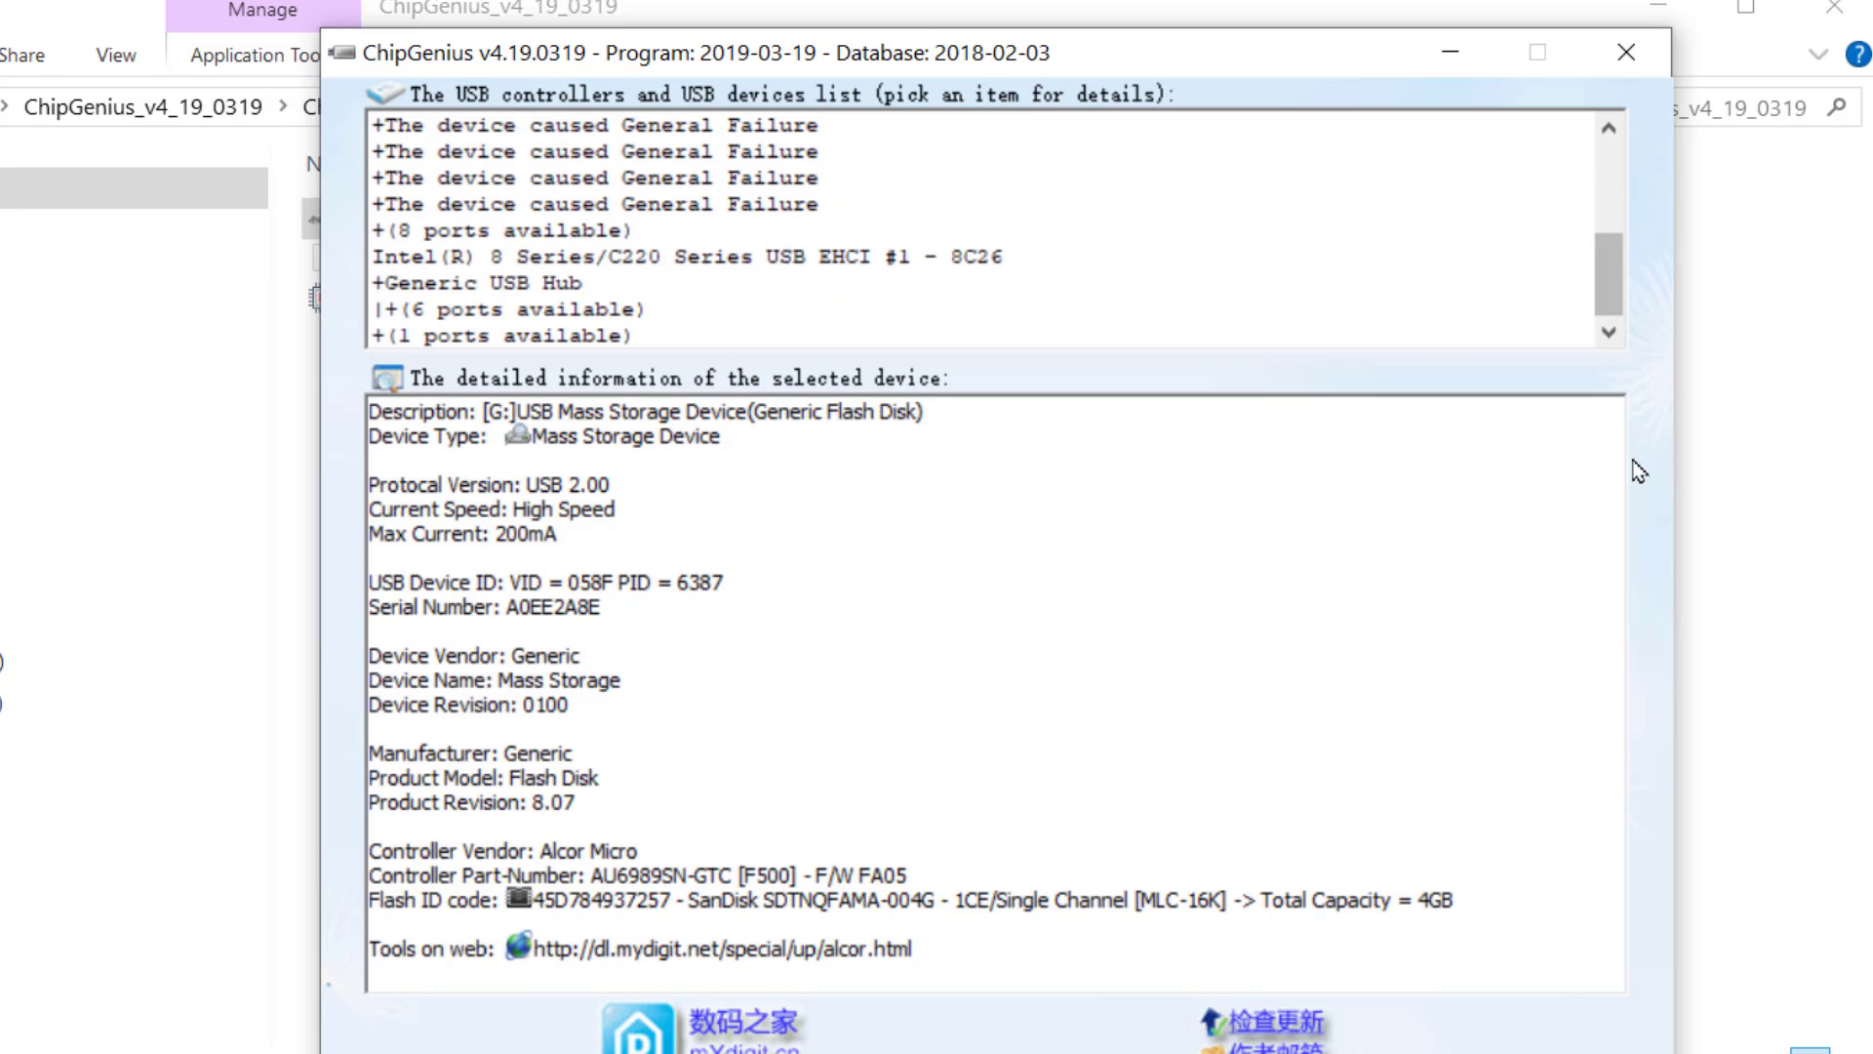
Copy the flash drive report (Alcor Micro AU6989SN-GTC, 4GB SanDisk) to the clipboard and confirm.
{"action": "left_click", "coordinate": [875, 776]}
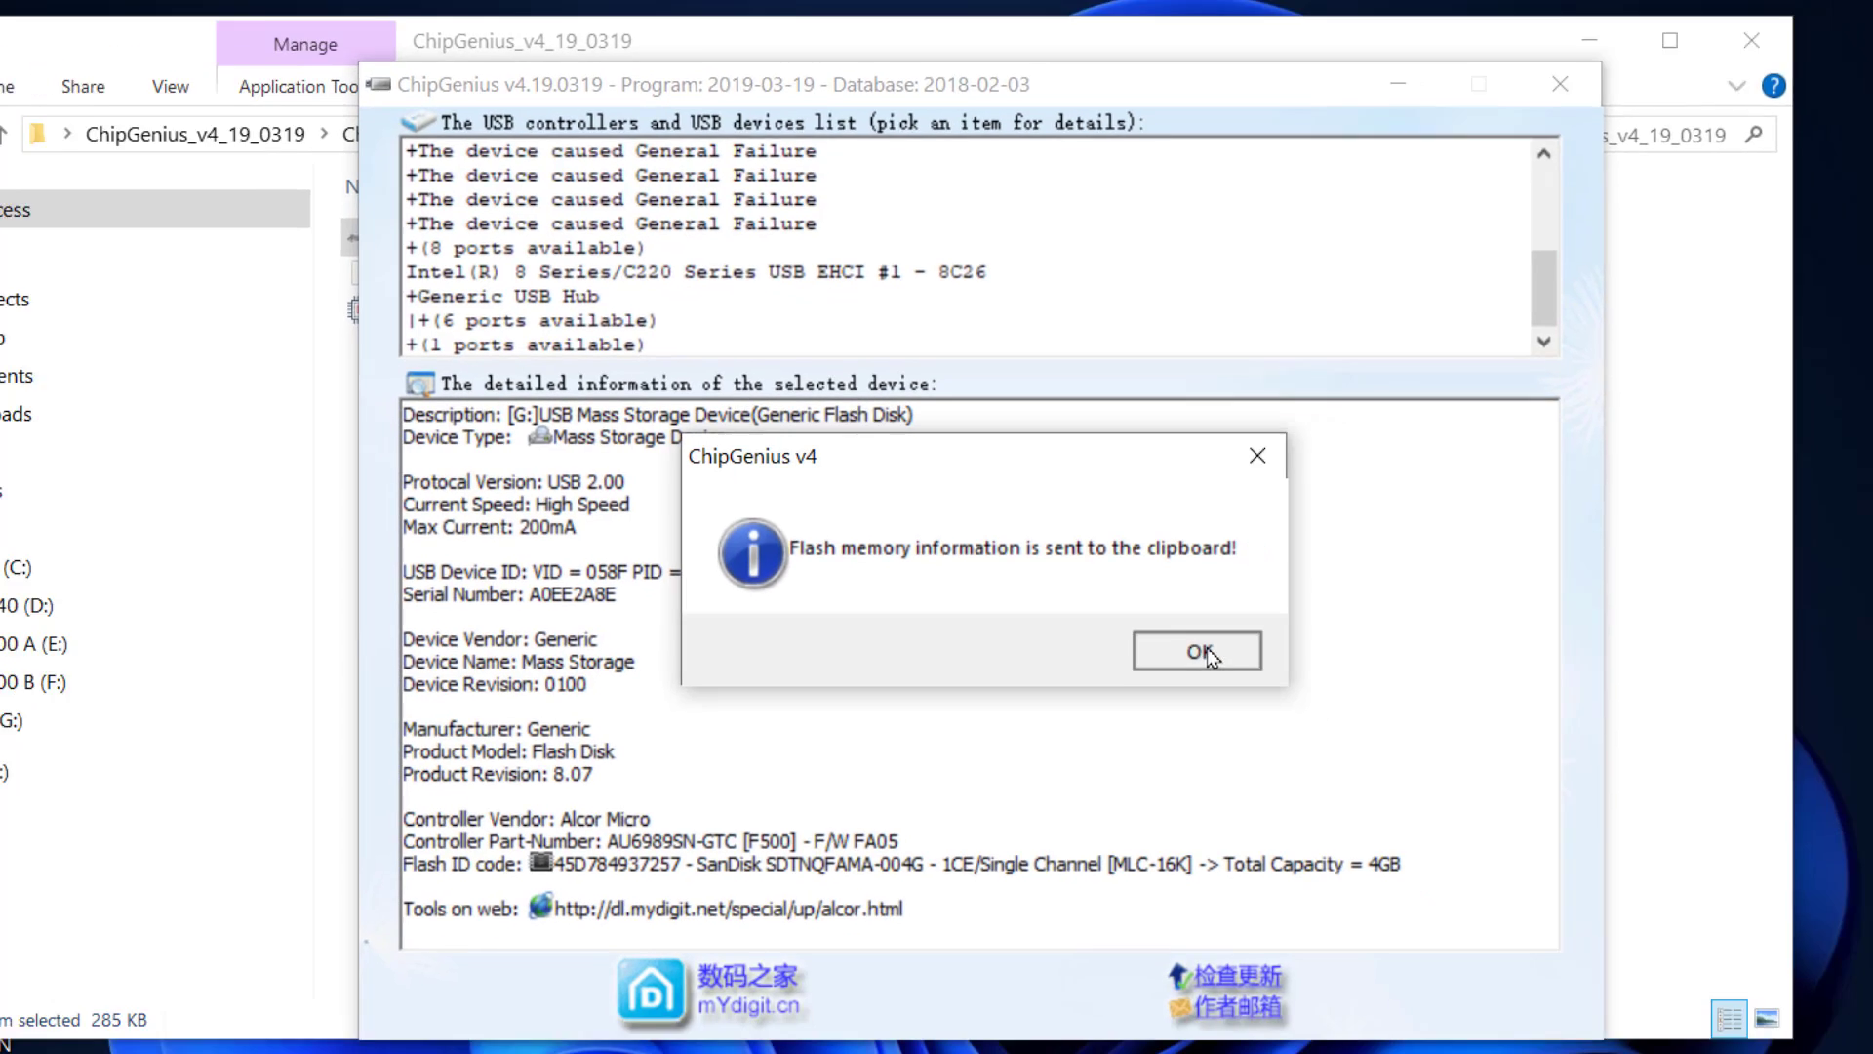
{"action": "left_click", "coordinate": [1238, 668]}
Close ChipGenius and Explorer, create chipgenius.txt on the desktop and open it ready to paste the report.
{"action": "left_click", "coordinate": [1393, 175]}
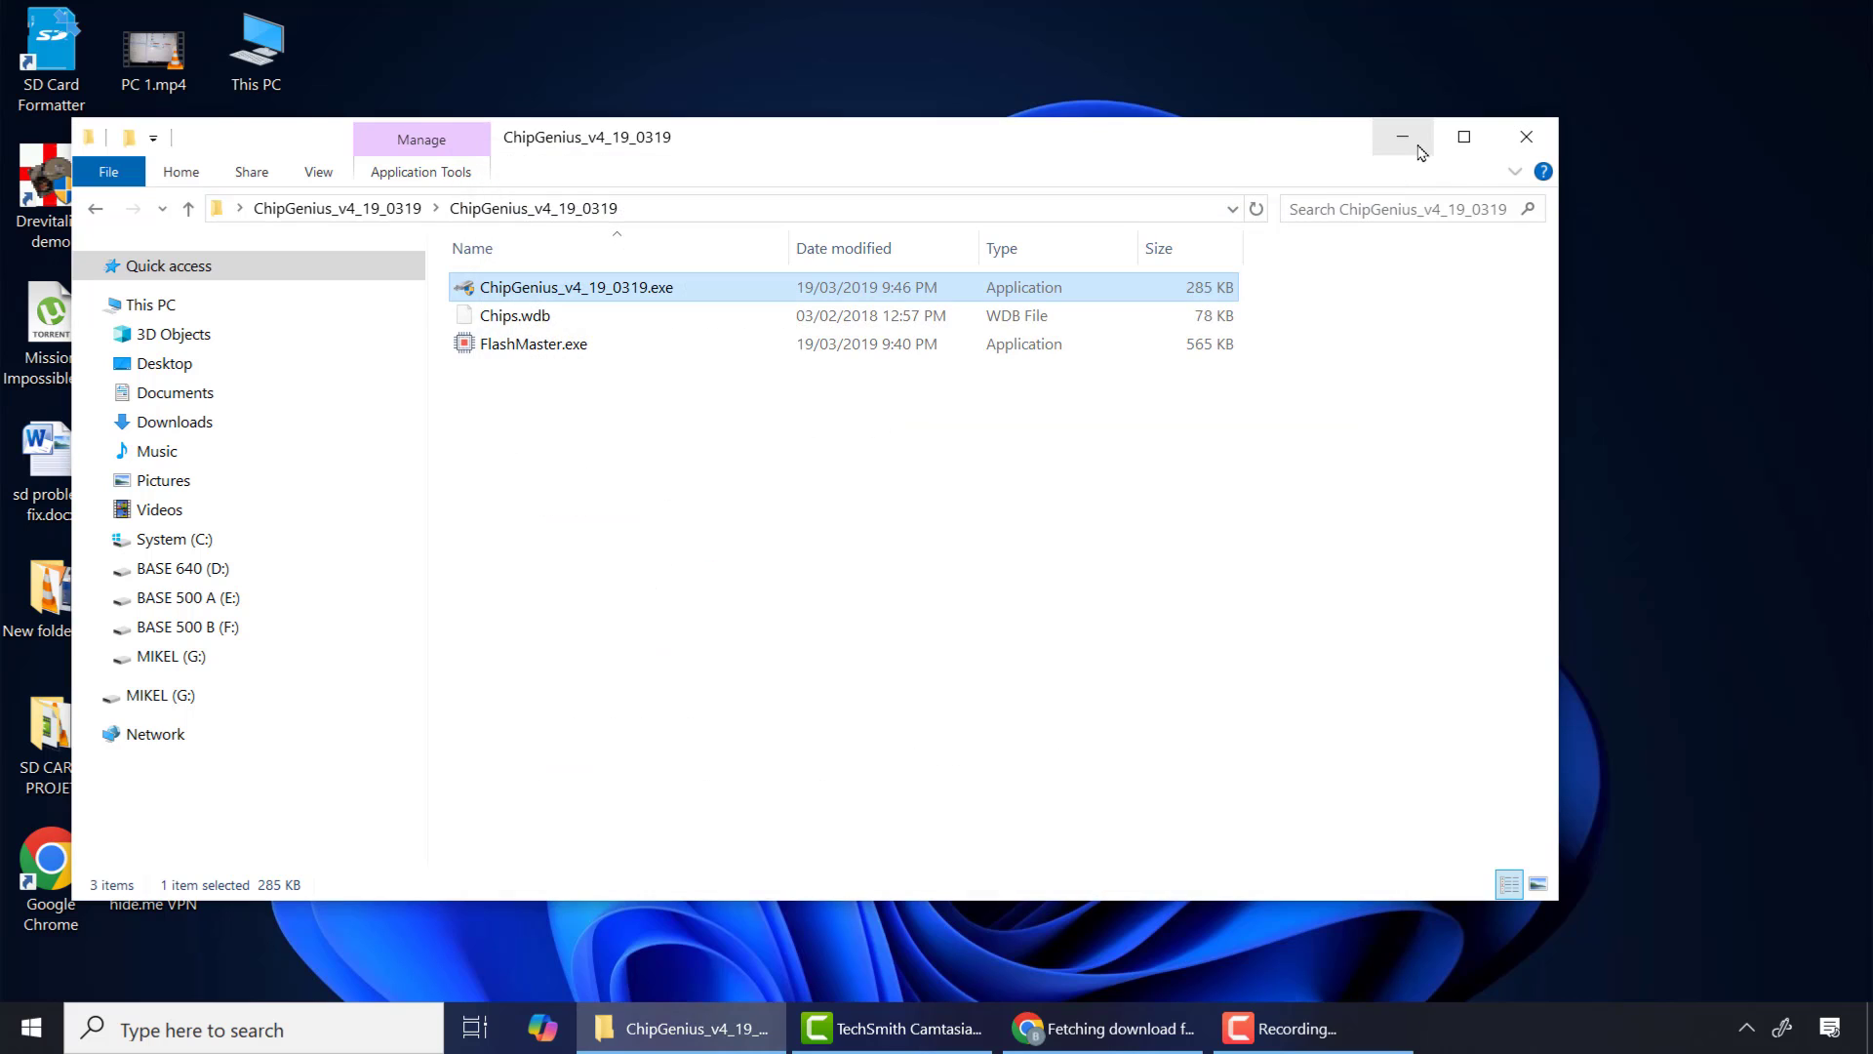
{"action": "left_click", "coordinate": [1525, 136]}
{"action": "right_click", "coordinate": [993, 388]}
{"action": "mouse_move", "coordinate": [1114, 686]}
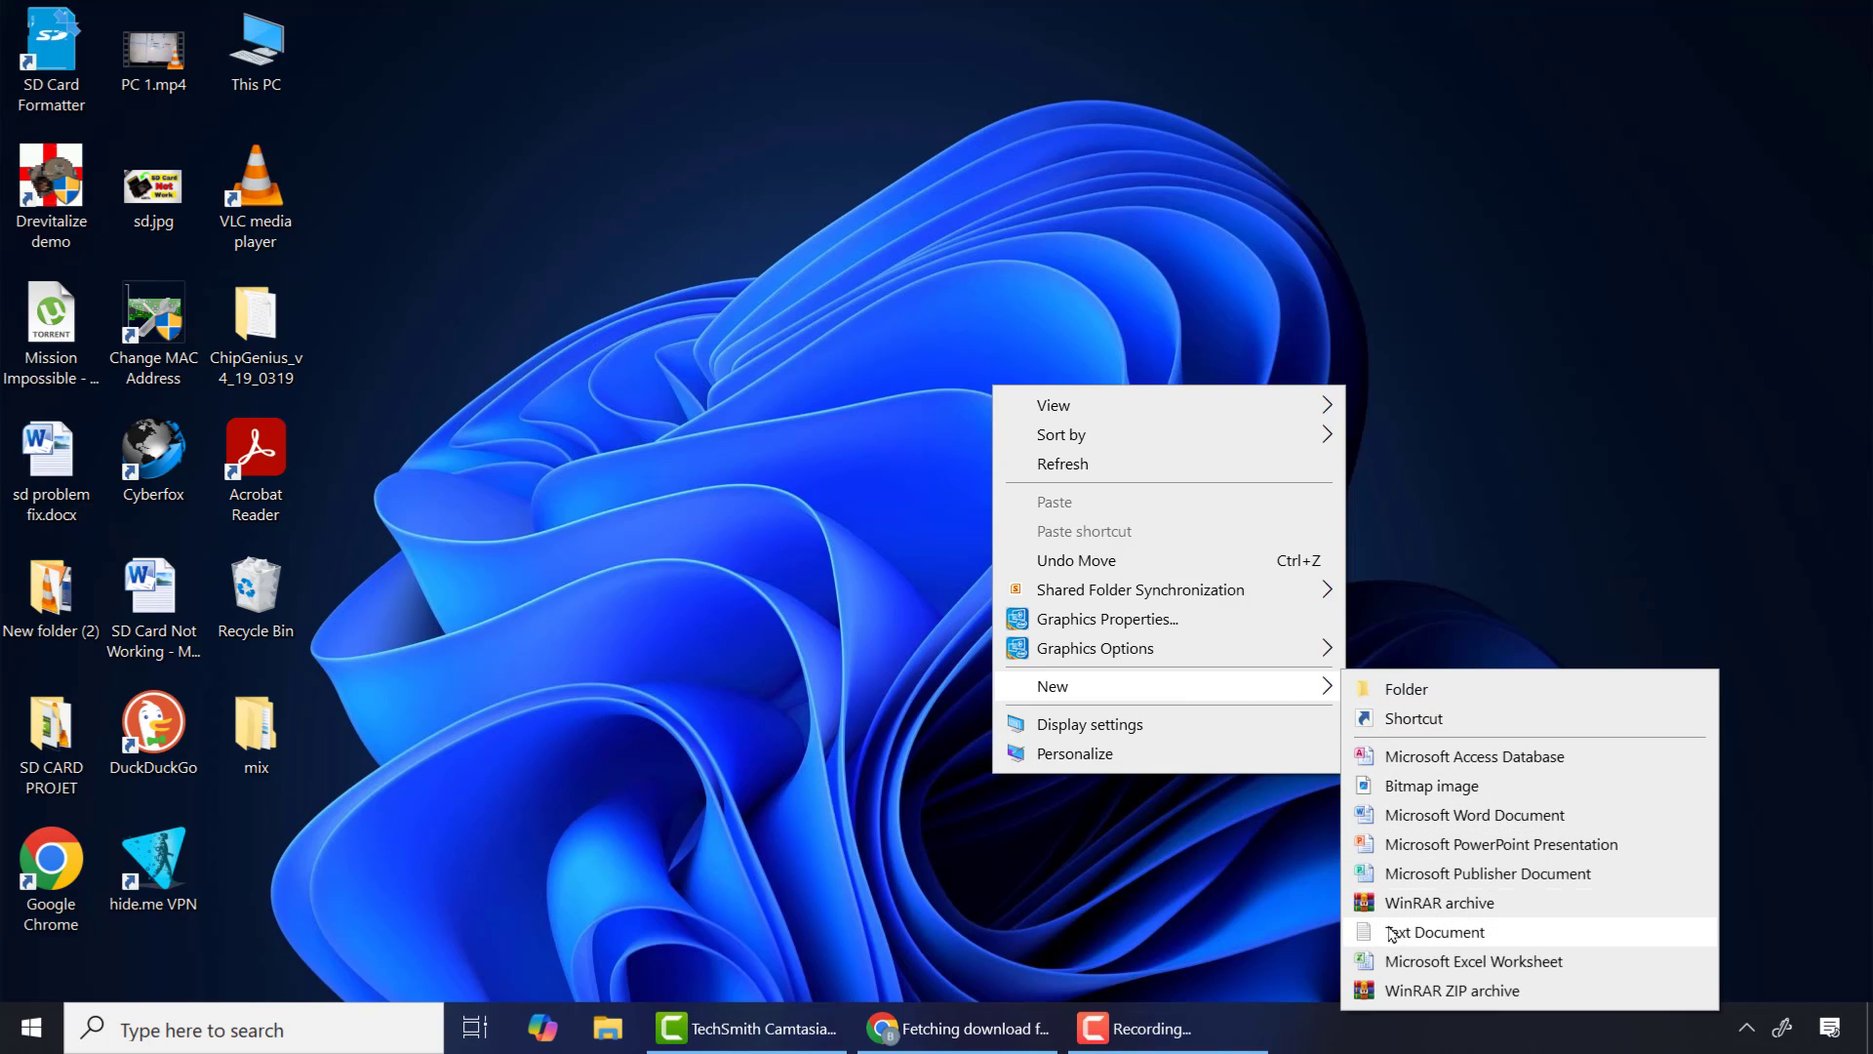
{"action": "left_click", "coordinate": [1408, 941]}
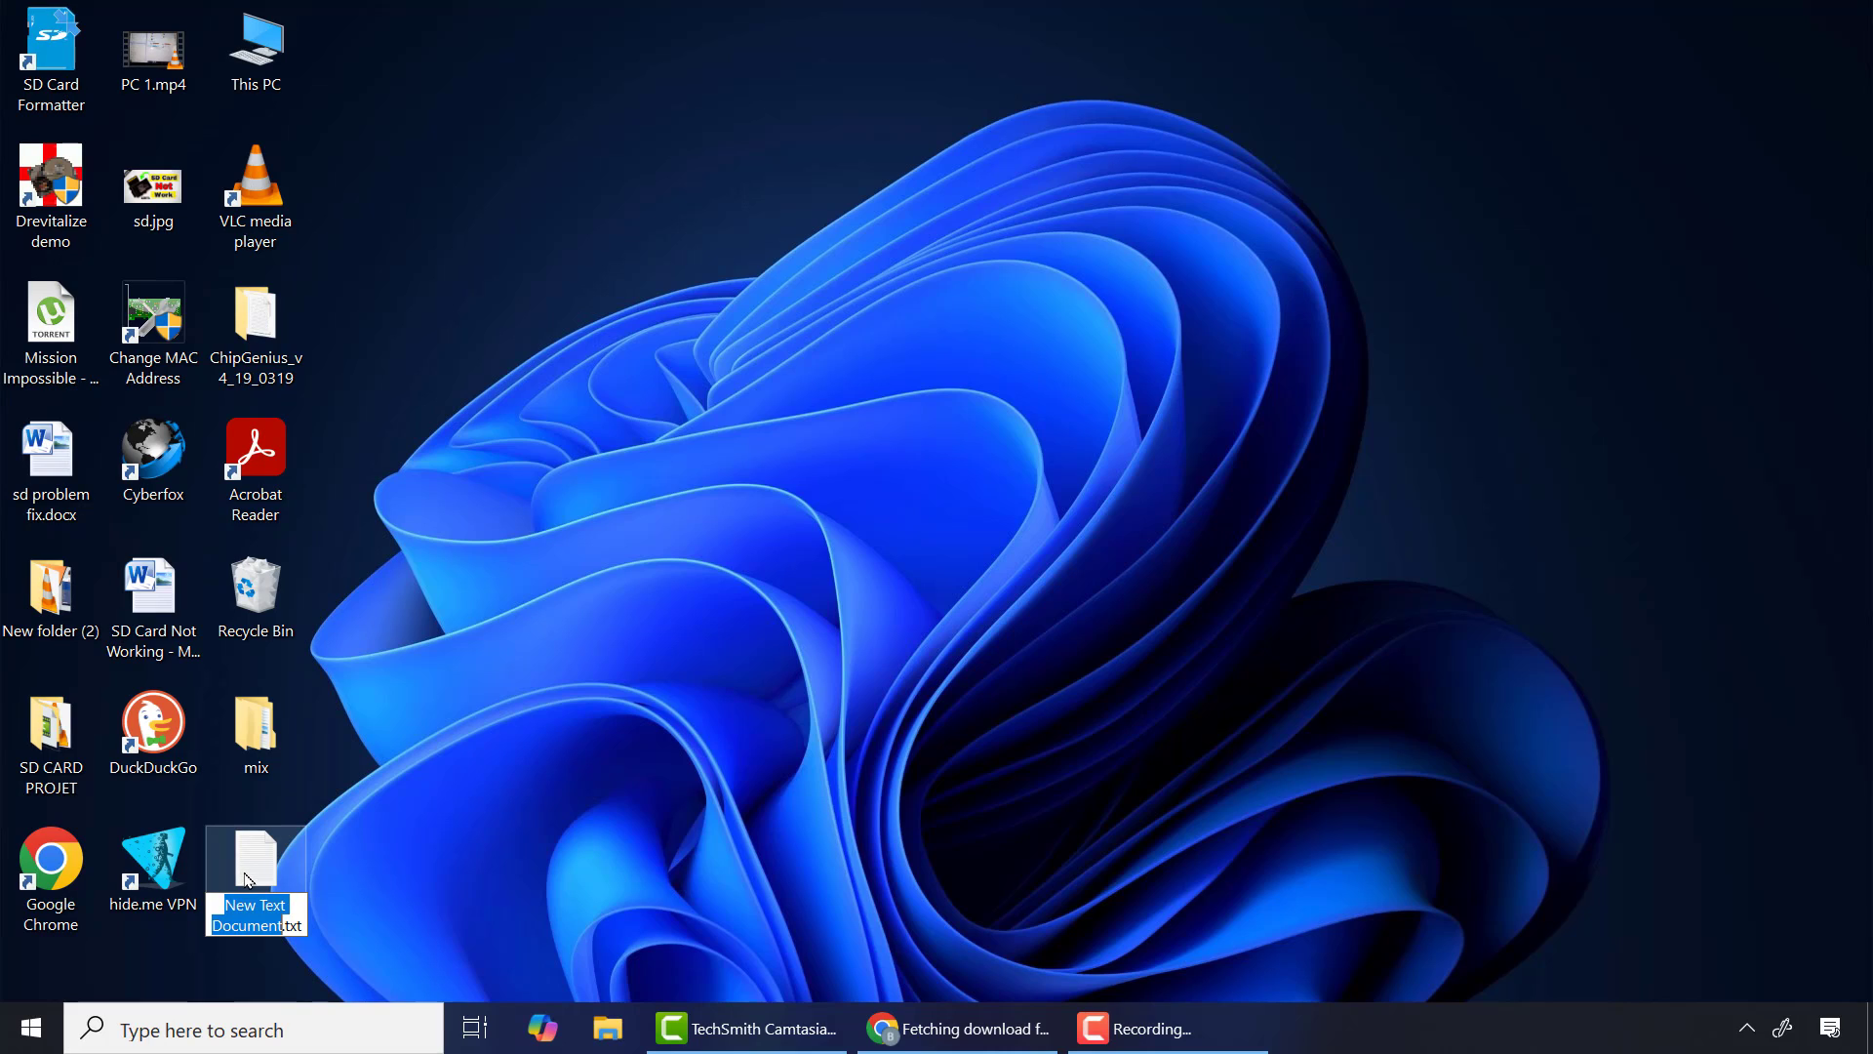
{"action": "type", "text": "ch"}
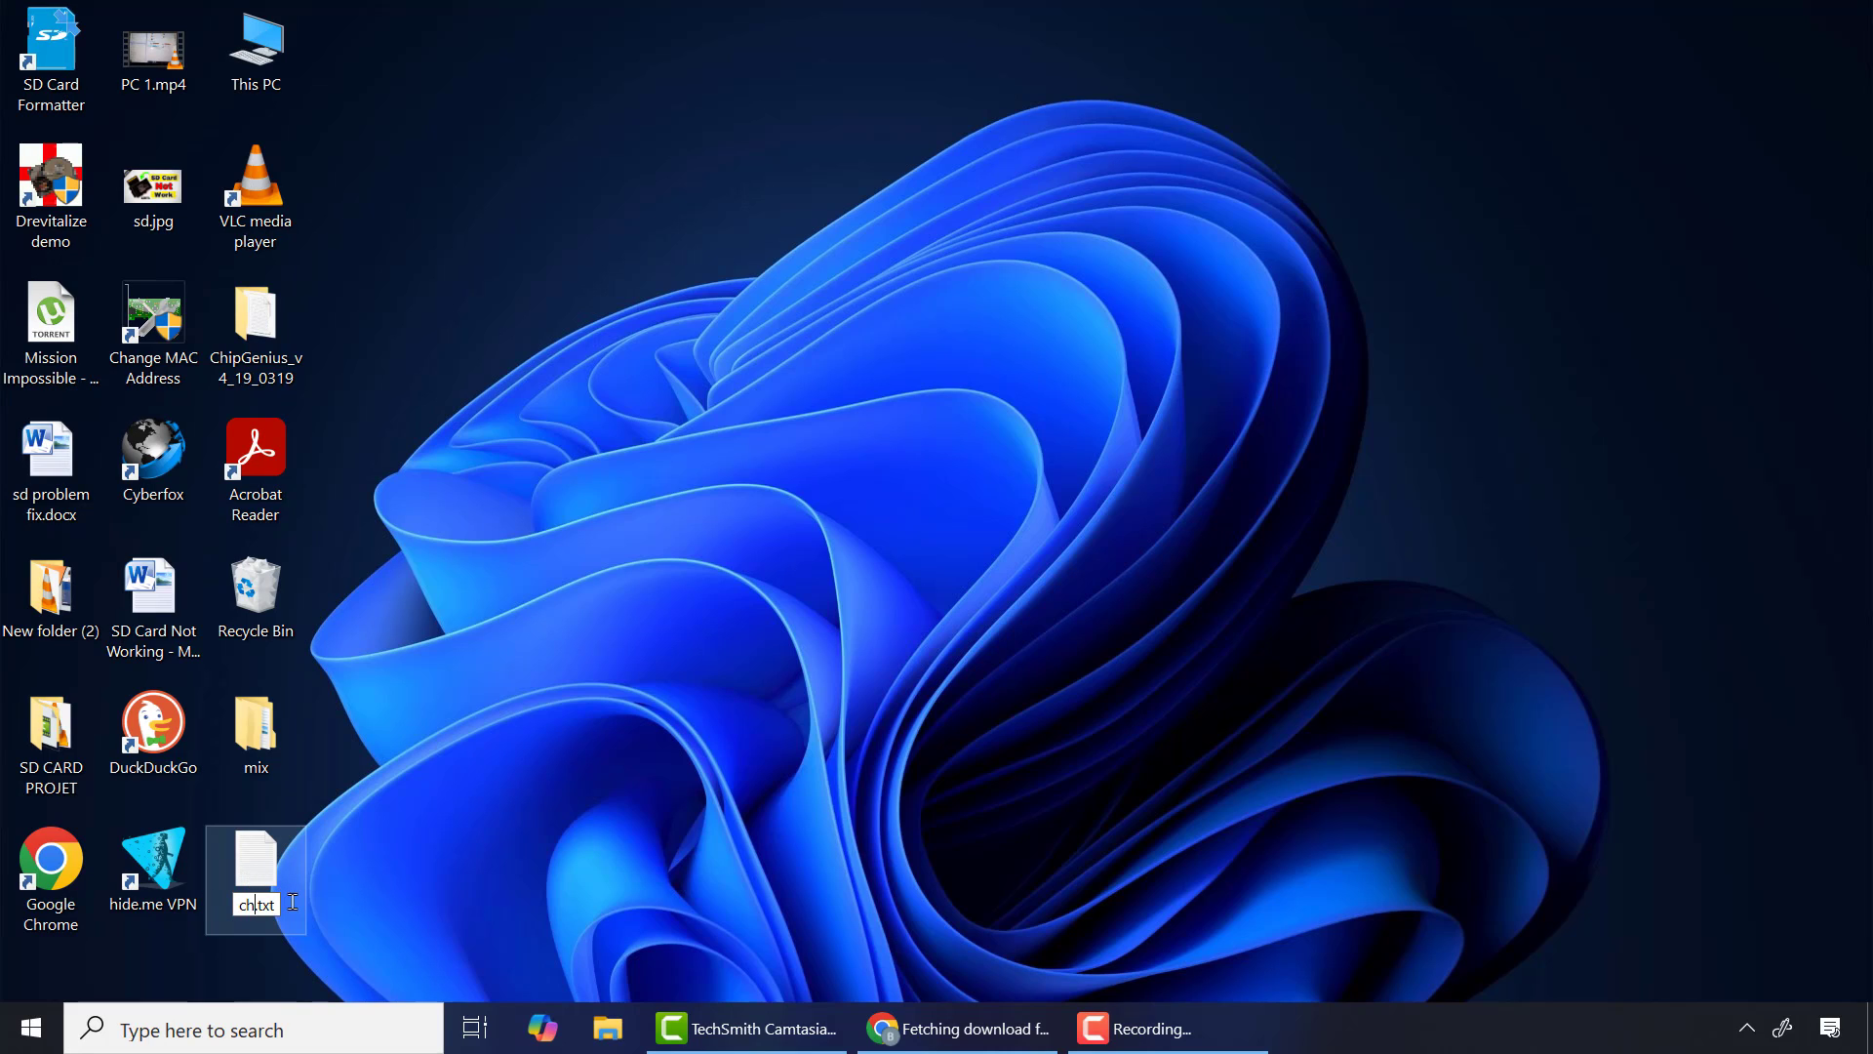
{"action": "type", "text": "ipgenius"}
{"action": "key", "text": "Return"}
{"action": "double_click", "coordinate": [298, 910]}
{"action": "right_click", "coordinate": [792, 556]}
{"action": "left_click", "coordinate": [882, 647]}
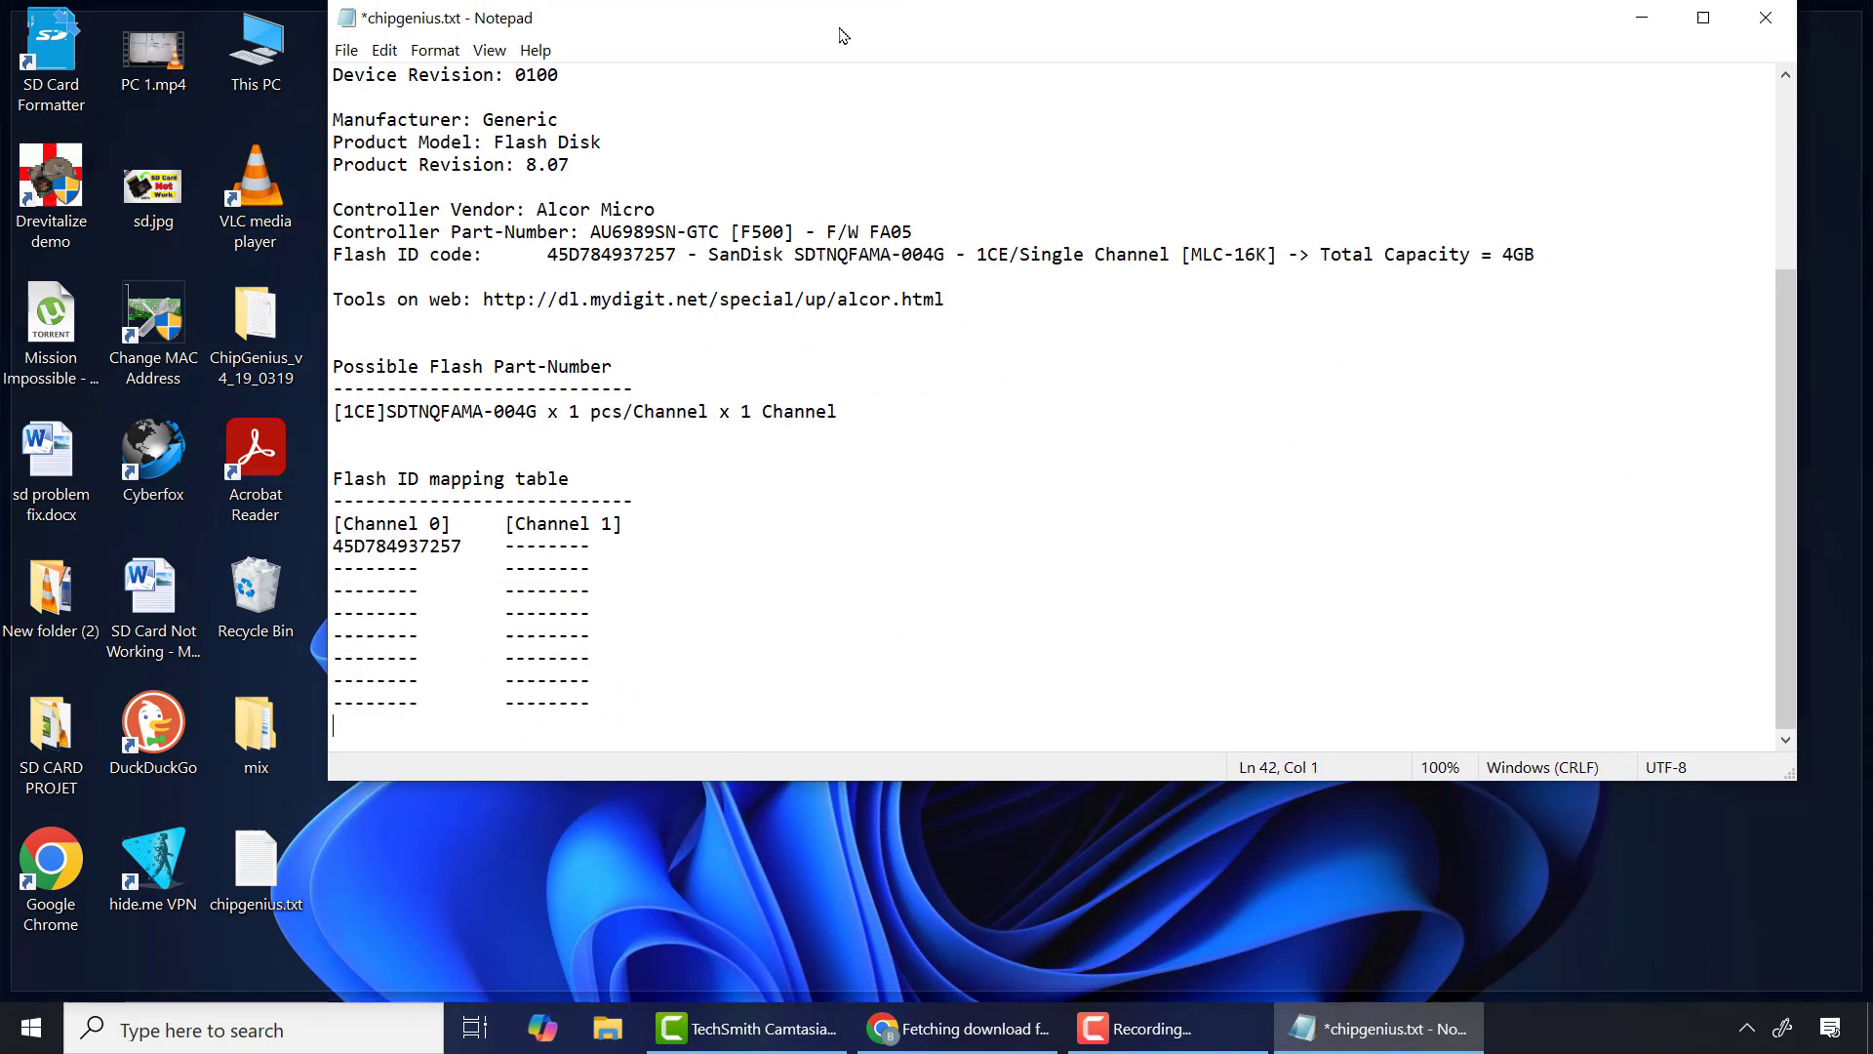
{"action": "left_click_drag", "start_coordinate": [1018, 374], "coordinate": [856, 116]}
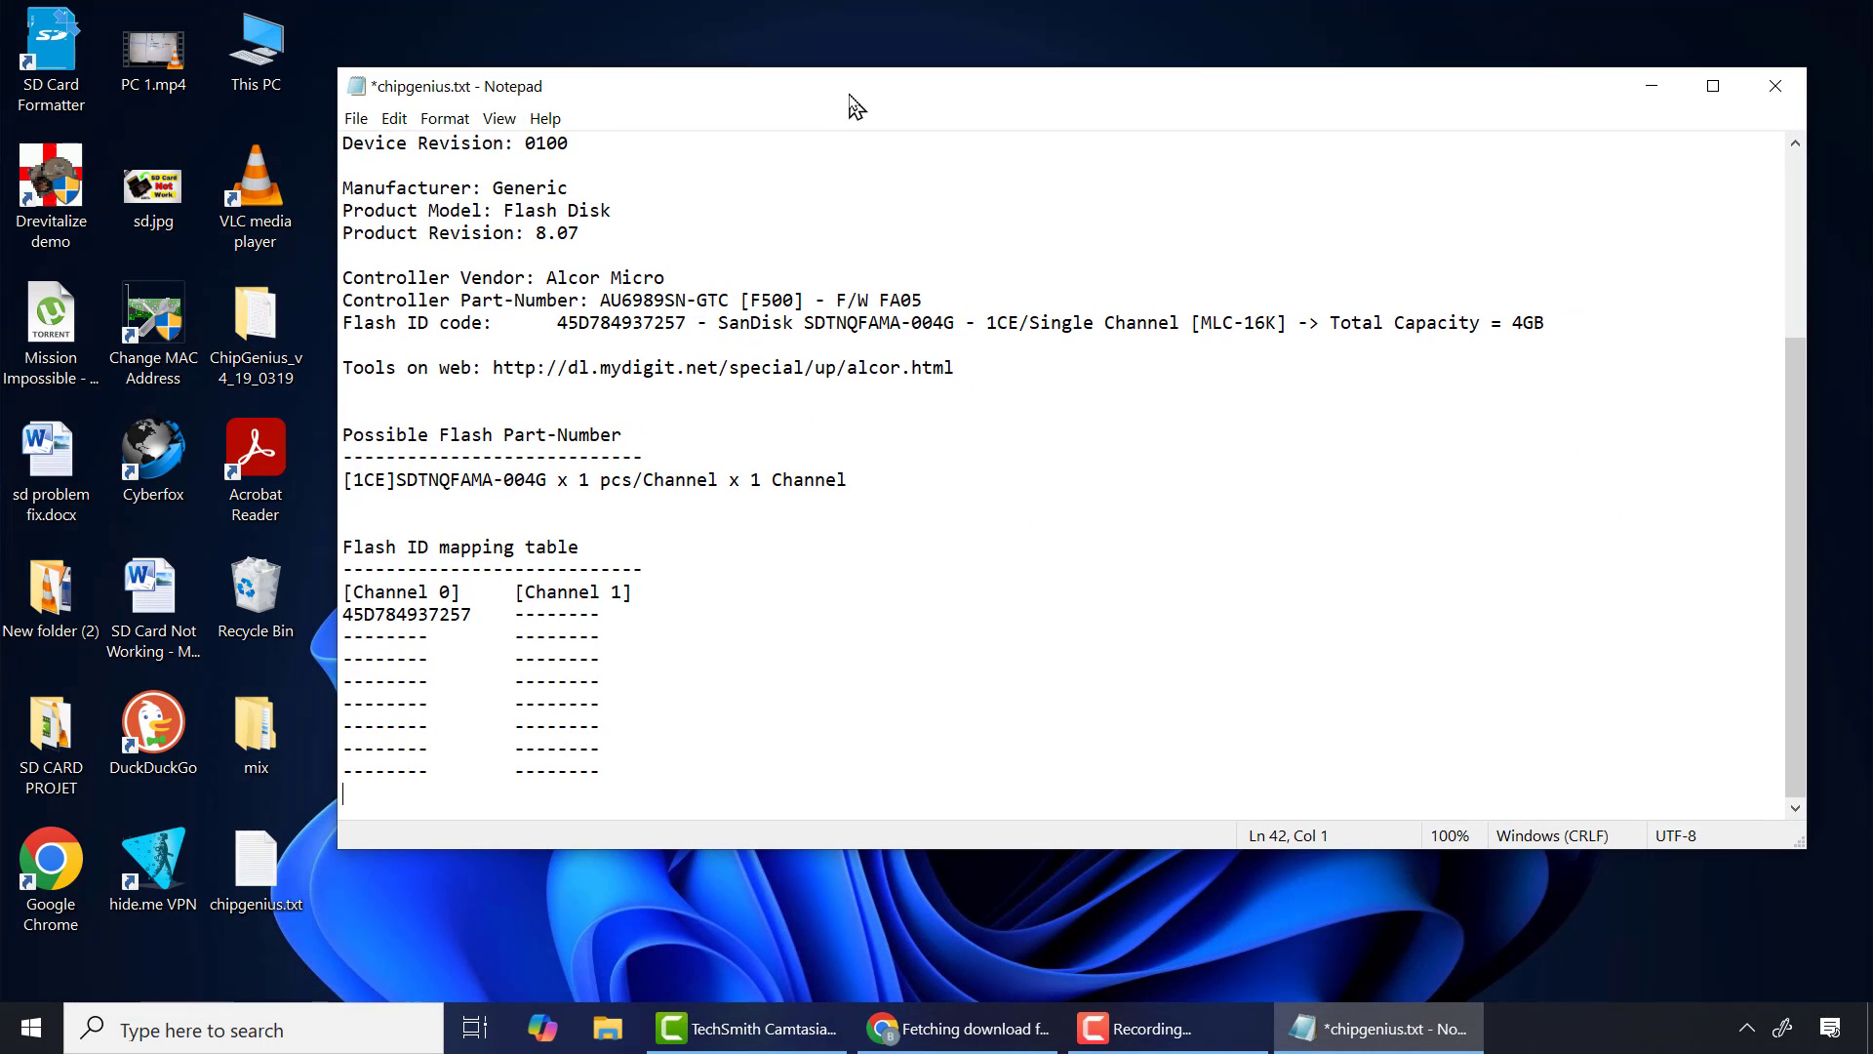
{"action": "scroll", "coordinate": [533, 491], "scroll_direction": "up", "scroll_amount": 3}
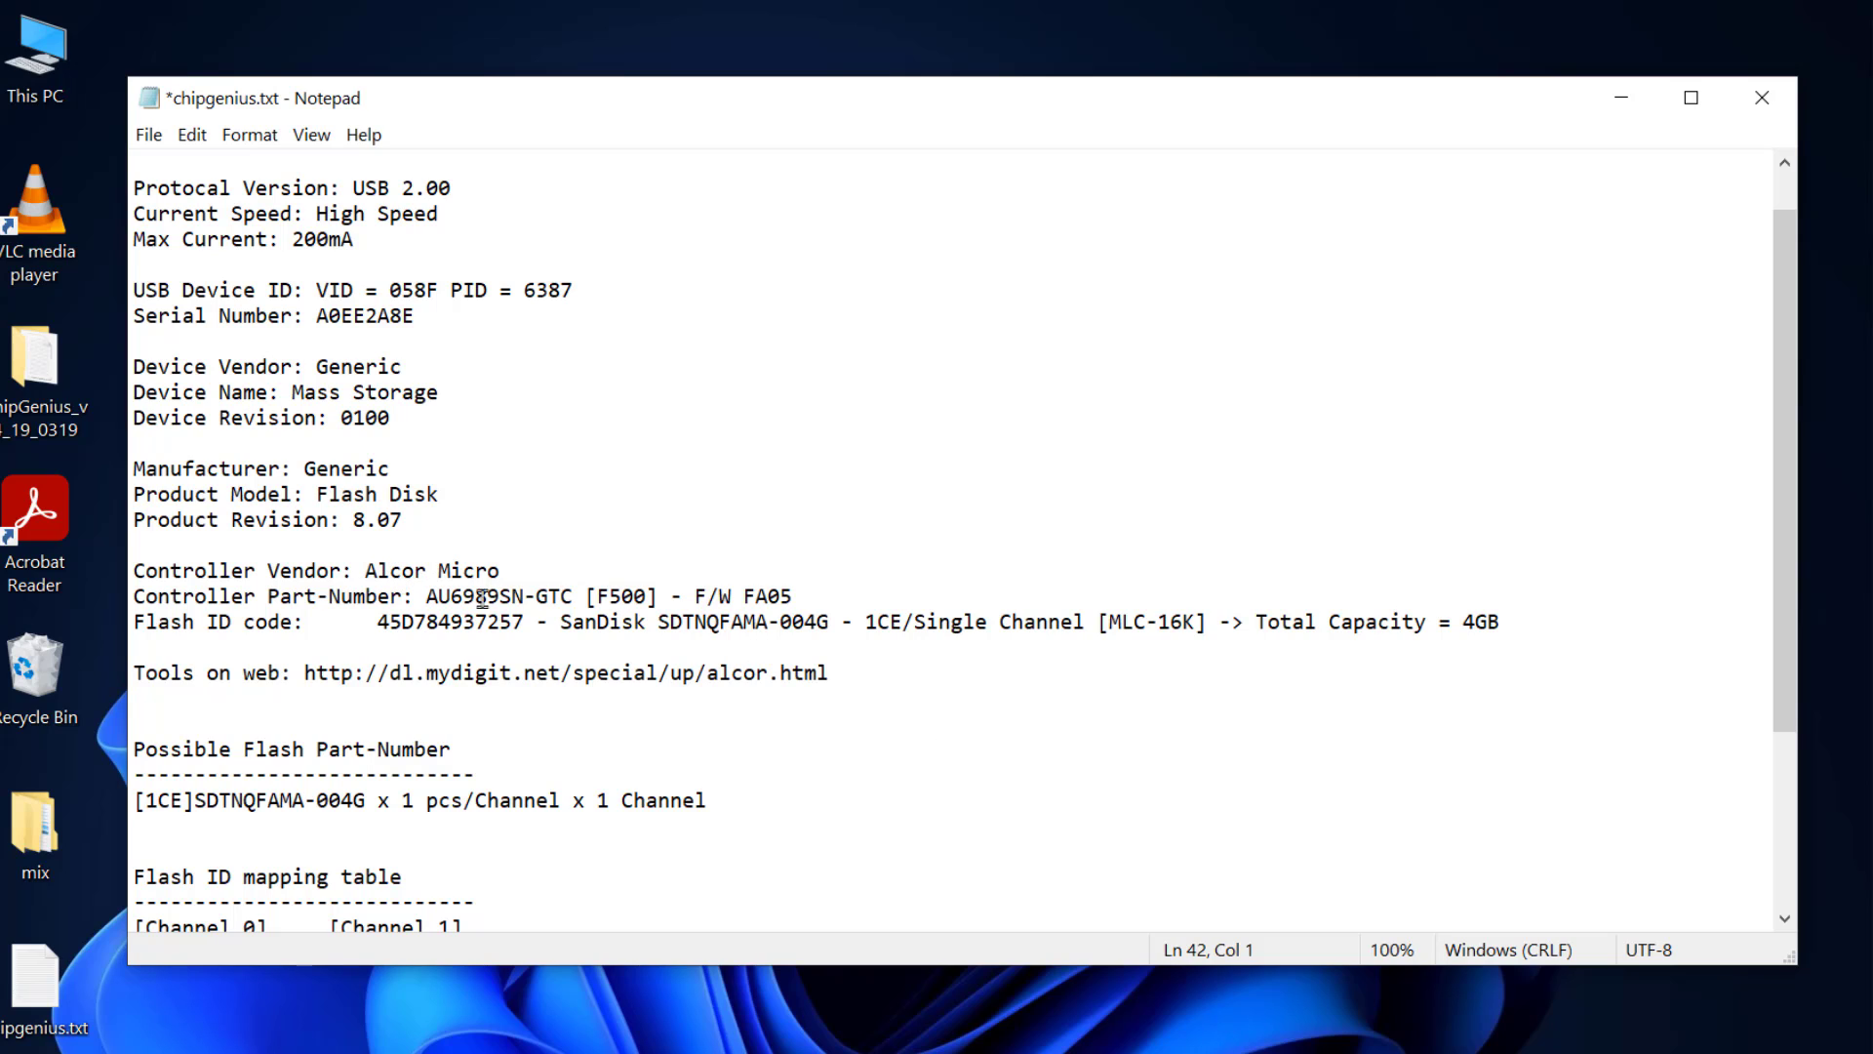
Copy the part number AU6989SN-GTC [F500] and paste it as a new last line of the notes.
{"action": "left_click_drag", "start_coordinate": [419, 597], "coordinate": [668, 600]}
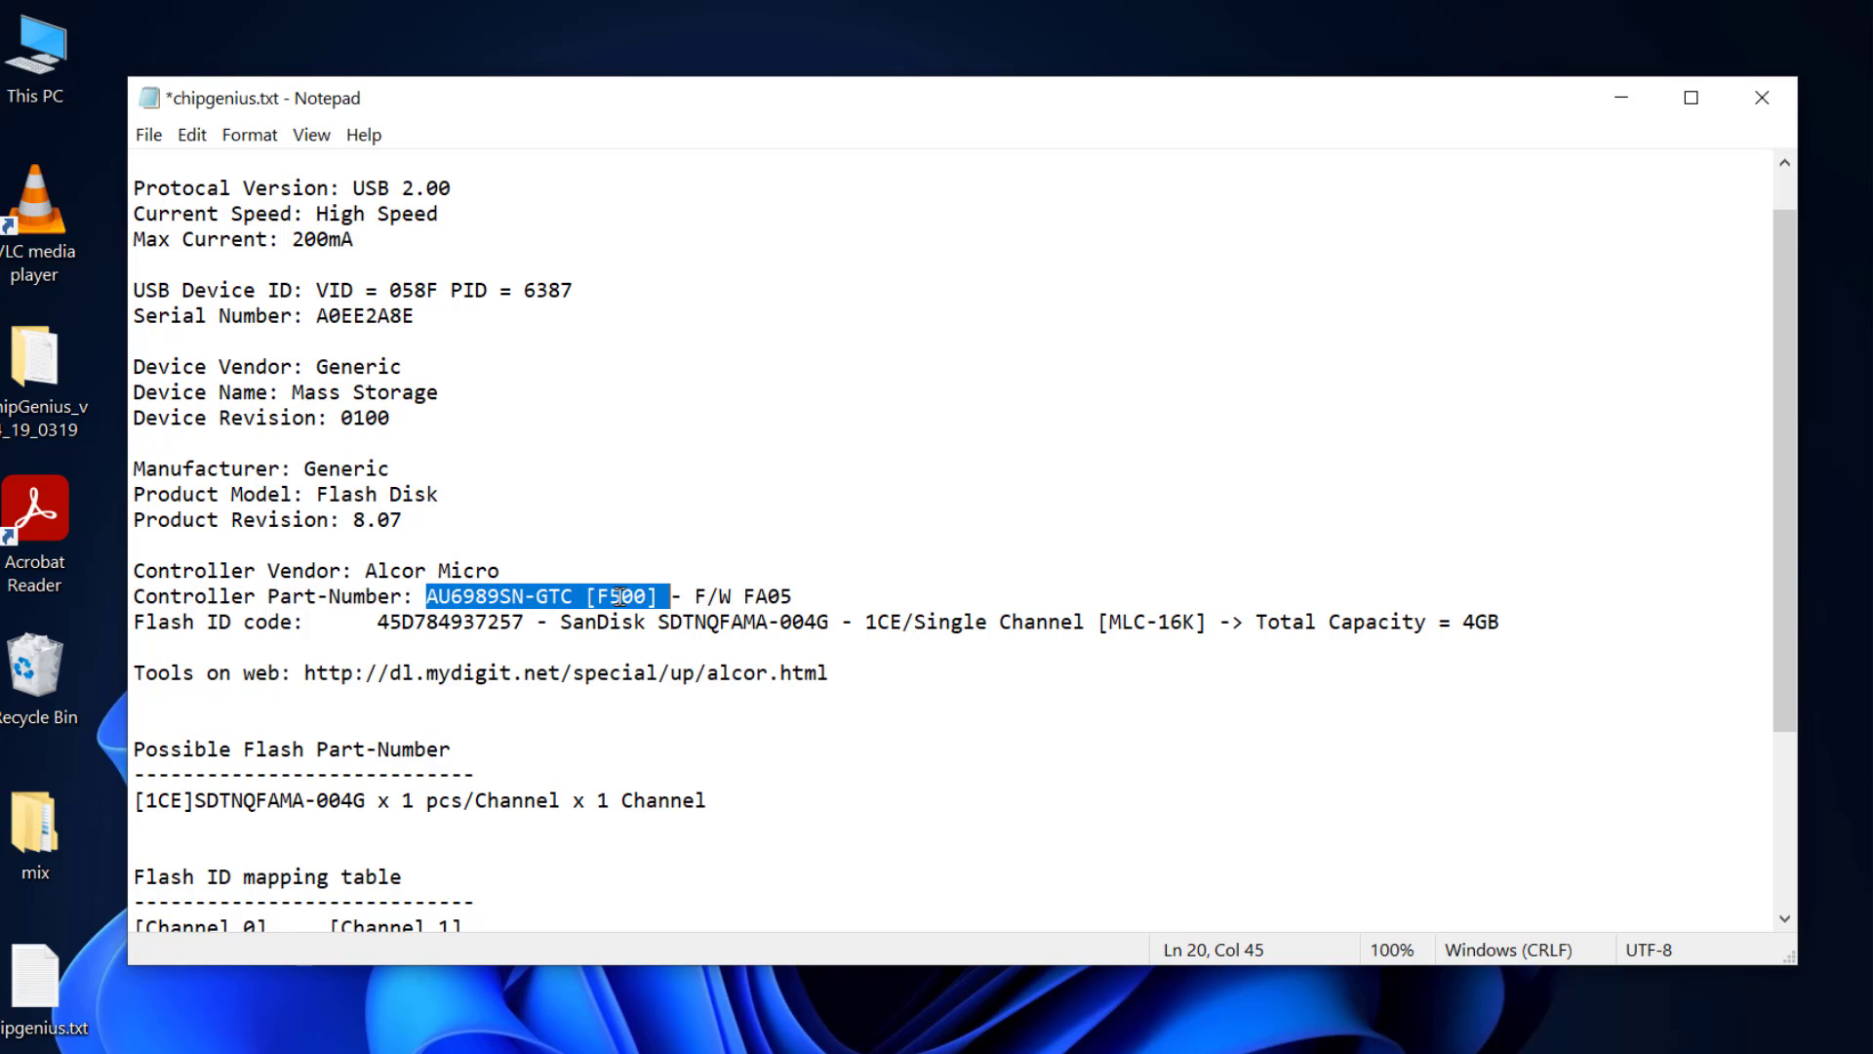
{"action": "right_click", "coordinate": [623, 595]}
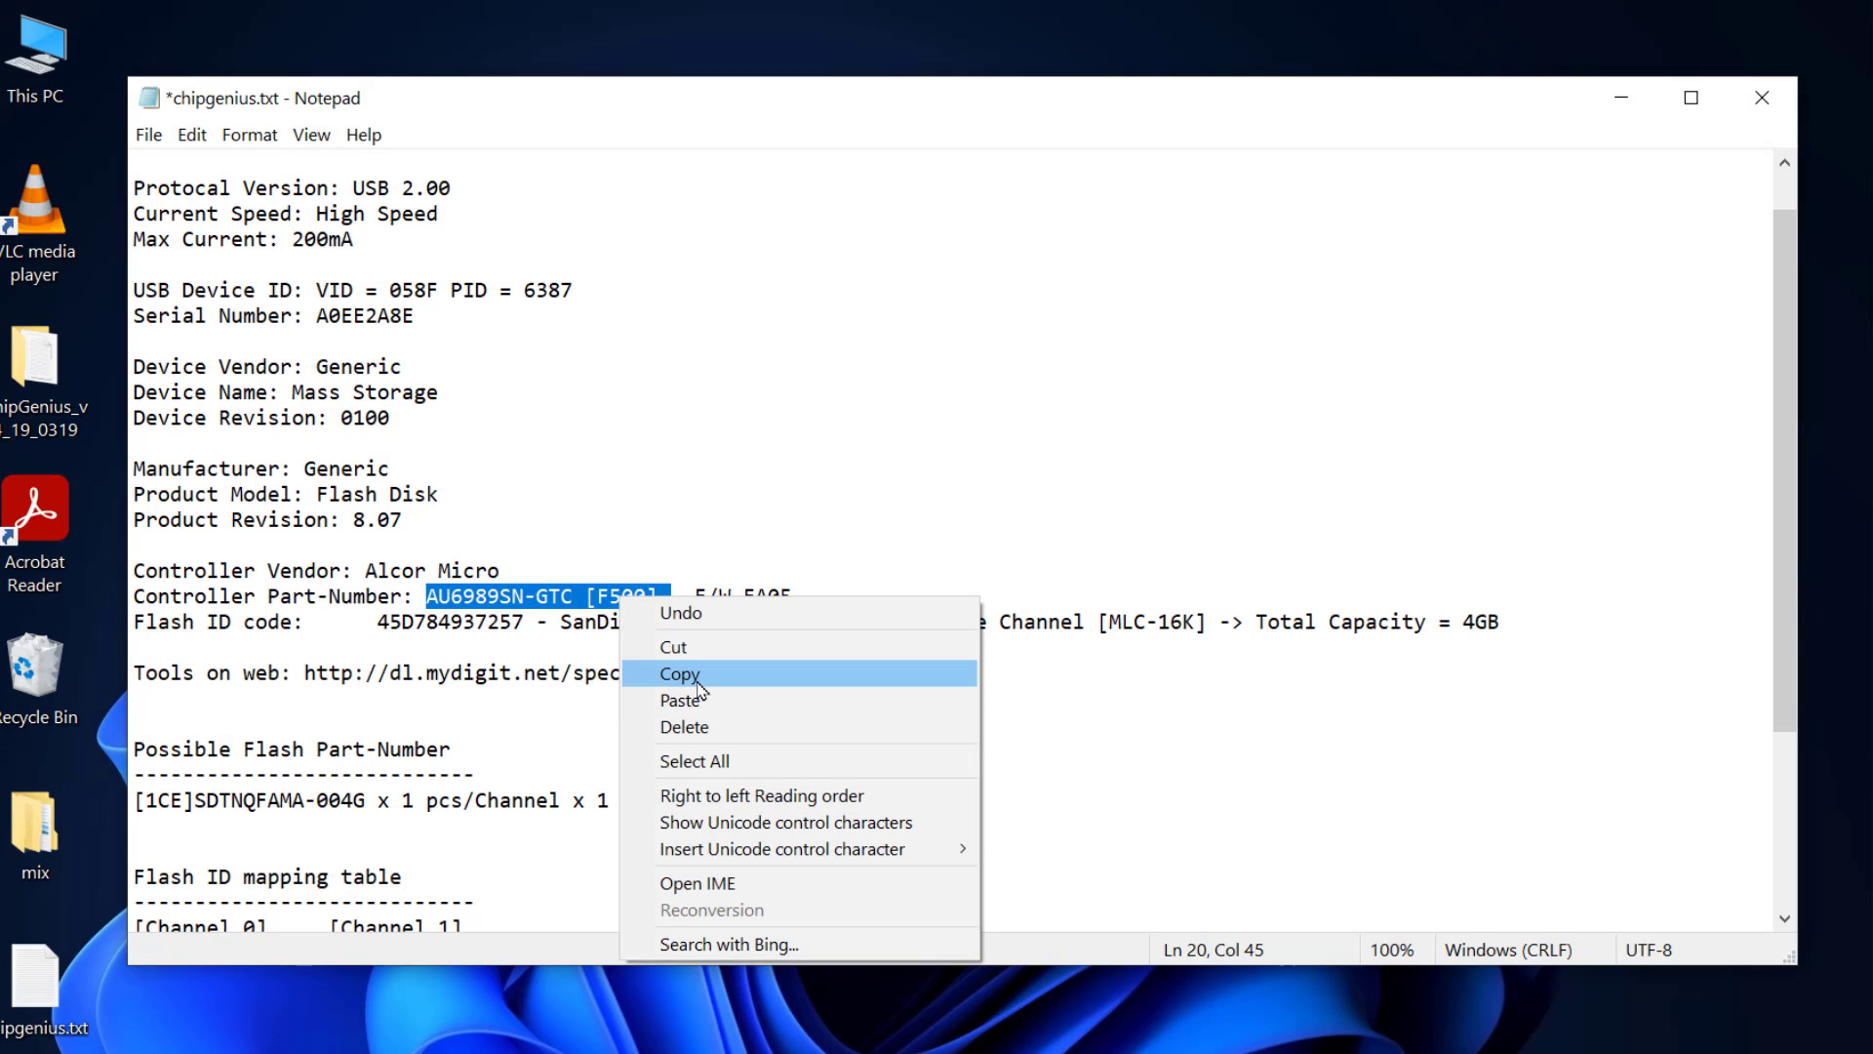
{"action": "left_click", "coordinate": [686, 673]}
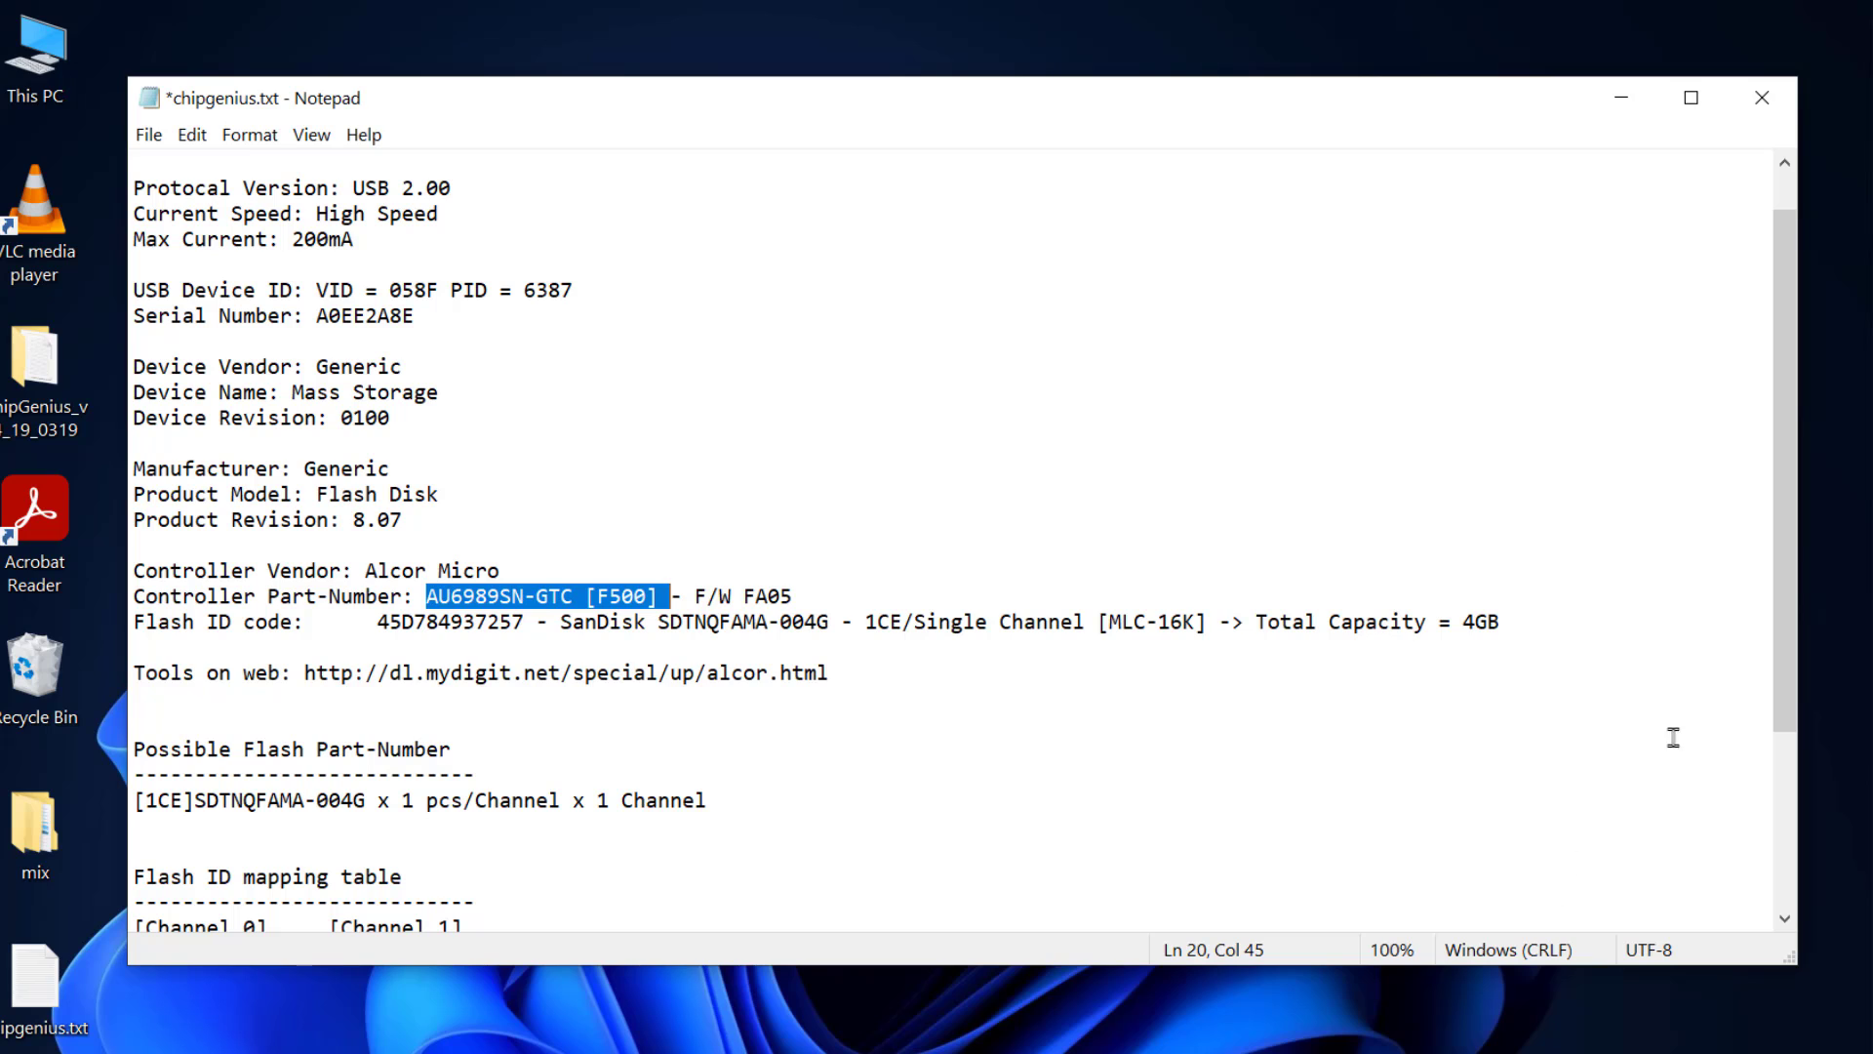
{"action": "left_click_drag", "start_coordinate": [1781, 630], "coordinate": [1780, 806]}
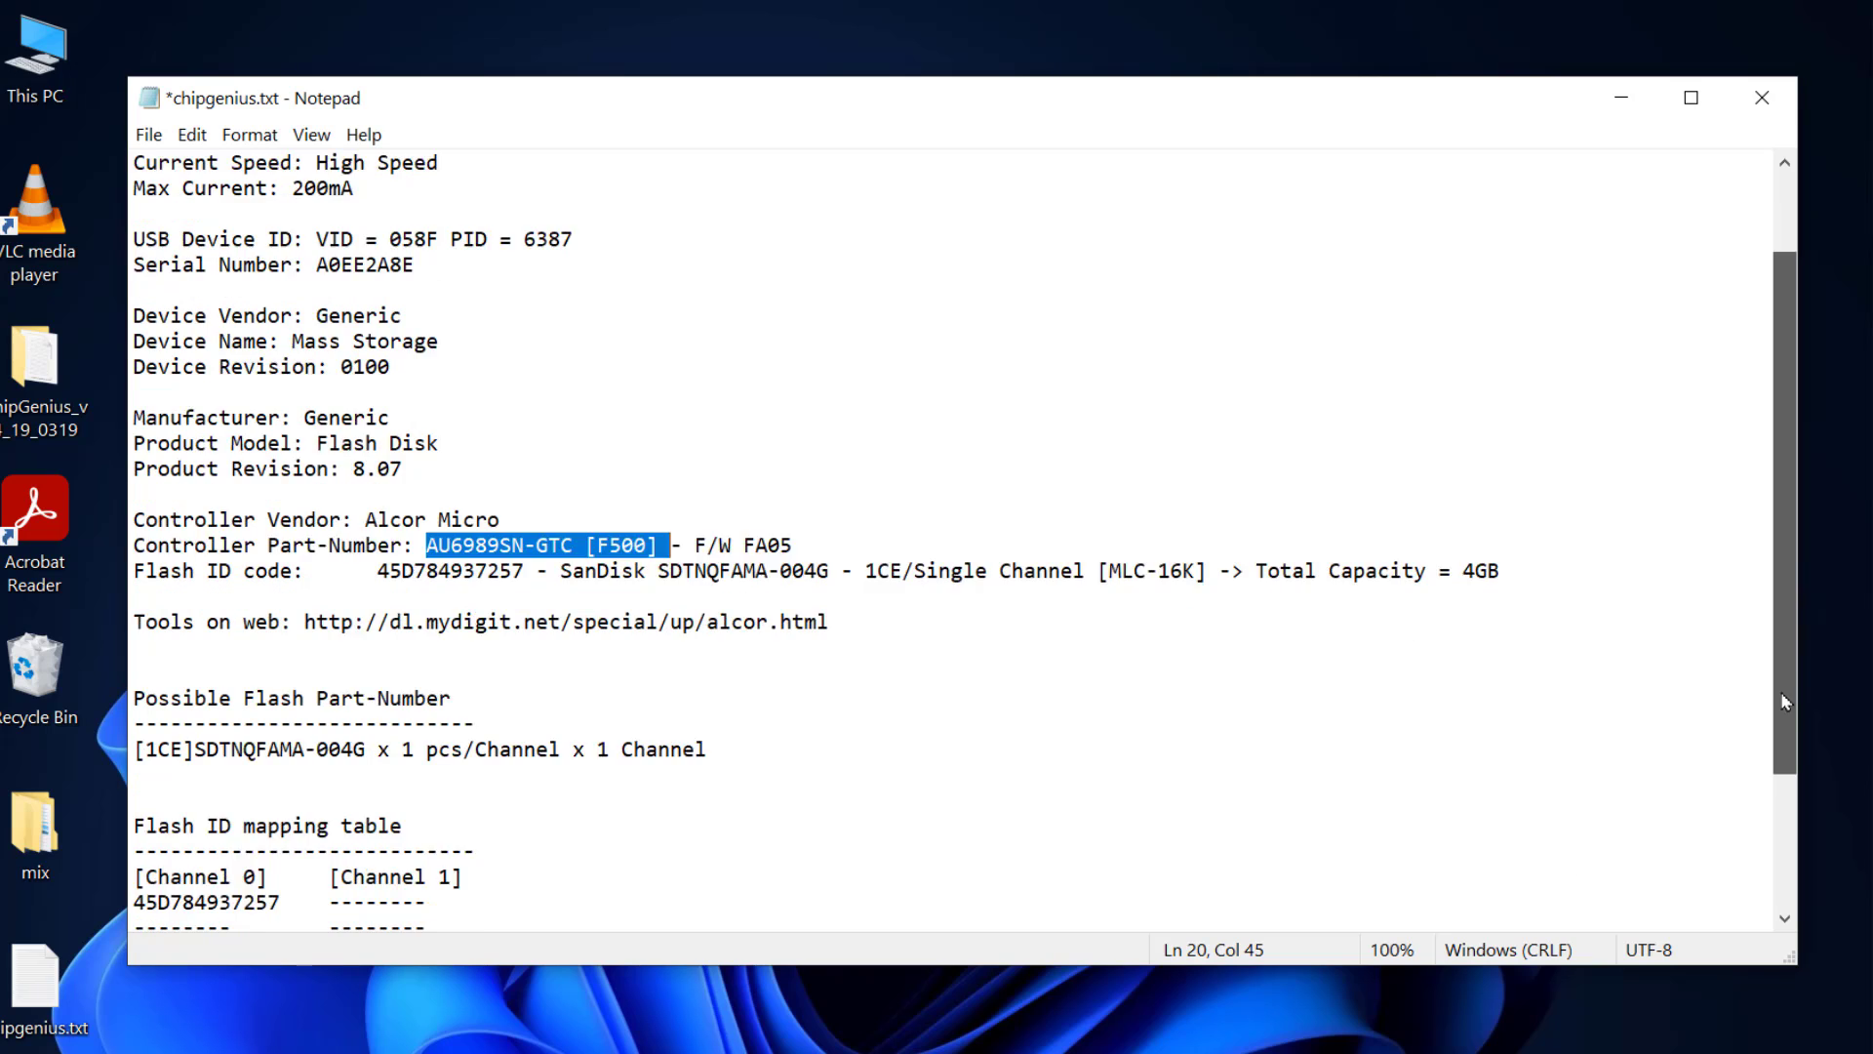
{"action": "left_click", "coordinate": [541, 908]}
{"action": "key", "text": "Down"}
{"action": "key", "text": "Down"}
{"action": "right_click", "coordinate": [336, 903]}
{"action": "left_click", "coordinate": [424, 645]}
Copy the vendor name Alcor Micro and paste it before the part number on the last line.
{"action": "left_click", "coordinate": [369, 264]}
{"action": "left_click_drag", "start_coordinate": [368, 264], "coordinate": [502, 265]}
{"action": "right_click", "coordinate": [454, 271]}
{"action": "left_click", "coordinate": [545, 352]}
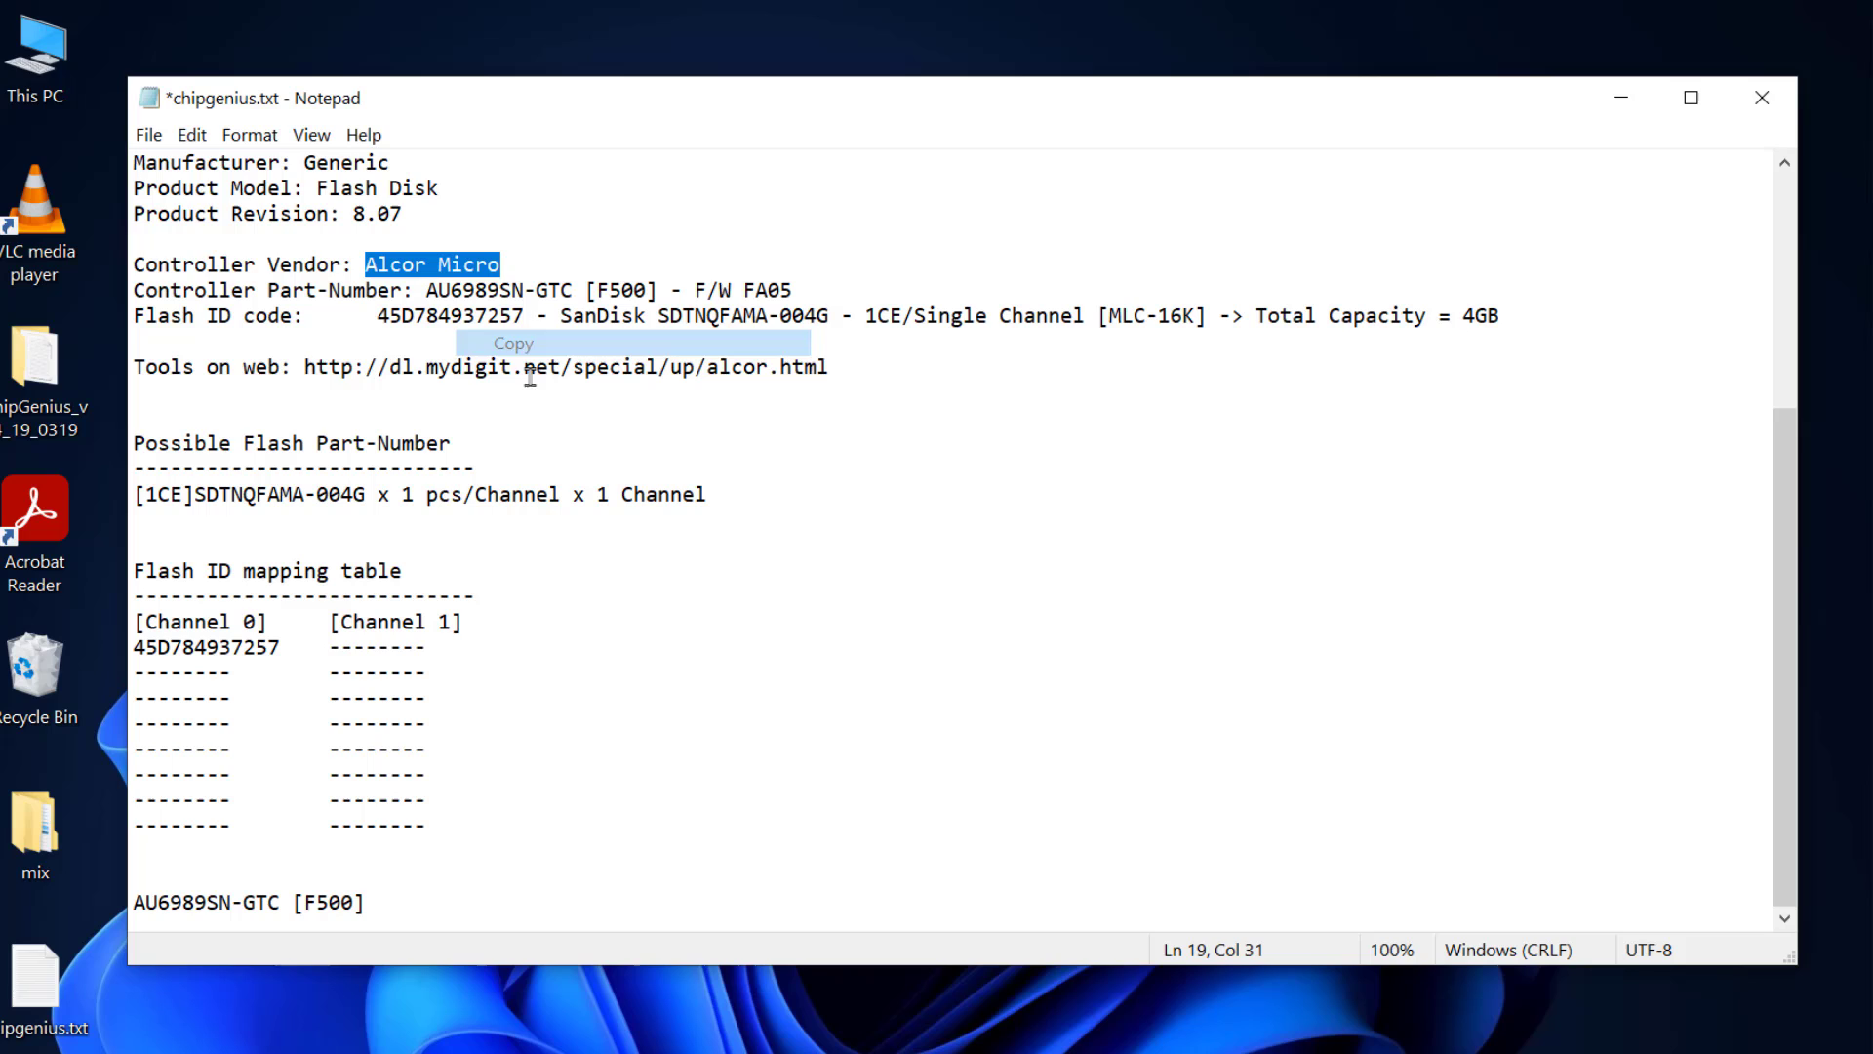
{"action": "left_click", "coordinate": [139, 899]}
{"action": "right_click", "coordinate": [137, 900]}
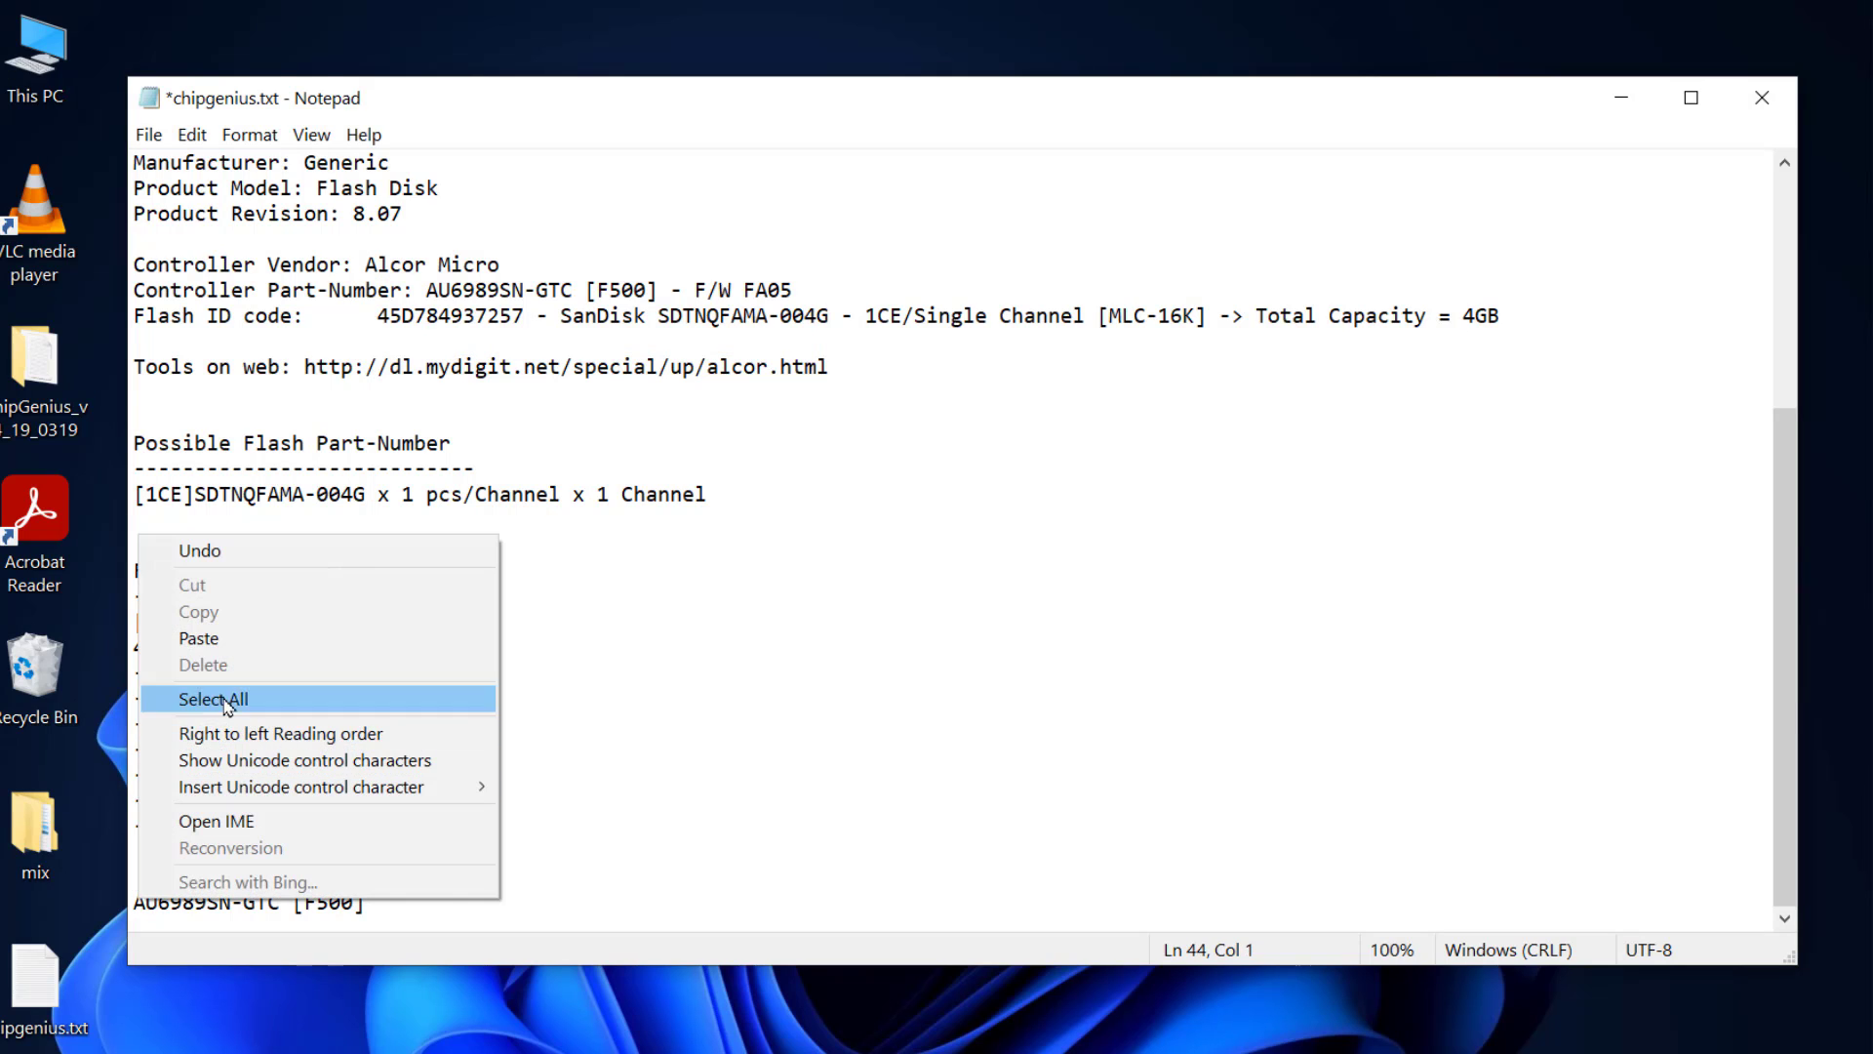
{"action": "left_click", "coordinate": [238, 642]}
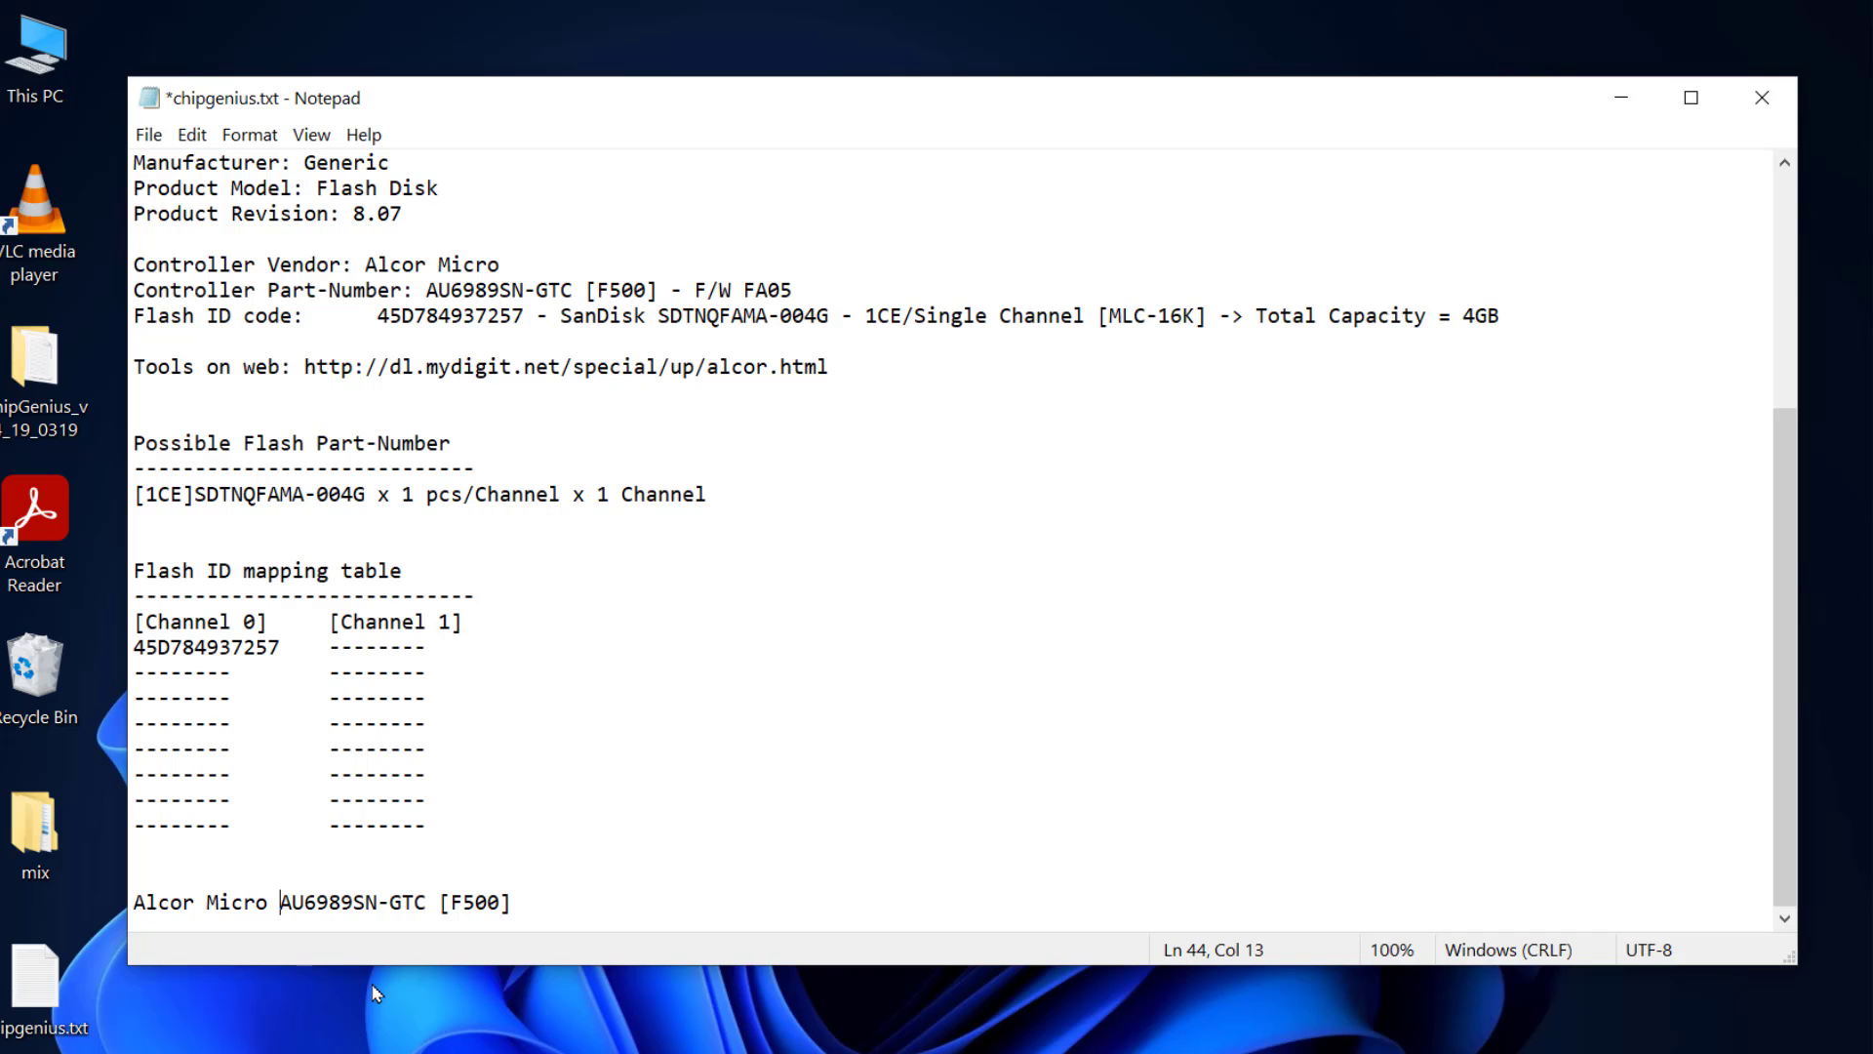
Copy the full line 'Alcor Micro AU6989SN-GTC [F500]' and minimize Notepad to the desktop.
{"action": "left_click_drag", "start_coordinate": [523, 903], "coordinate": [132, 903]}
{"action": "right_click", "coordinate": [171, 907]}
{"action": "left_click", "coordinate": [293, 626]}
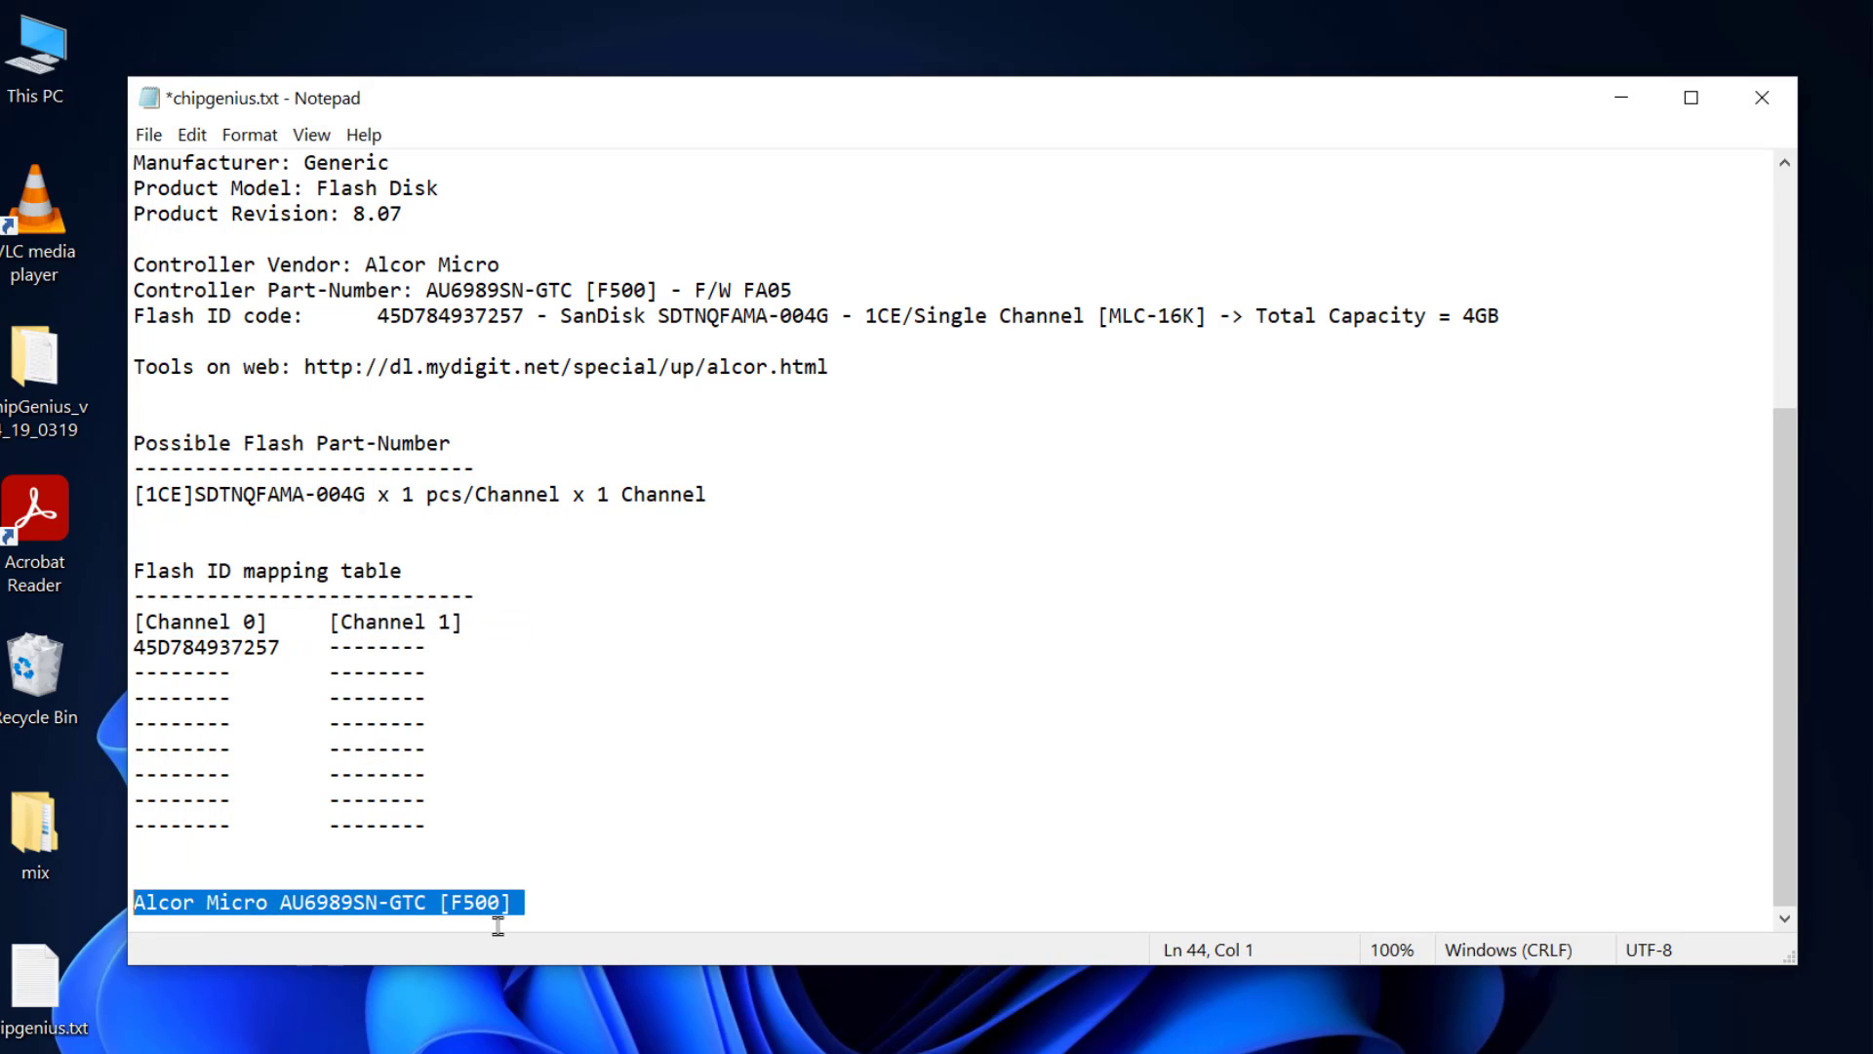
{"action": "left_click", "coordinate": [1623, 99]}
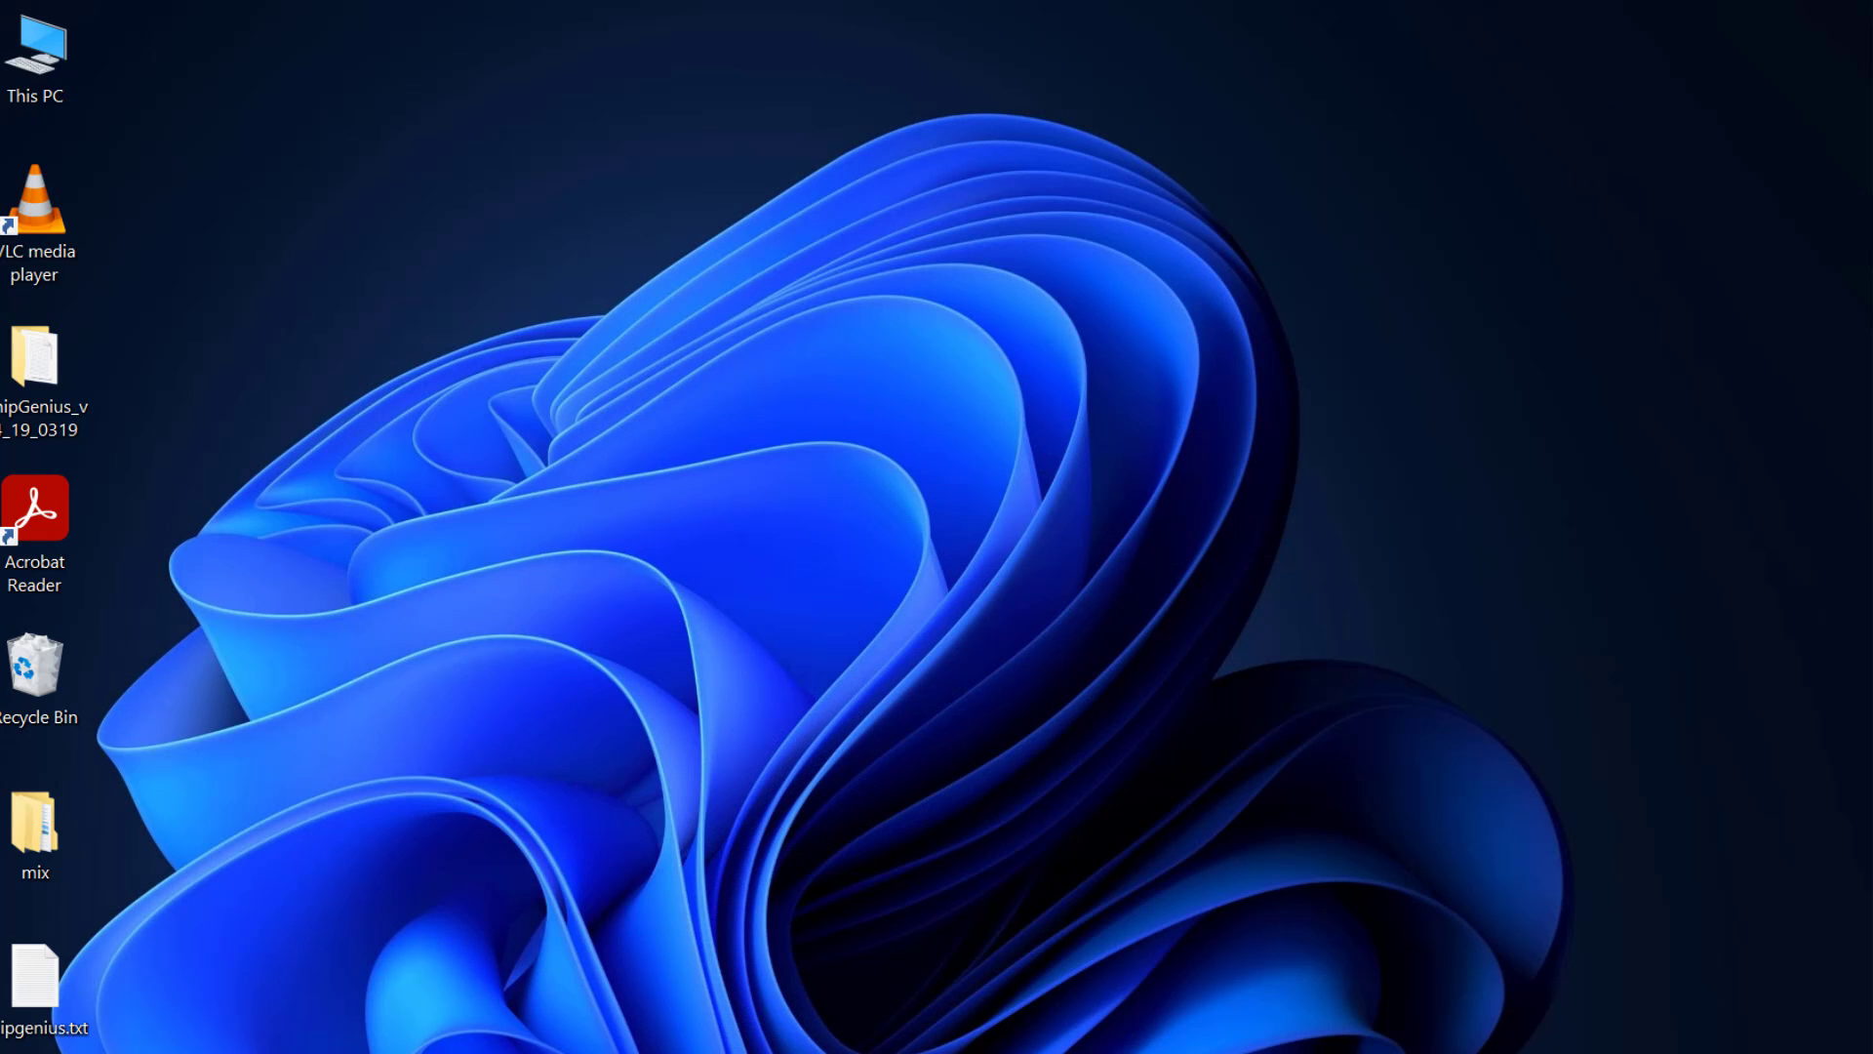
Search Google for the pasted 'Alcor Micro AU6989SN-GTC [F500]' controller name.
{"action": "mouse_move", "coordinate": [959, 1029]}
{"action": "left_click", "coordinate": [830, 1010]}
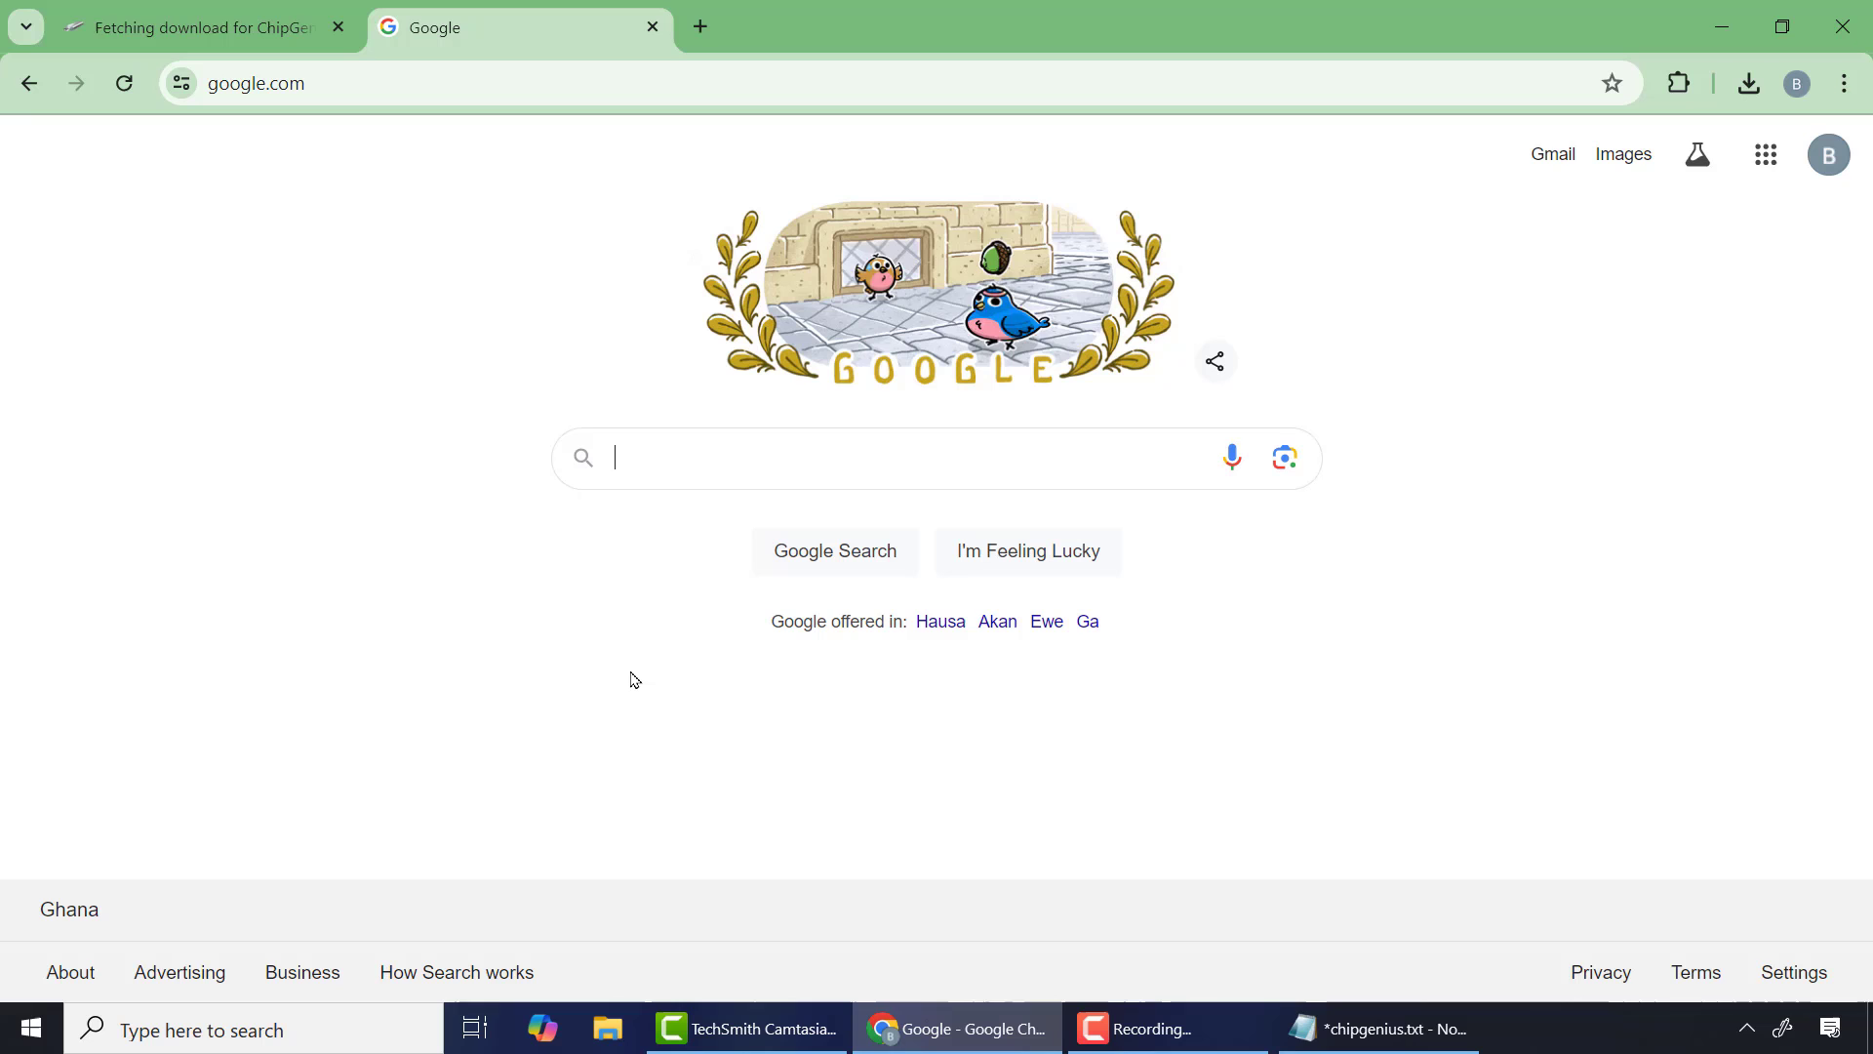
{"action": "left_click", "coordinate": [669, 465]}
{"action": "right_click", "coordinate": [670, 468]}
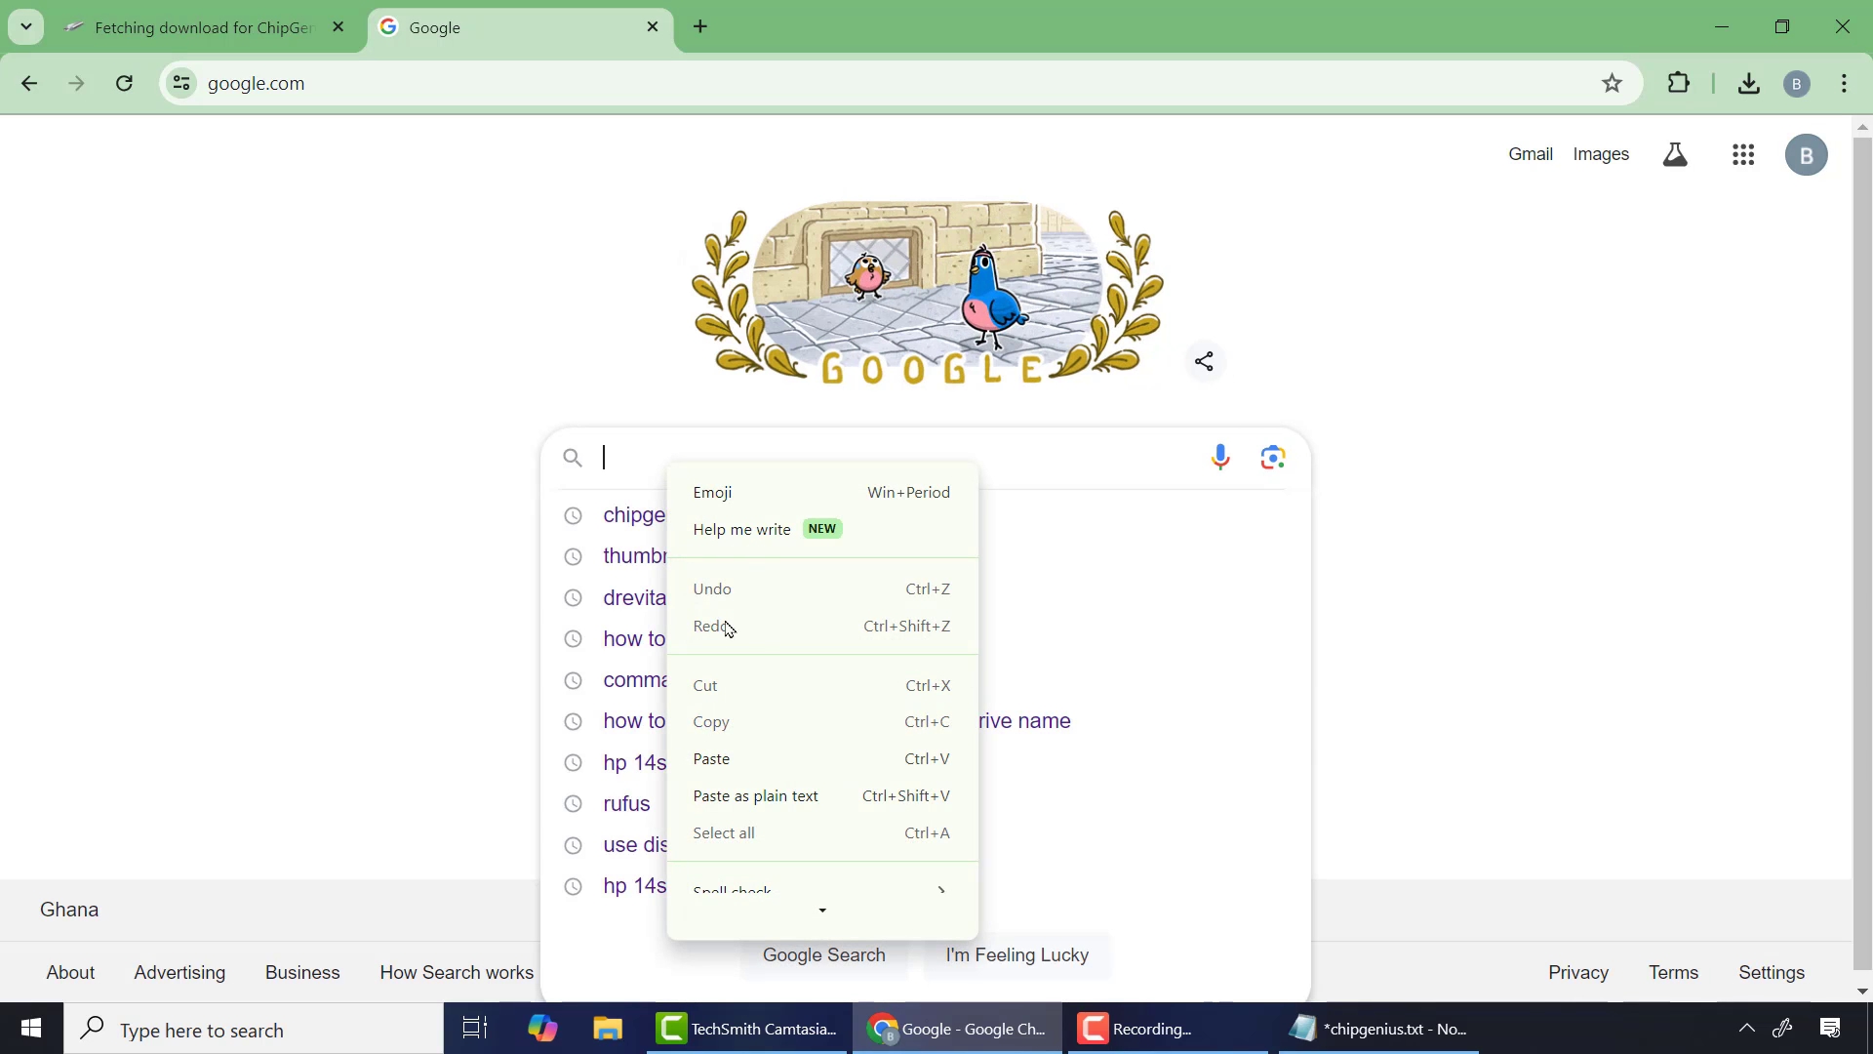
{"action": "left_click", "coordinate": [713, 757]}
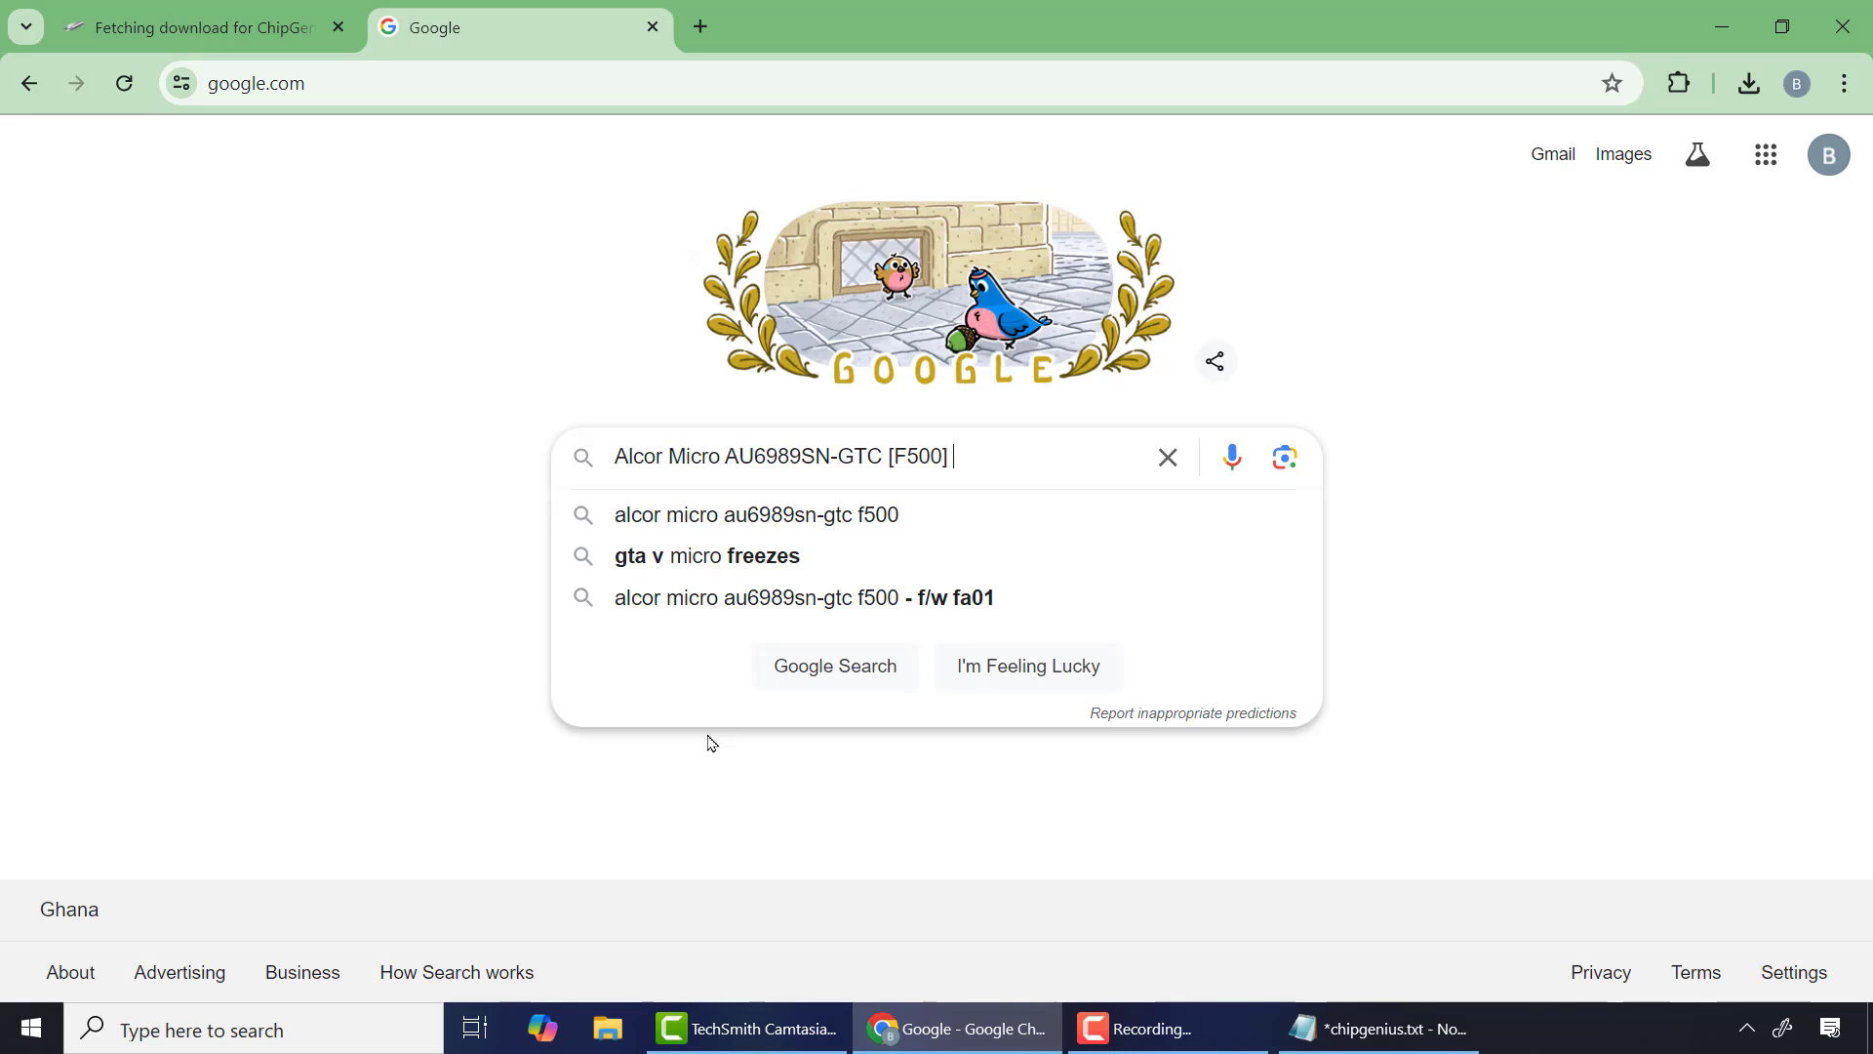
{"action": "key", "text": "Return"}
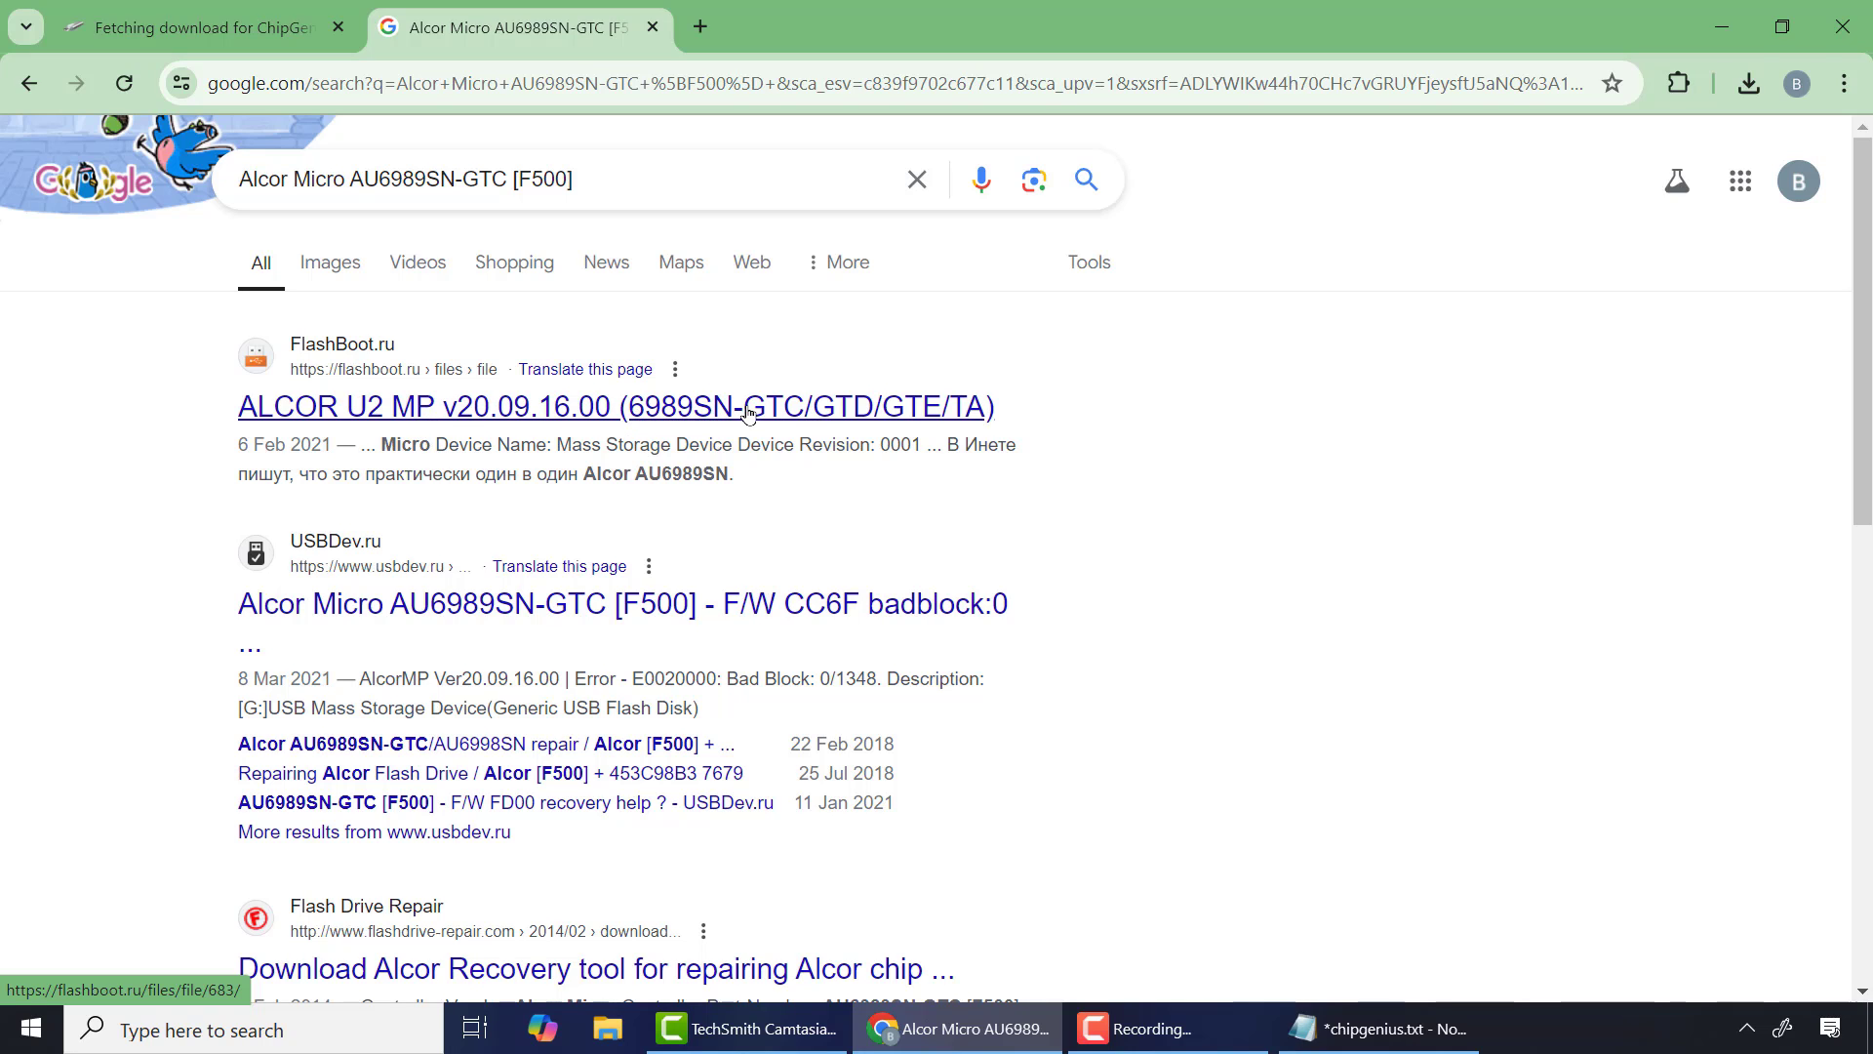
Open the FlashBoot.ru ALCOR U2 MP v20.09.16.00 result and select the AU6989SN-GTC model name on the page.
{"action": "left_click", "coordinate": [558, 411]}
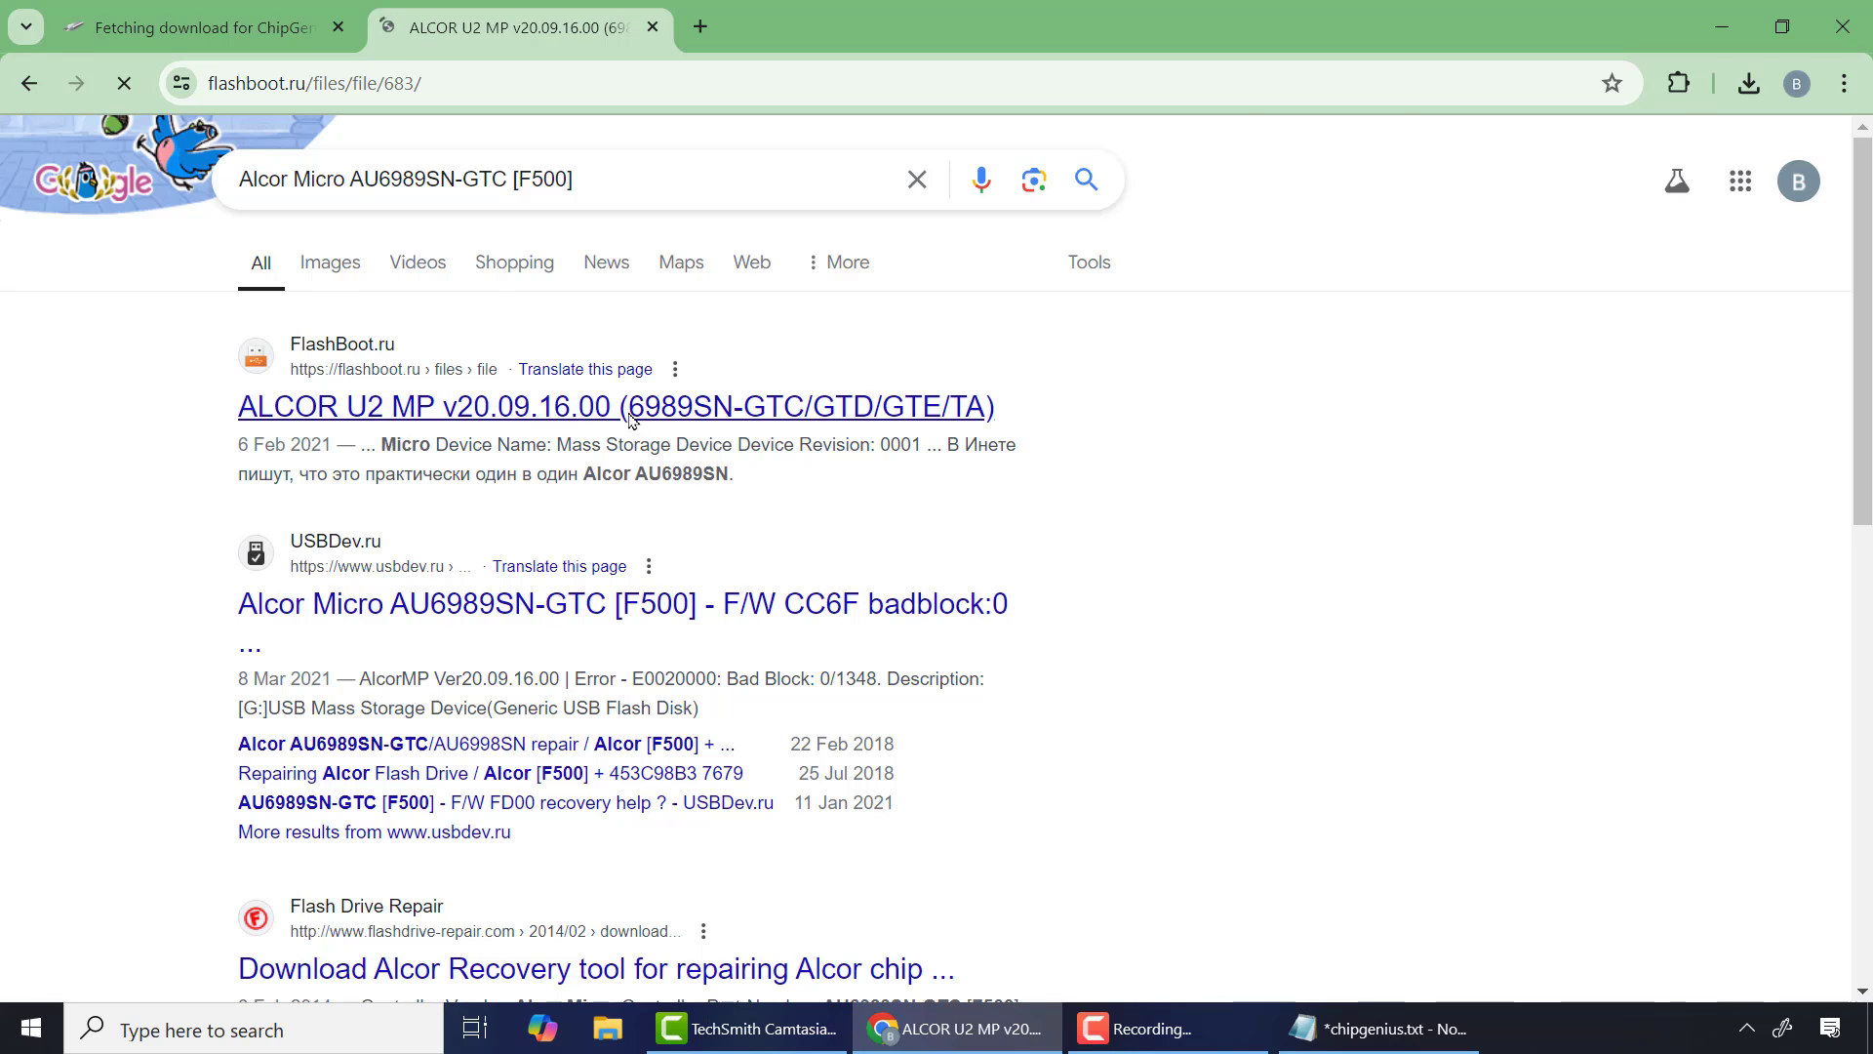
{"action": "left_click_drag", "start_coordinate": [469, 724], "coordinate": [606, 724]}
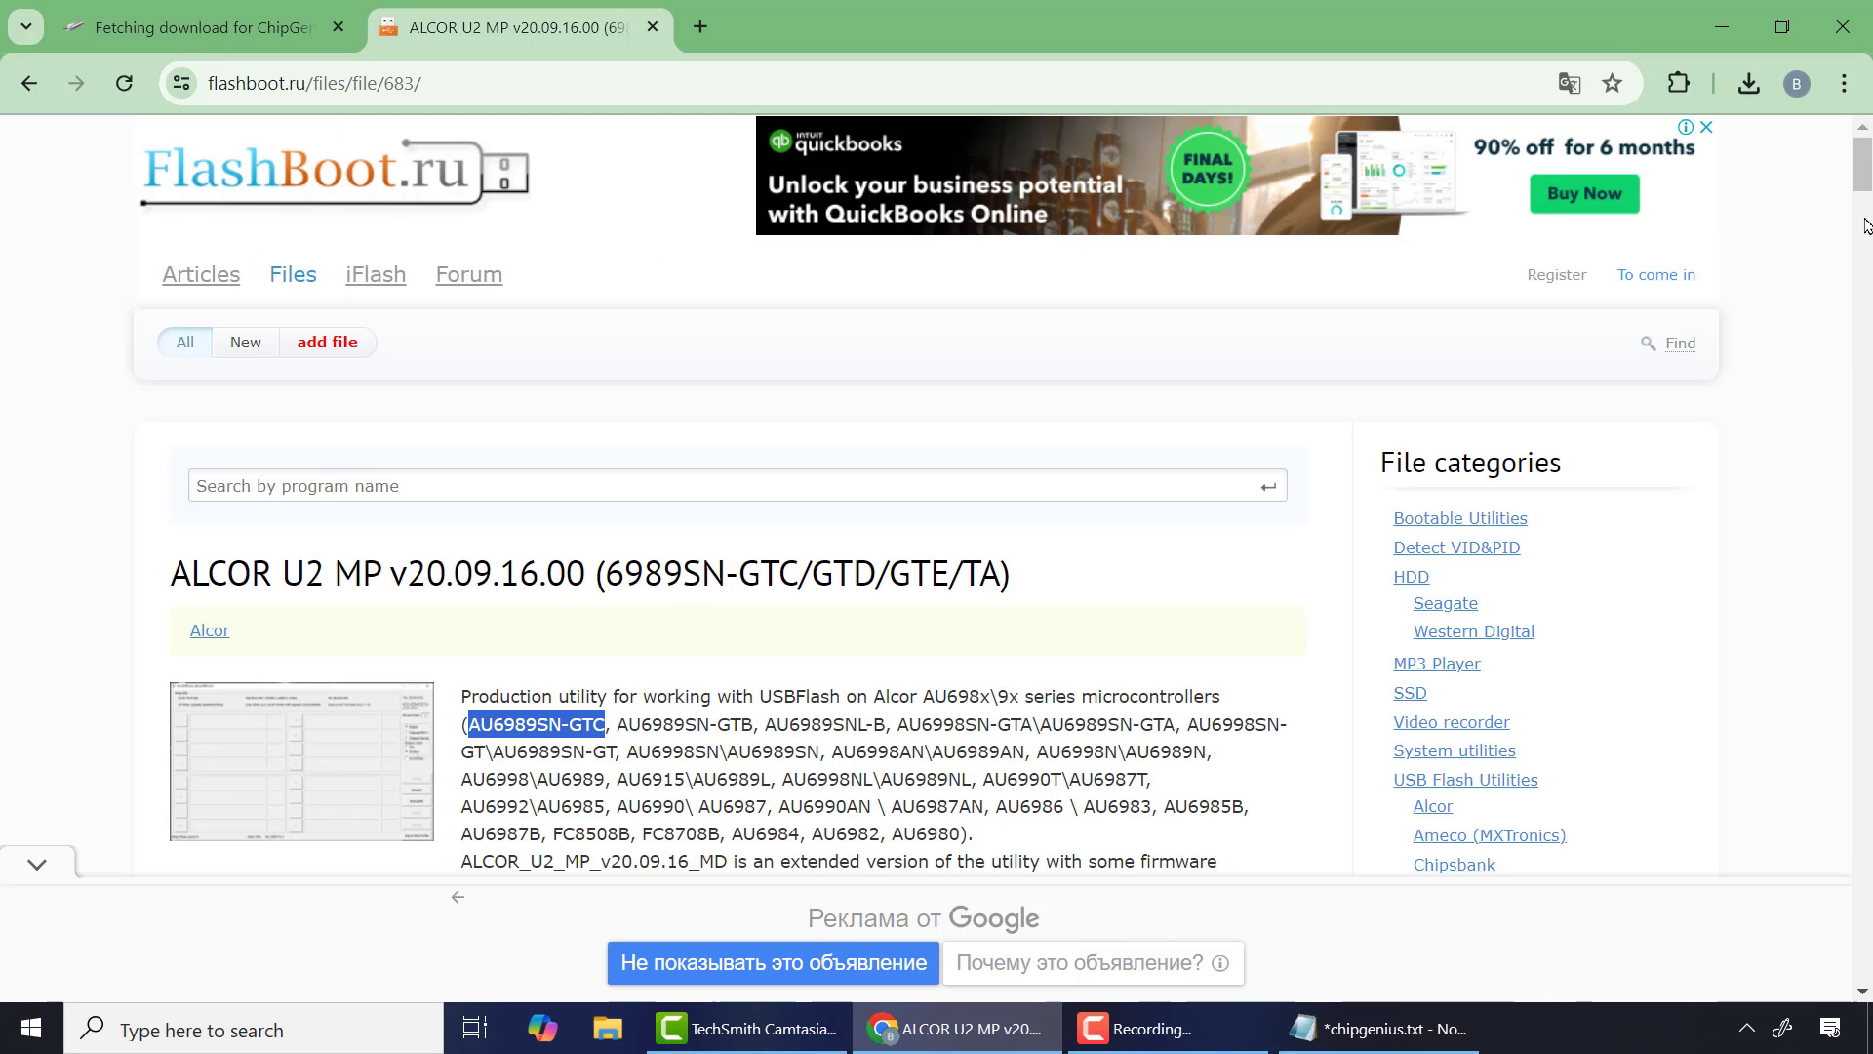
{"action": "scroll", "coordinate": [1864, 206], "scroll_direction": "down", "scroll_amount": 4}
{"action": "left_click_drag", "start_coordinate": [1864, 206], "coordinate": [1864, 203]}
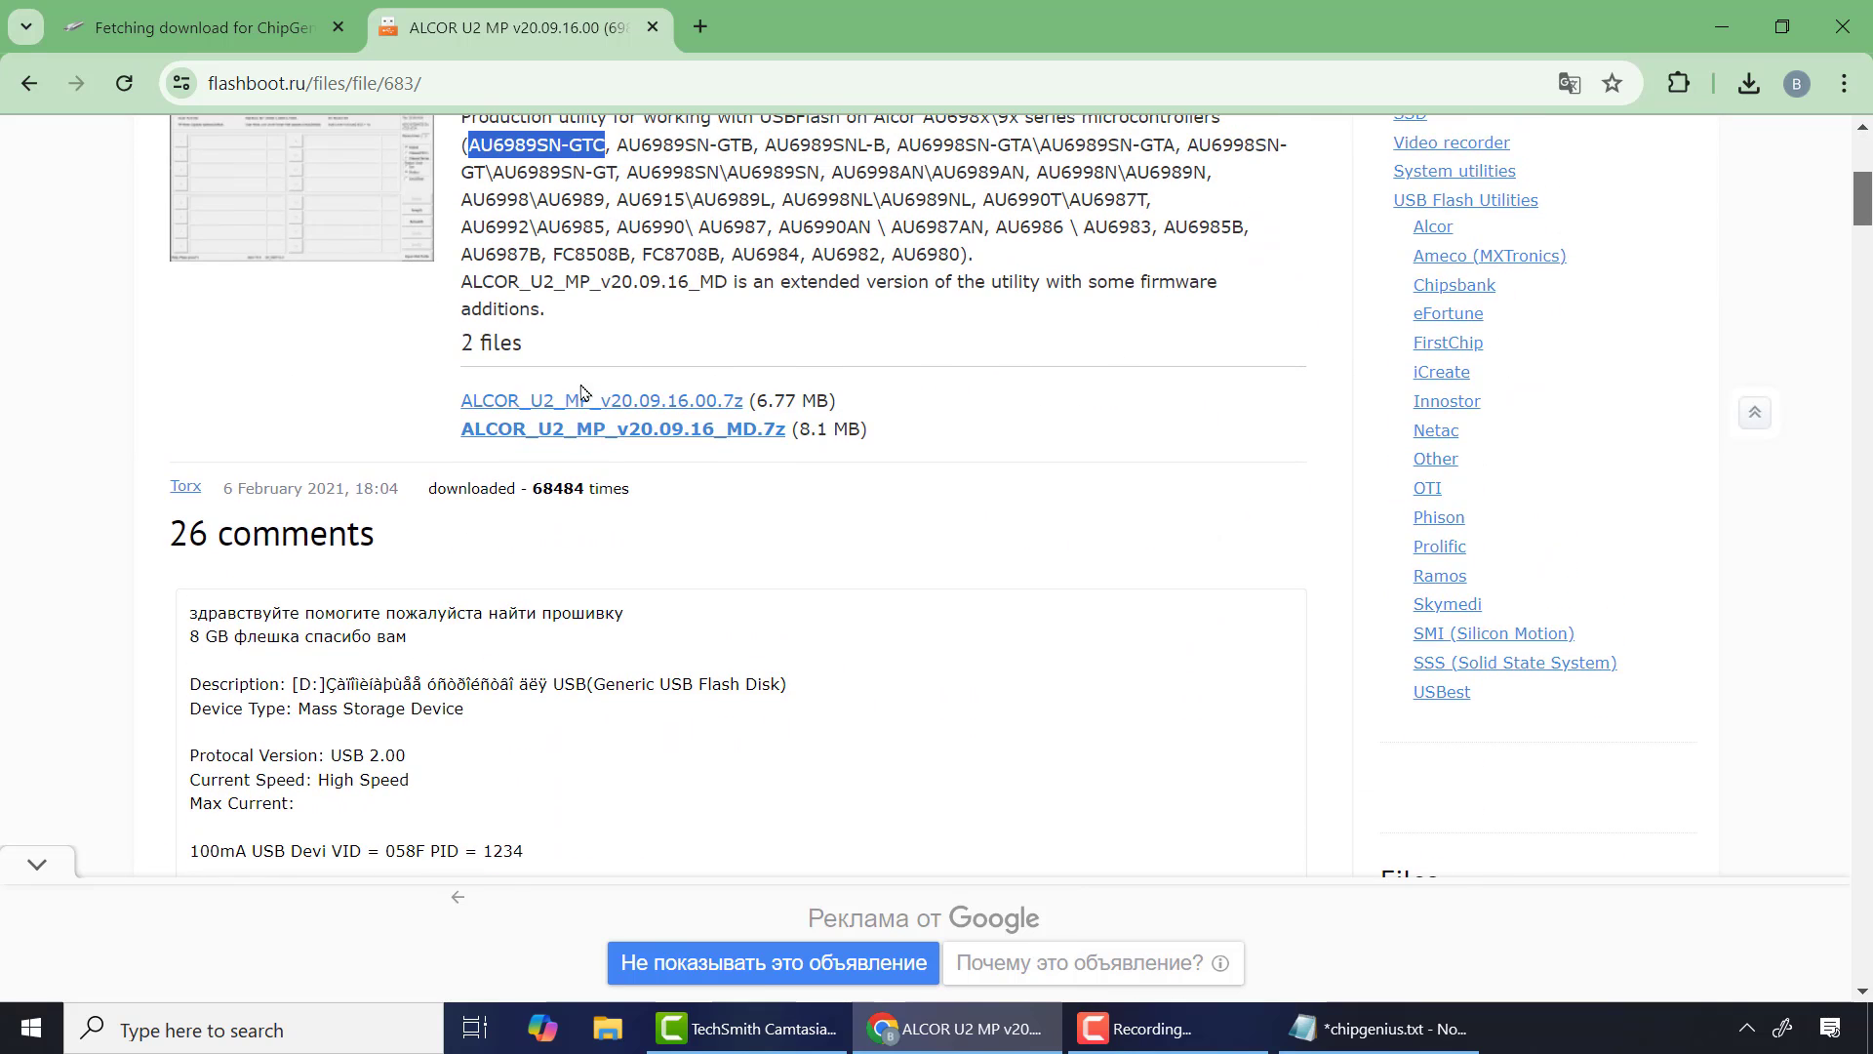
Download ALCOR_U2_MP_v20.09.16.00.7z from FlashBoot.ru and check its progress in the downloads list.
{"action": "left_click", "coordinate": [627, 405]}
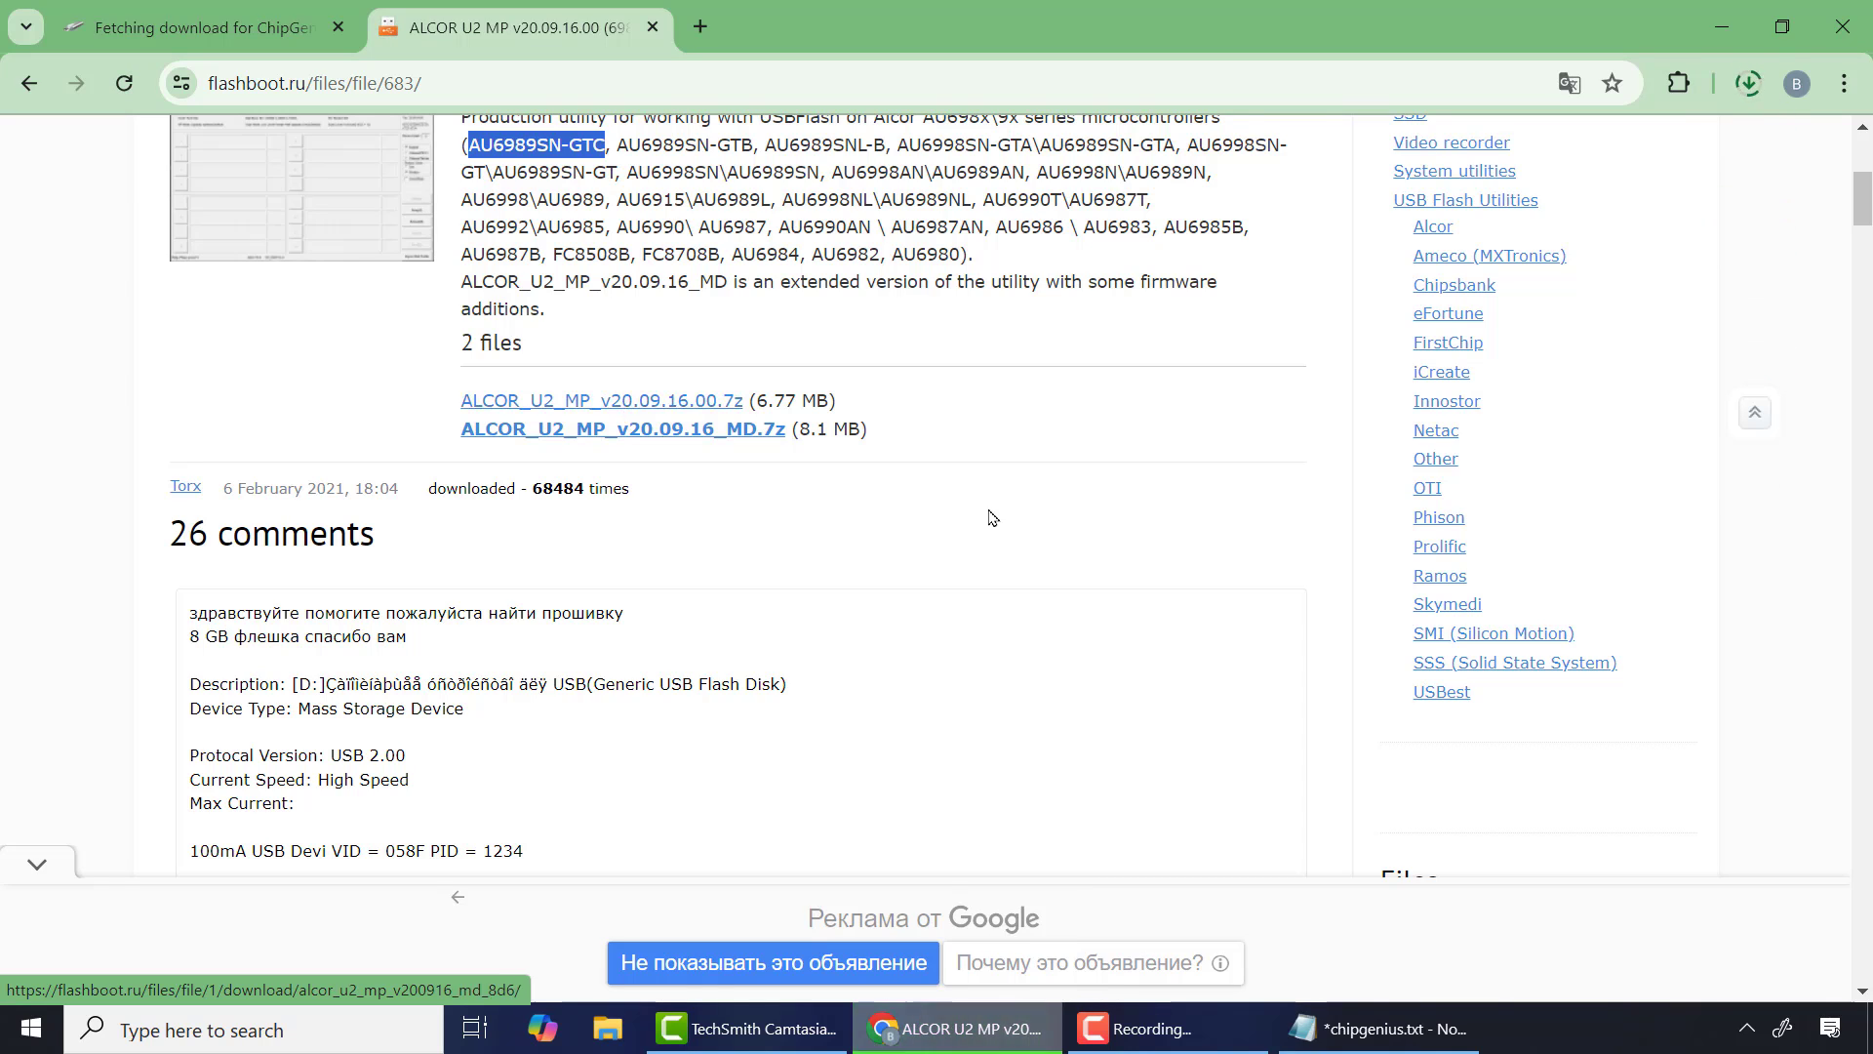
{"action": "left_click", "coordinate": [1748, 83]}
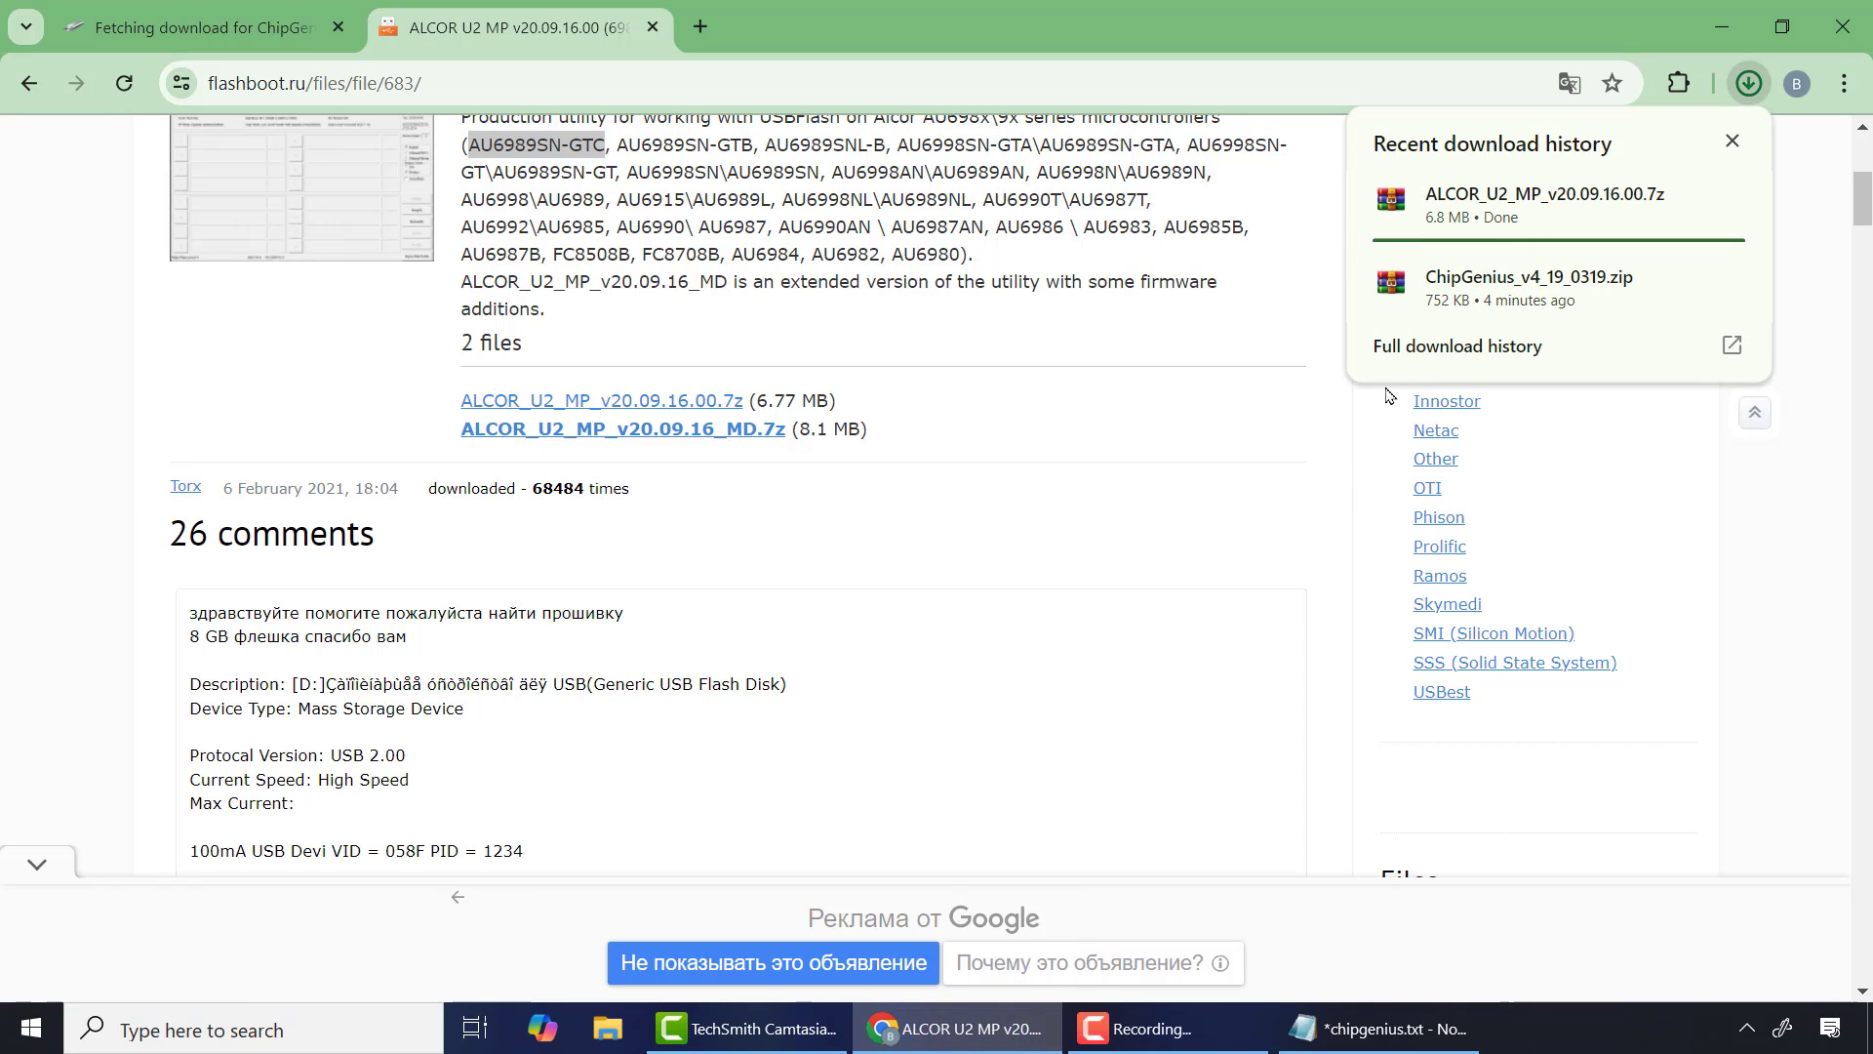
{"action": "mouse_move", "coordinate": [1538, 205]}
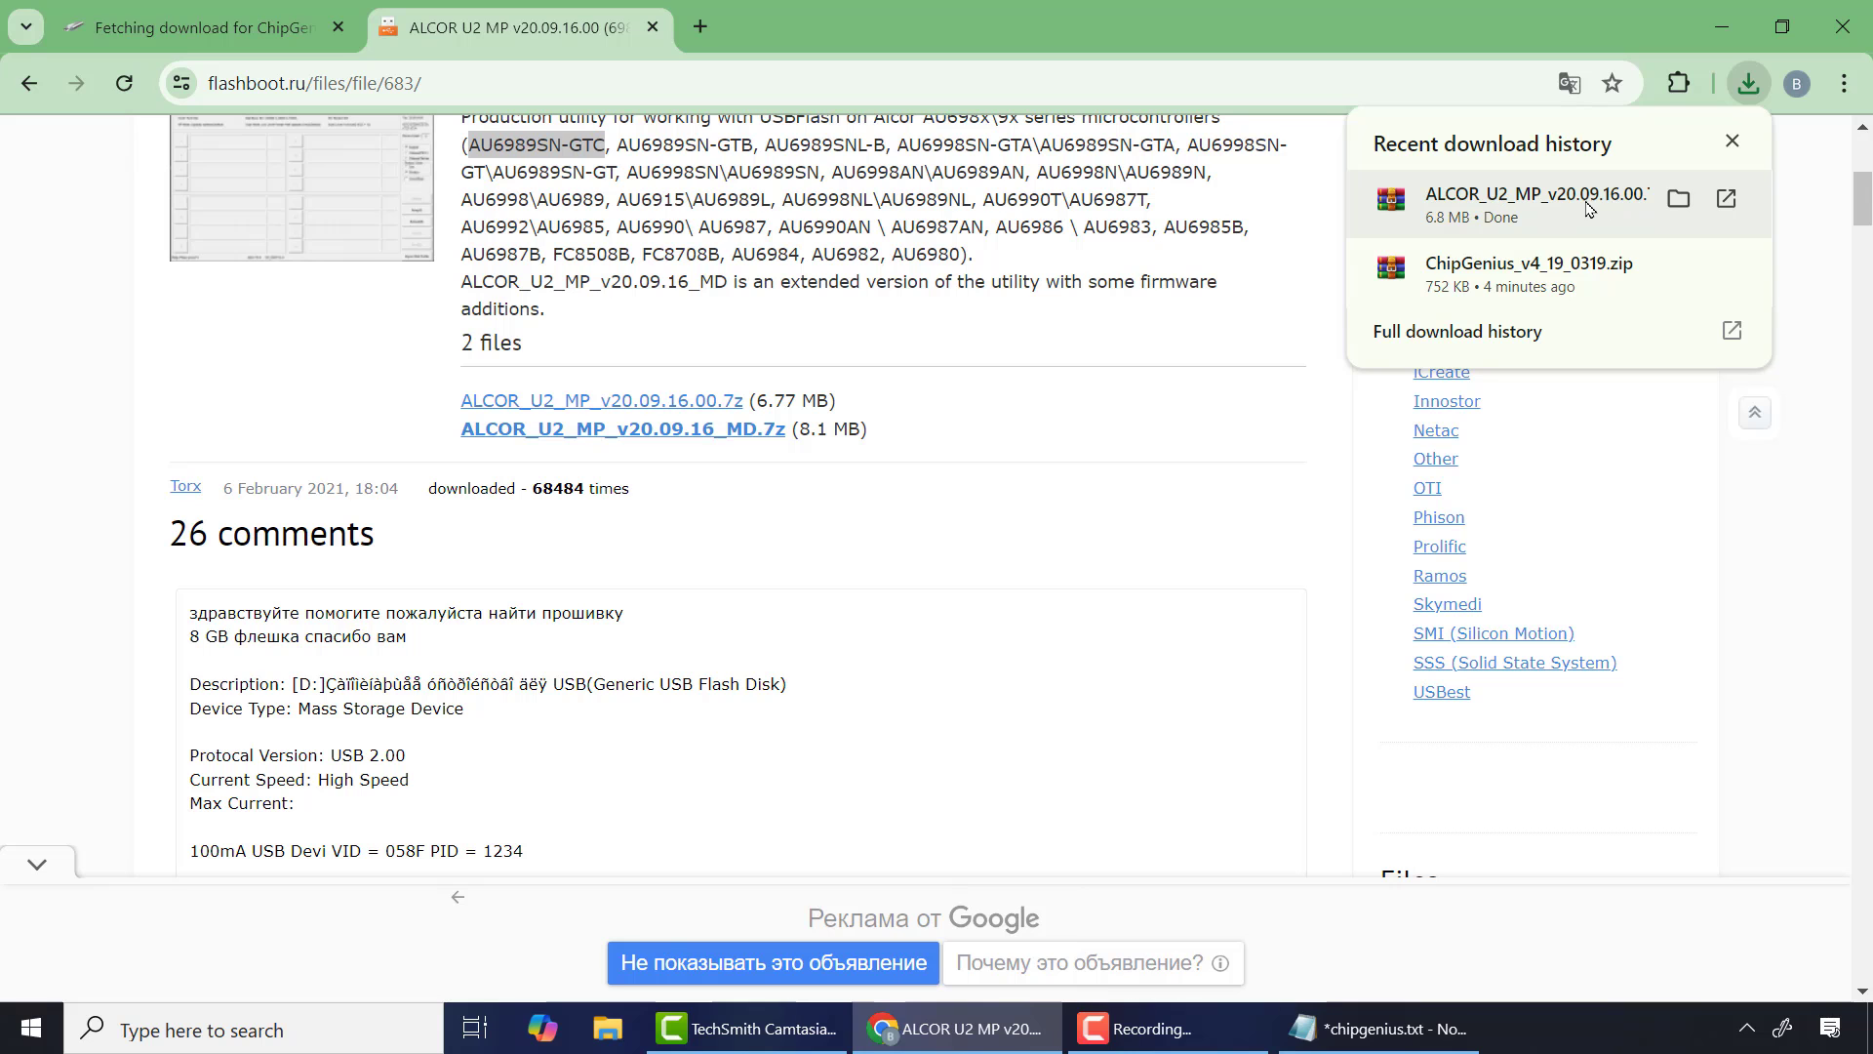
Open the downloaded archive in WinRAR, dismiss the license notice, and extract the ALCOR_U2_MP_v20.09.16.00 folder to the desktop.
{"action": "left_click", "coordinate": [1580, 209]}
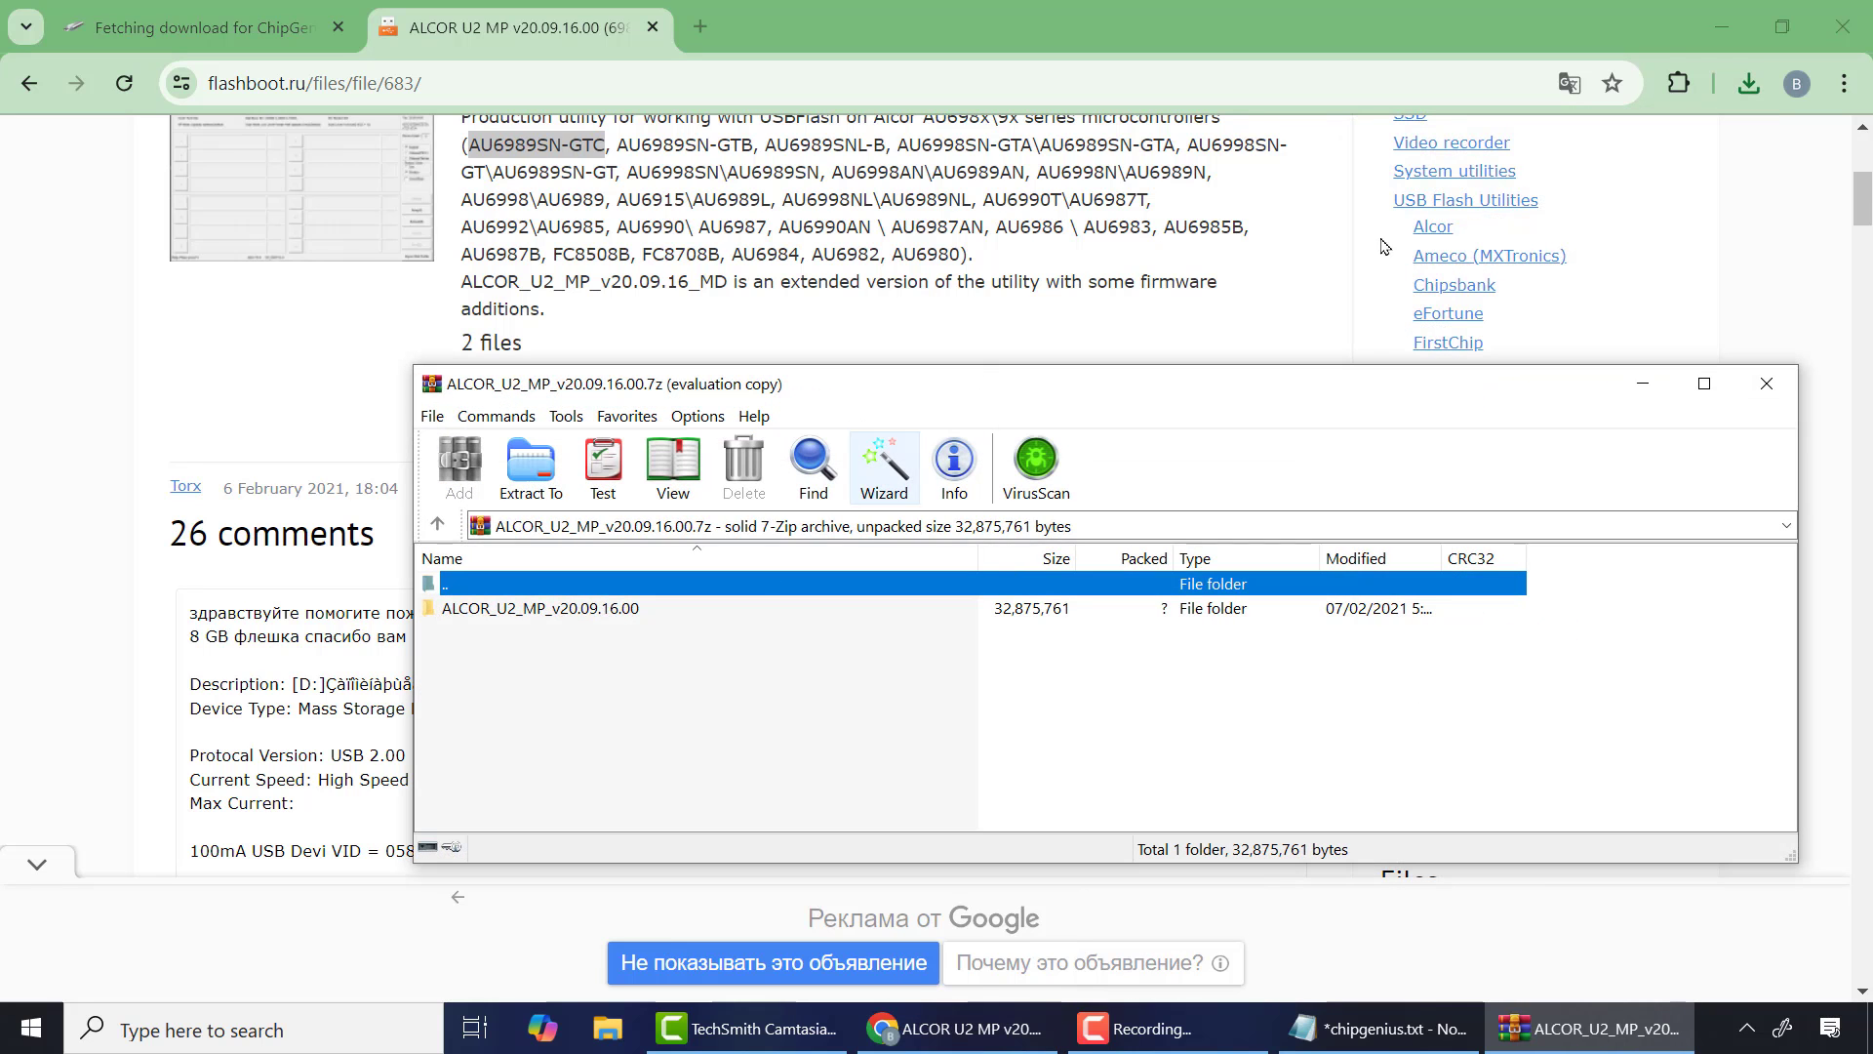
{"action": "left_click", "coordinate": [1714, 28]}
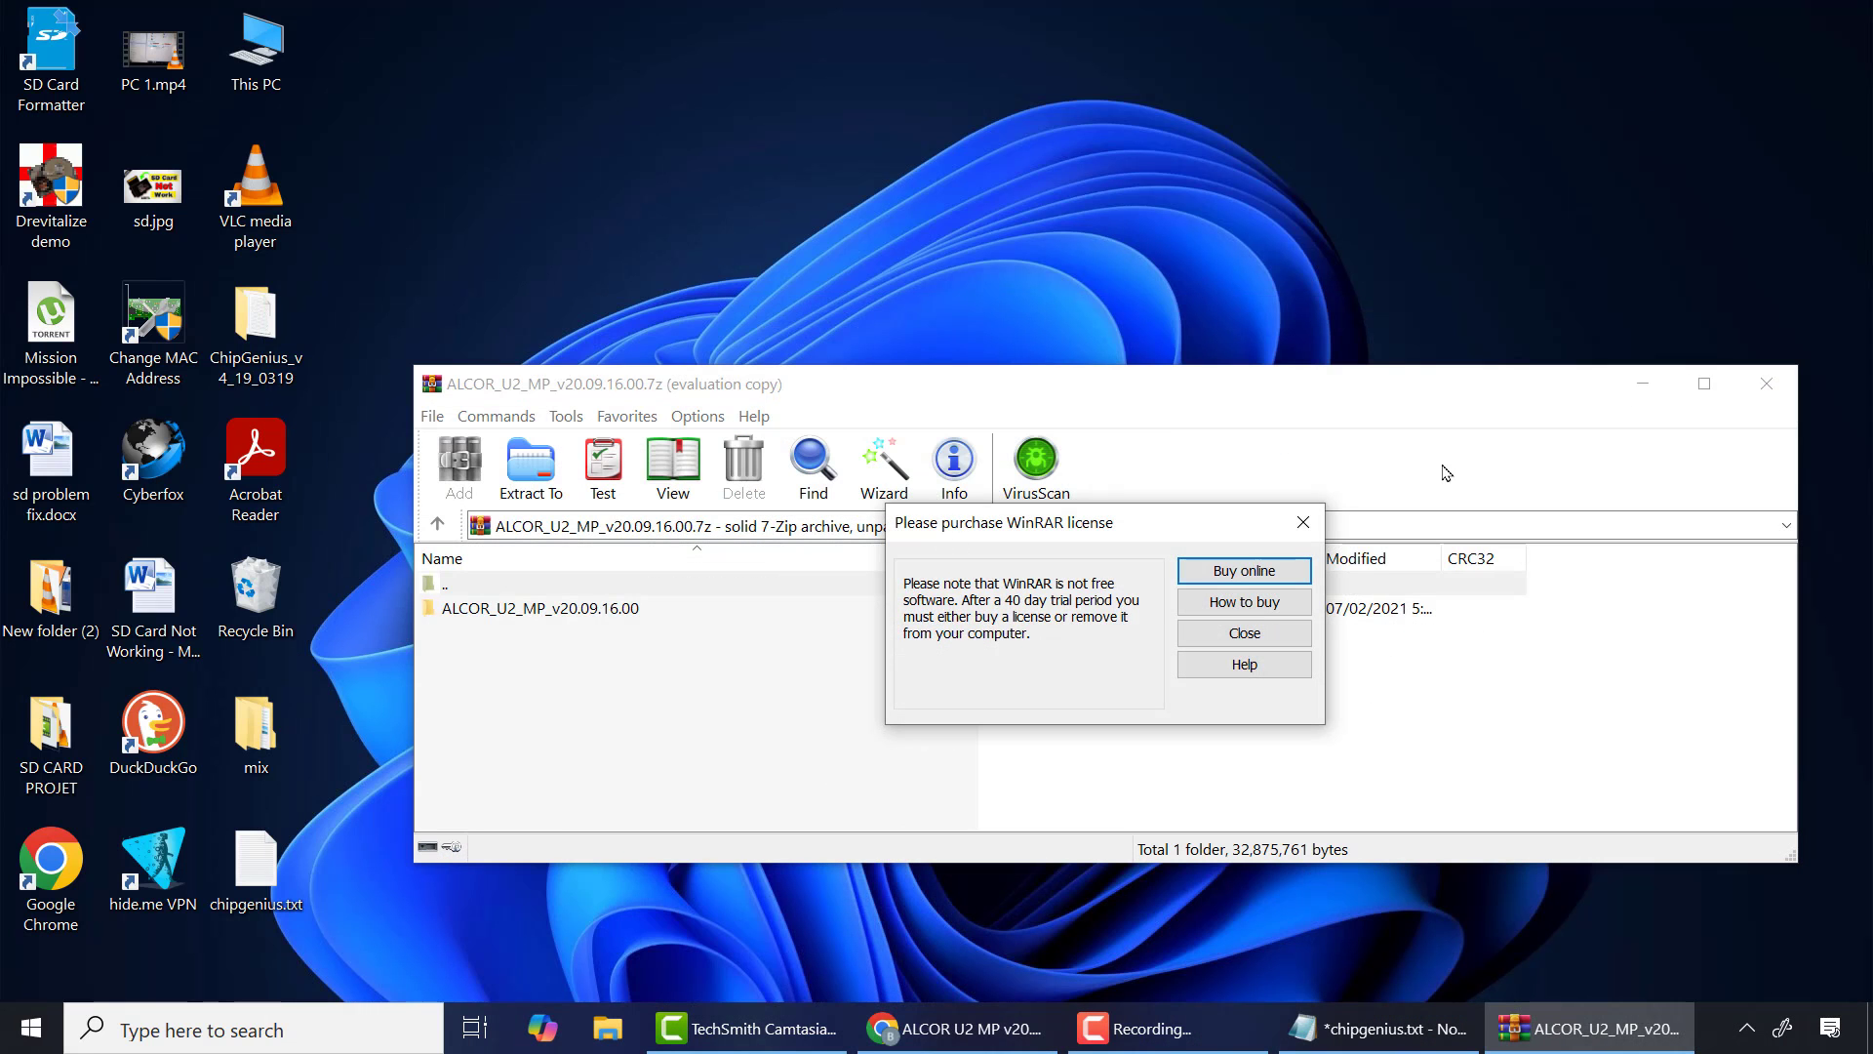
{"action": "left_click", "coordinate": [1302, 523]}
{"action": "left_click", "coordinate": [673, 605]}
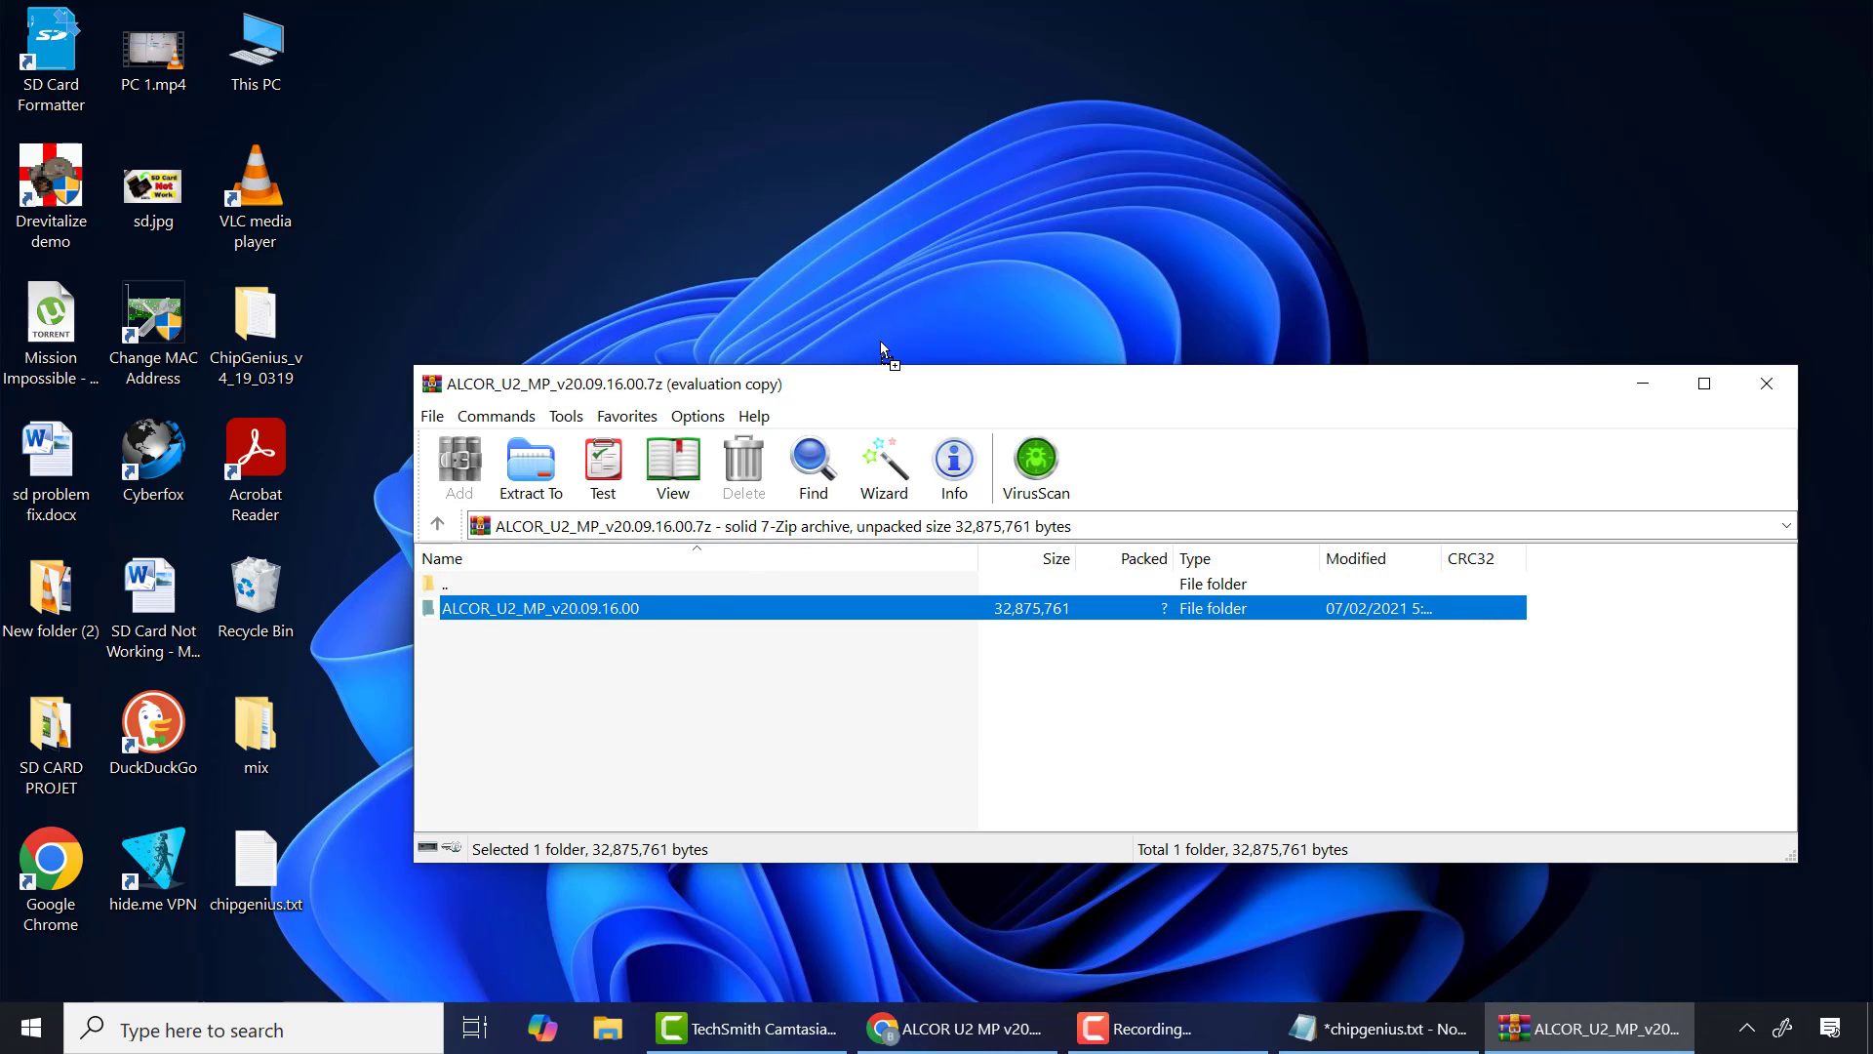
{"action": "left_click_drag", "start_coordinate": [671, 604], "coordinate": [929, 288]}
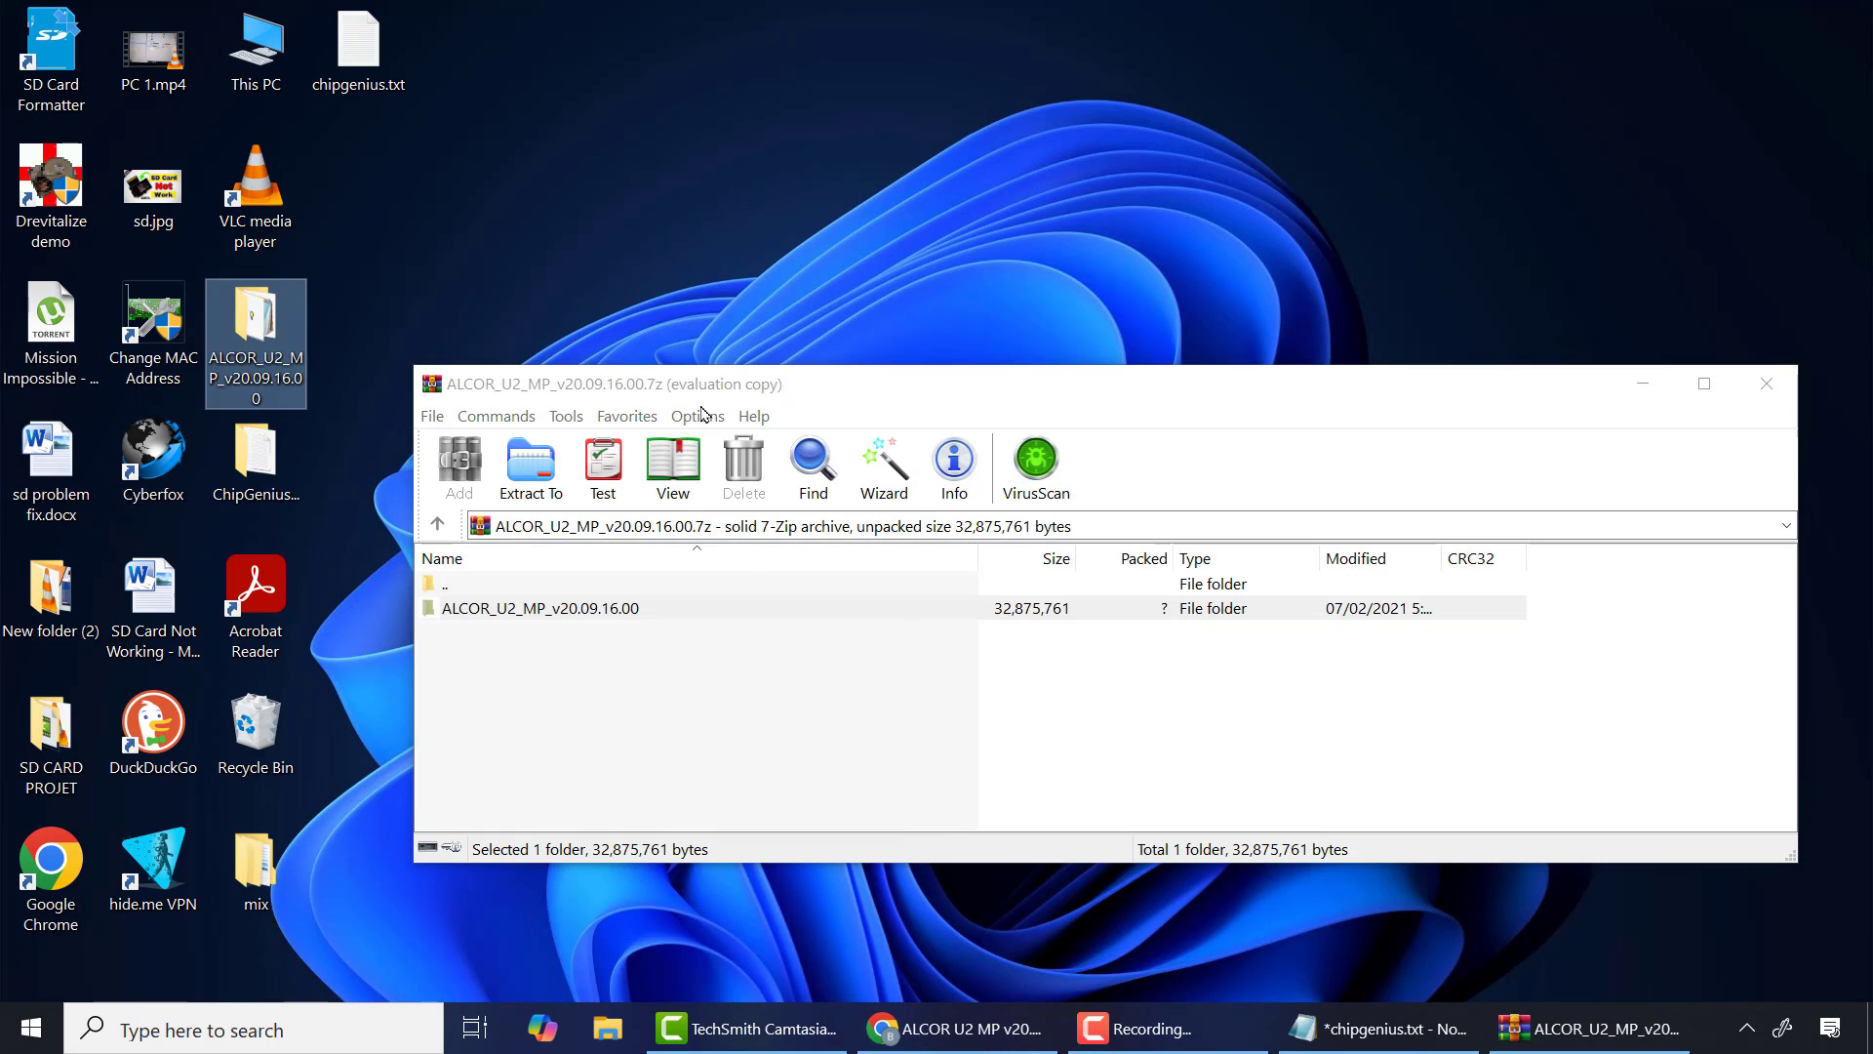
Disable desktop icon auto-arrange, move the ALCOR folder to an open spot near the centre, and close WinRAR.
{"action": "right_click", "coordinate": [824, 240]}
{"action": "mouse_move", "coordinate": [995, 256]}
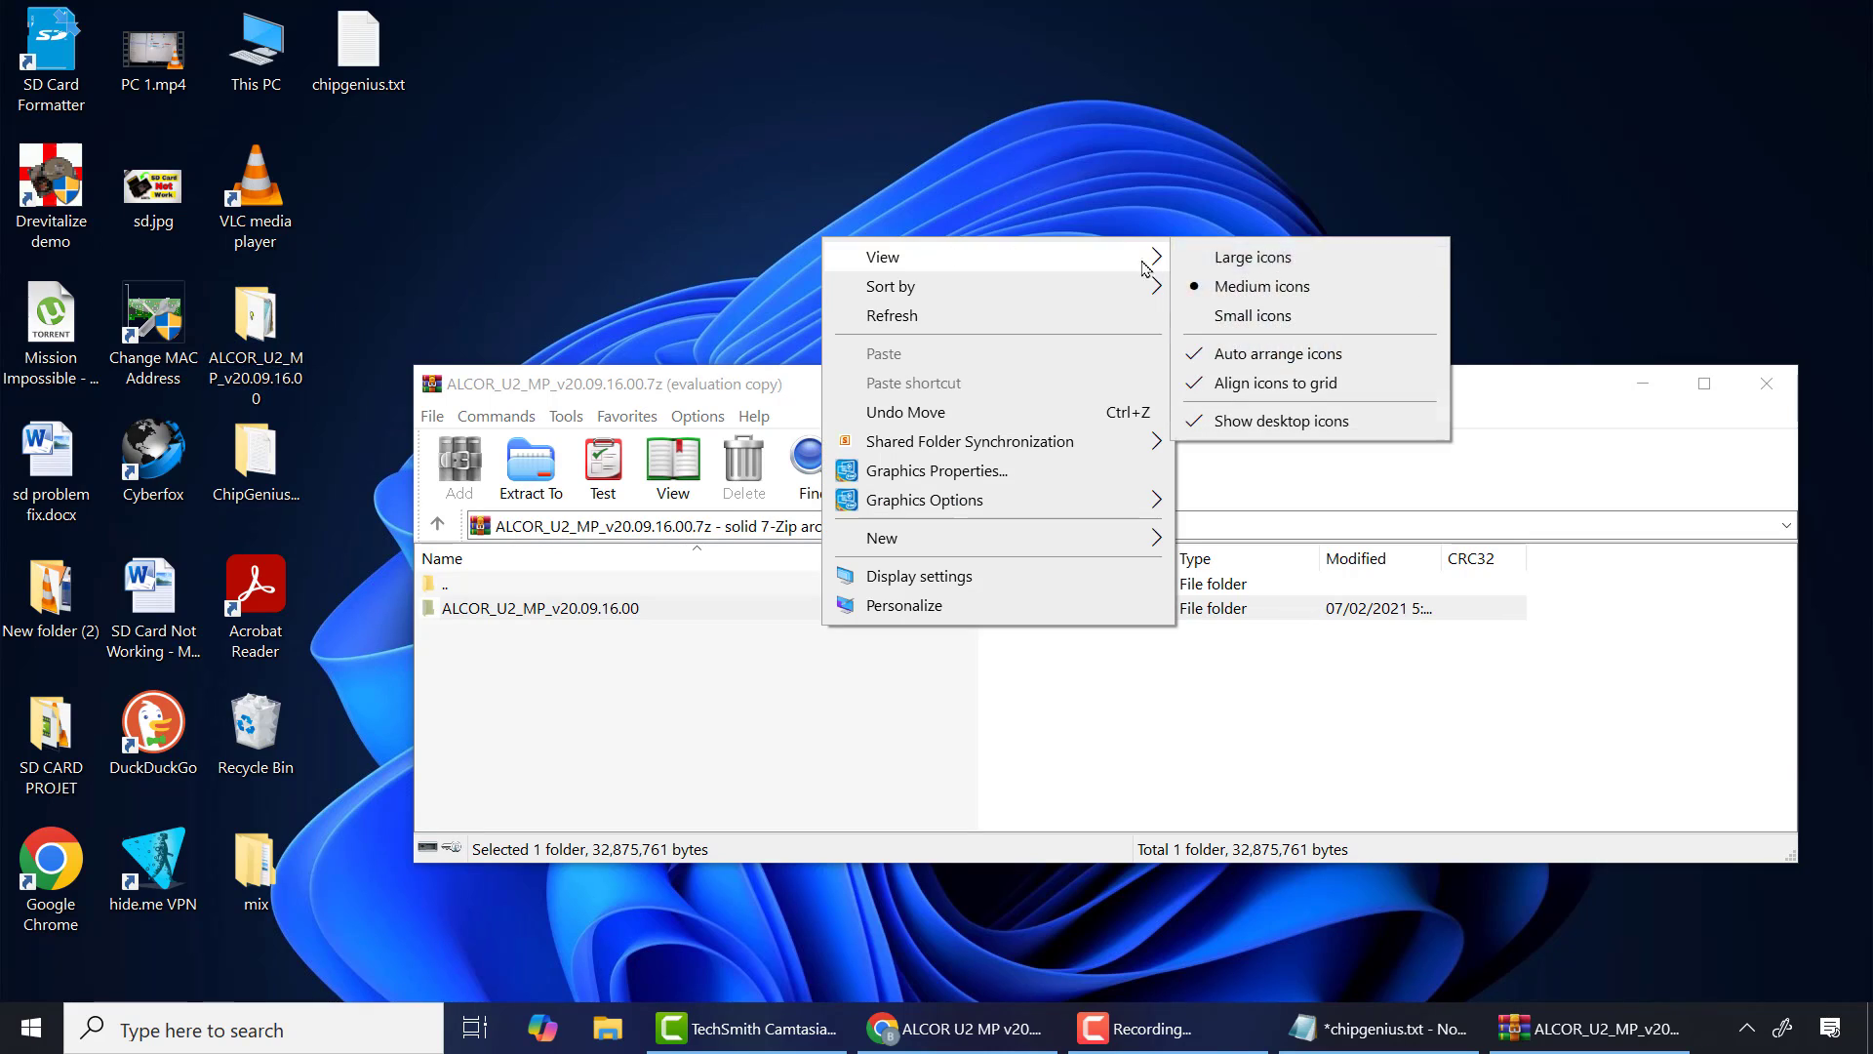
{"action": "left_click", "coordinate": [1259, 363]}
{"action": "left_click_drag", "start_coordinate": [255, 330], "coordinate": [769, 221]}
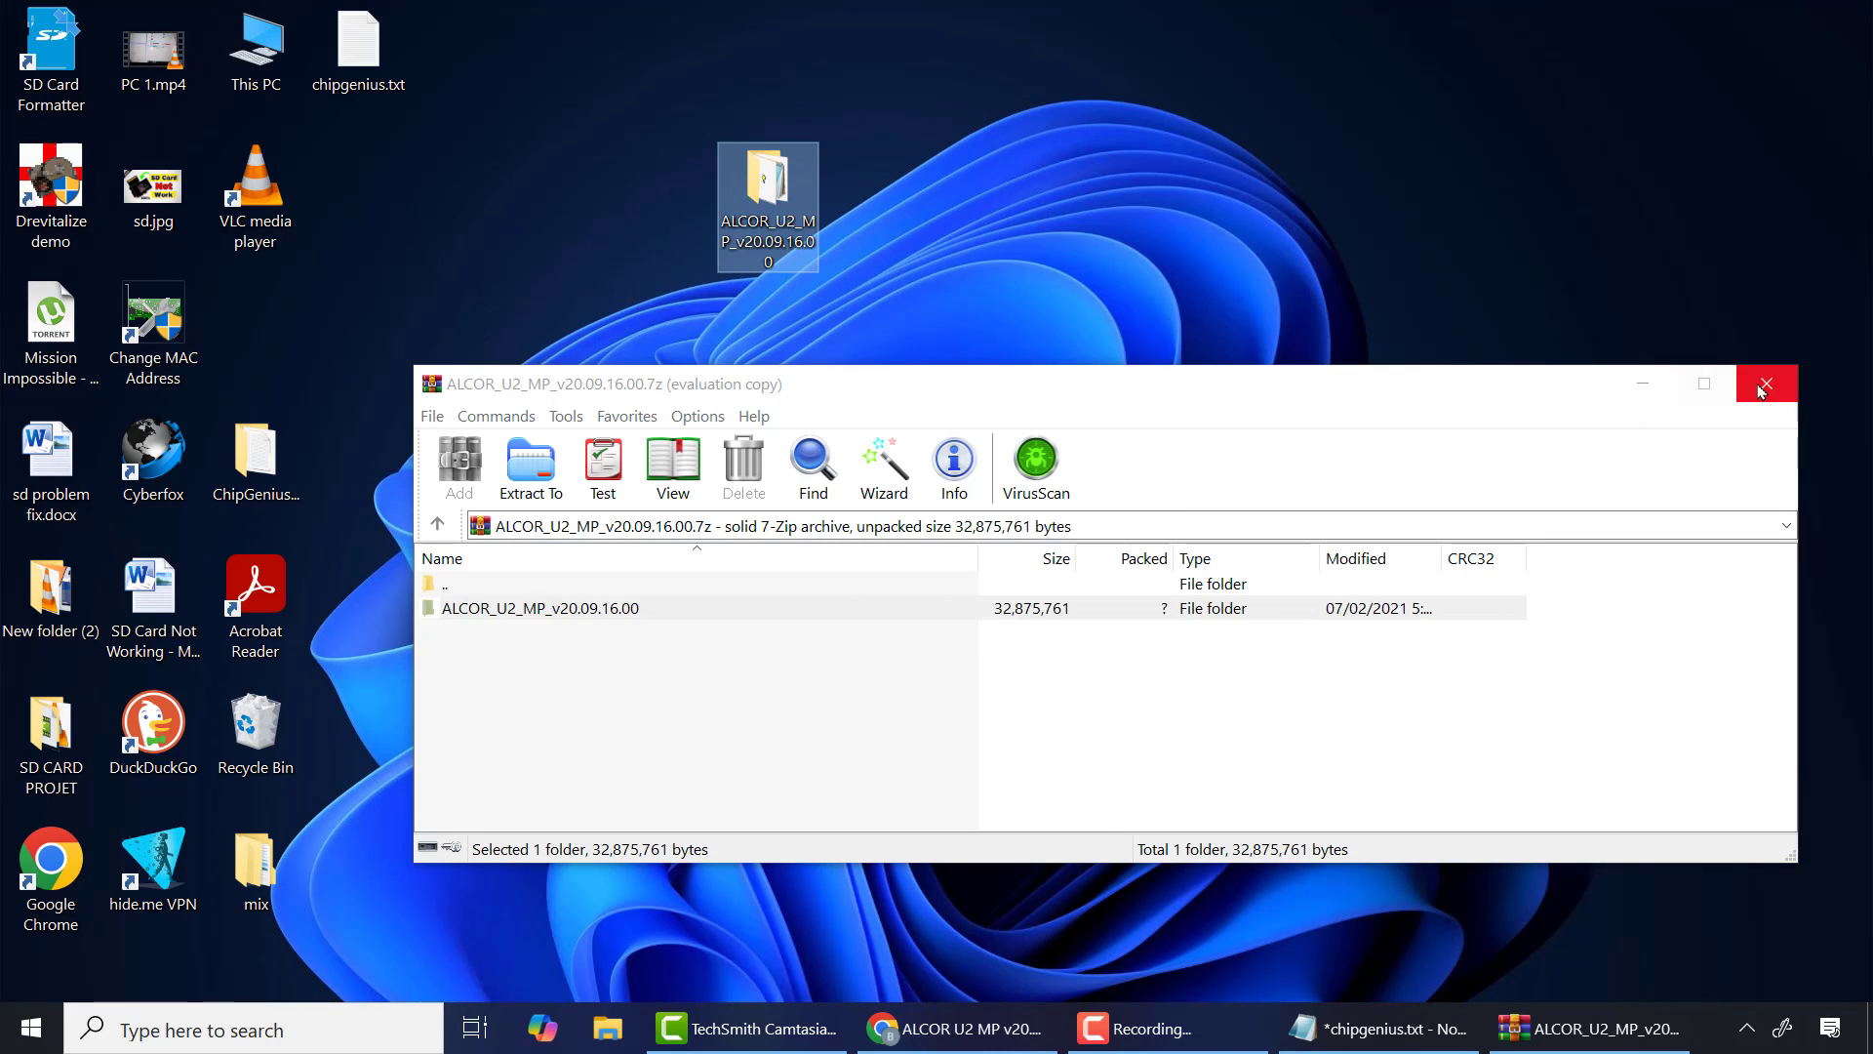
{"action": "left_click", "coordinate": [1766, 384]}
{"action": "left_click_drag", "start_coordinate": [792, 237], "coordinate": [892, 368]}
{"action": "left_click", "coordinate": [1059, 457]}
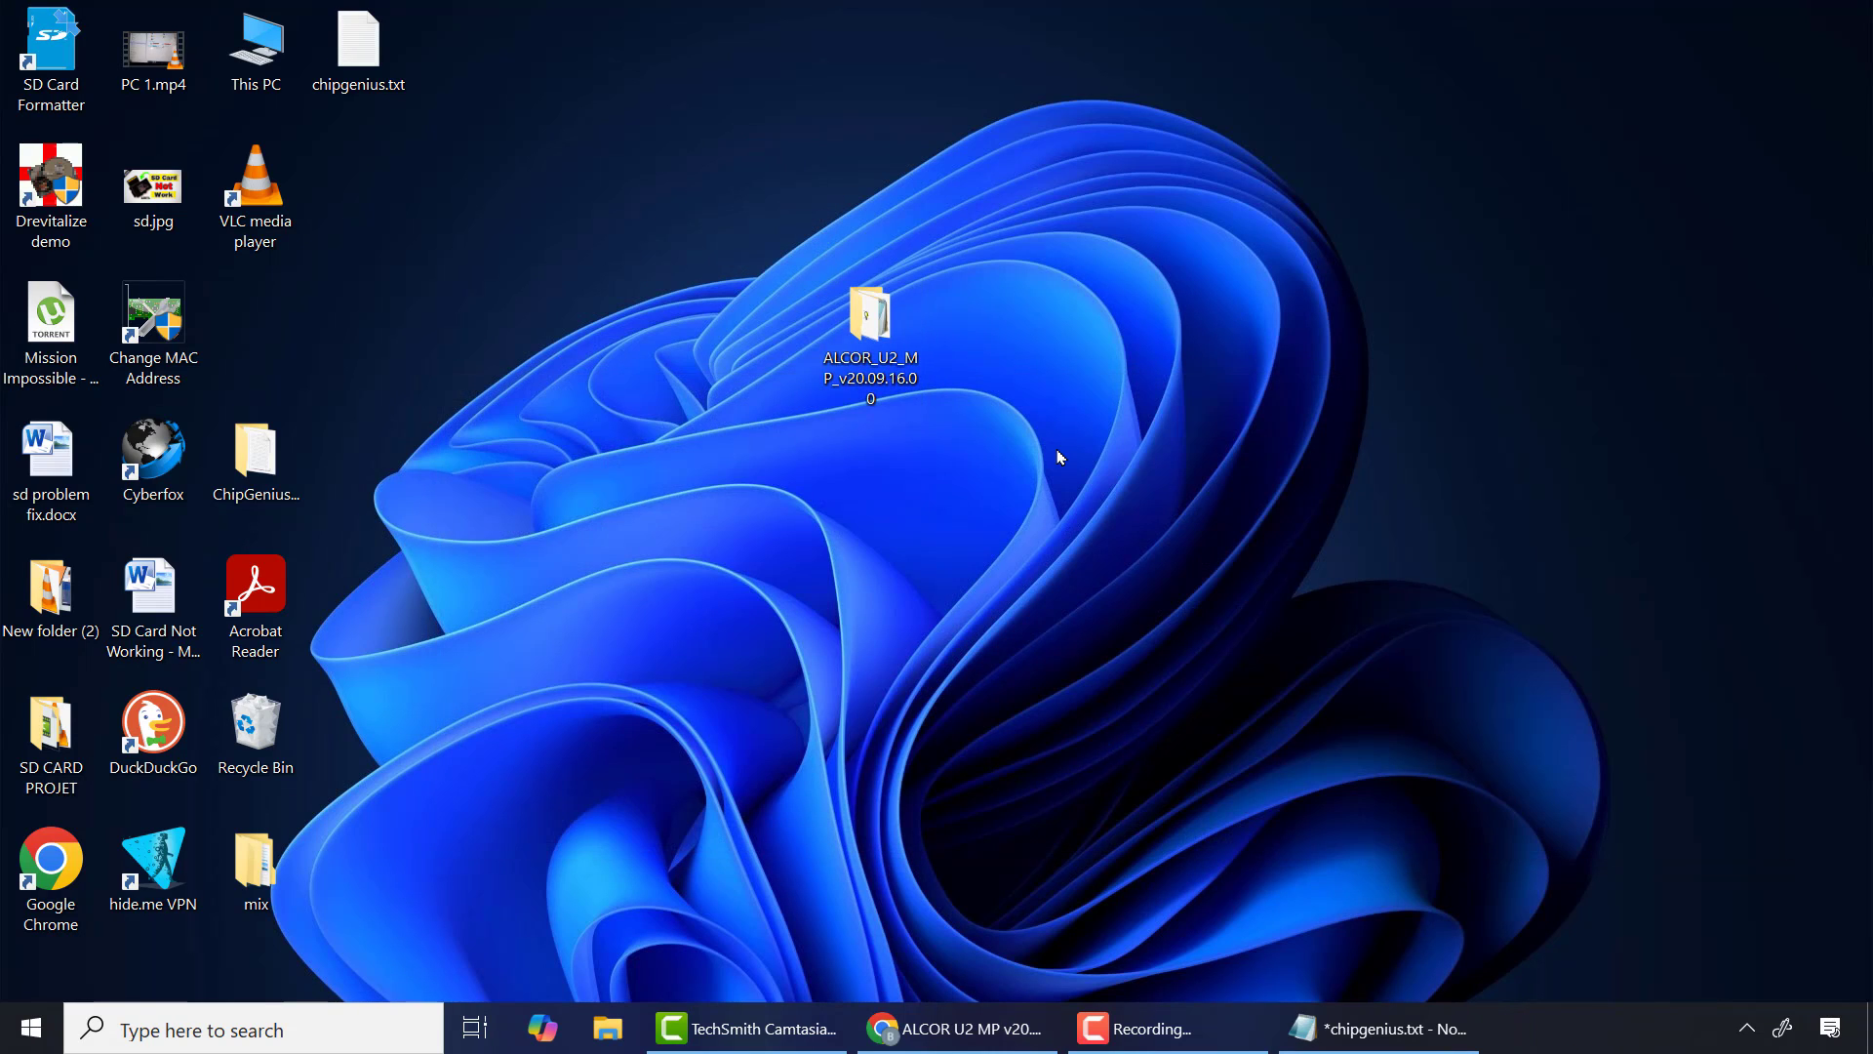
Launch AlcorMP.exe from the ALCOR folder with admin rights and start it in Product mode.
{"action": "double_click", "coordinate": [869, 322]}
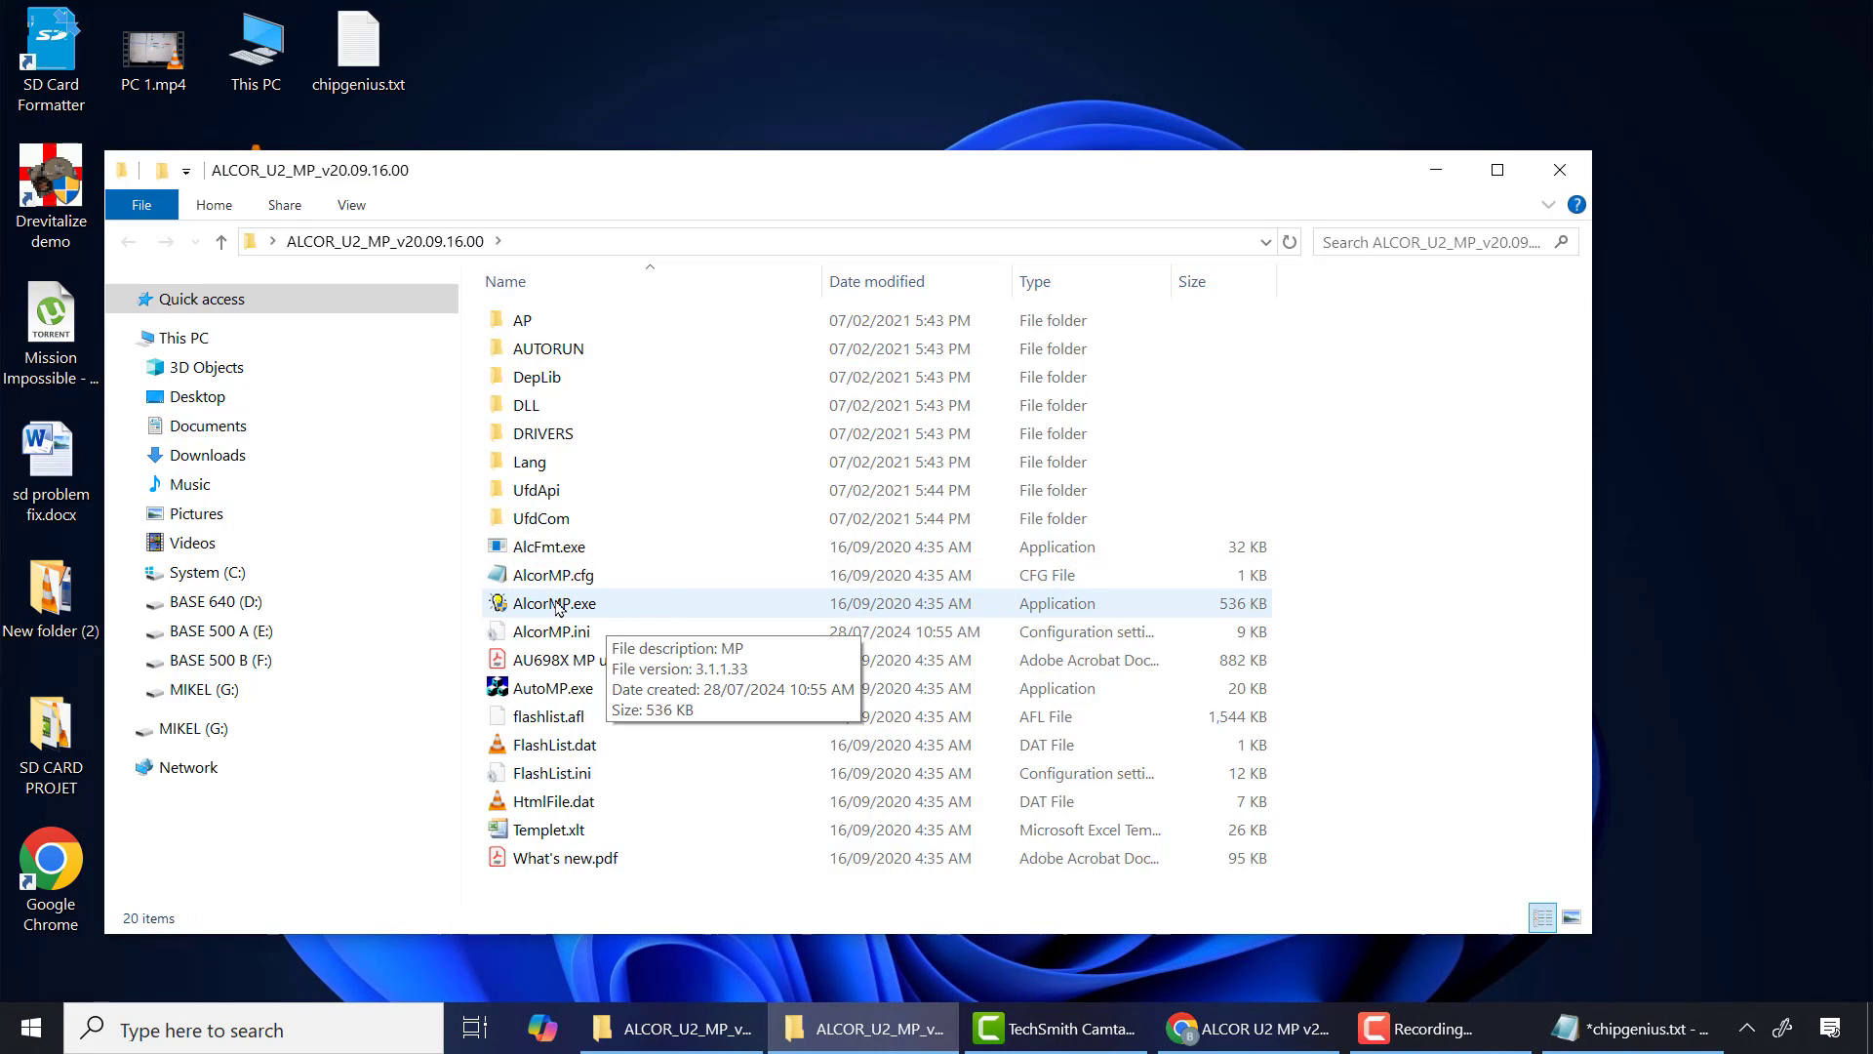
{"action": "double_click", "coordinate": [564, 604]}
{"action": "left_click", "coordinate": [740, 777]}
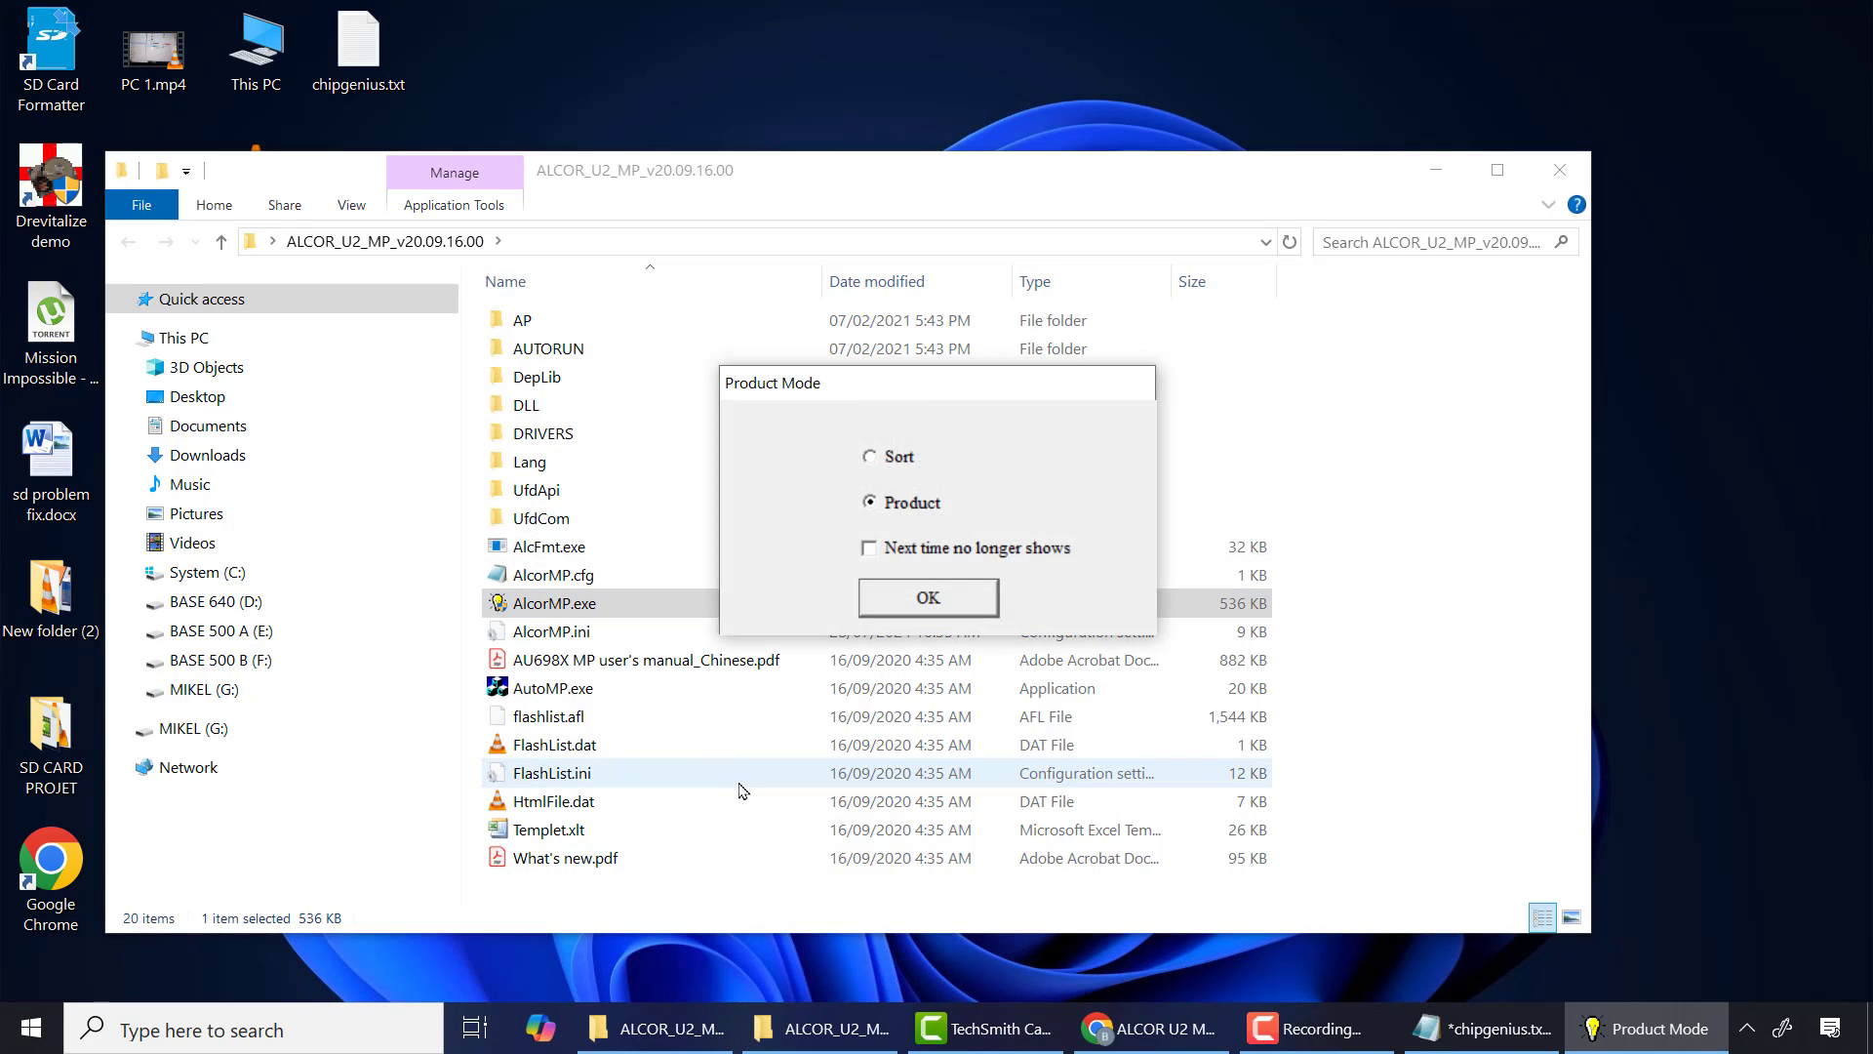
{"action": "left_click", "coordinate": [959, 599]}
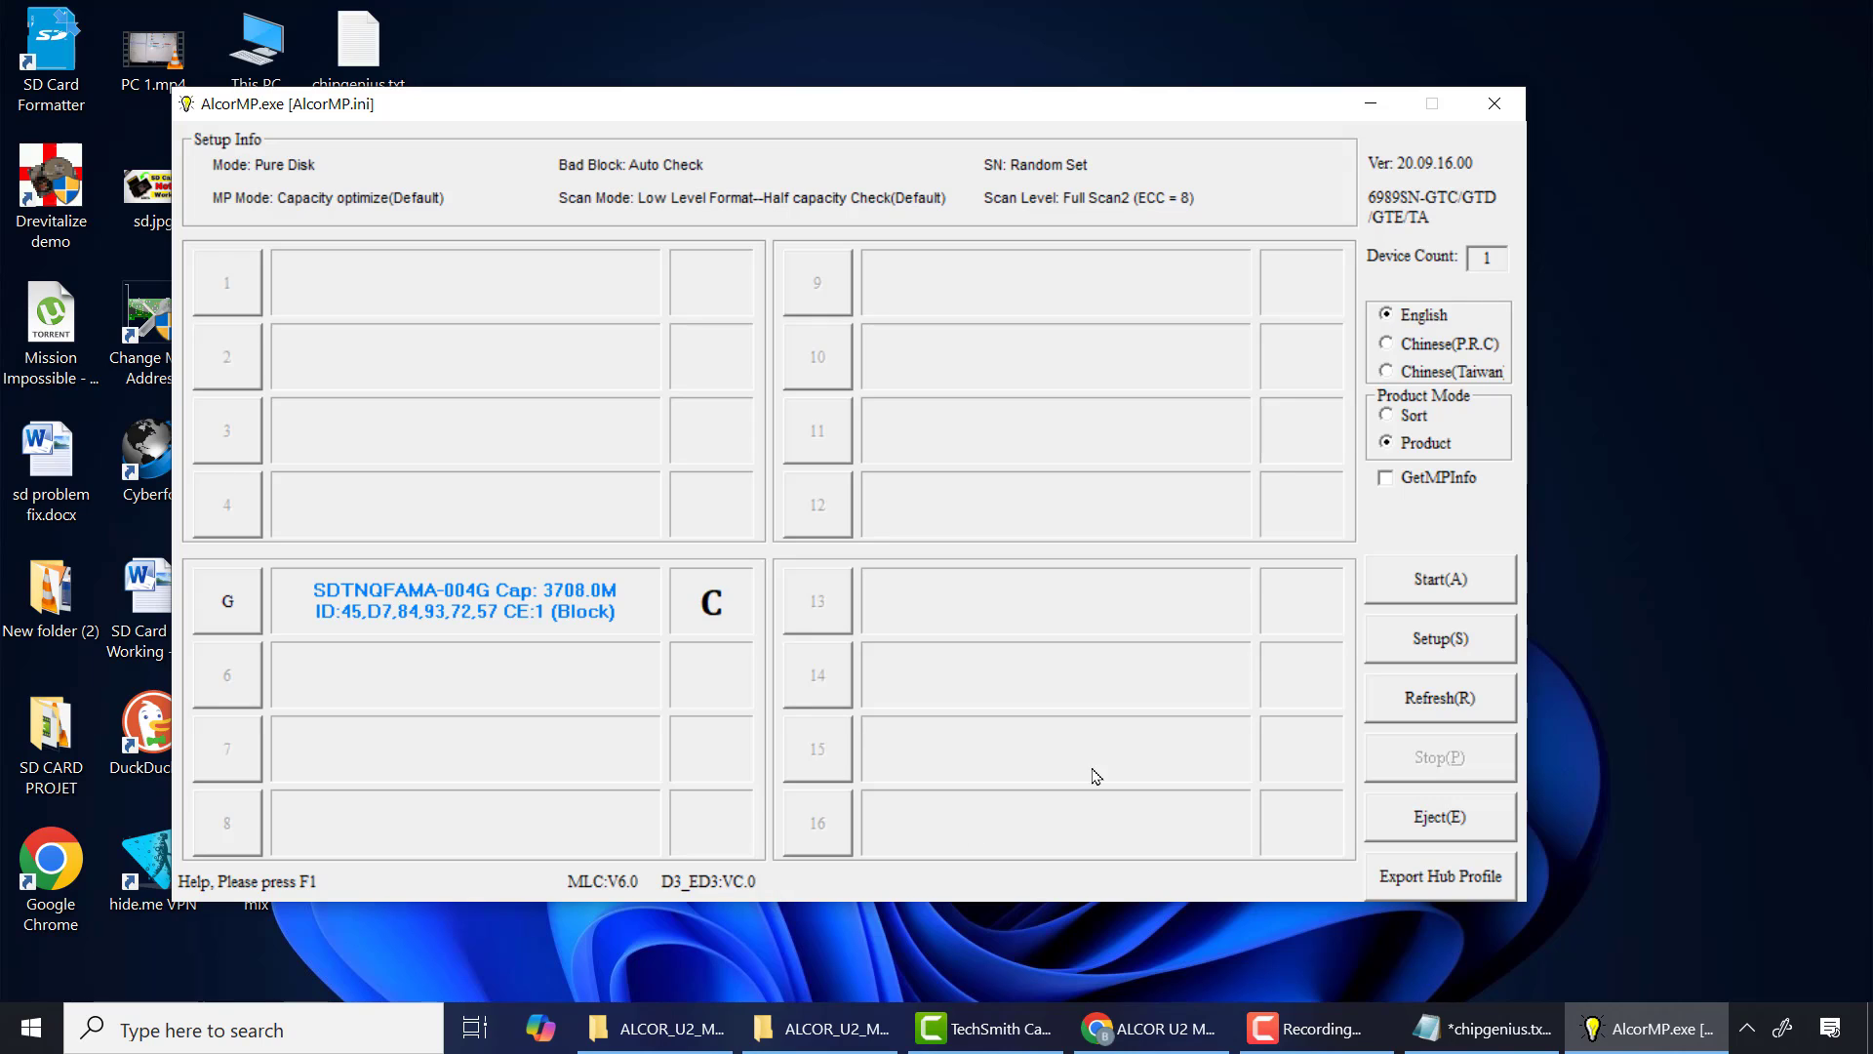
Run Start(A) so slot G is reflashed, finishing green with Cap 3708.0M, BB 112/1060.
{"action": "left_click", "coordinate": [1430, 581]}
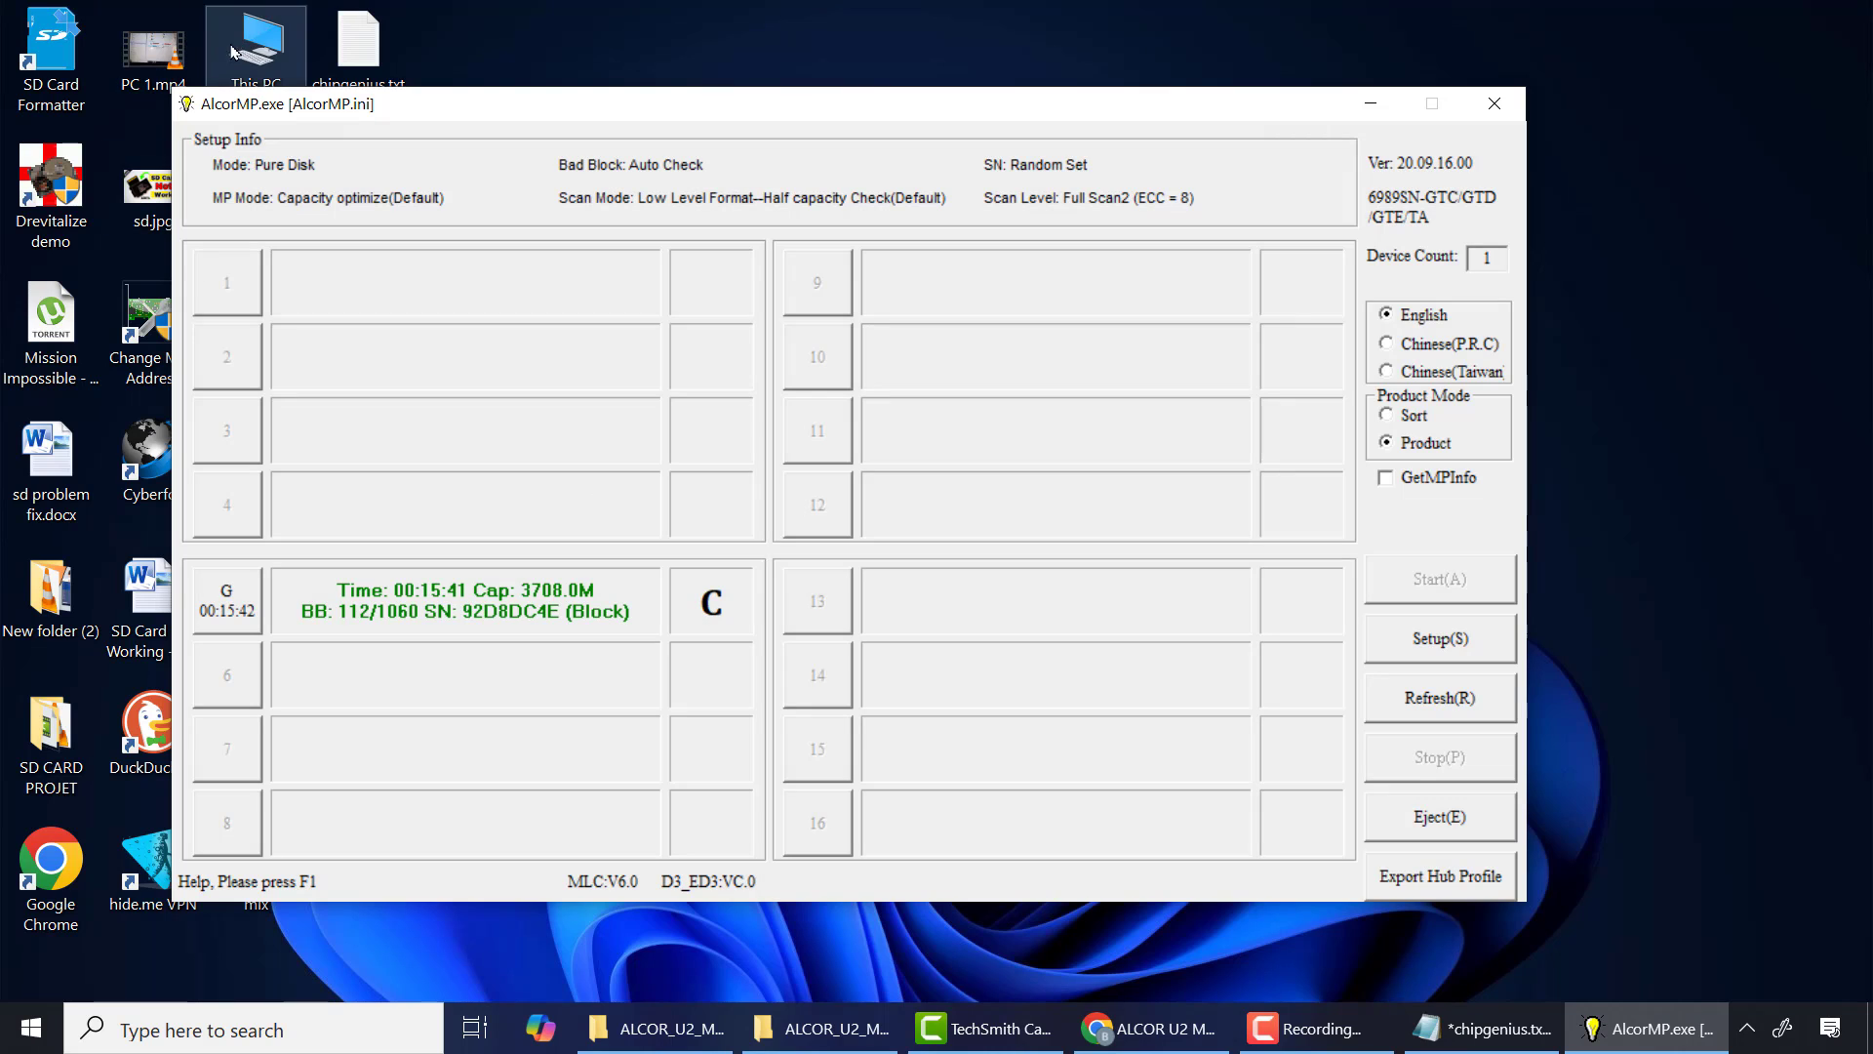
Show Removable Disk (G:) properties from This PC: empty FAT32 drive, 3.61 GB capacity.
{"action": "left_click", "coordinate": [274, 51]}
{"action": "double_click", "coordinate": [274, 52]}
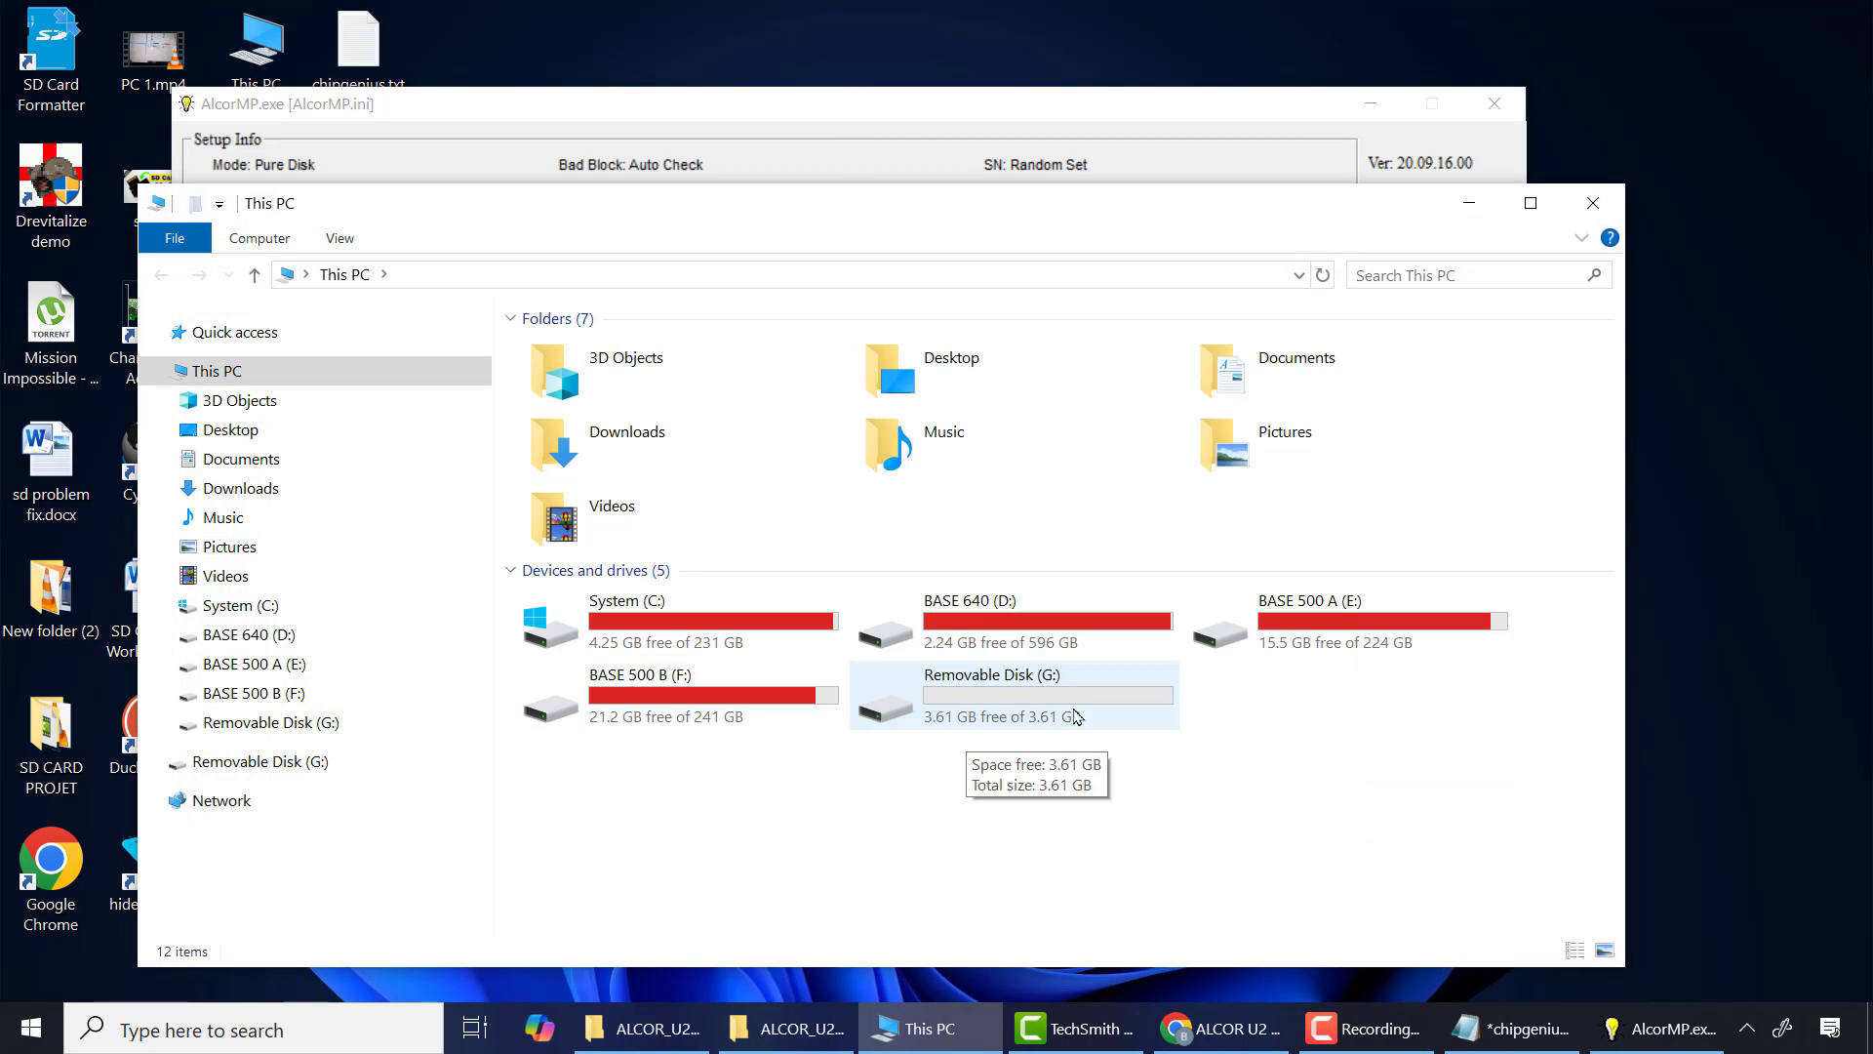
{"action": "double_click", "coordinate": [1004, 696]}
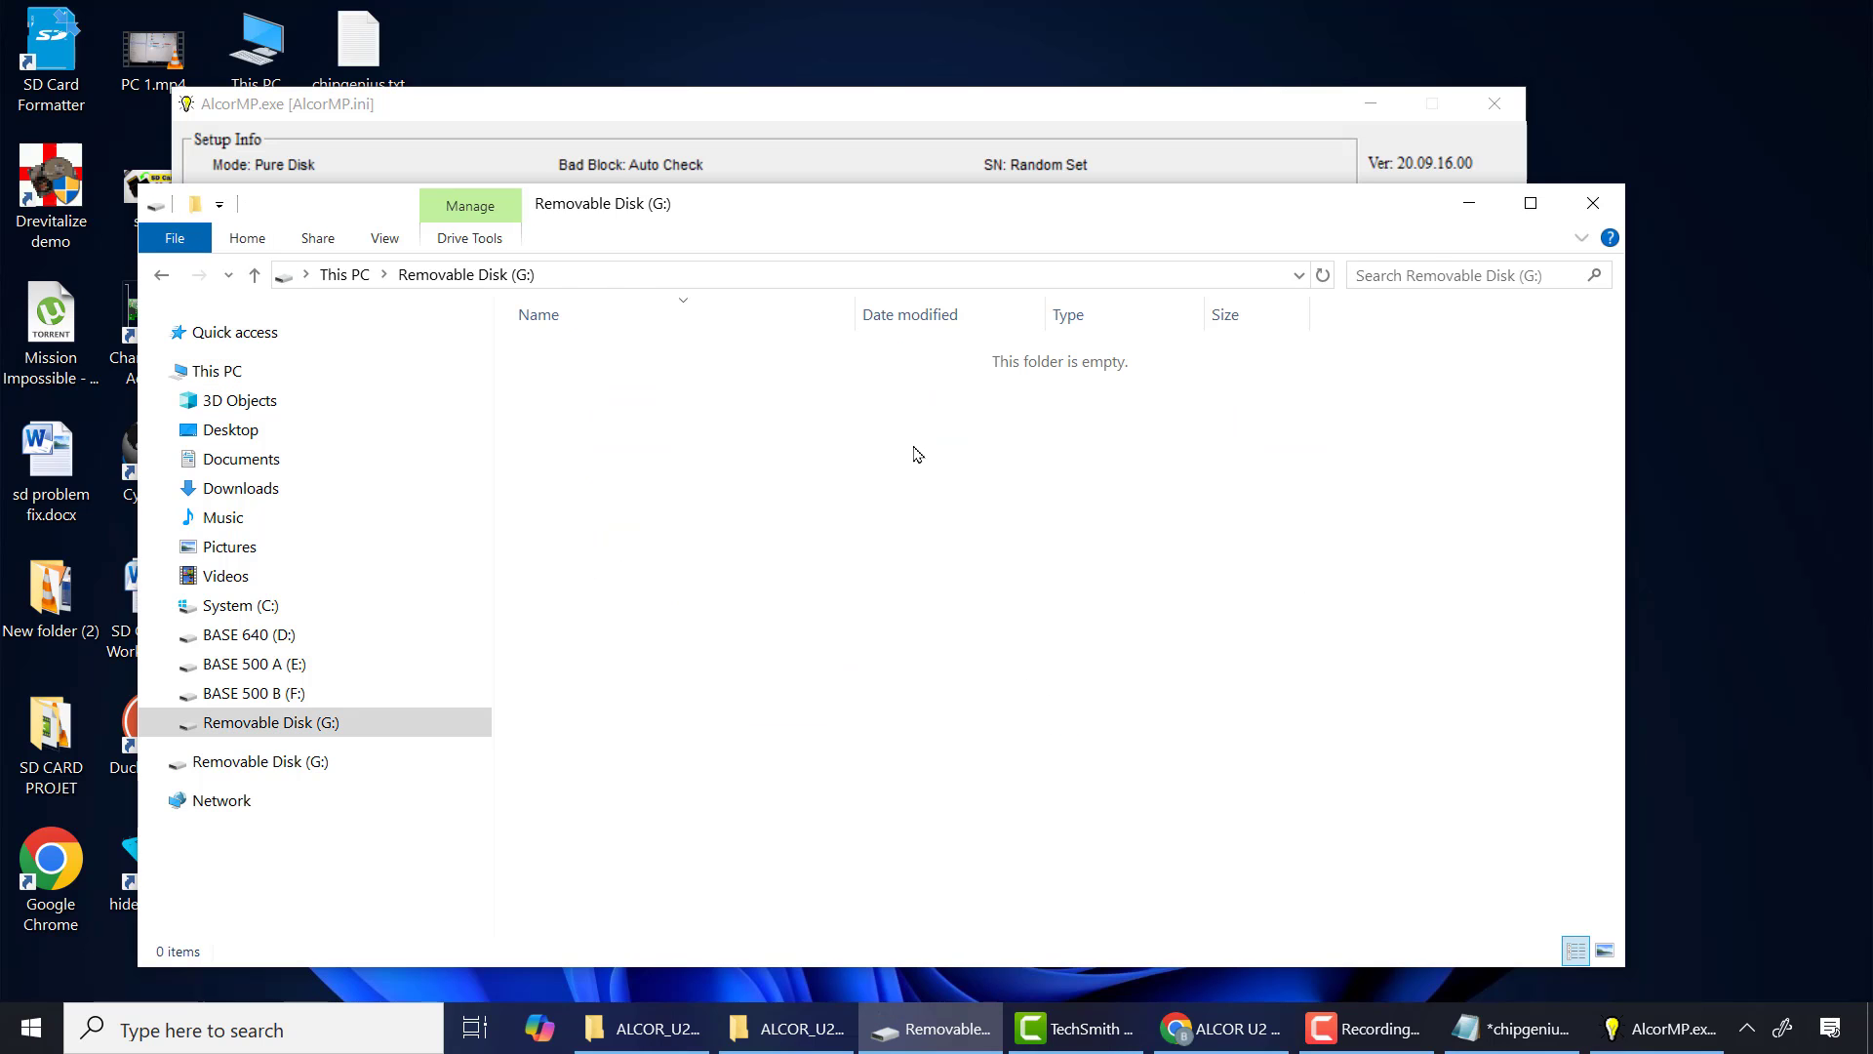
{"action": "right_click", "coordinate": [912, 453]}
{"action": "left_click", "coordinate": [992, 831]}
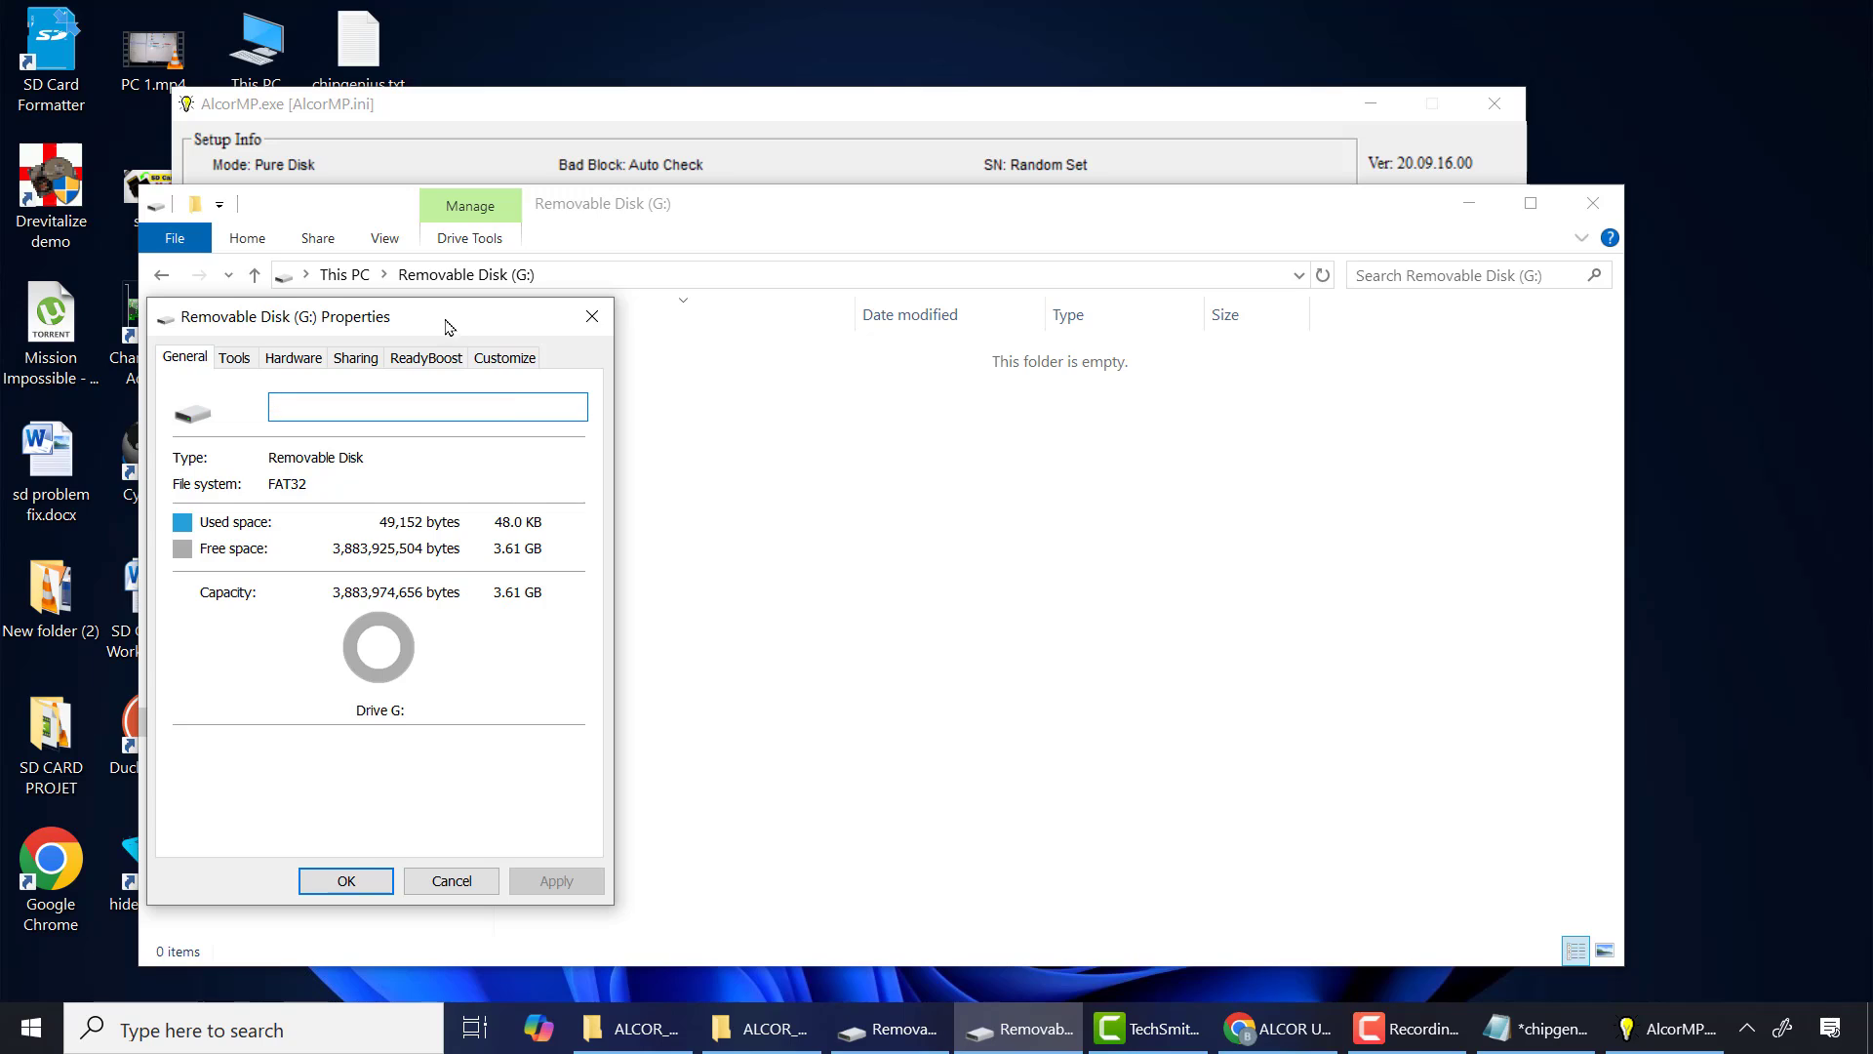
{"action": "left_click_drag", "start_coordinate": [446, 328], "coordinate": [980, 346]}
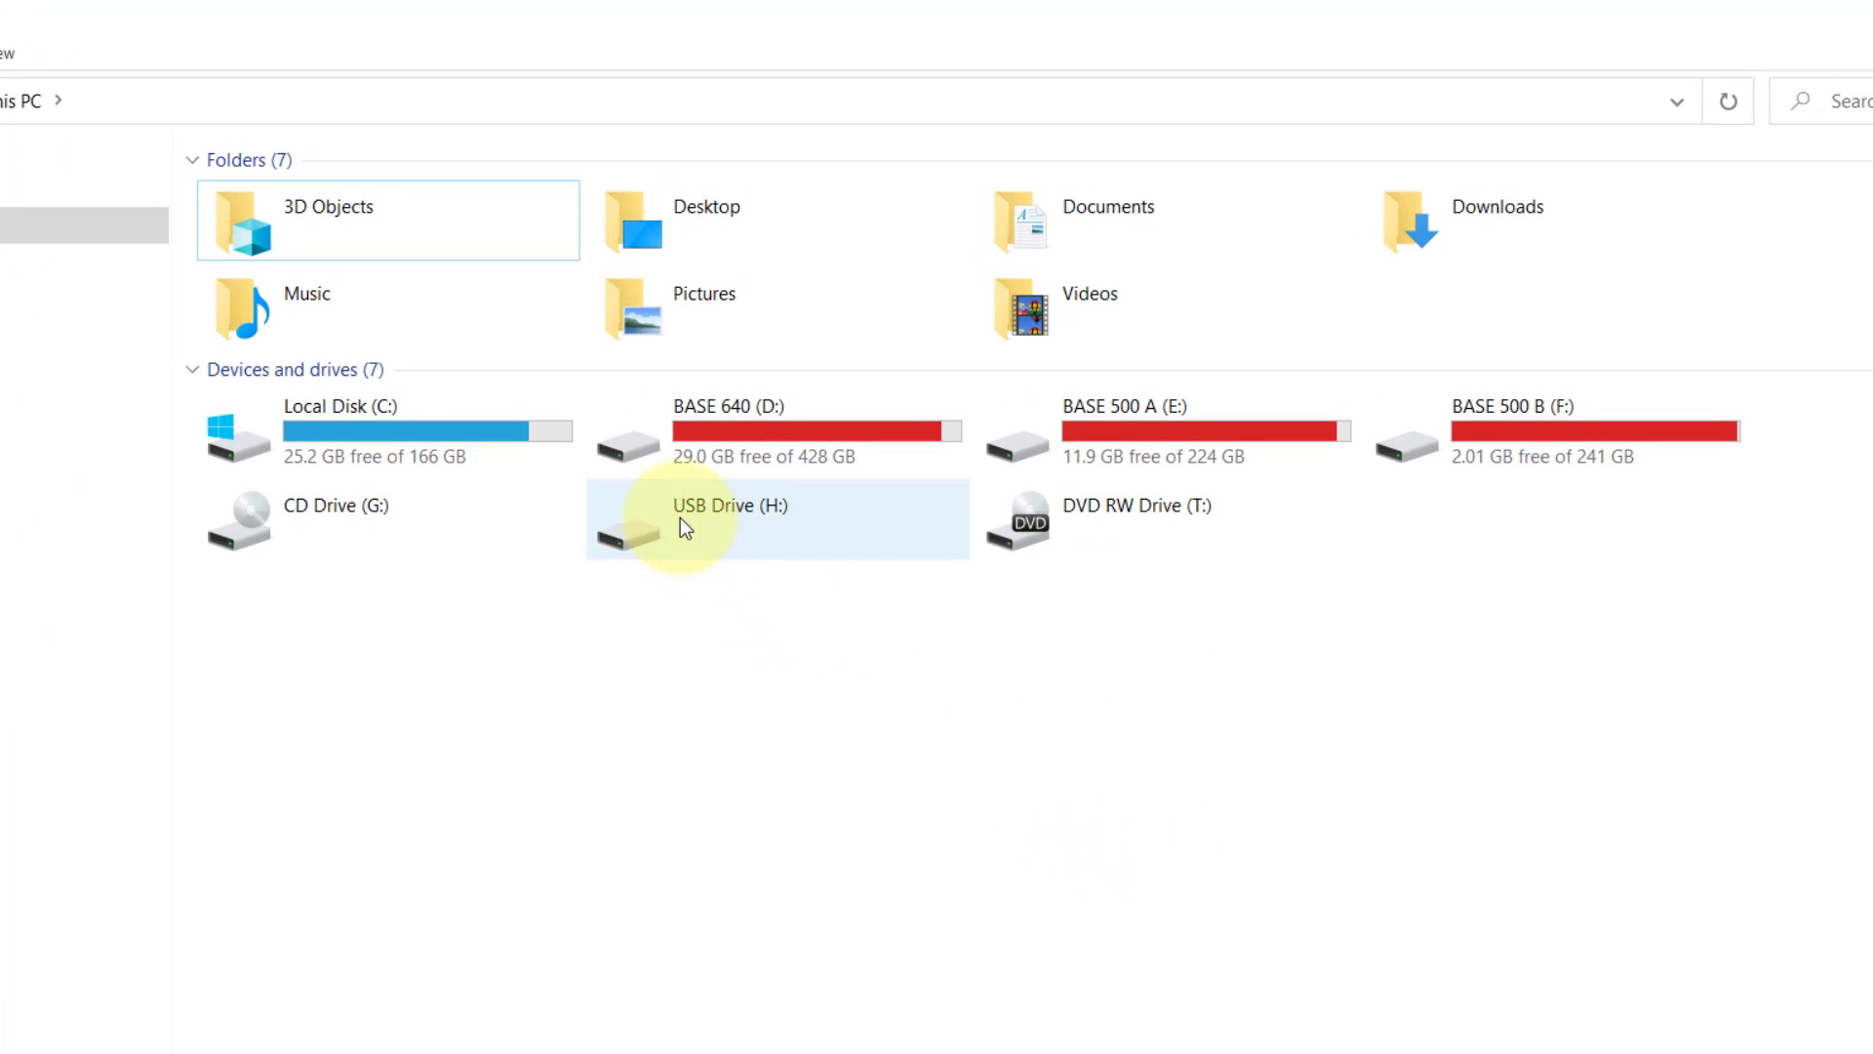
{"action": "double_click", "coordinate": [682, 516]}
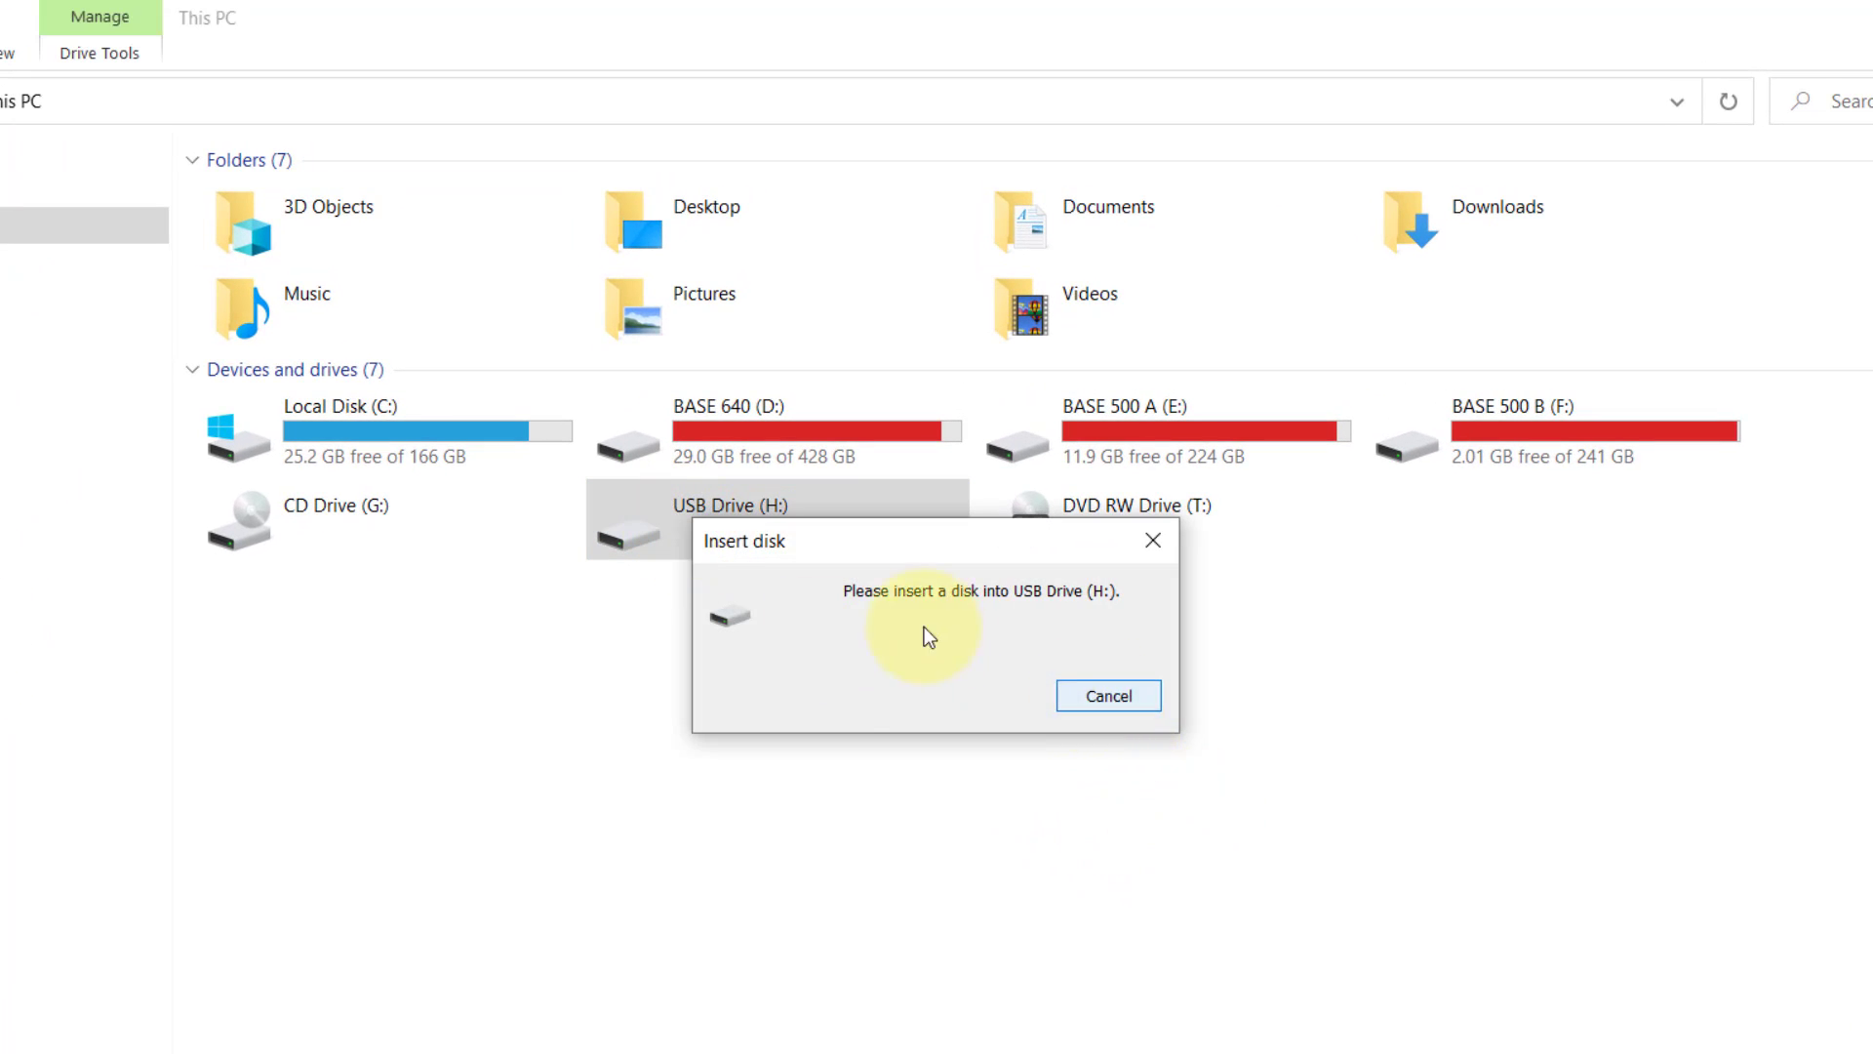
{"action": "left_click", "coordinate": [1108, 694]}
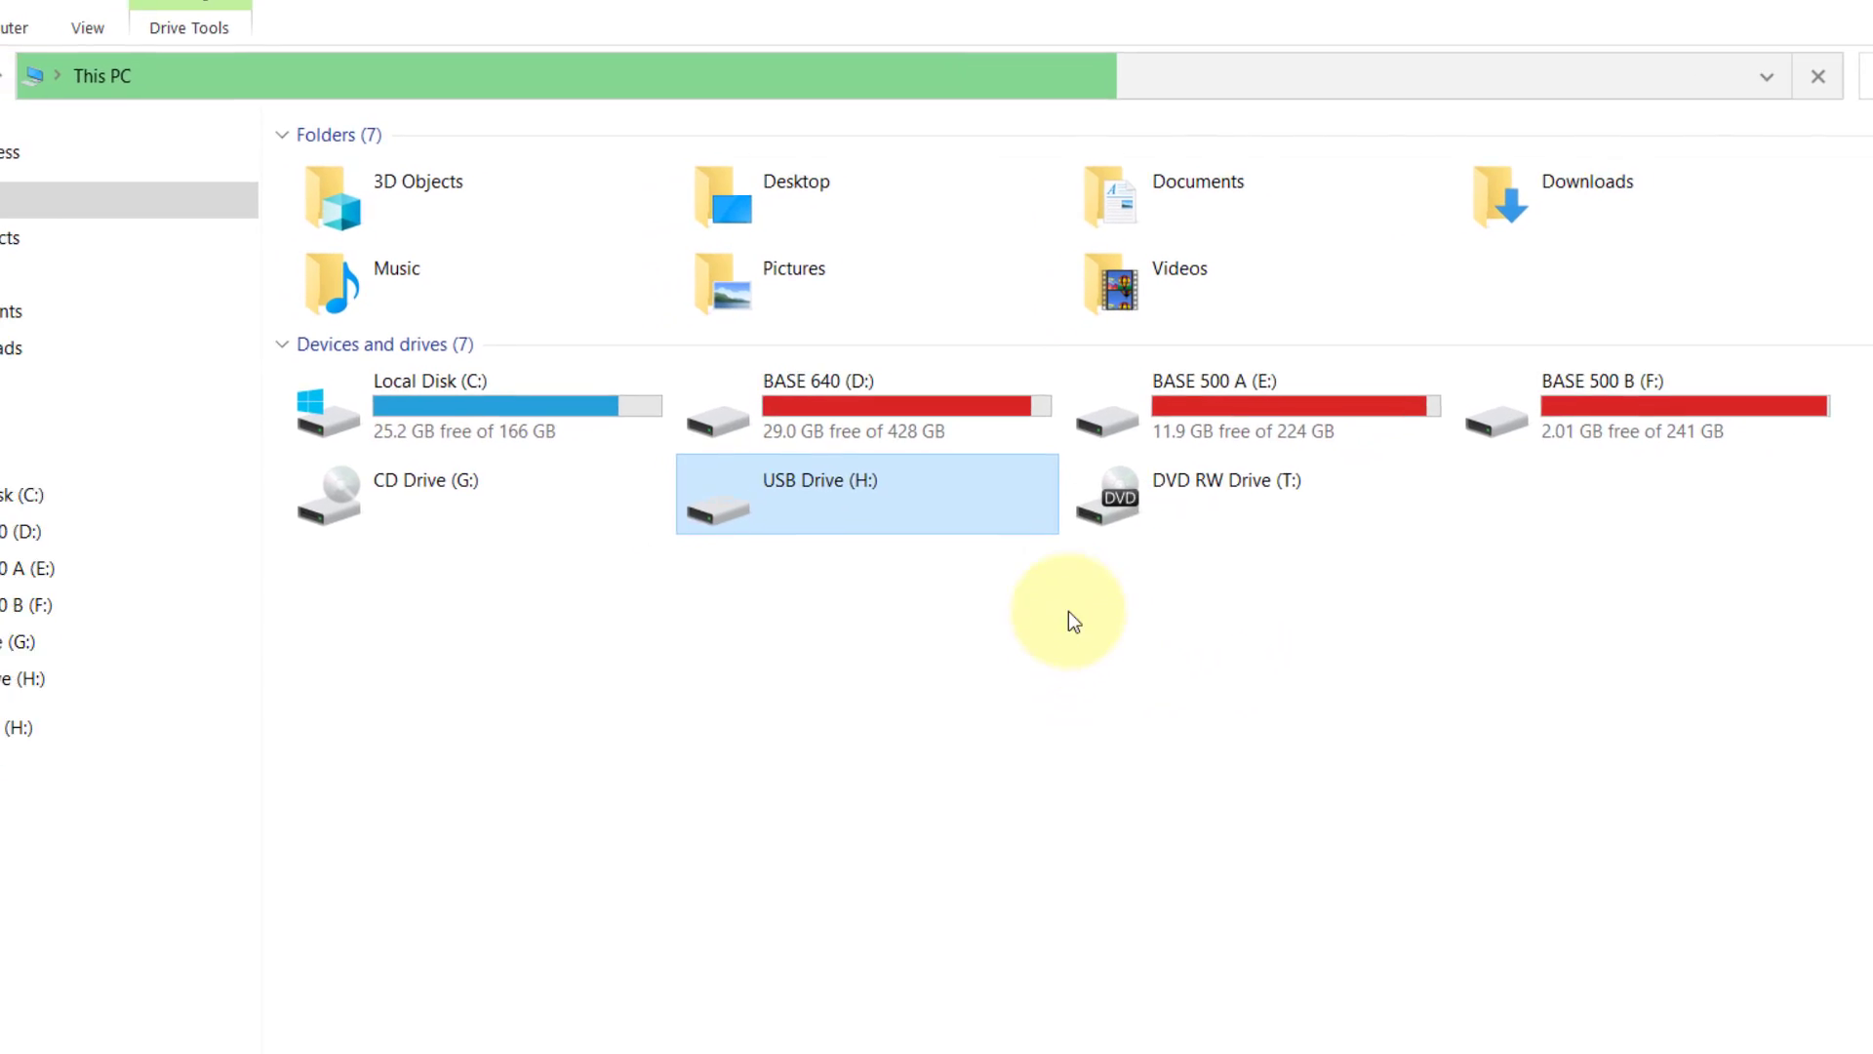
{"action": "right_click", "coordinate": [936, 471]}
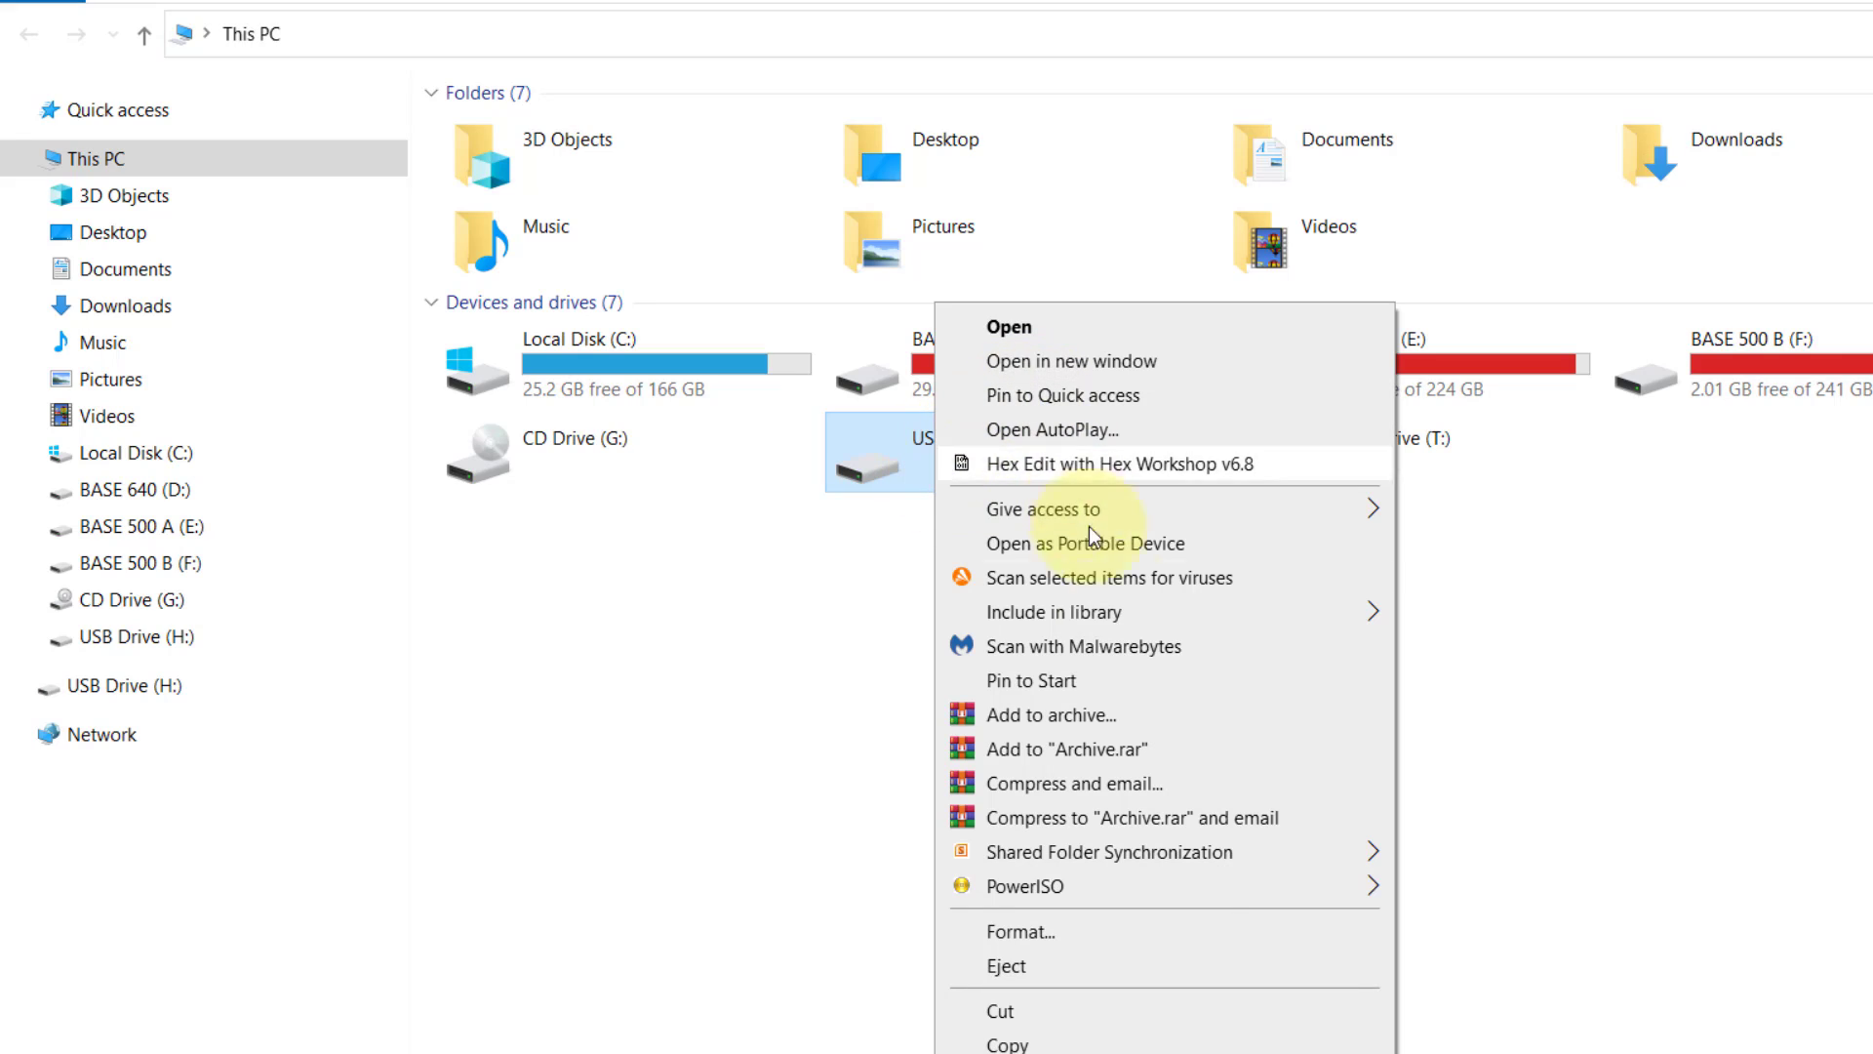
{"action": "left_click", "coordinate": [1033, 928]}
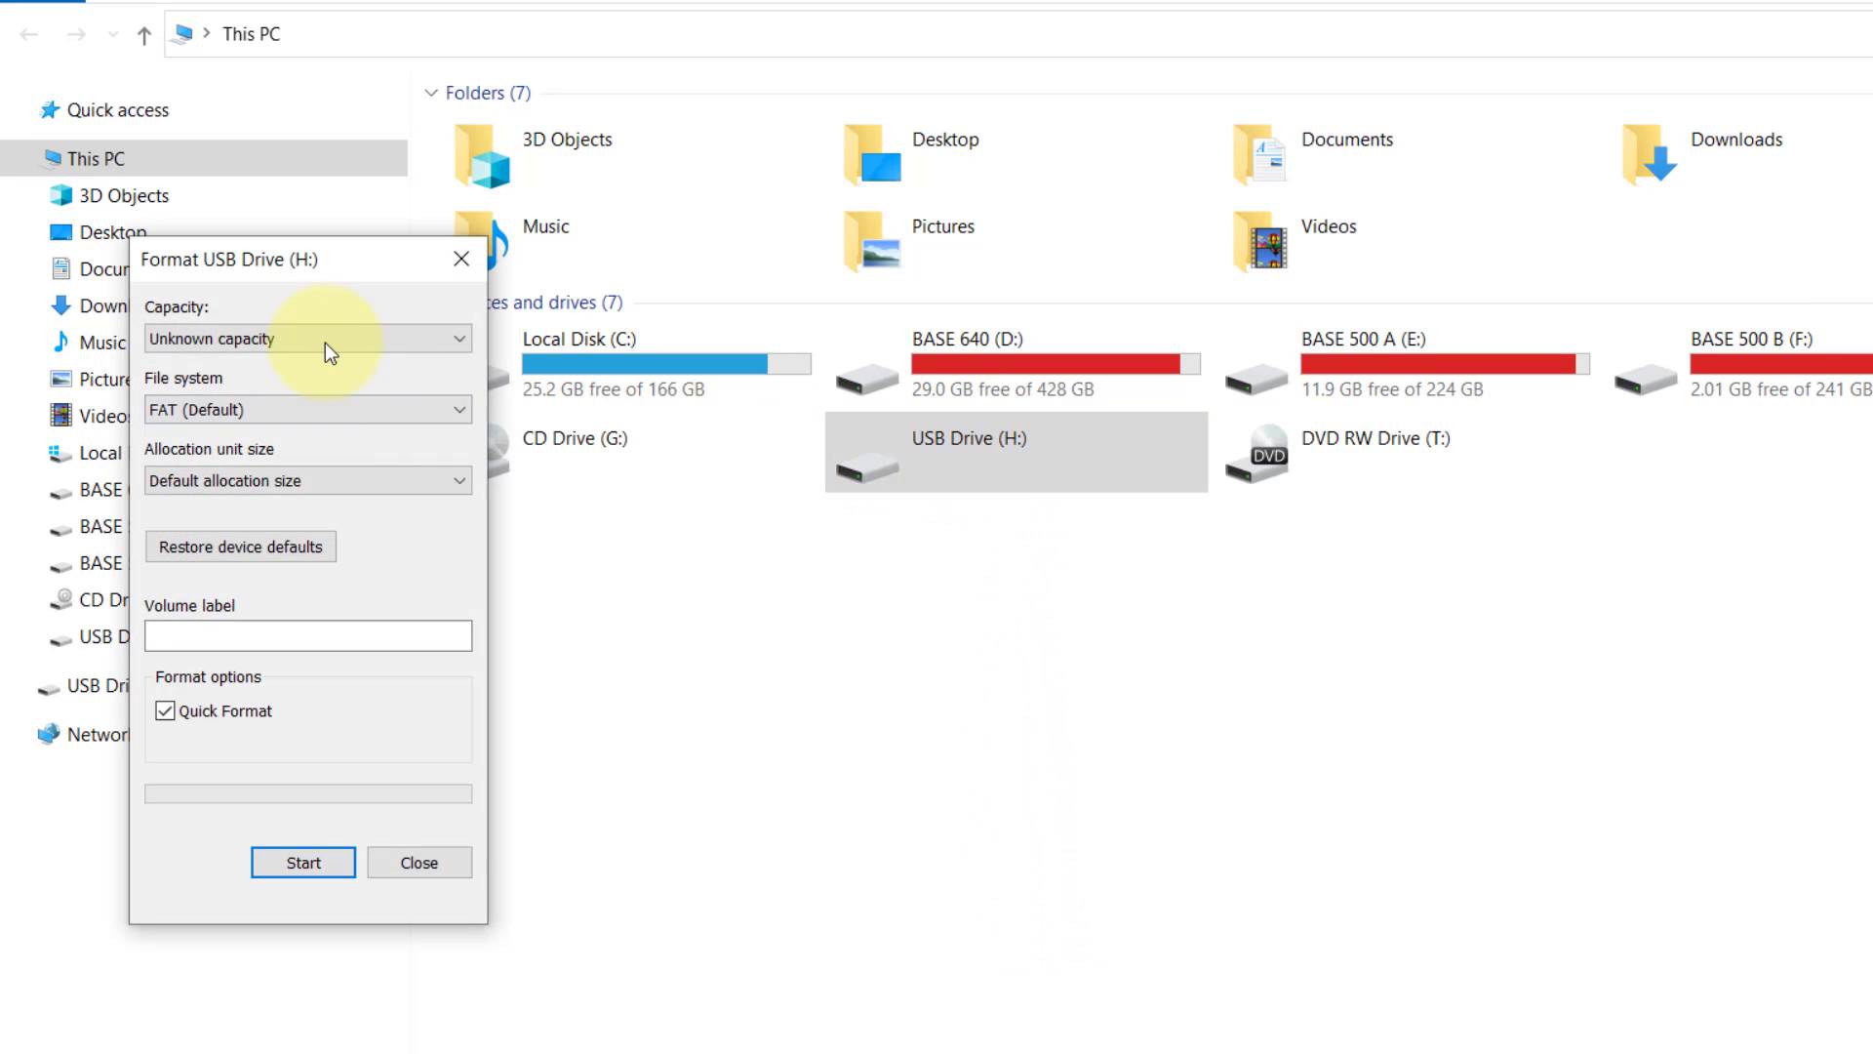
{"action": "left_click", "coordinate": [356, 328]}
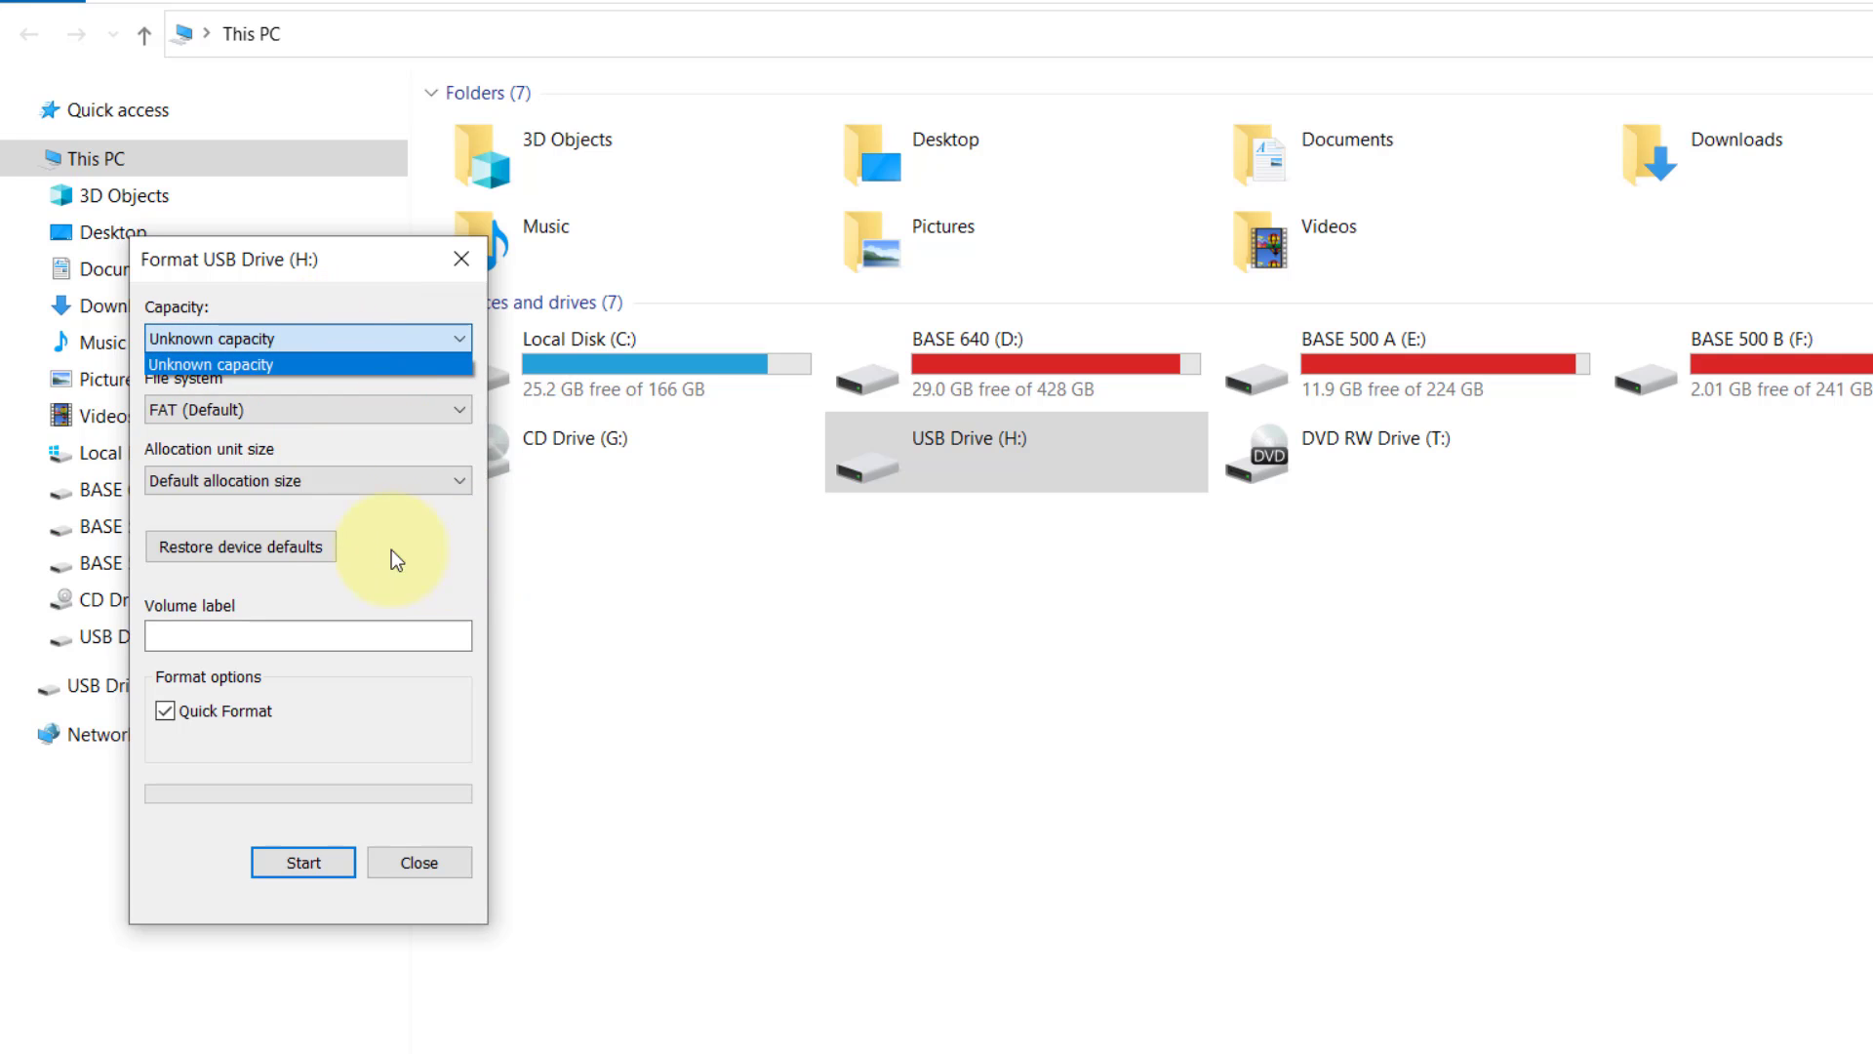
{"action": "left_click", "coordinate": [350, 442]}
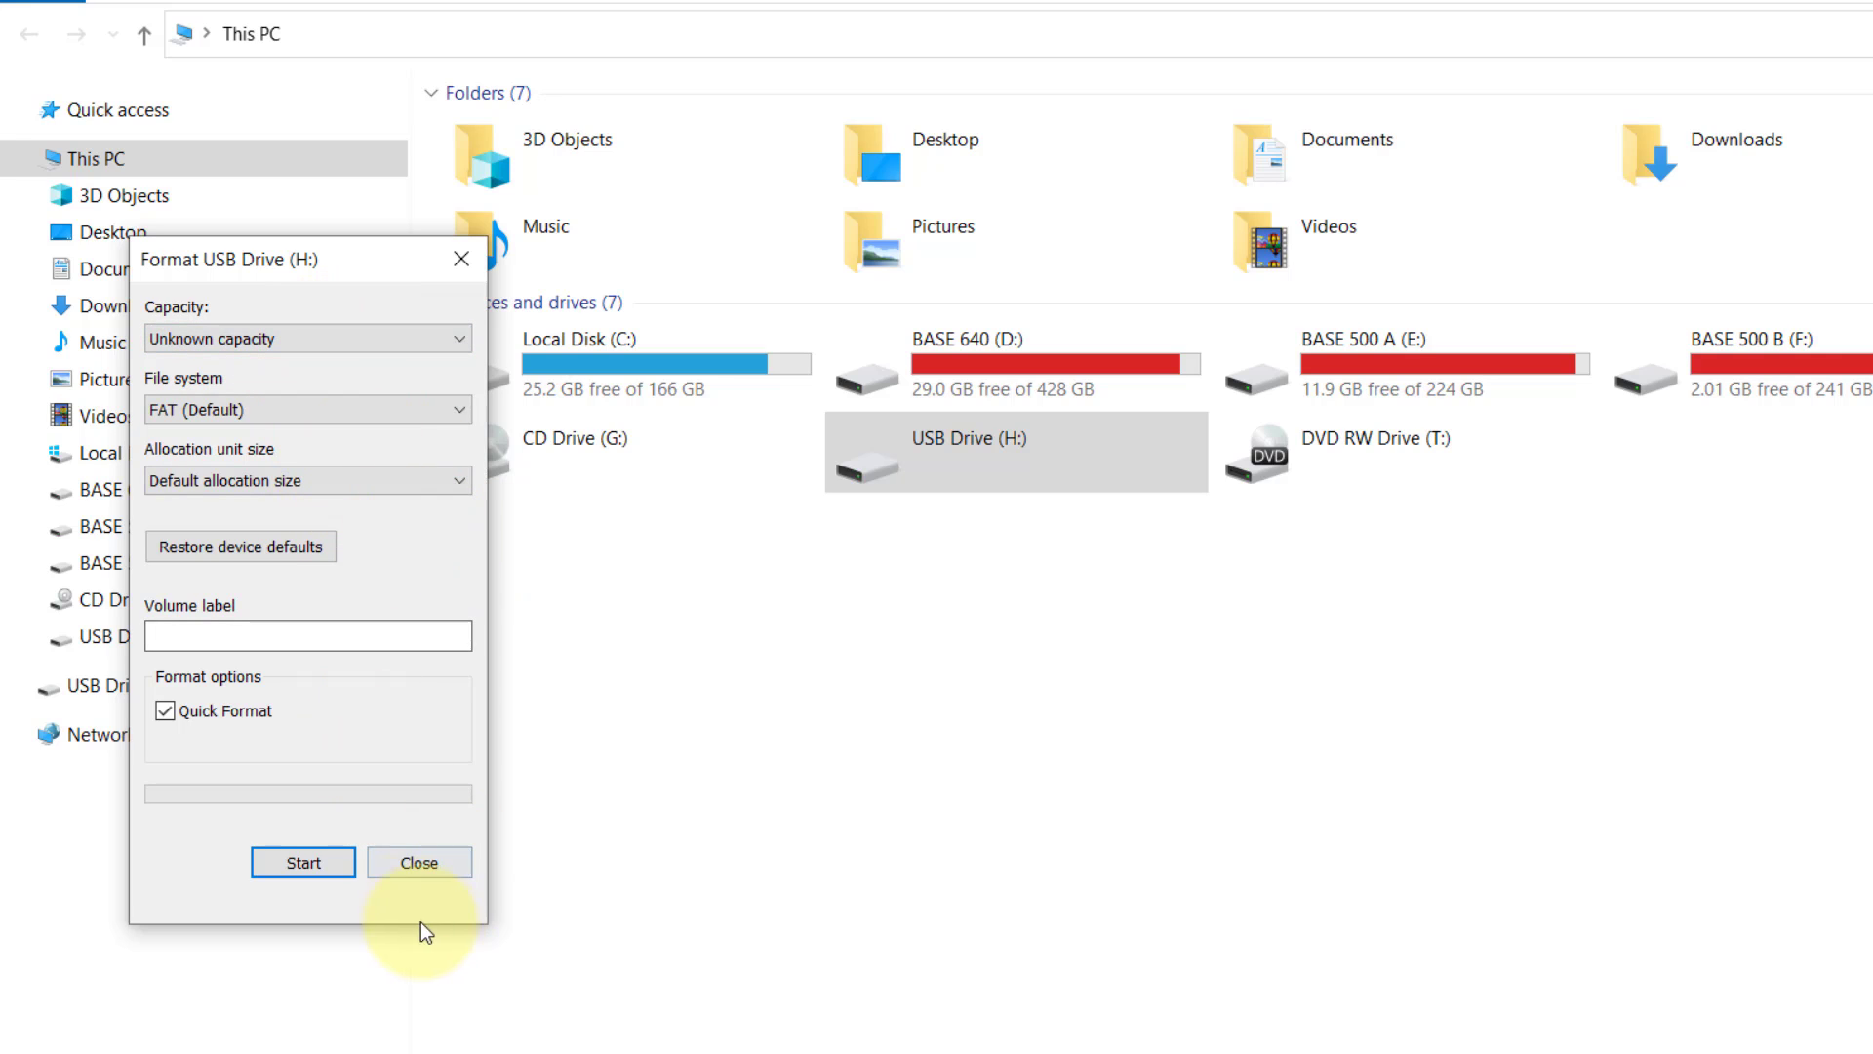
{"action": "left_click", "coordinate": [321, 863]}
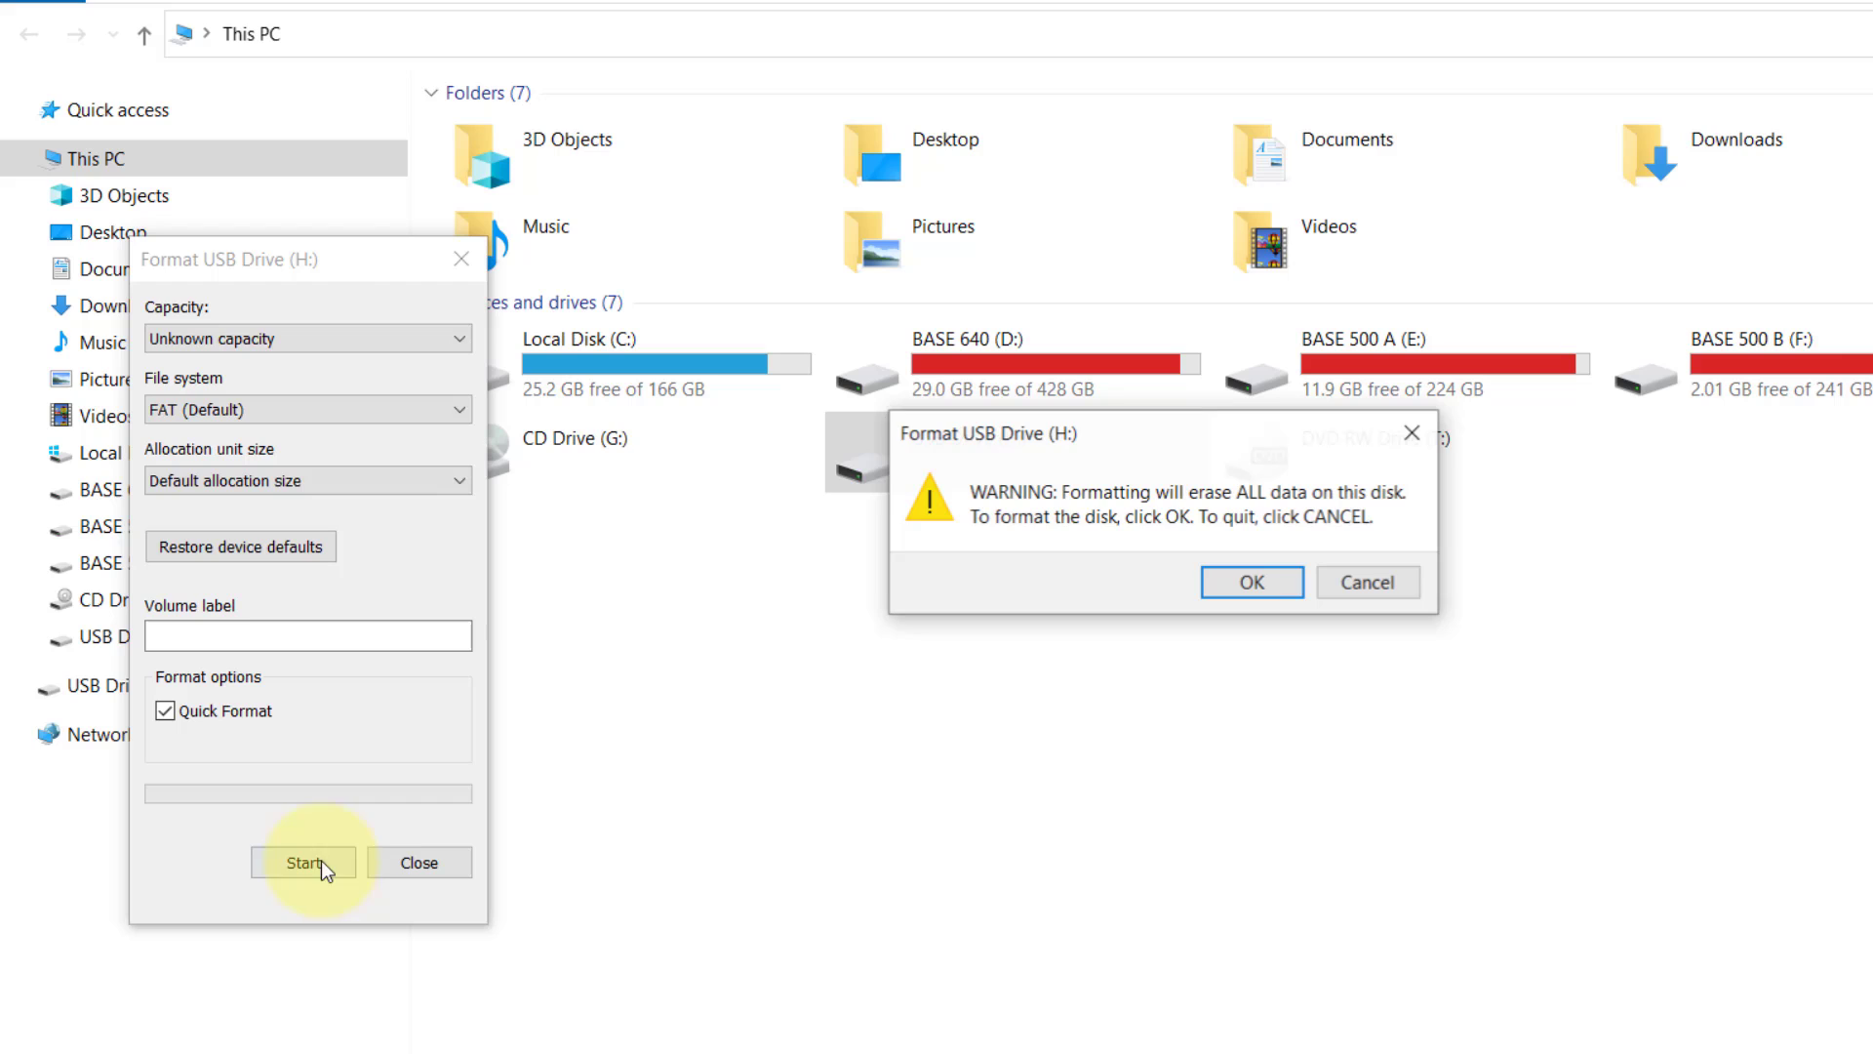
{"action": "left_click", "coordinate": [1240, 580]}
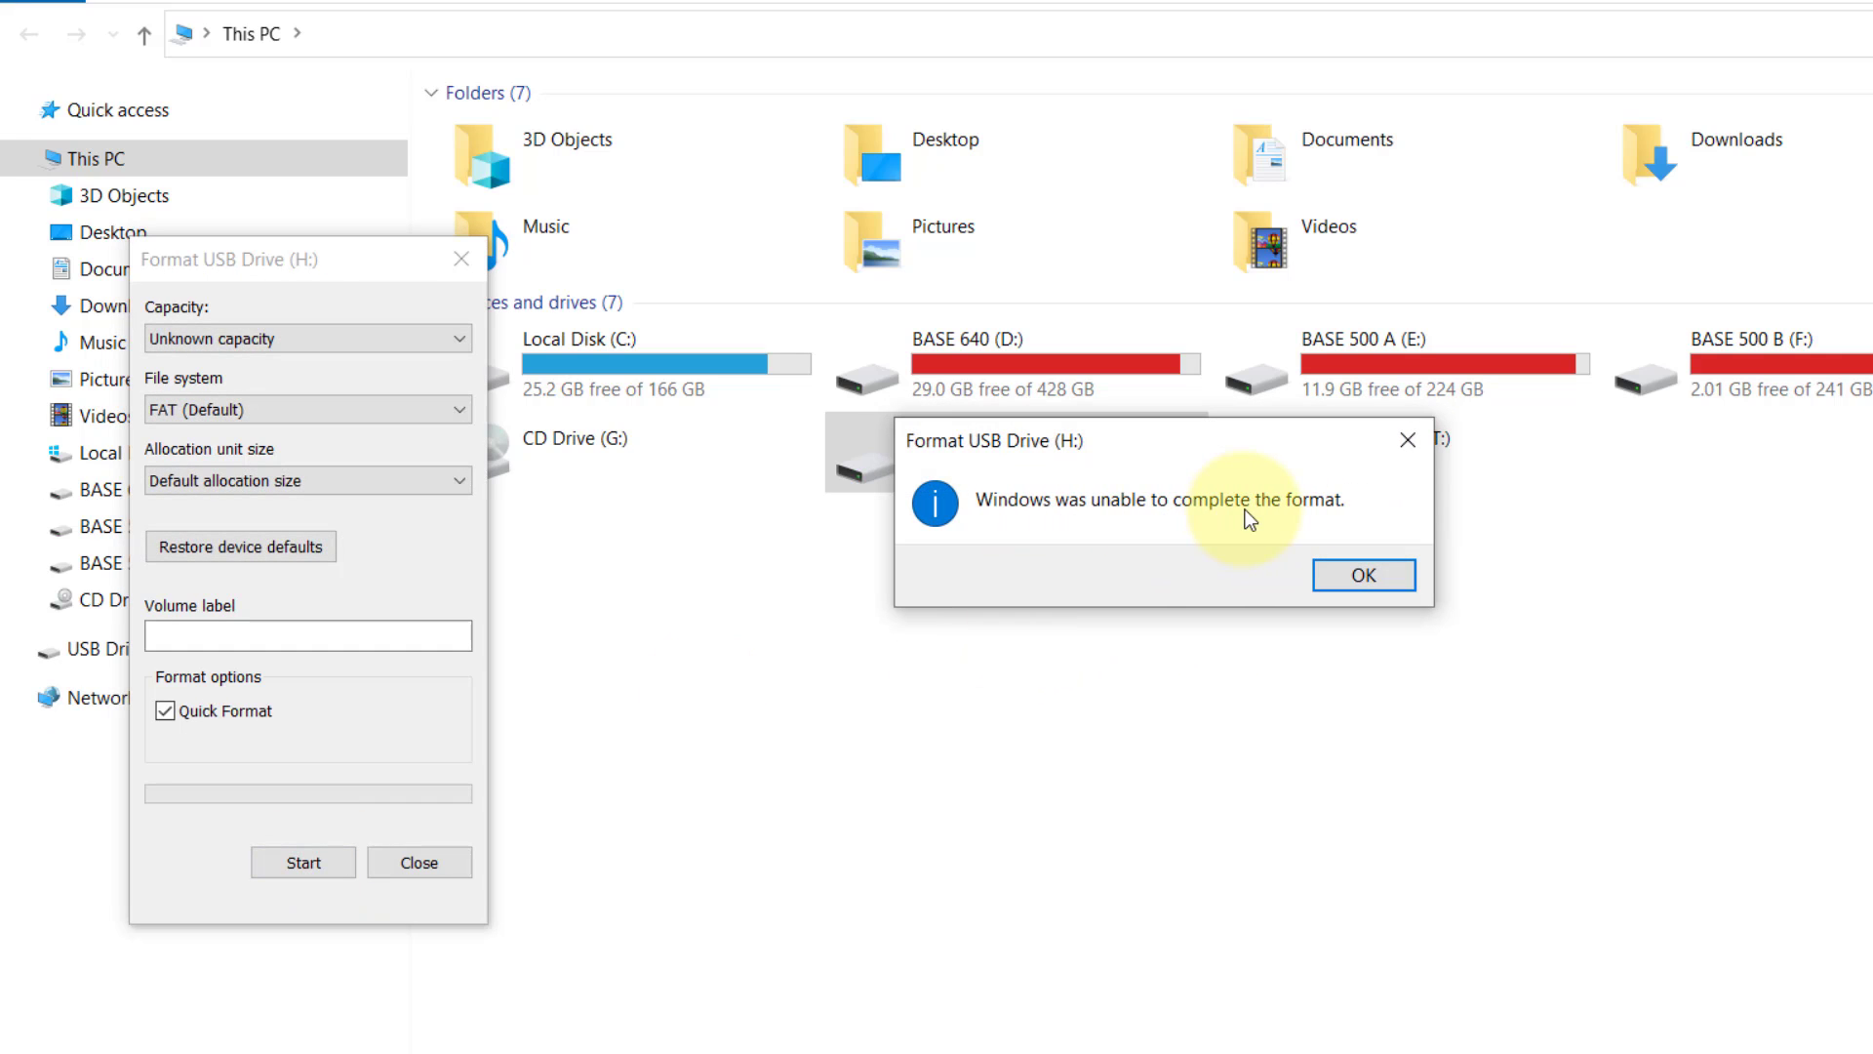
{"action": "left_click", "coordinate": [1363, 577]}
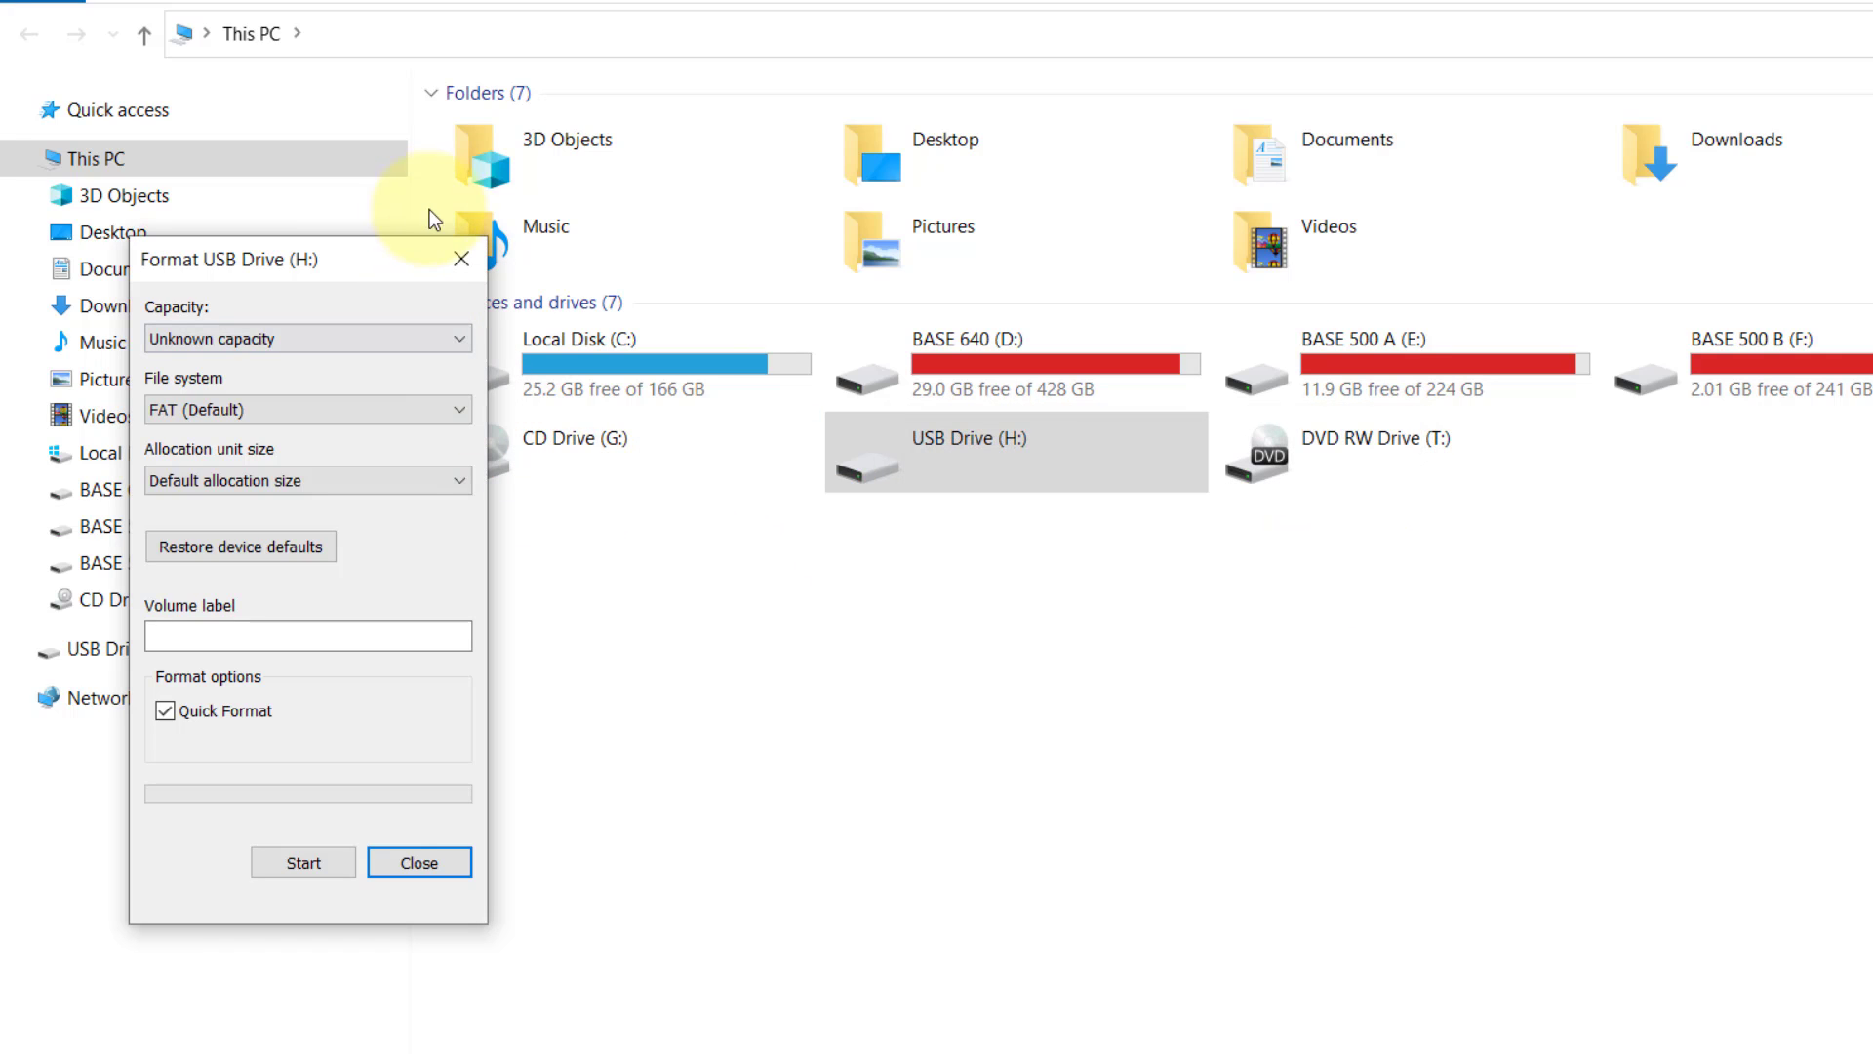
{"action": "left_click", "coordinate": [461, 260]}
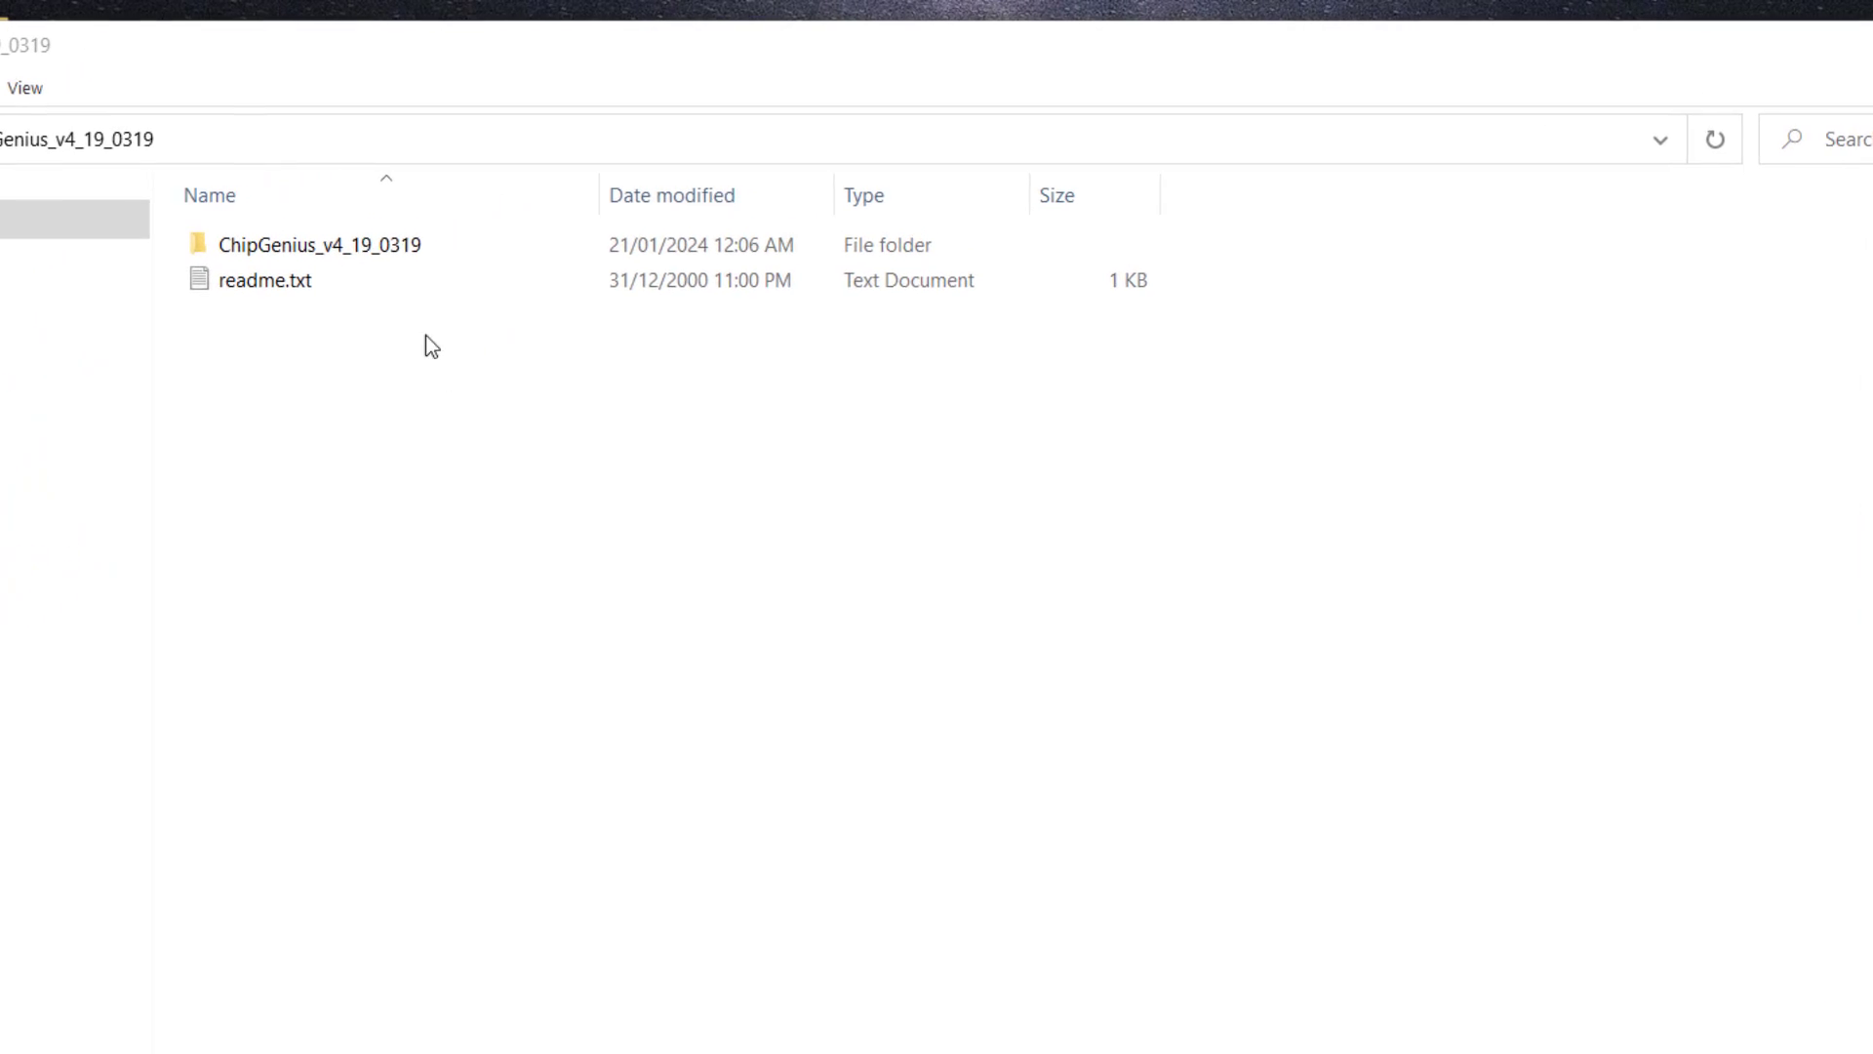
Launch ChipGenius_v4_19_0319.exe and run deep detection on H:, reporting AX216 reader VID 1908 PID 1319.
{"action": "double_click", "coordinate": [374, 245]}
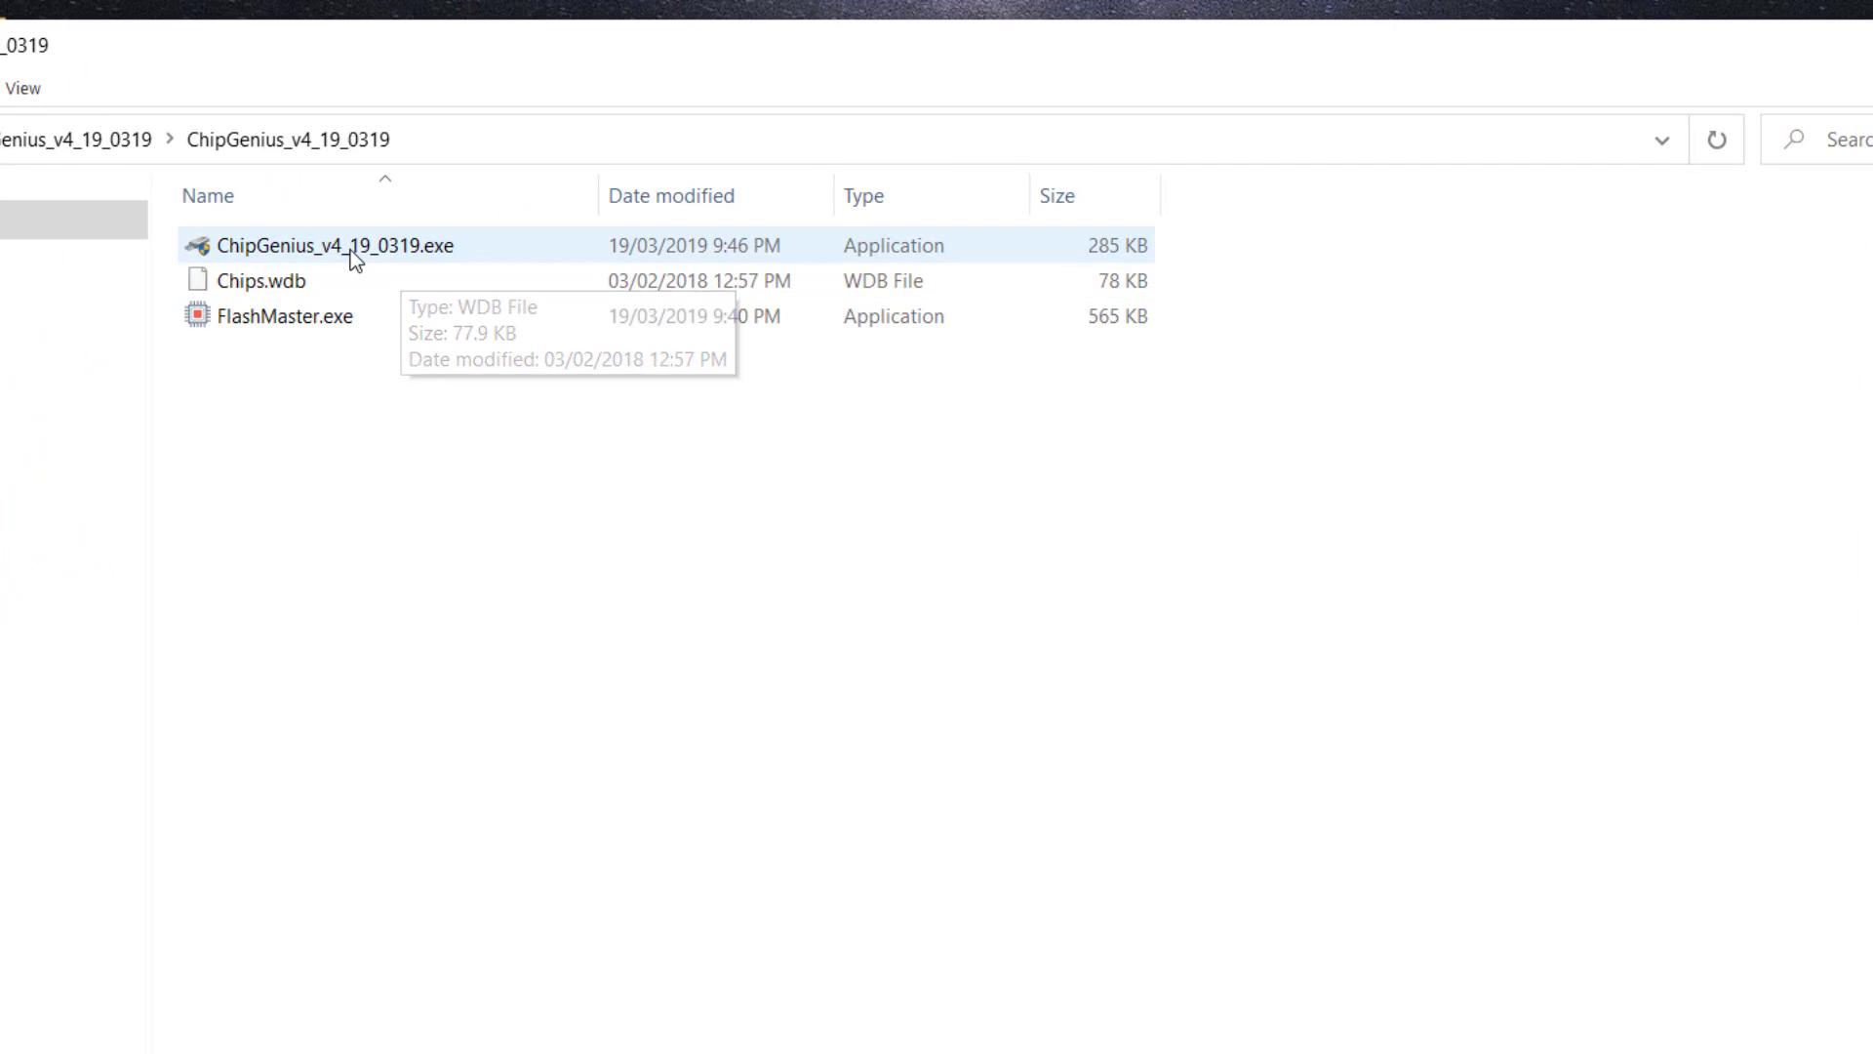
{"action": "double_click", "coordinate": [351, 244]}
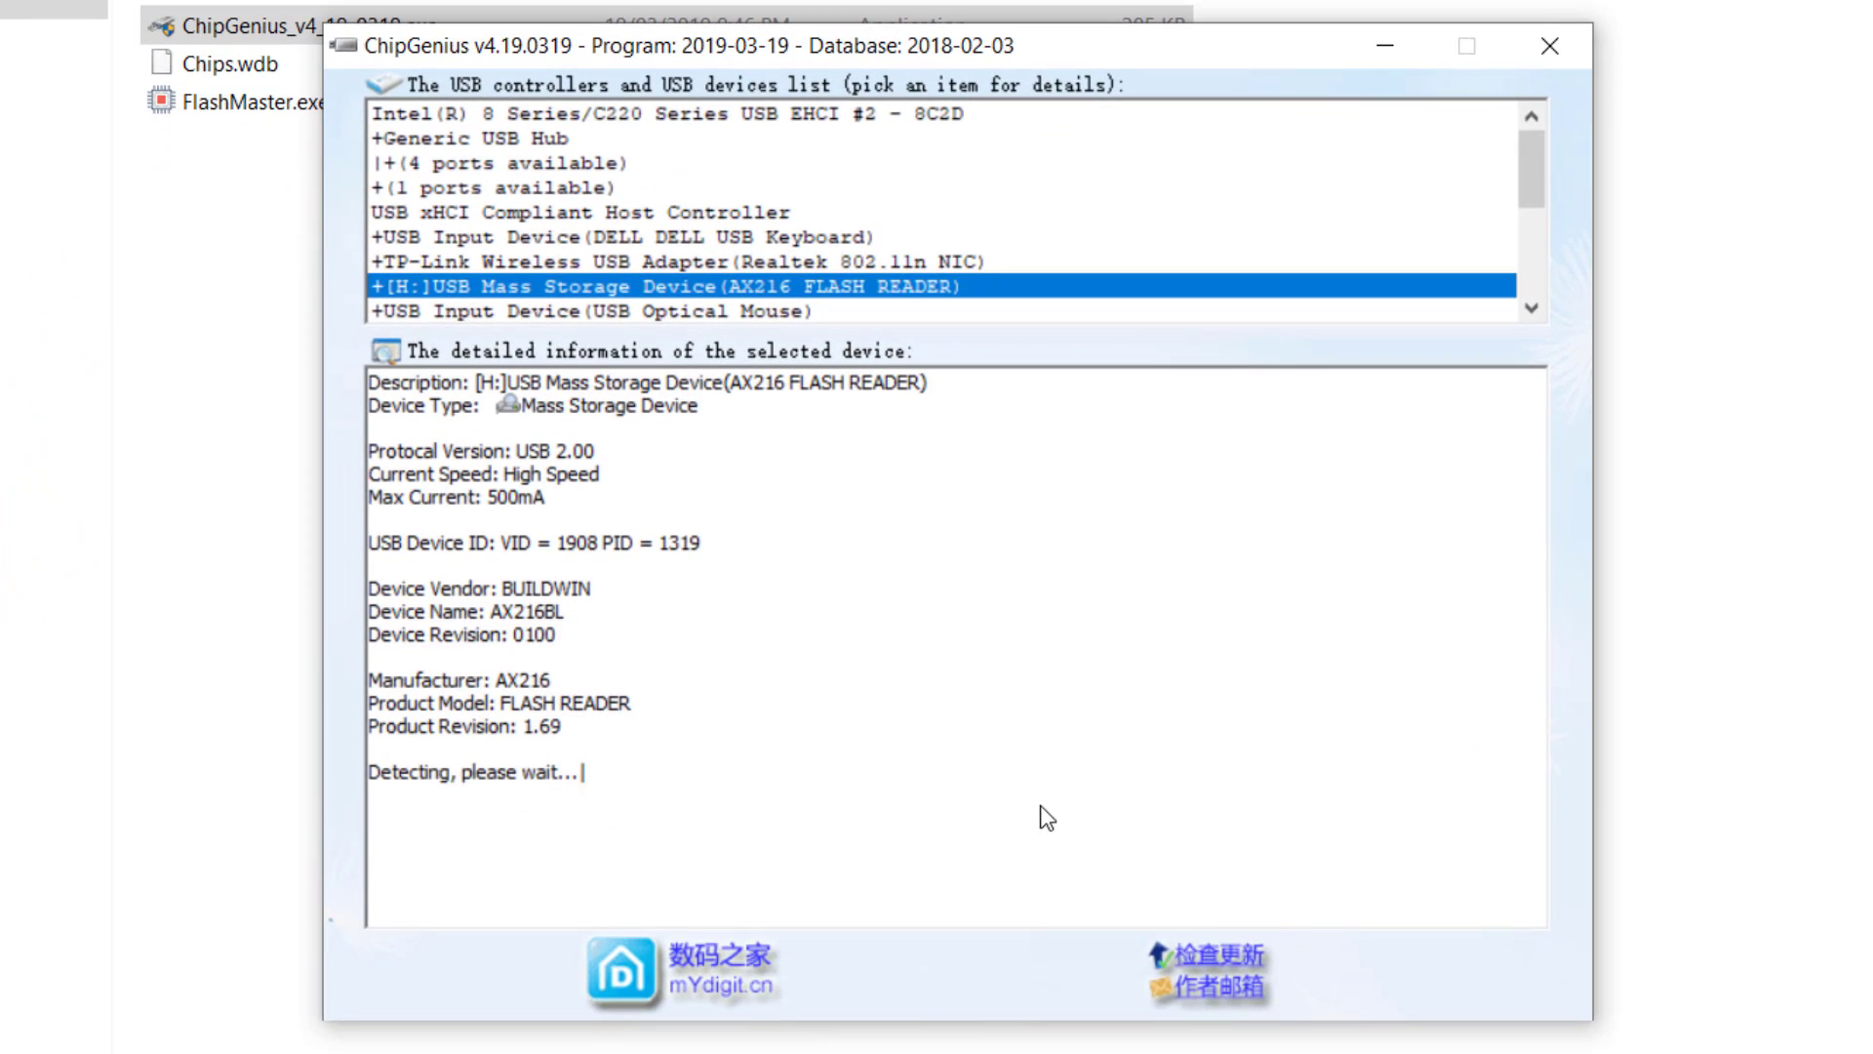
{"action": "left_click", "coordinate": [1209, 772]}
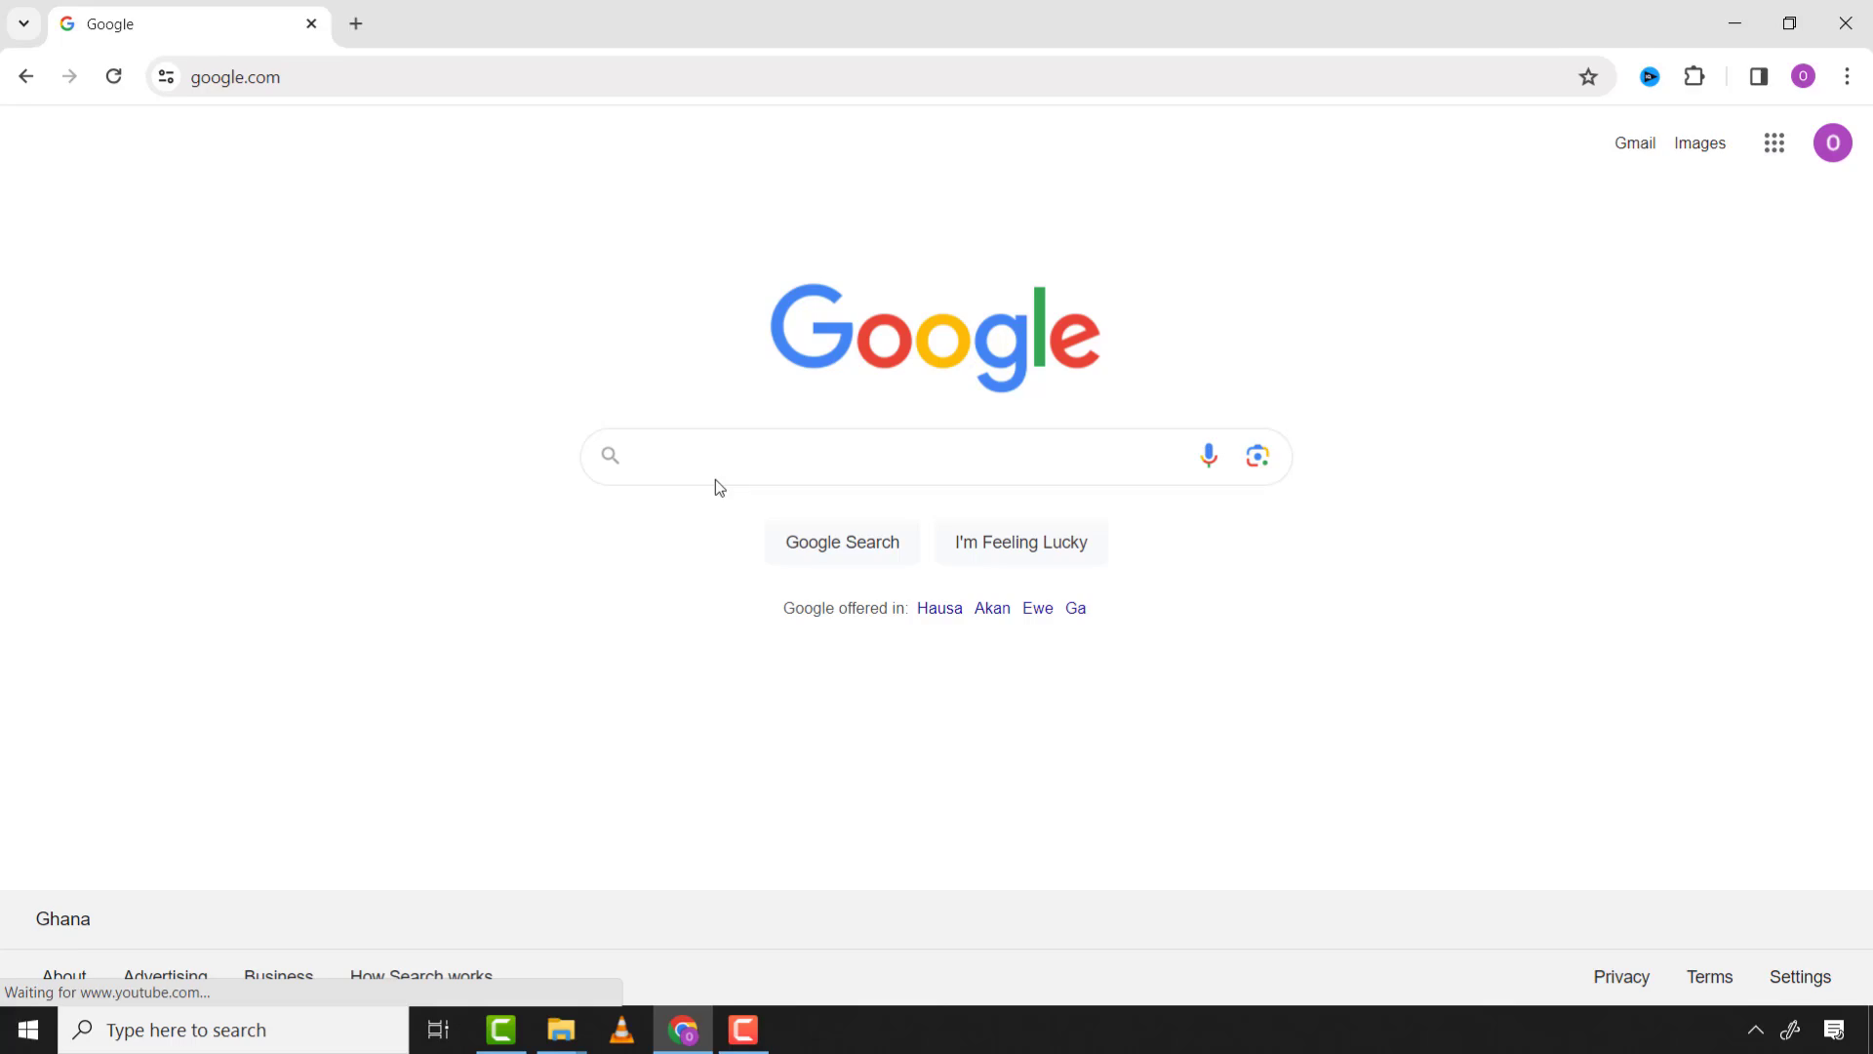
Search Google for PHISON PS2251-70 TOOL and go to the FlashBoot.ru Phison ST-TOOL result.
{"action": "left_click", "coordinate": [654, 382]}
{"action": "type", "text": "PHI"}
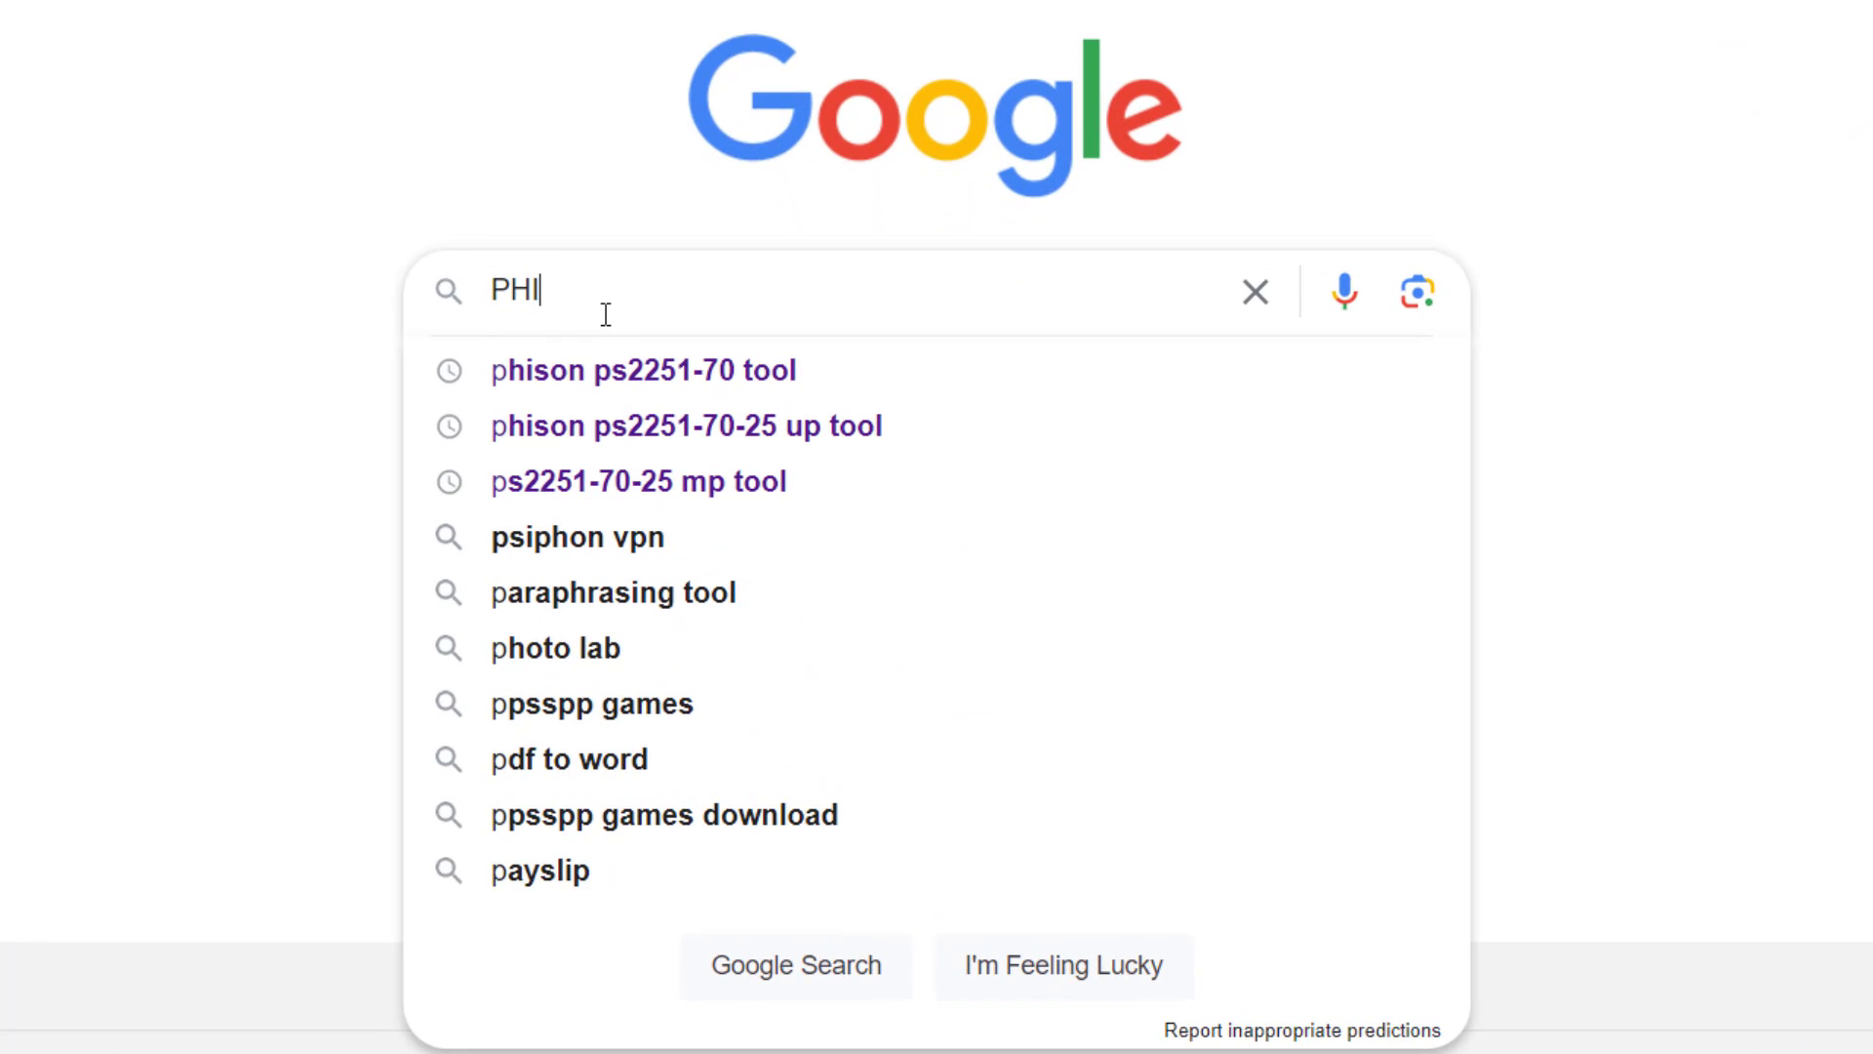
{"action": "type", "text": "SON PS2251-70 TOOL"}
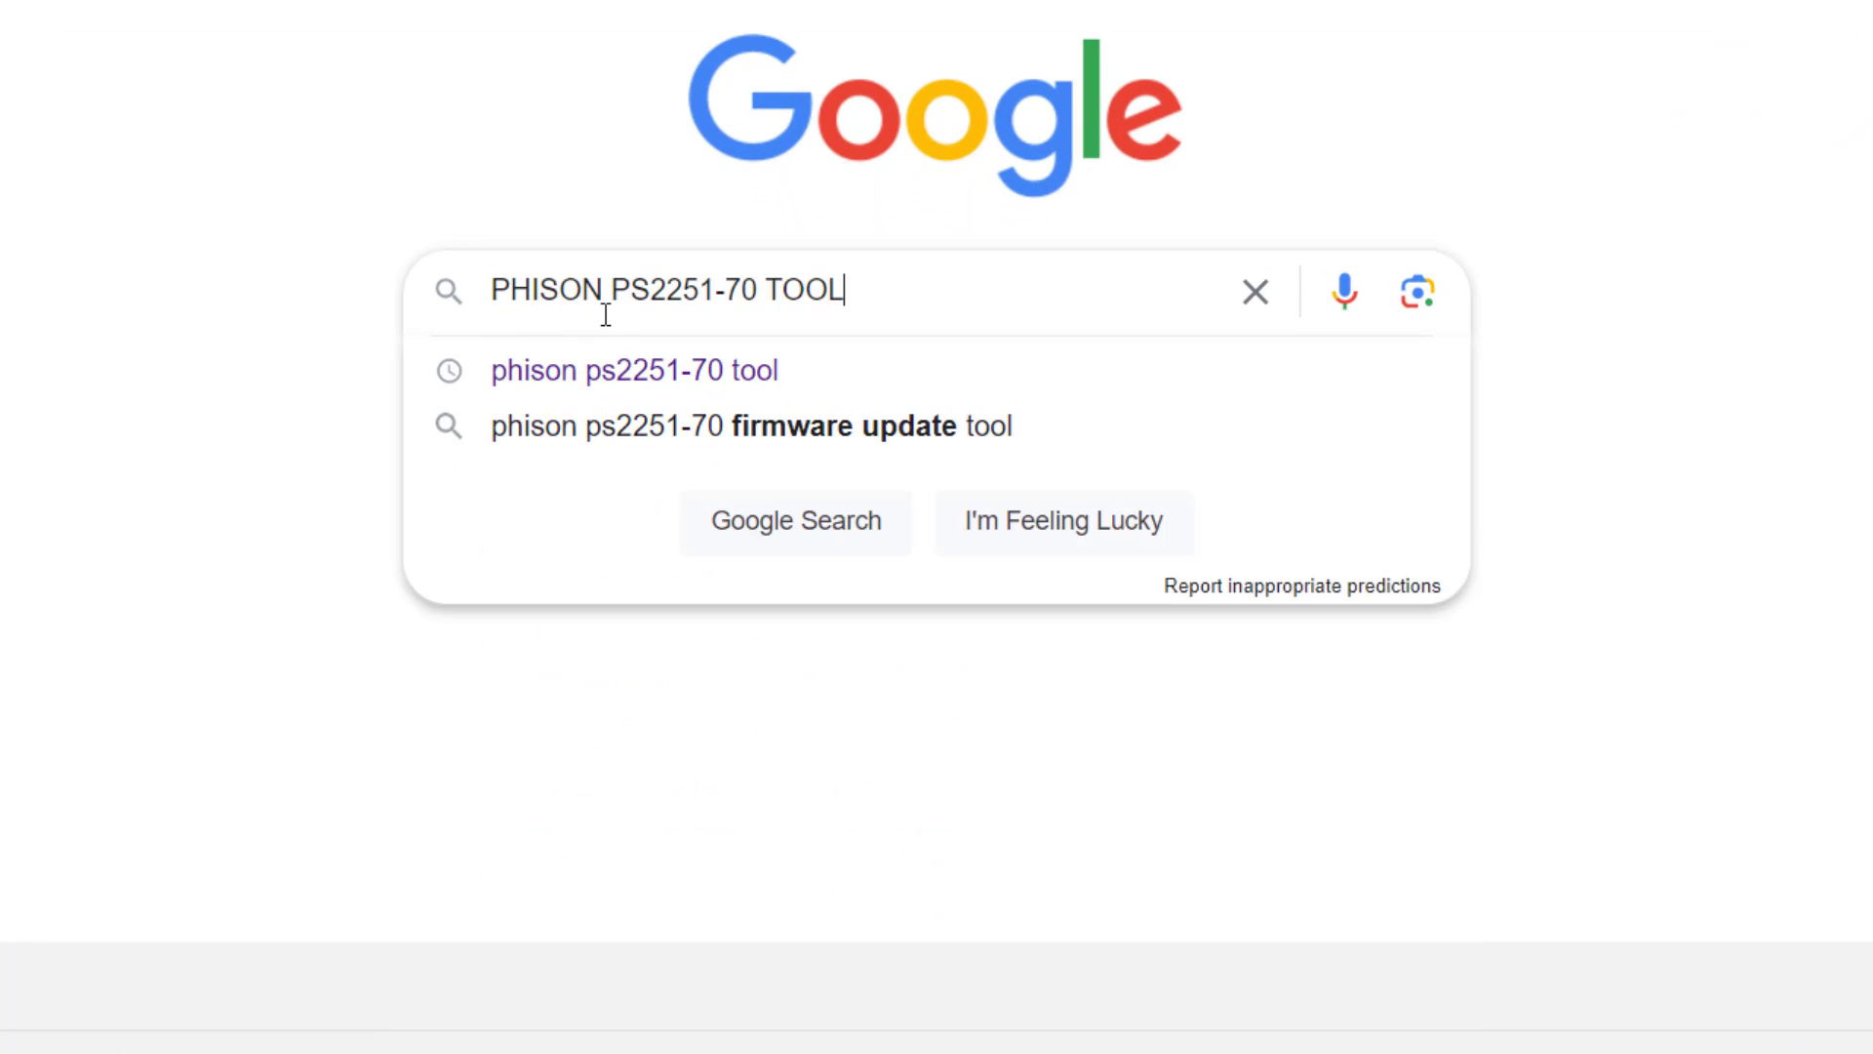
{"action": "key", "text": "Return"}
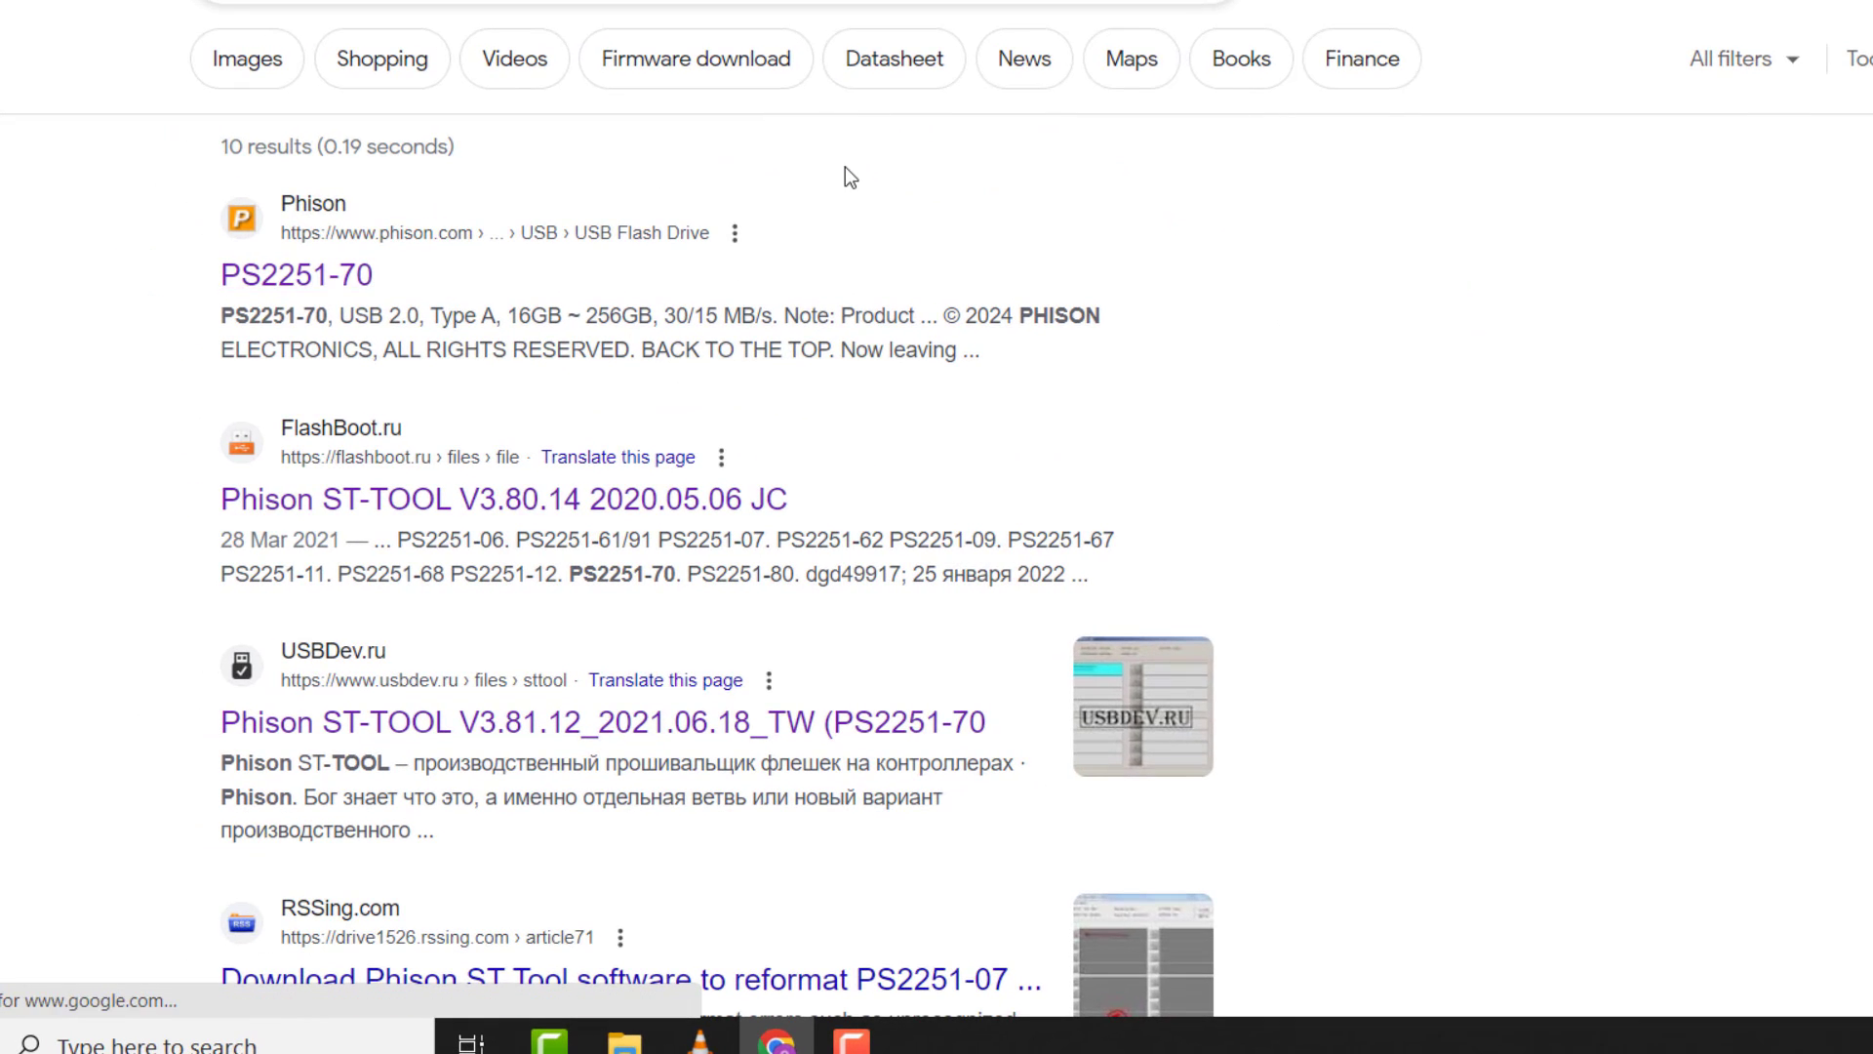
{"action": "left_click_drag", "start_coordinate": [567, 573], "coordinate": [677, 574]}
{"action": "left_click", "coordinate": [106, 555]}
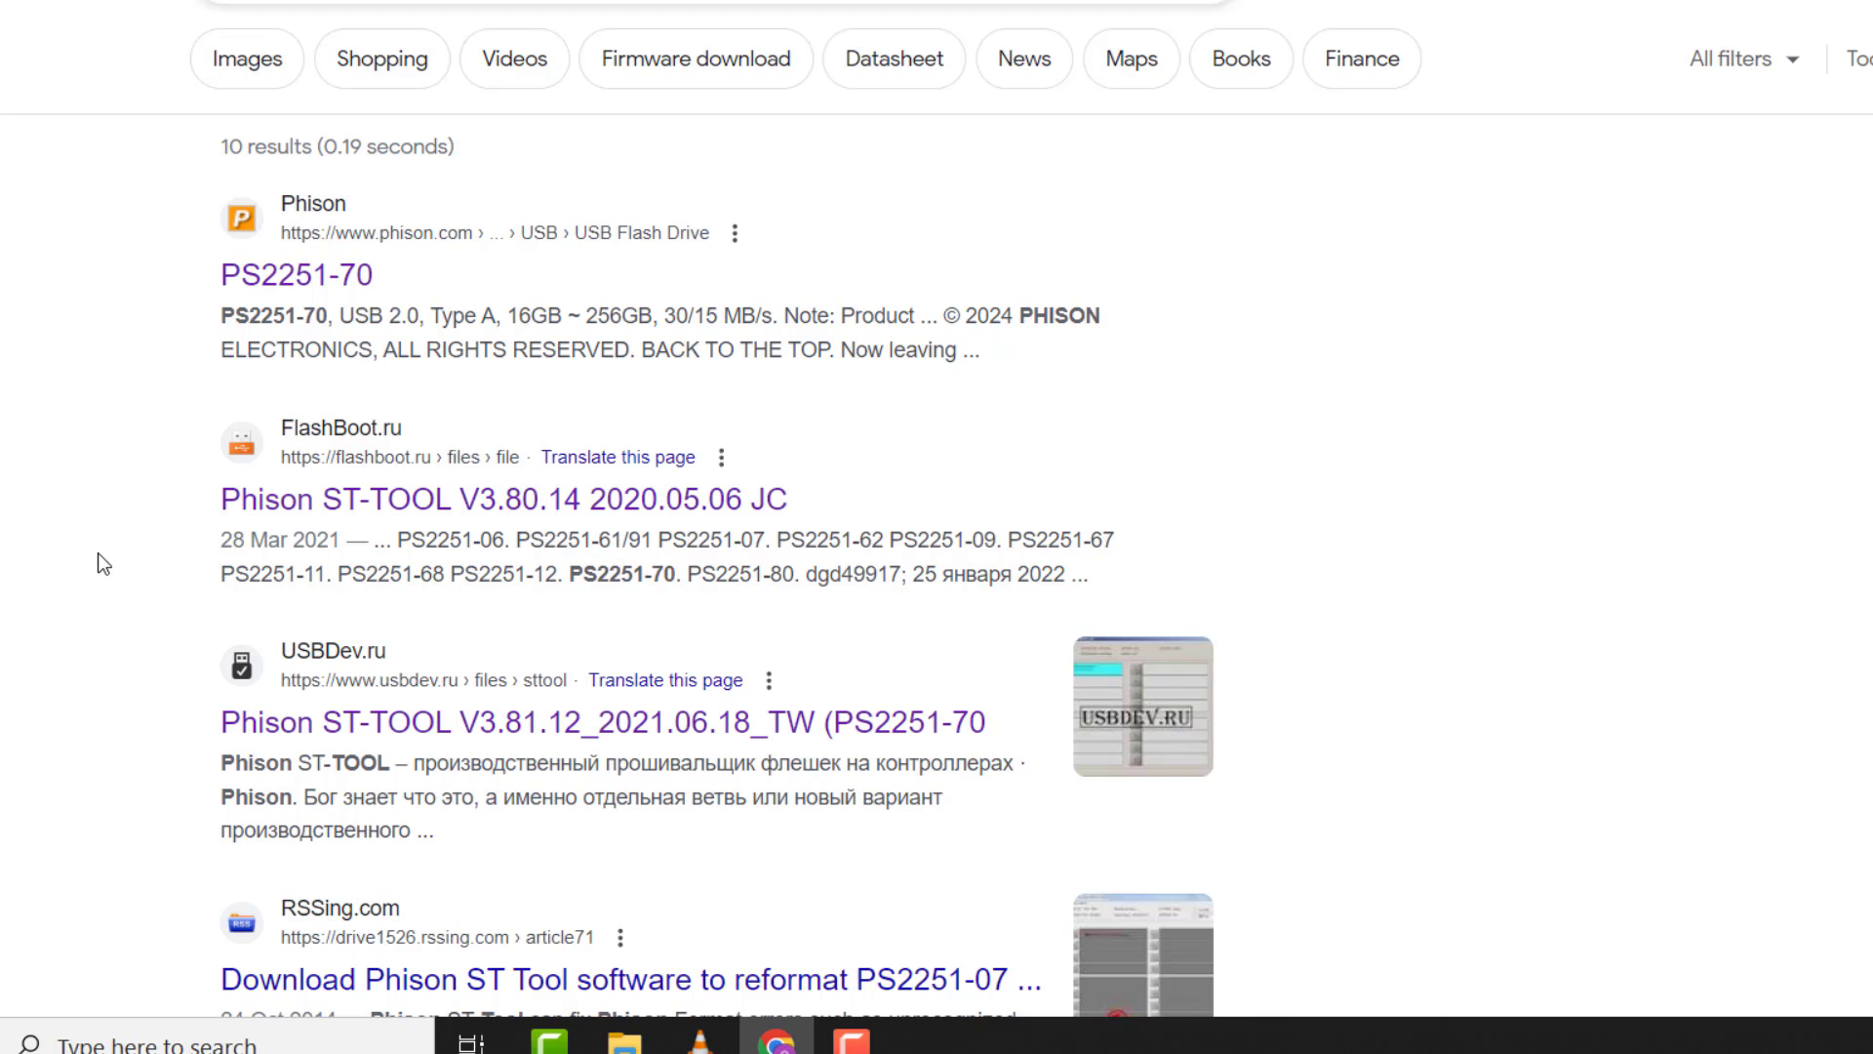
{"action": "left_click", "coordinate": [488, 506]}
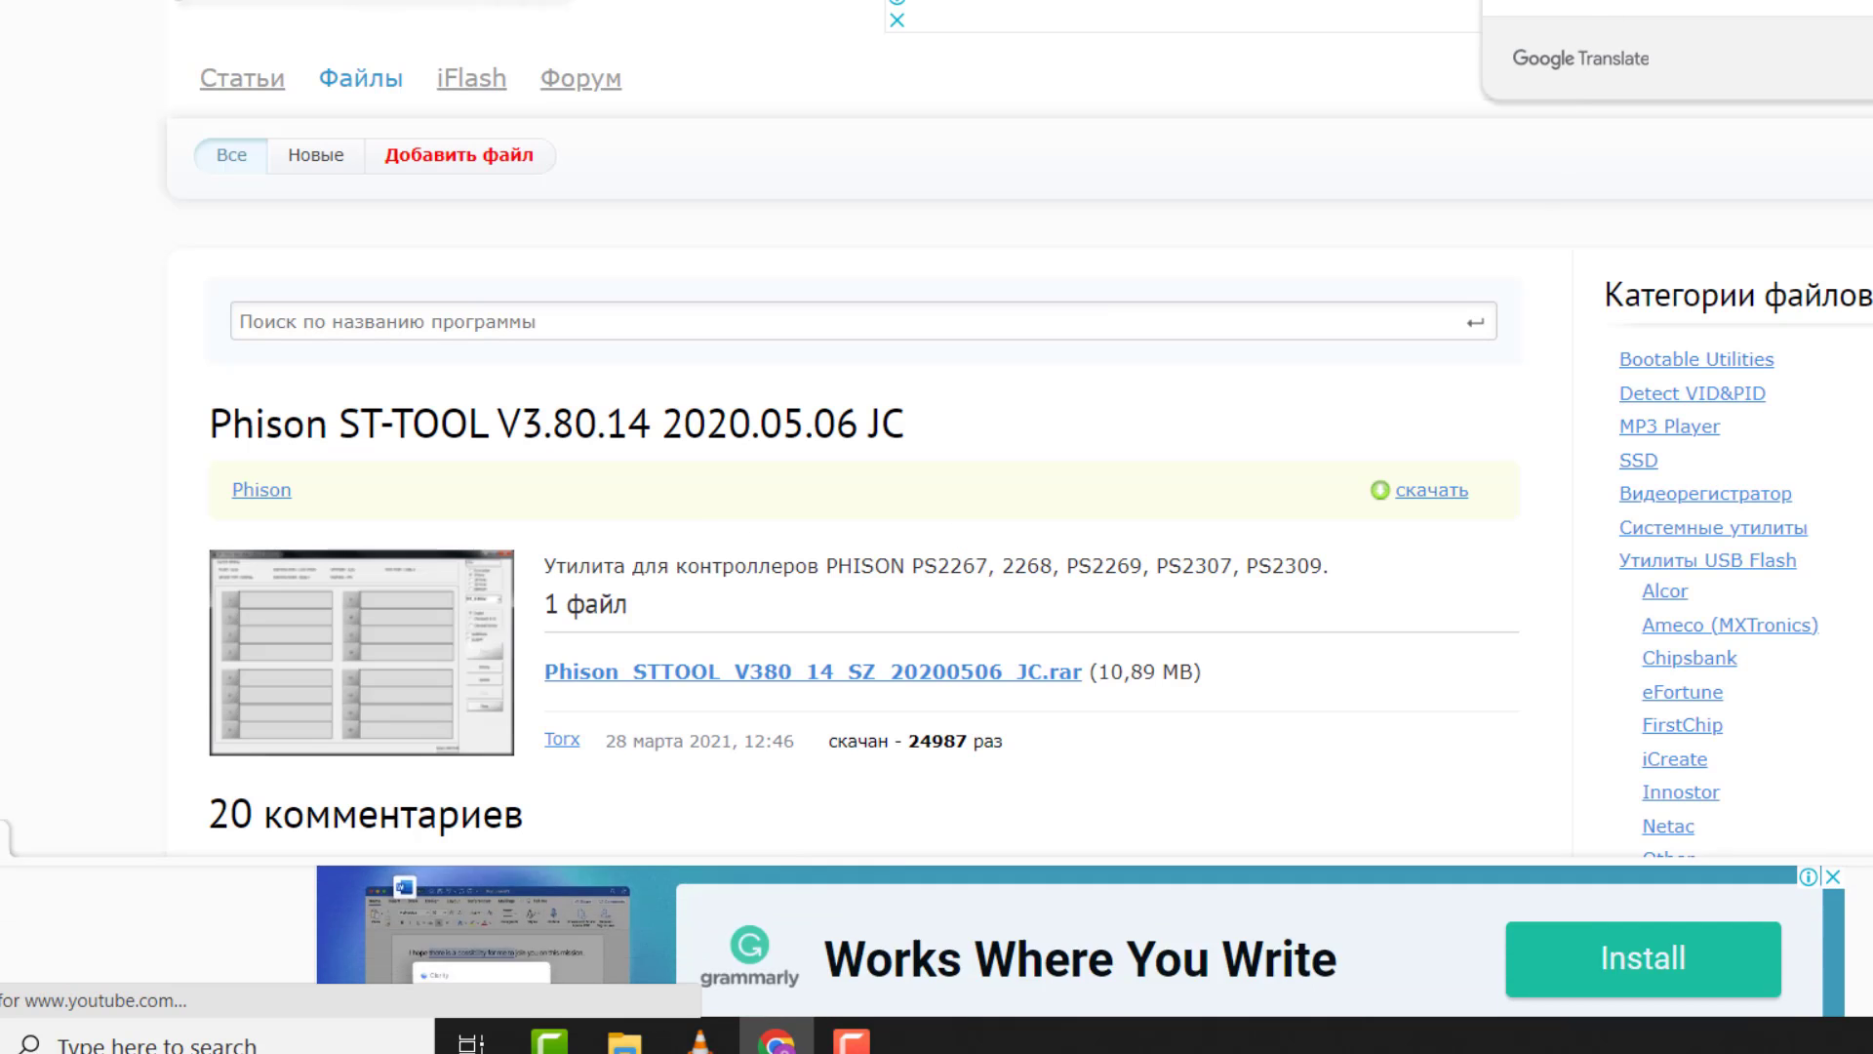
Translate the FlashBoot.ru page to English and download the Phison ST-TOOL V3.80.14 .rar archive.
{"action": "left_click", "coordinate": [1831, 869]}
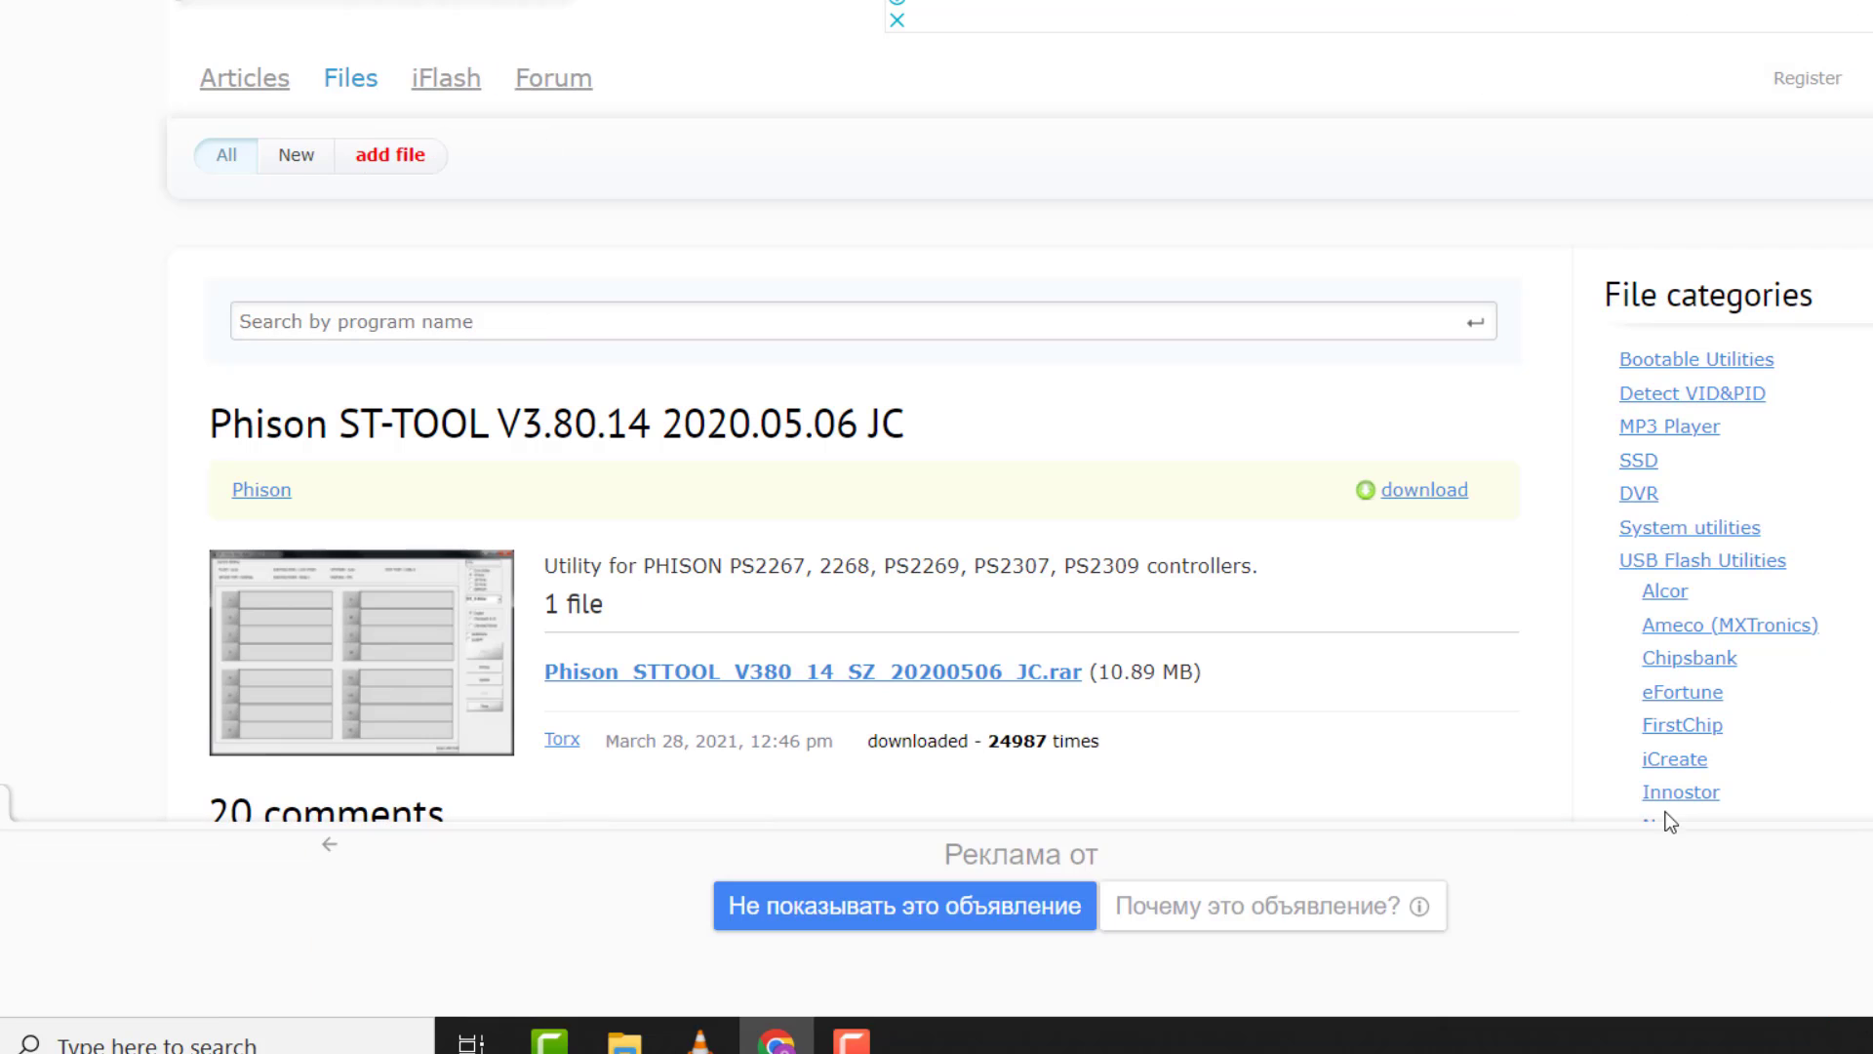
{"action": "left_click", "coordinate": [876, 674]}
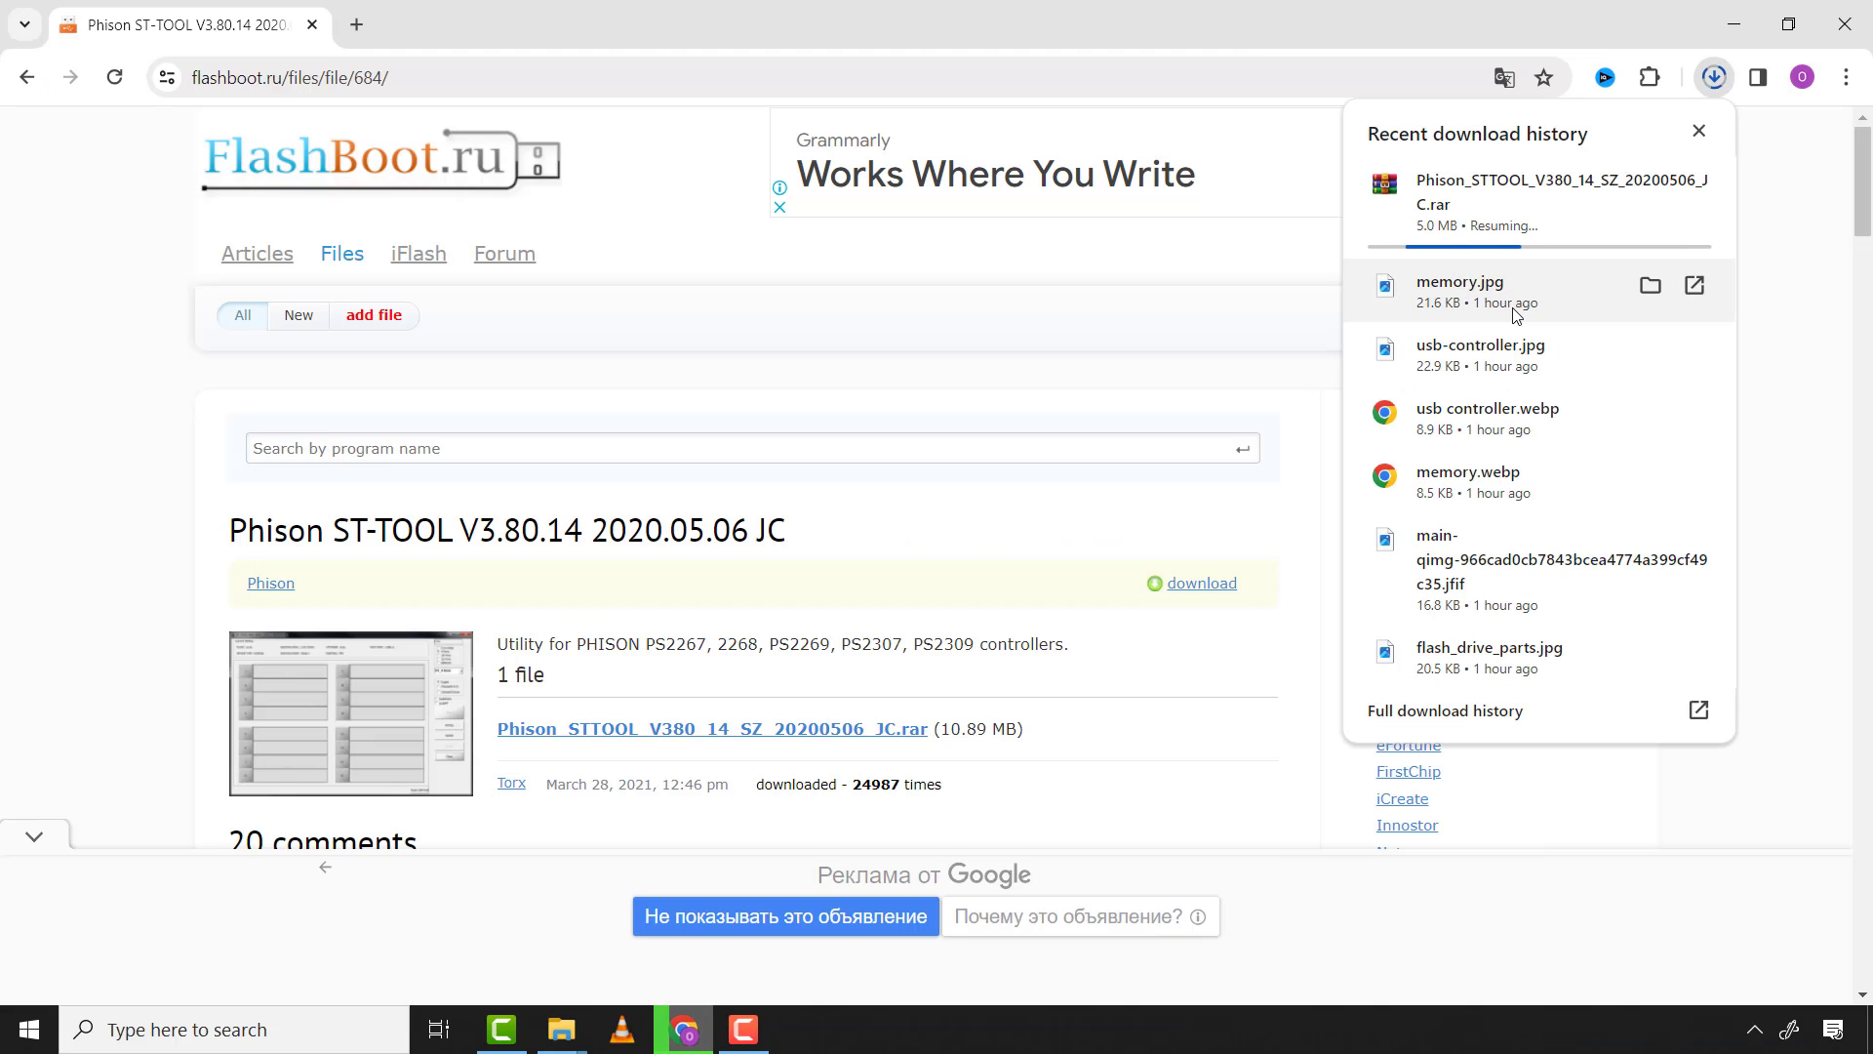
{"action": "left_click", "coordinate": [1477, 202]}
{"action": "left_click", "coordinate": [1729, 23]}
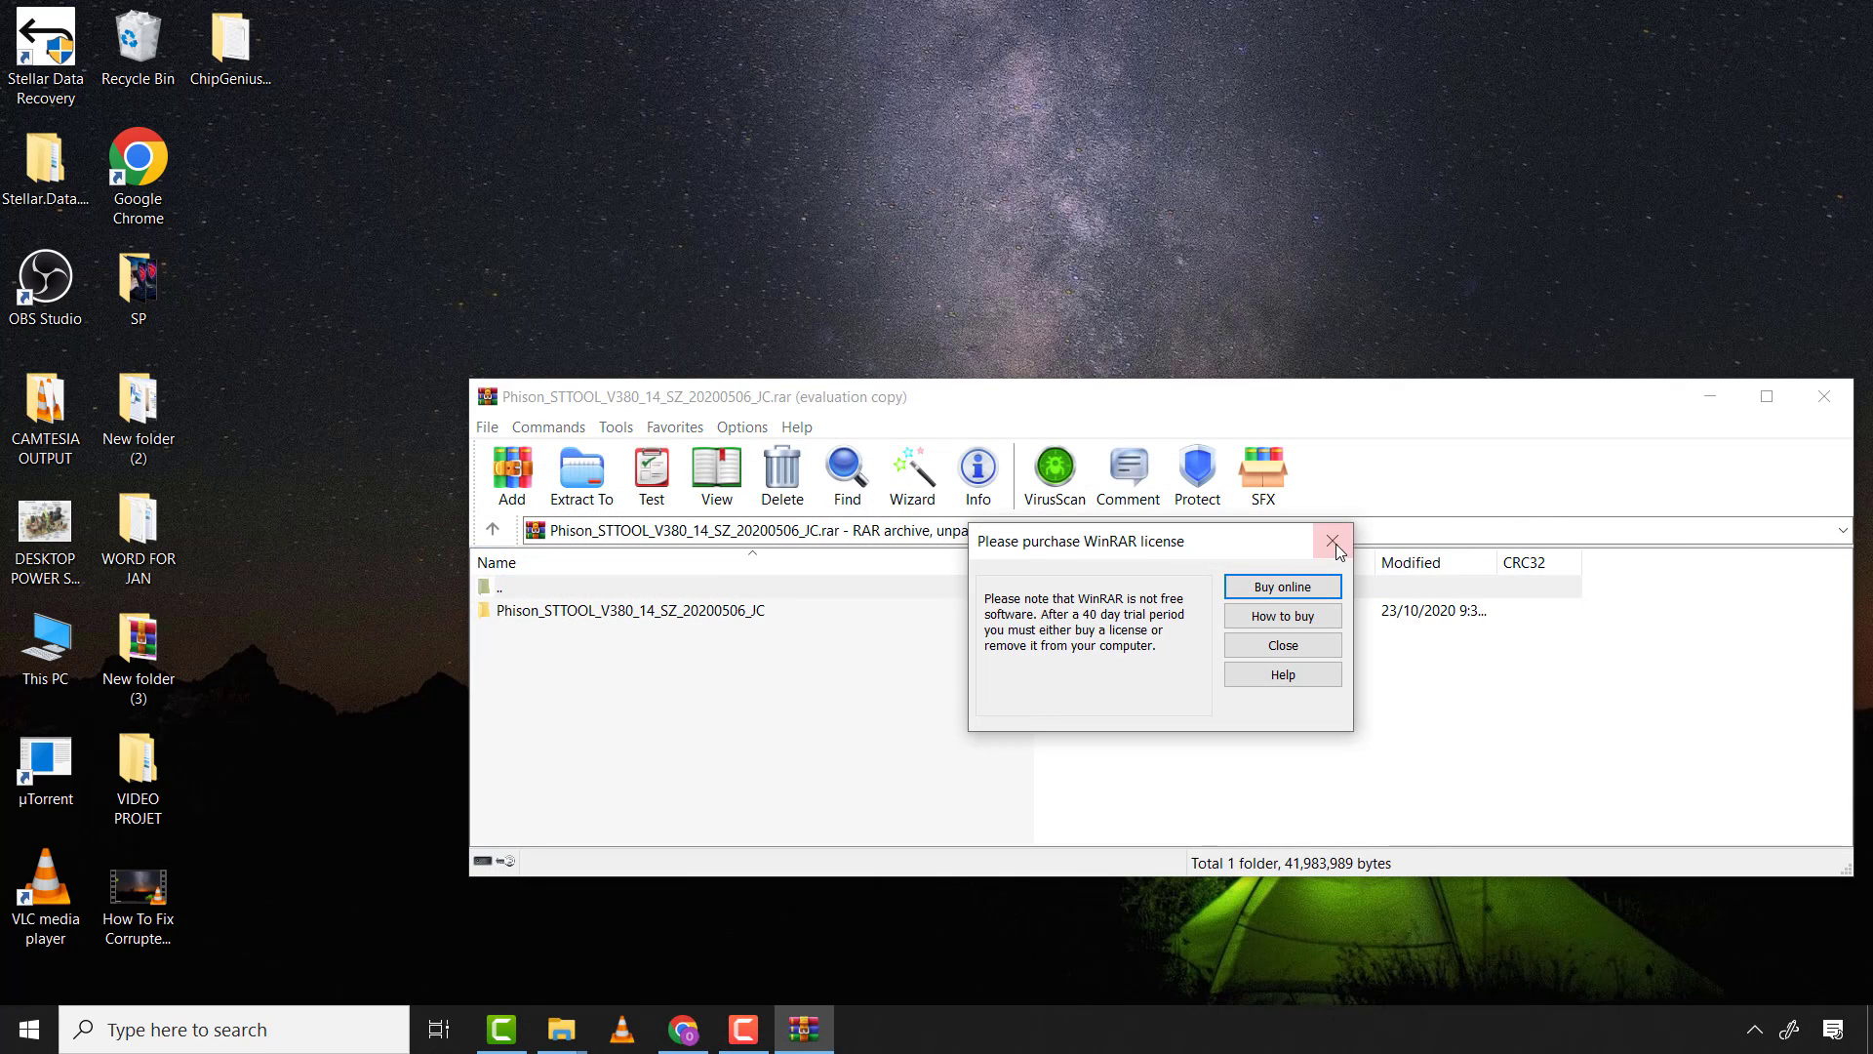
Extract the Phison ST-TOOL folder from WinRAR onto the desktop.
{"action": "left_click", "coordinate": [1335, 544]}
{"action": "left_click_drag", "start_coordinate": [747, 611], "coordinate": [647, 274]}
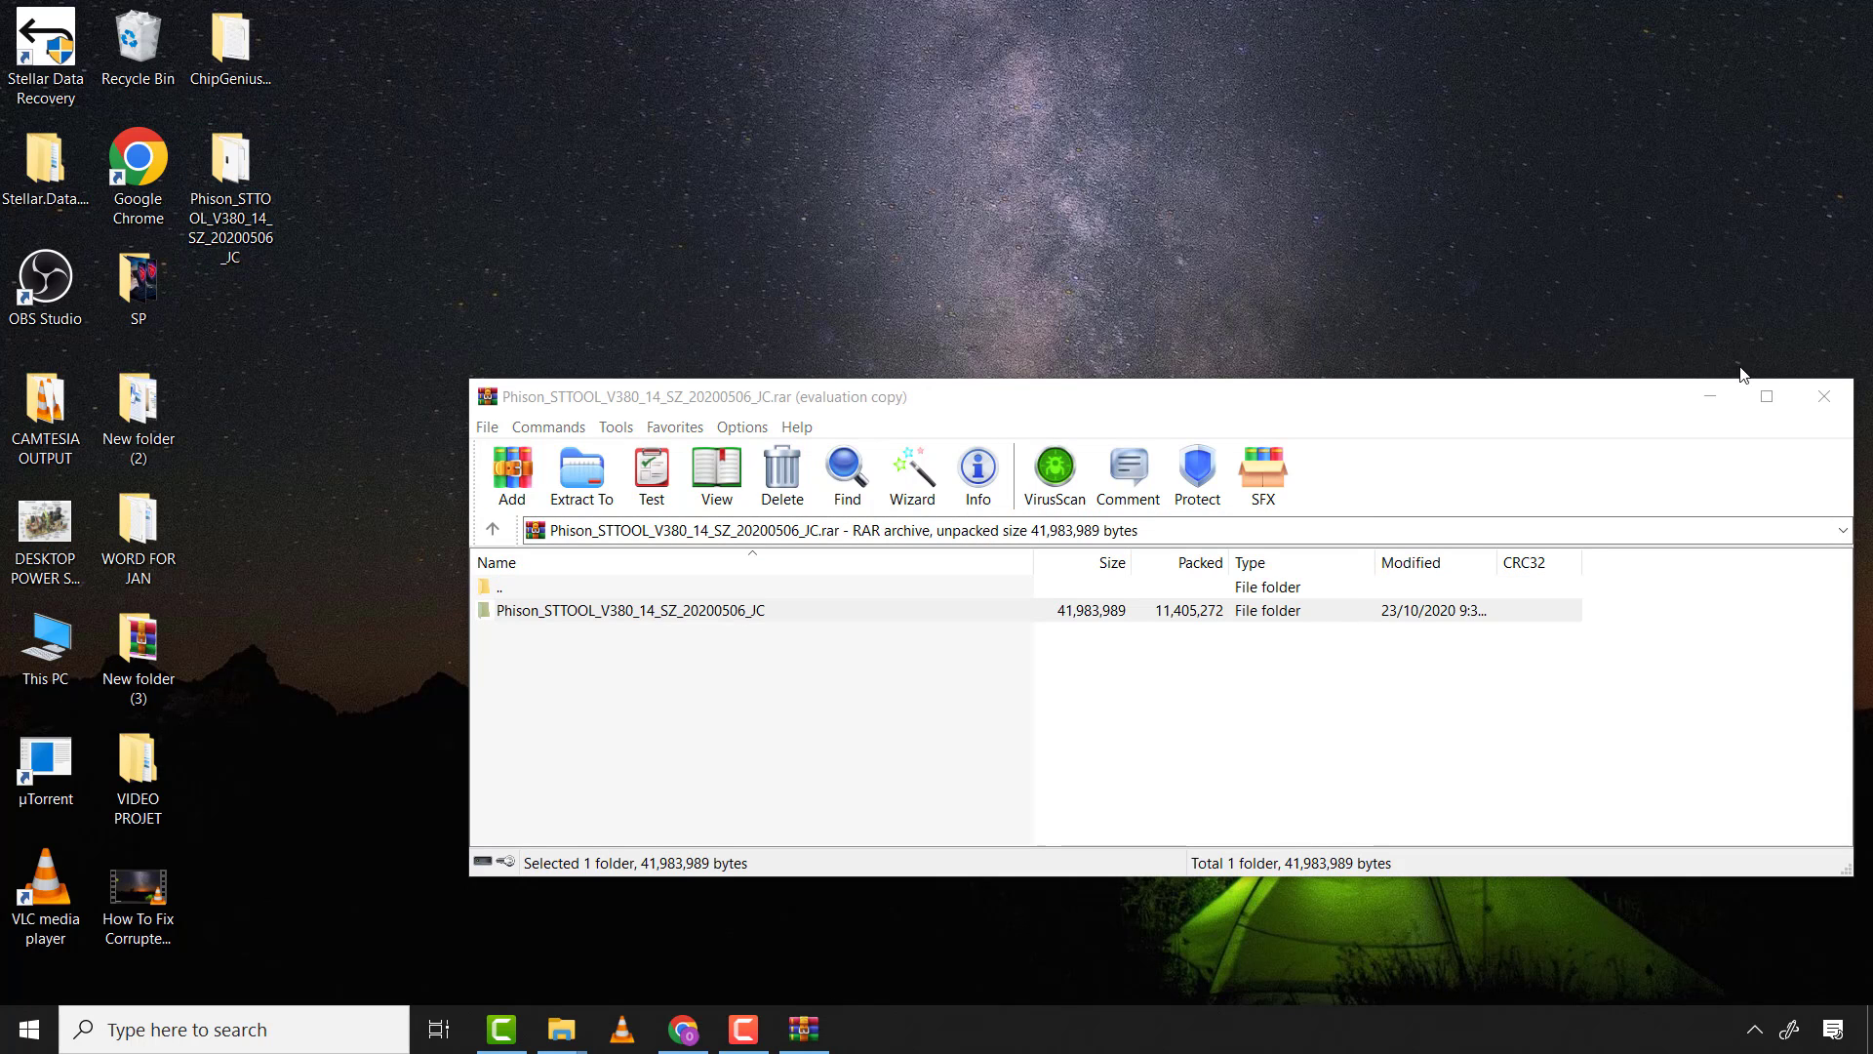
{"action": "left_click", "coordinate": [1824, 395]}
Launch STTOOL_F1_90_v200_00_SZ.exe from the extracted Phison folder to detect the Toshiba drive.
{"action": "double_click", "coordinate": [229, 168]}
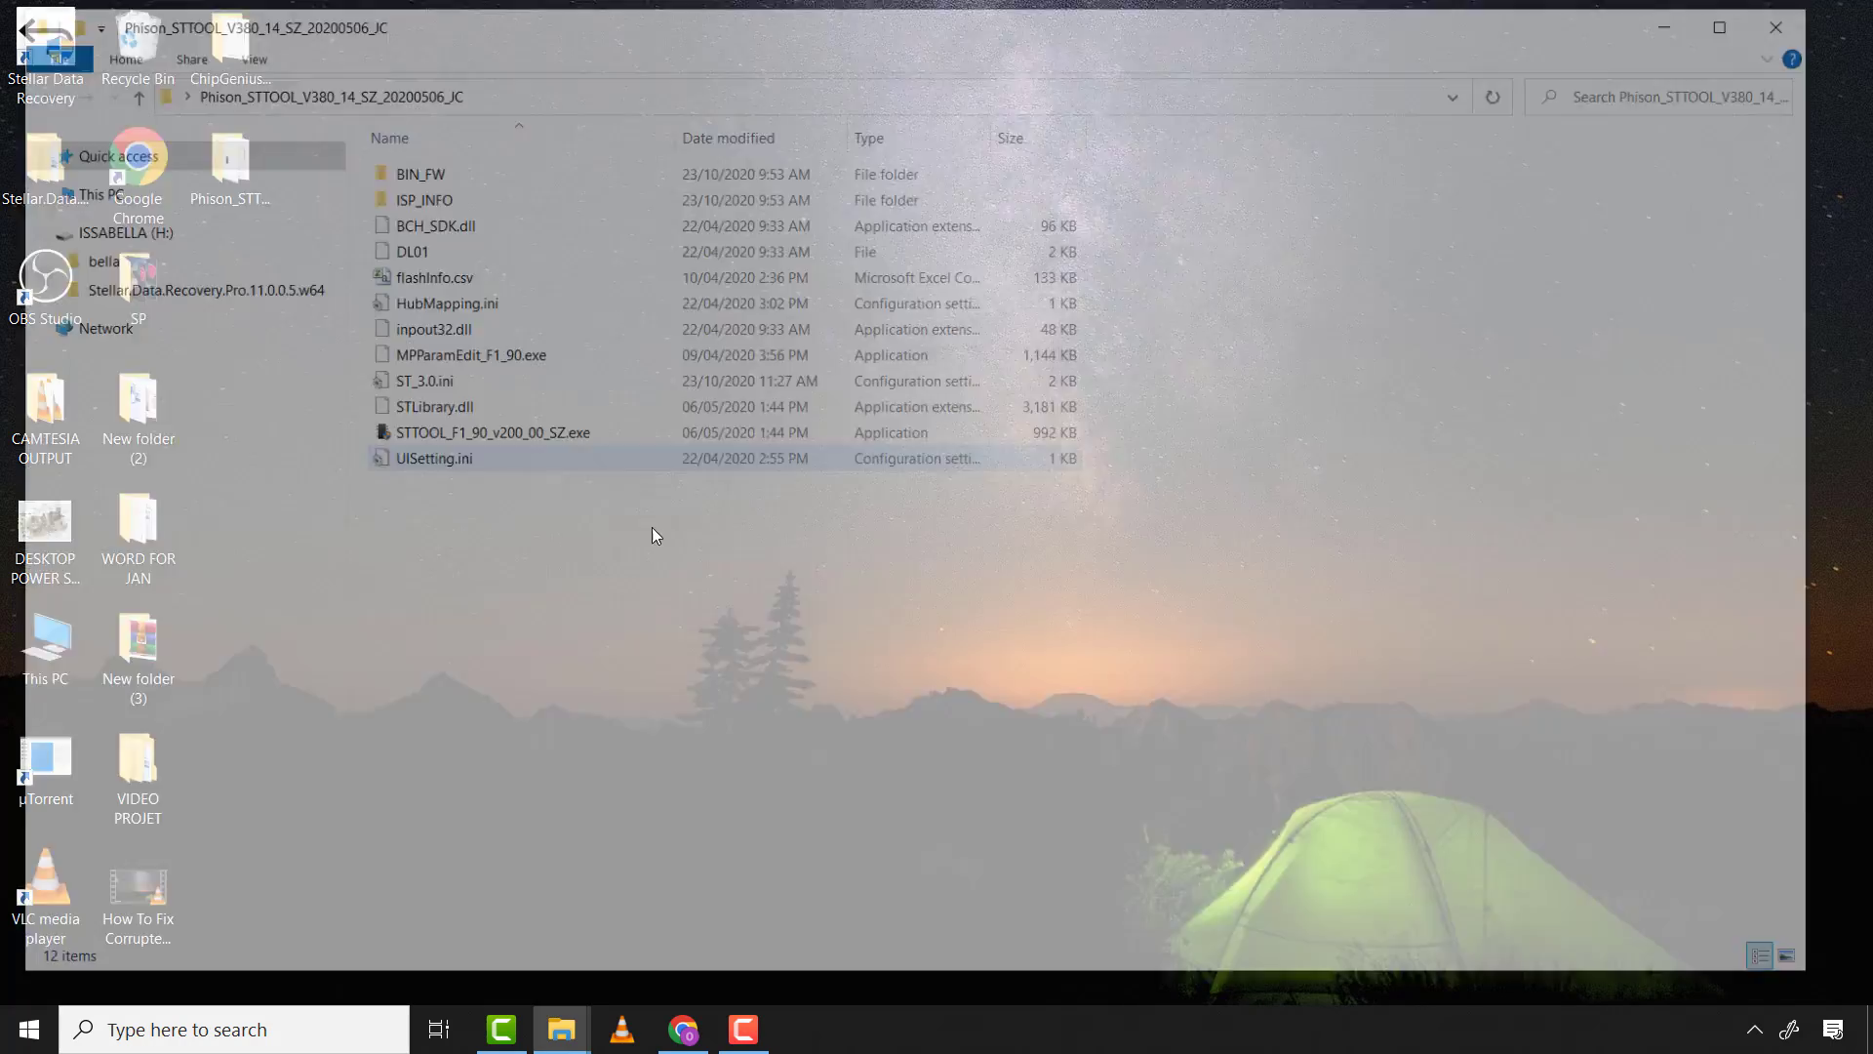
{"action": "left_click", "coordinate": [495, 441]}
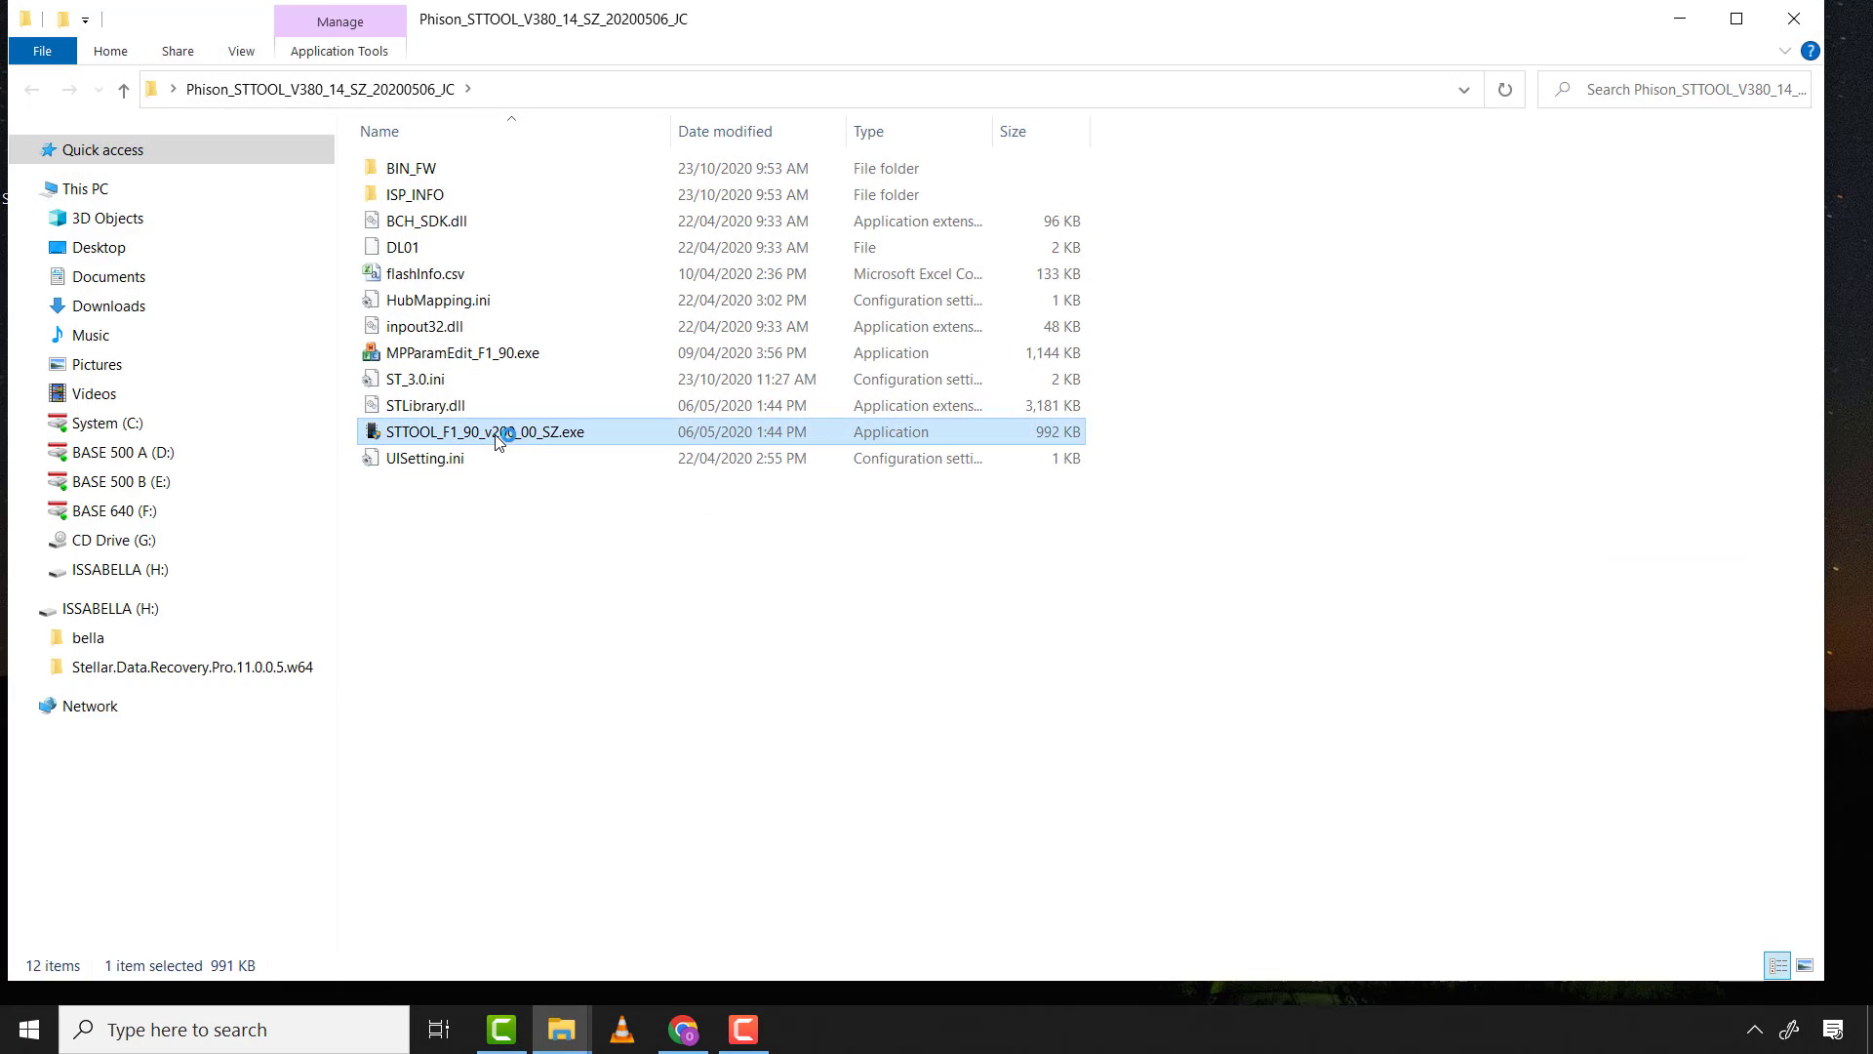
{"action": "double_click", "coordinate": [498, 436]}
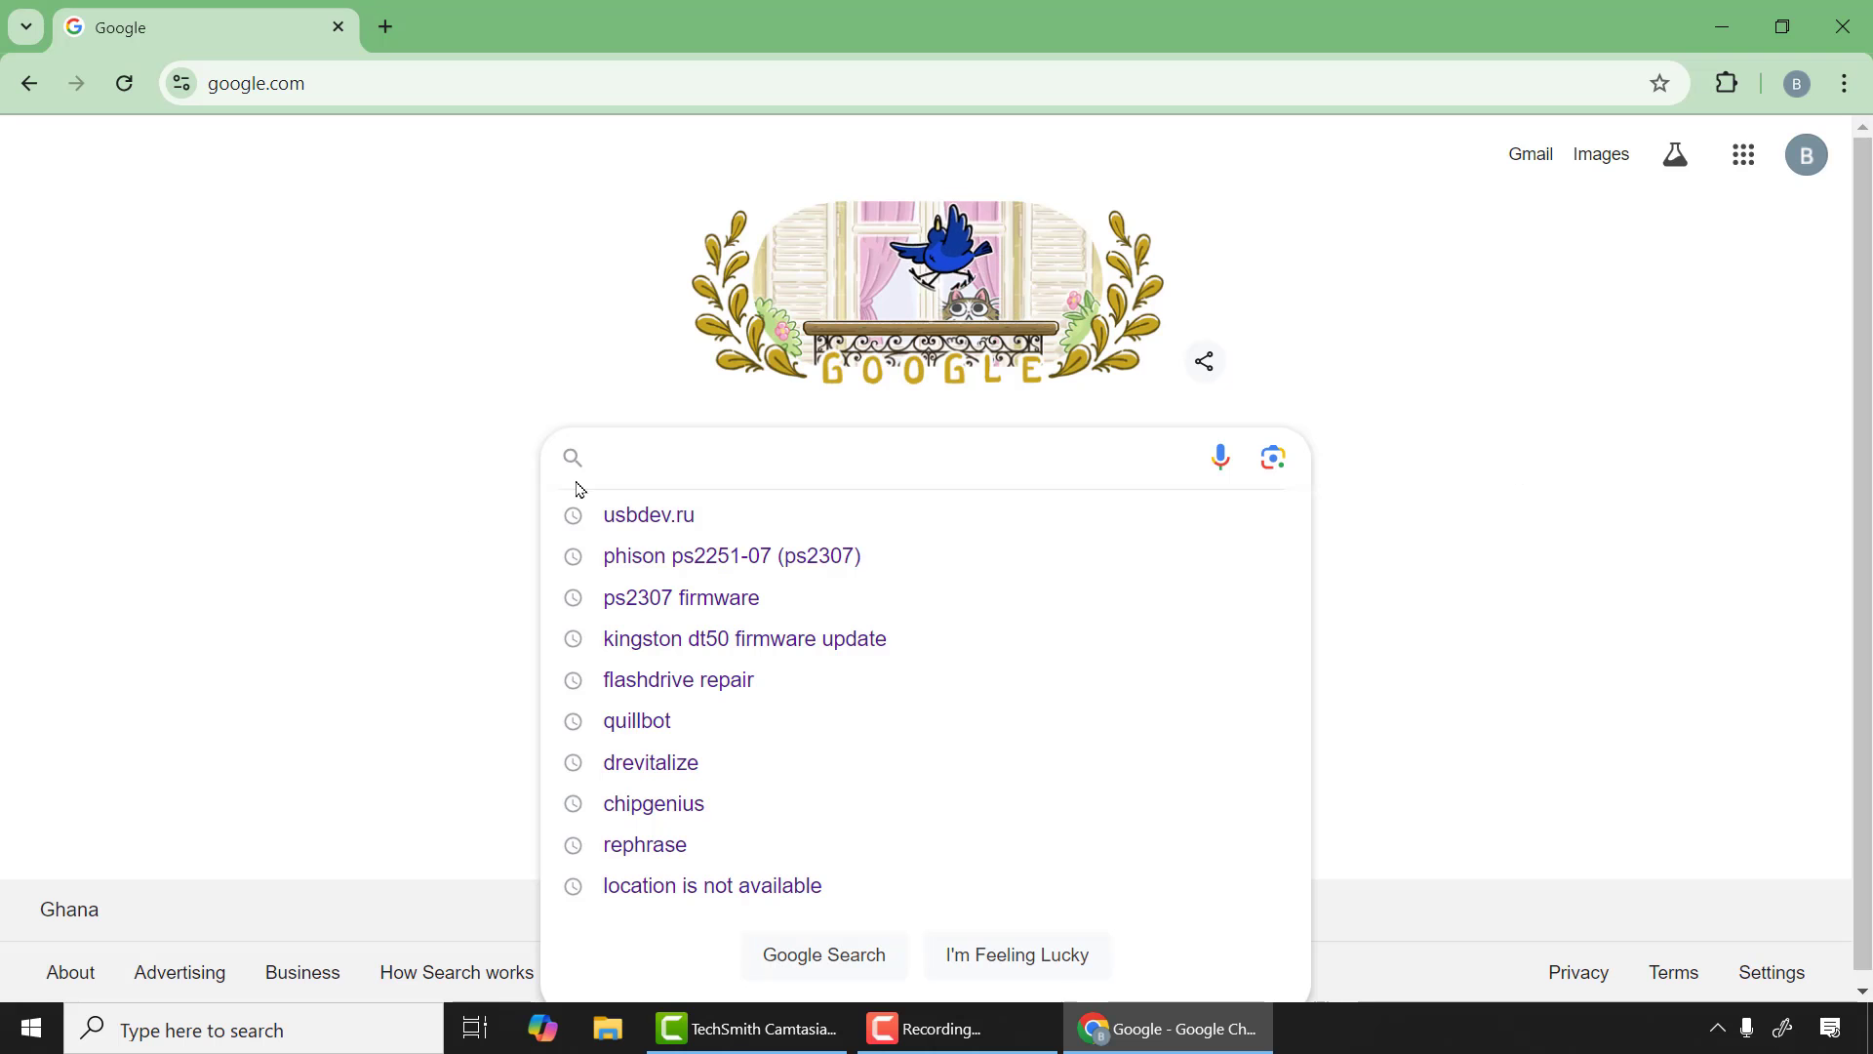
Search Google for USBDEV.RU.
{"action": "left_click", "coordinate": [469, 541]}
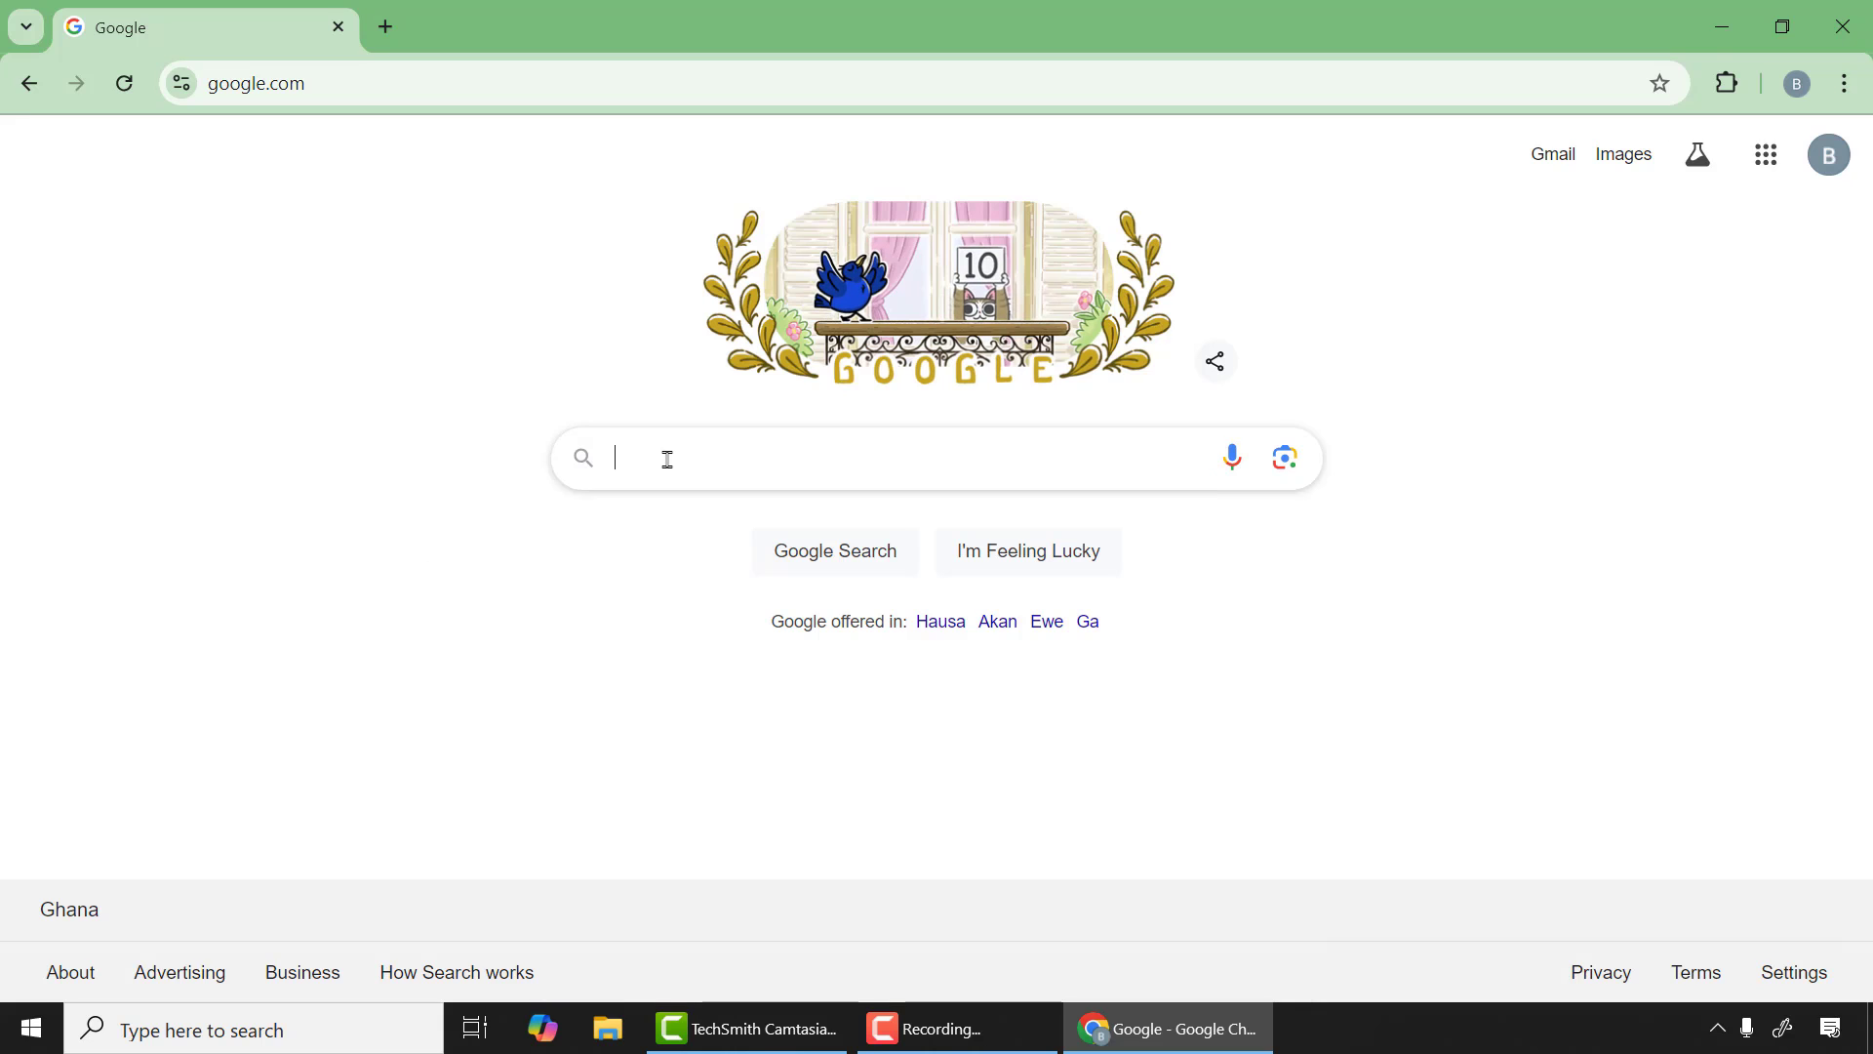
{"action": "left_click", "coordinate": [661, 459]}
{"action": "type", "text": "USBDEV.RU"}
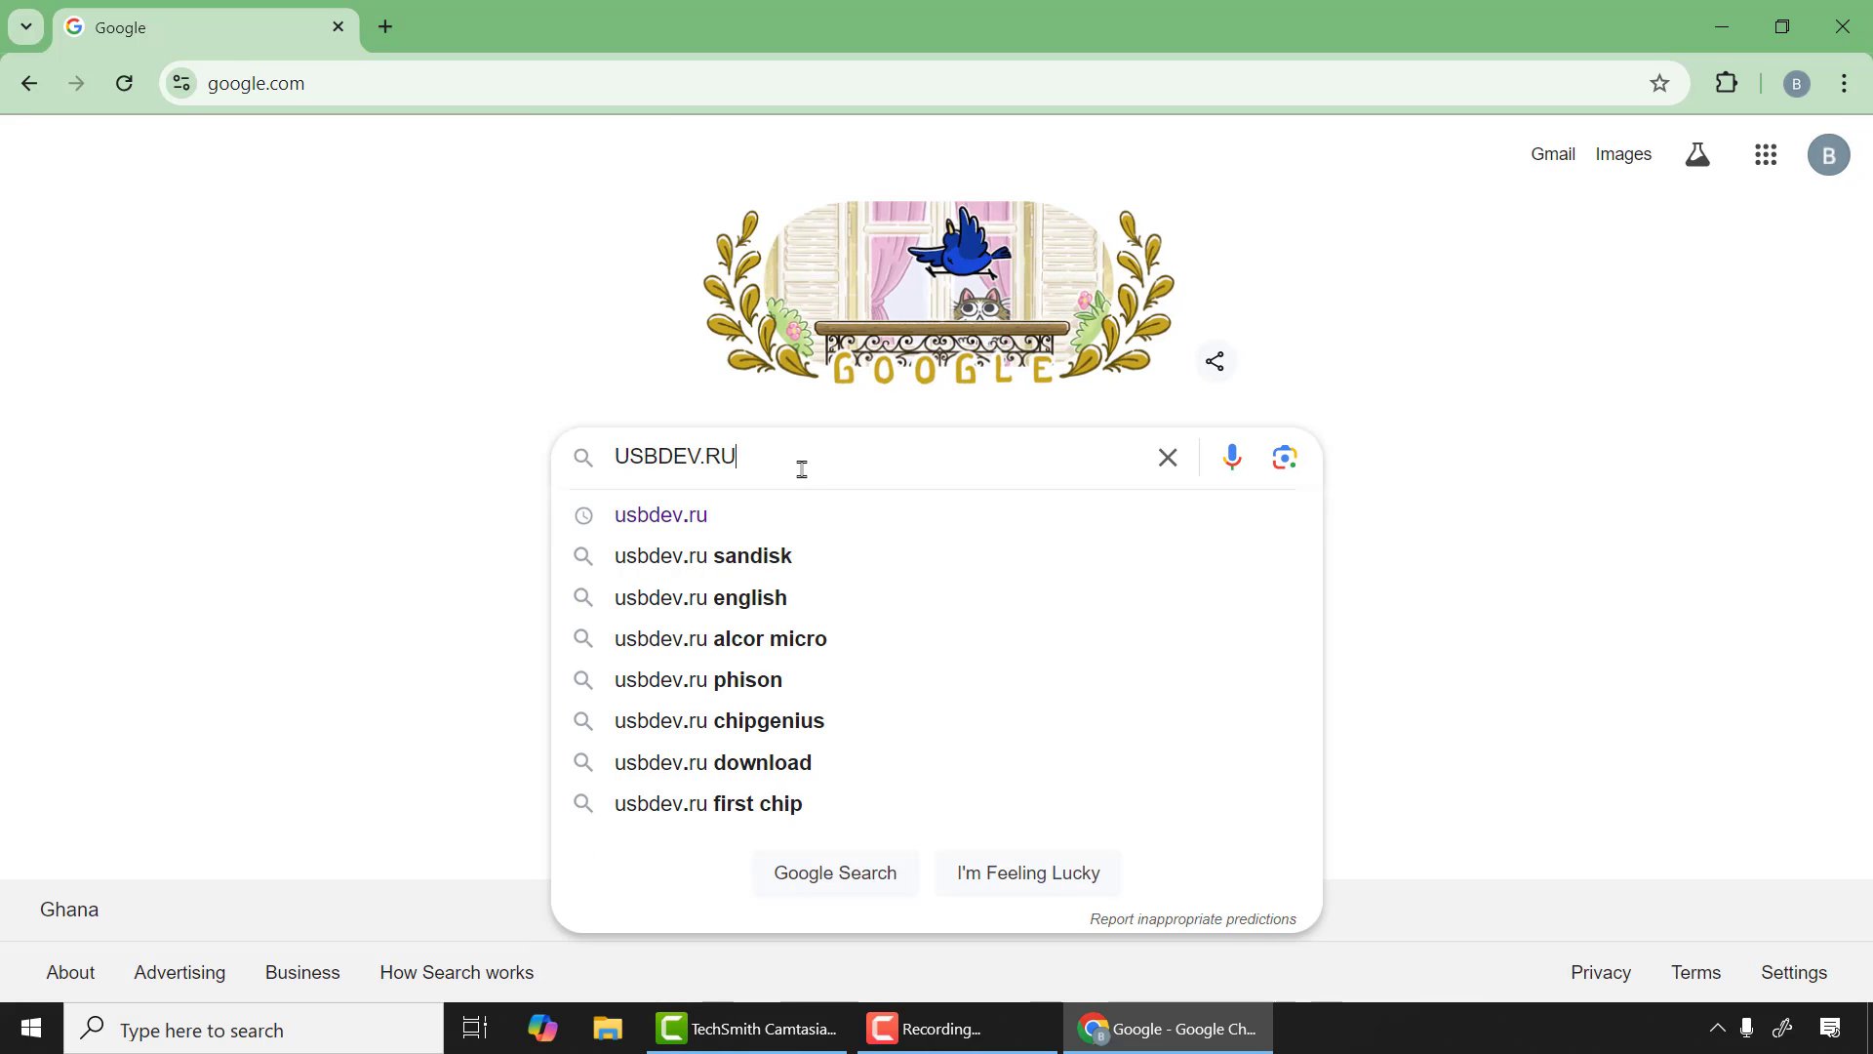
{"action": "key", "text": "Return"}
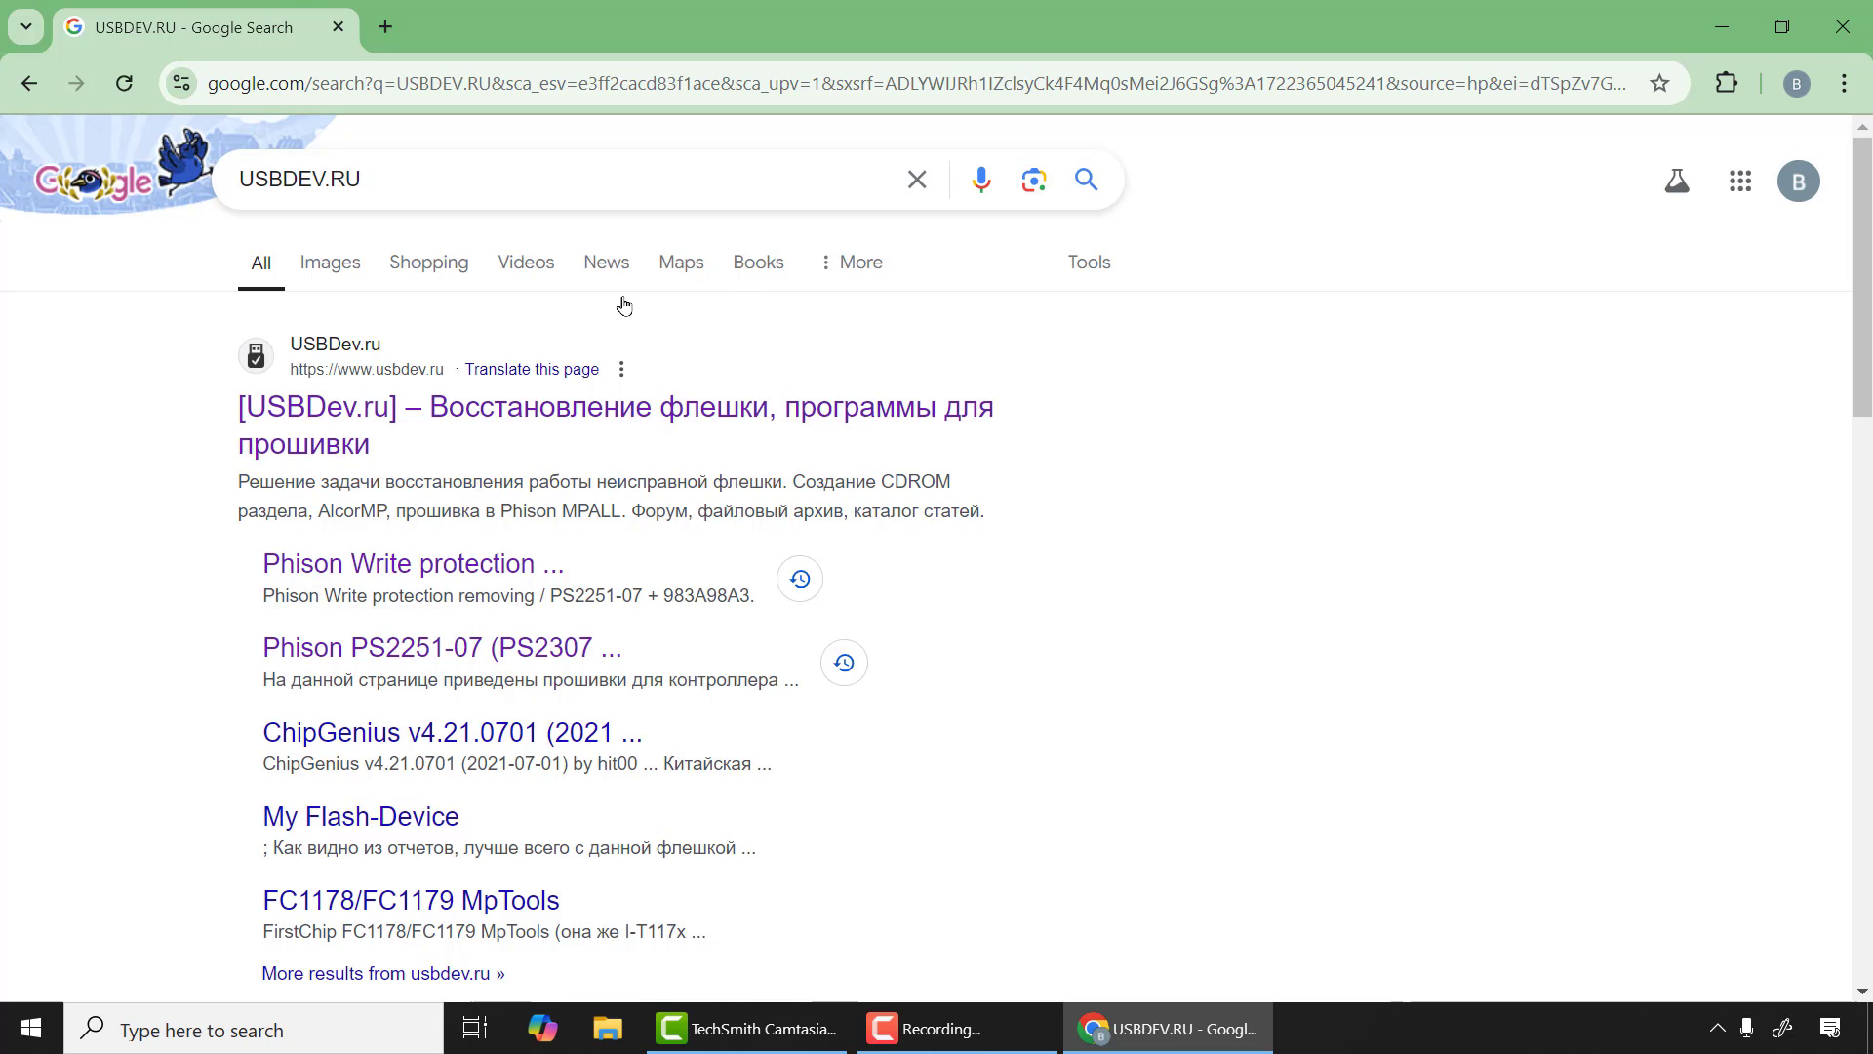
Translate the results into English via Chrome's menu and go to the first usbdev.ru result.
{"action": "left_click", "coordinate": [1842, 90]}
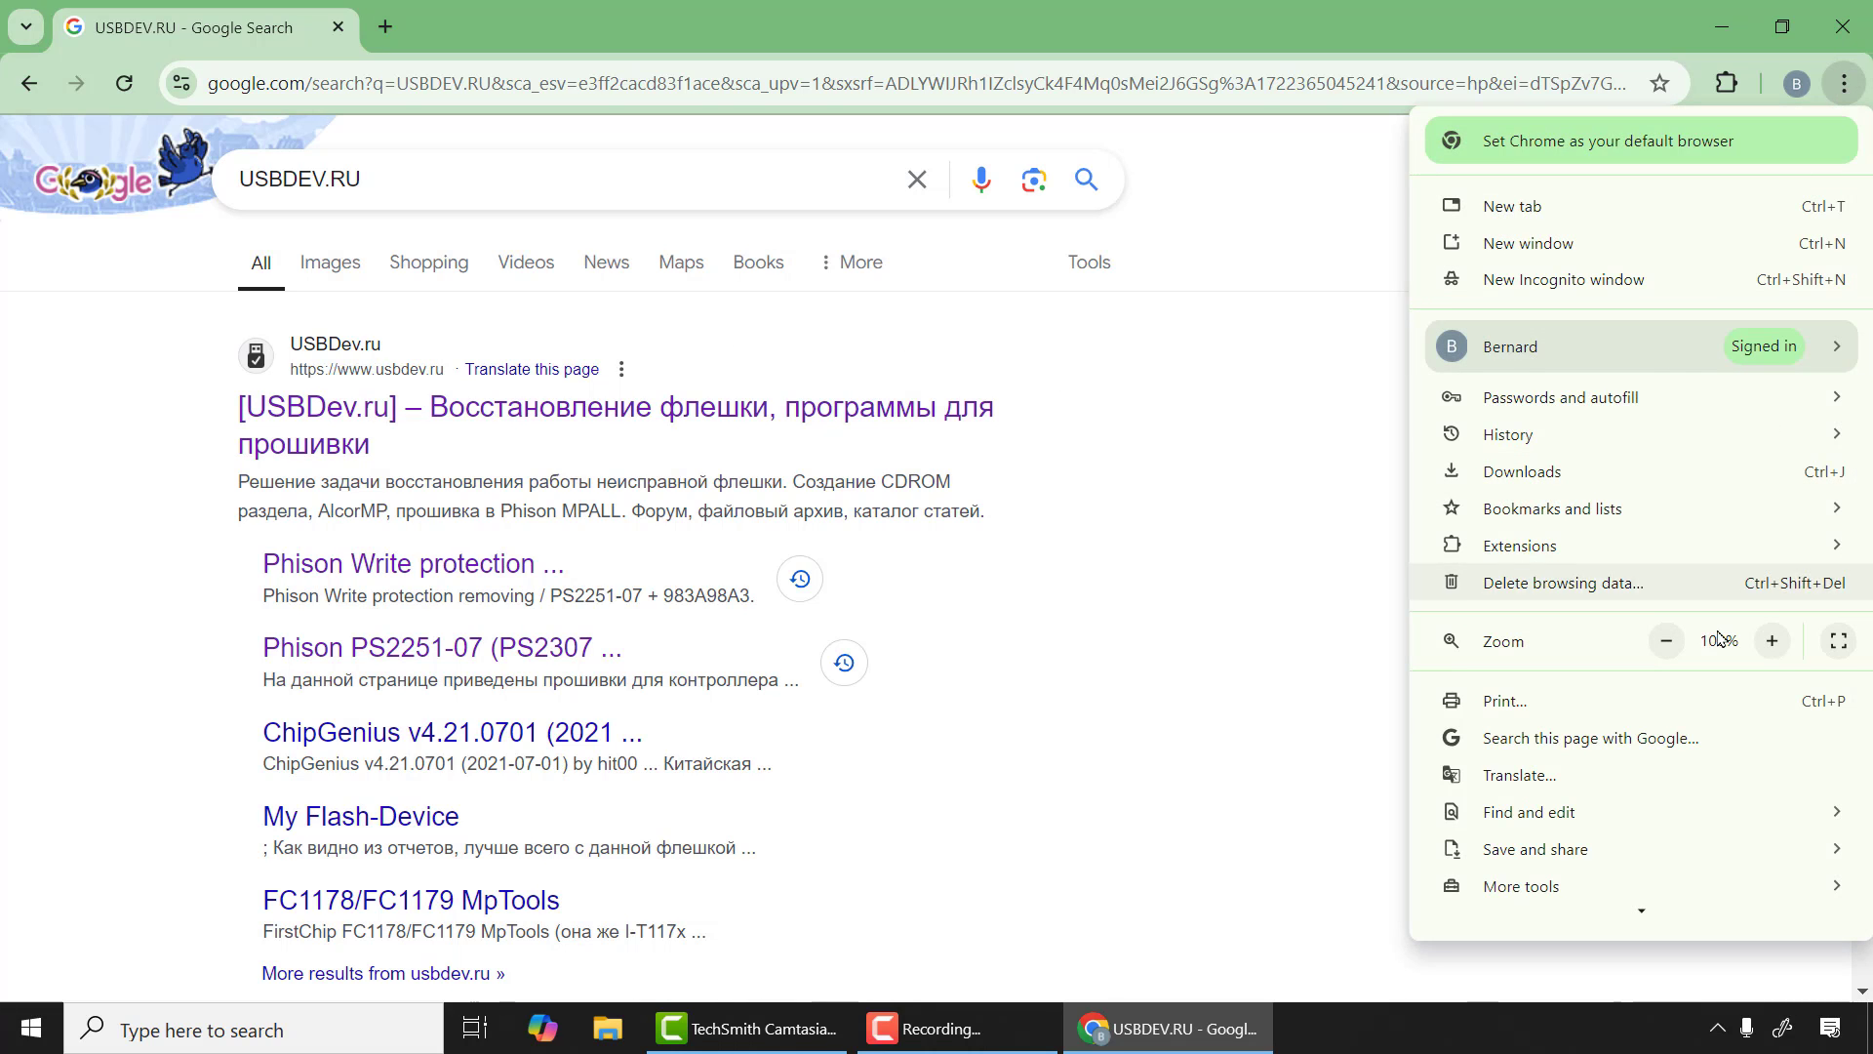
{"action": "left_click", "coordinate": [1527, 776]}
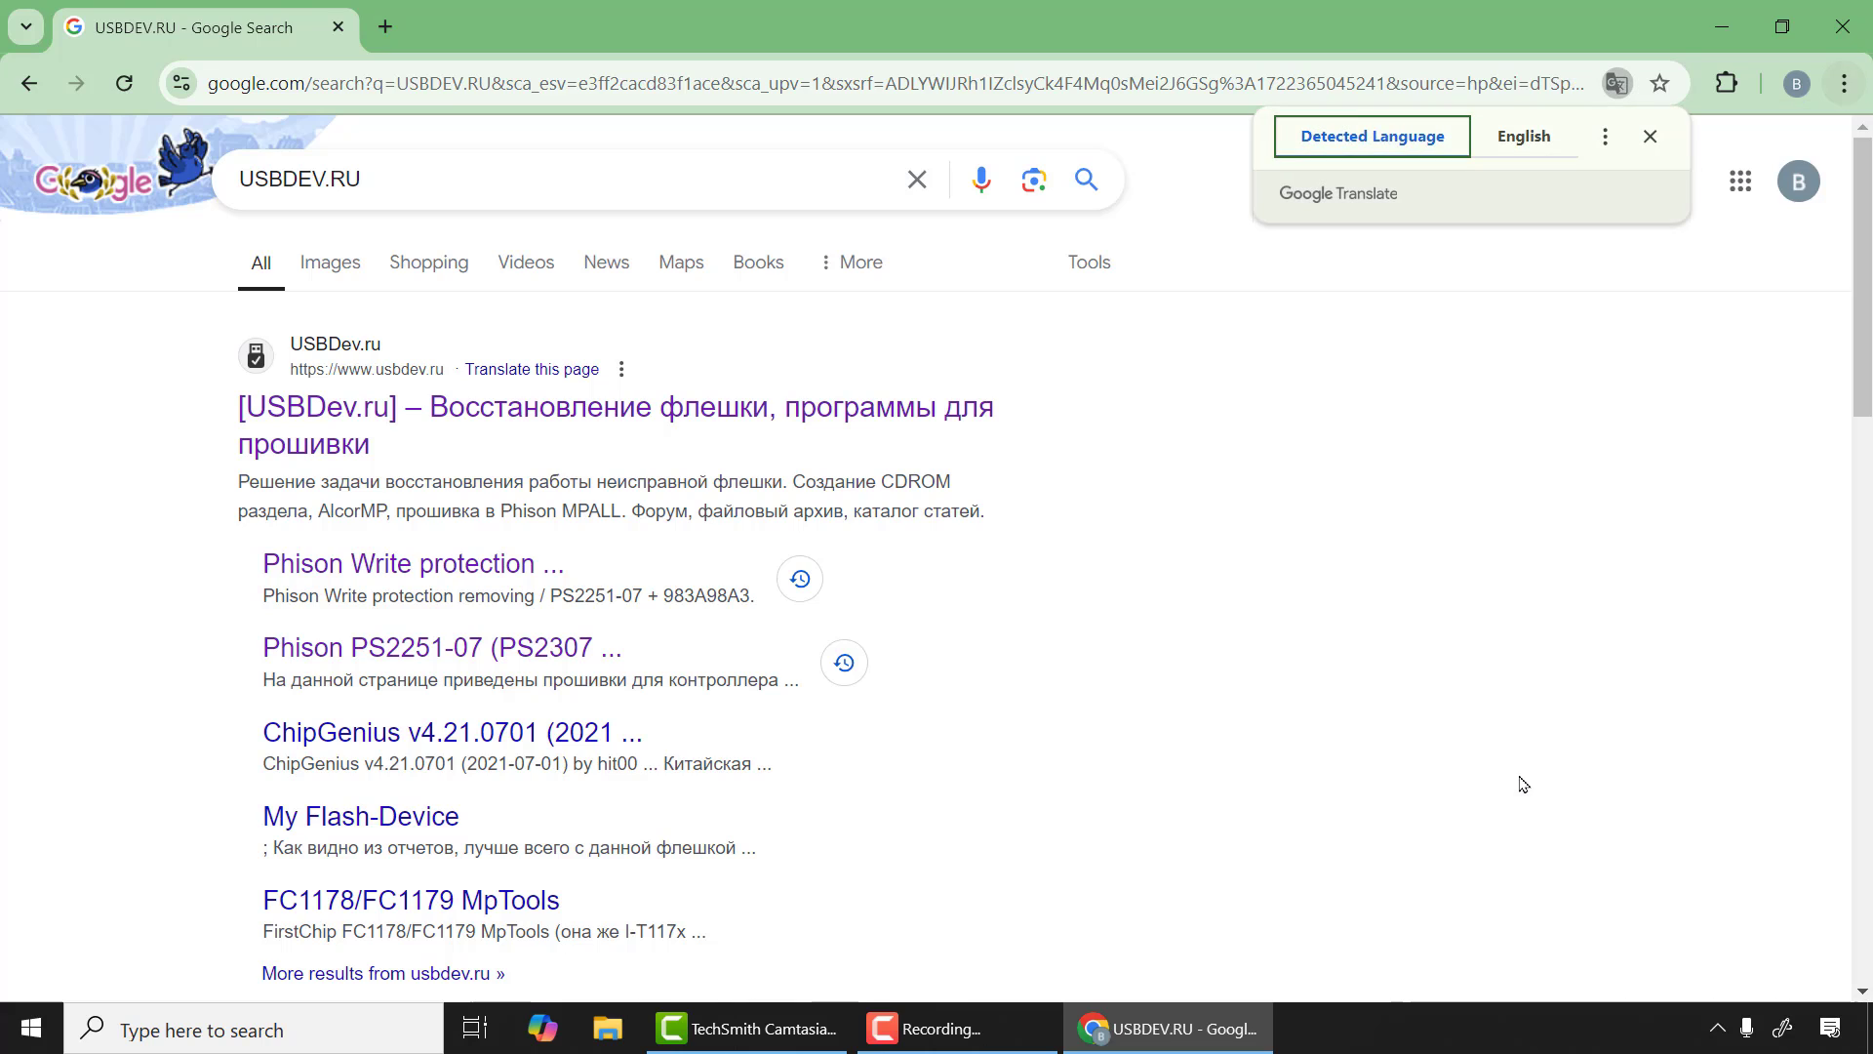
{"action": "left_click", "coordinate": [1524, 147]}
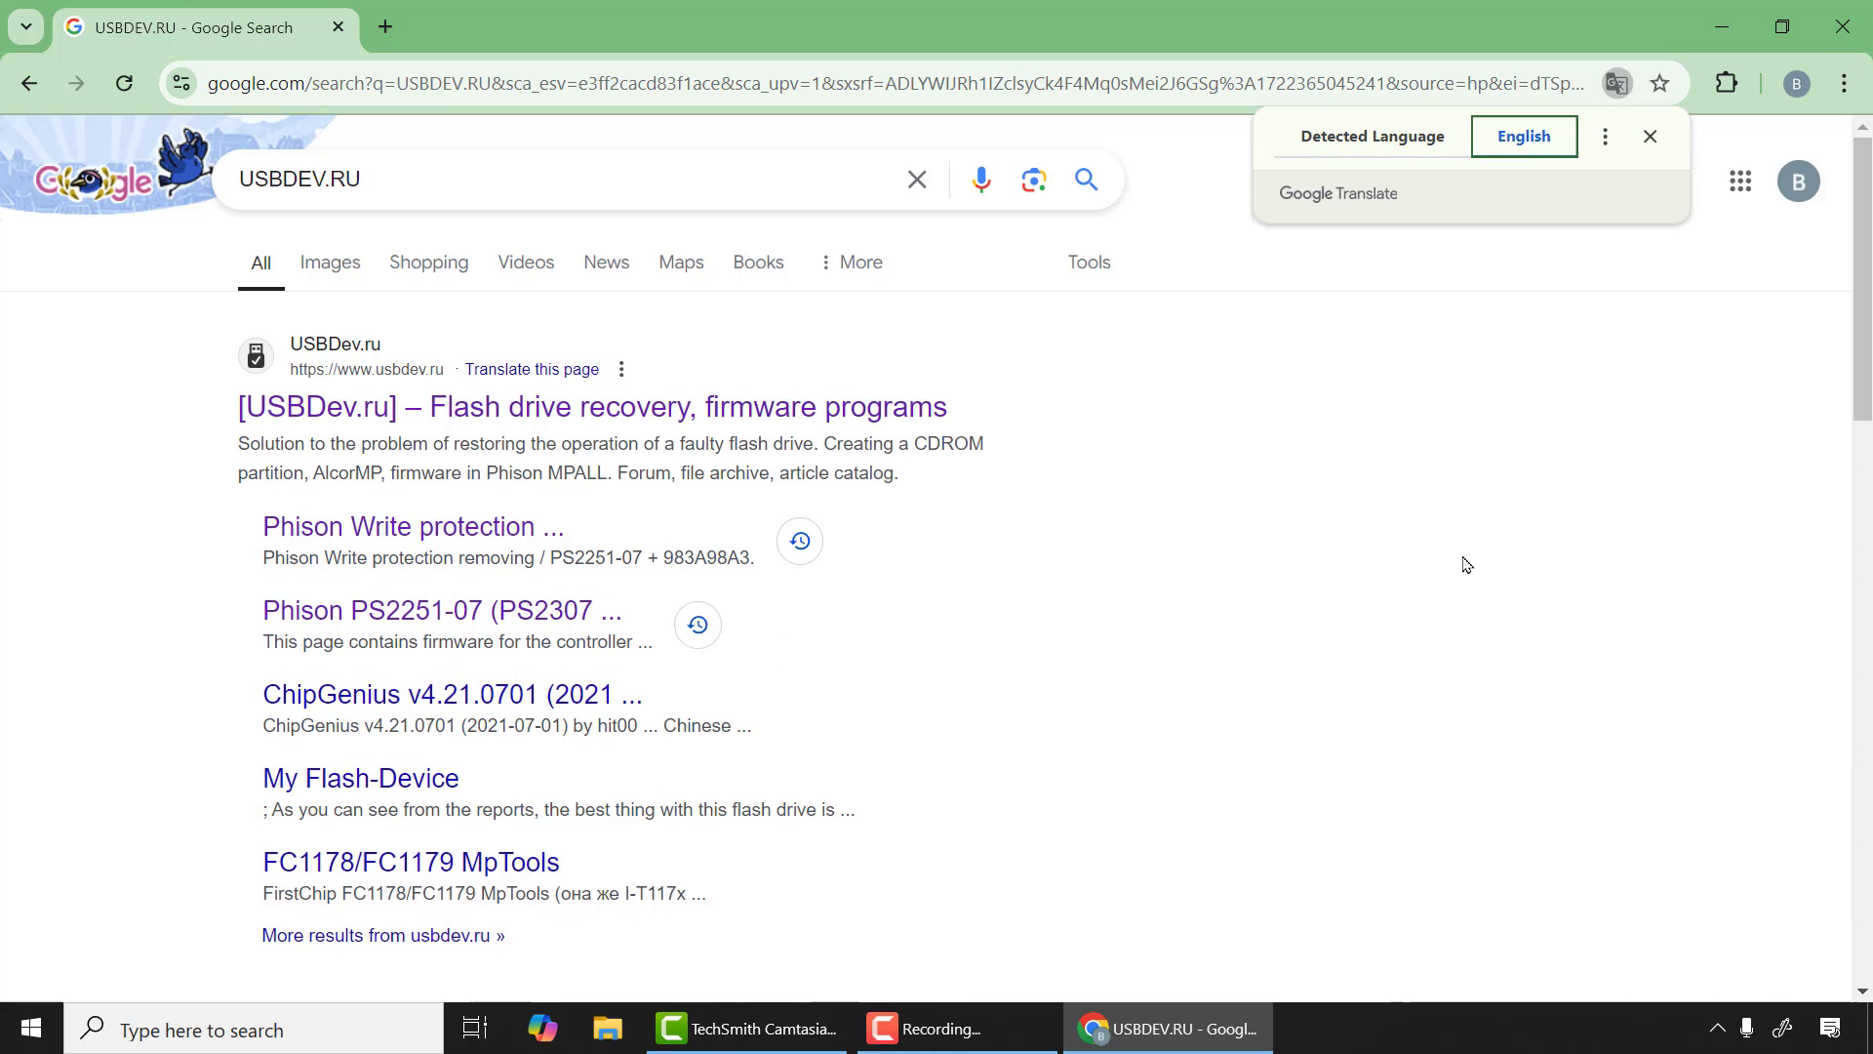
{"action": "left_click", "coordinate": [530, 415]}
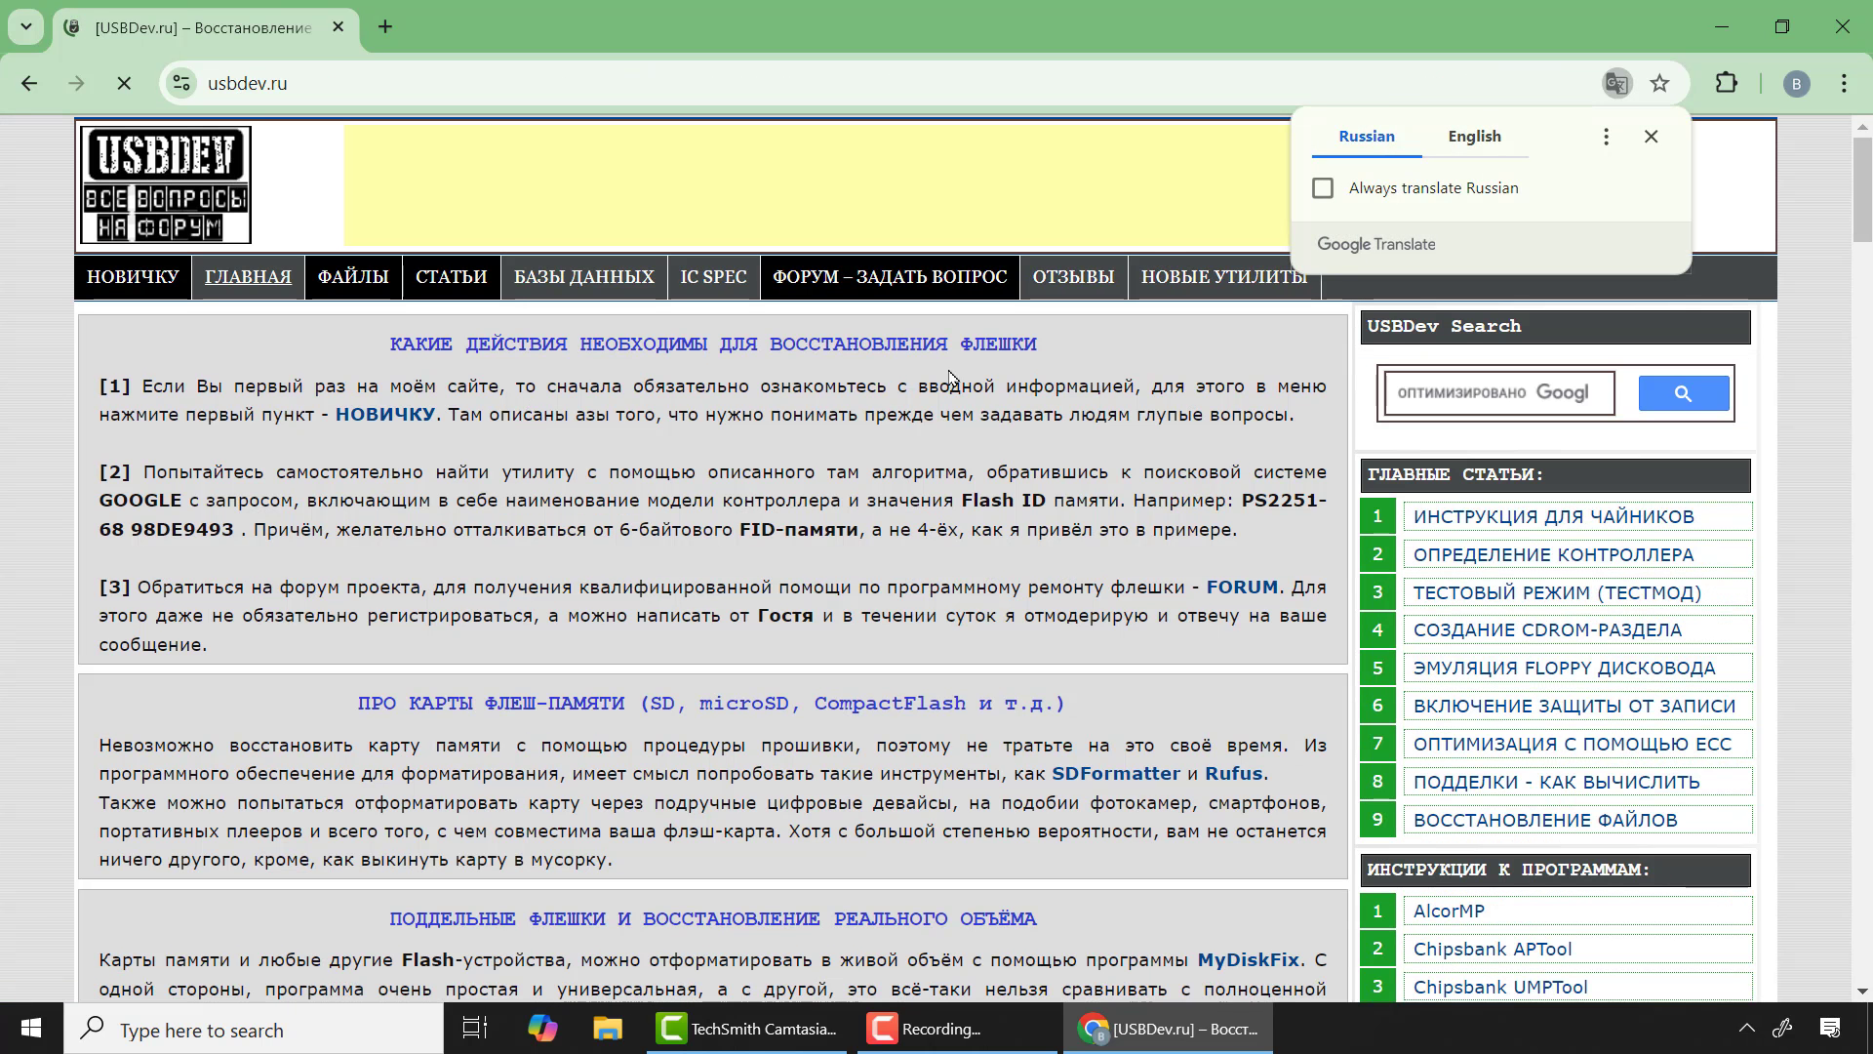
Show USBDev.ru in English and go to its FILES section with the controller manufacturers catalogue.
{"action": "left_click", "coordinate": [1476, 139]}
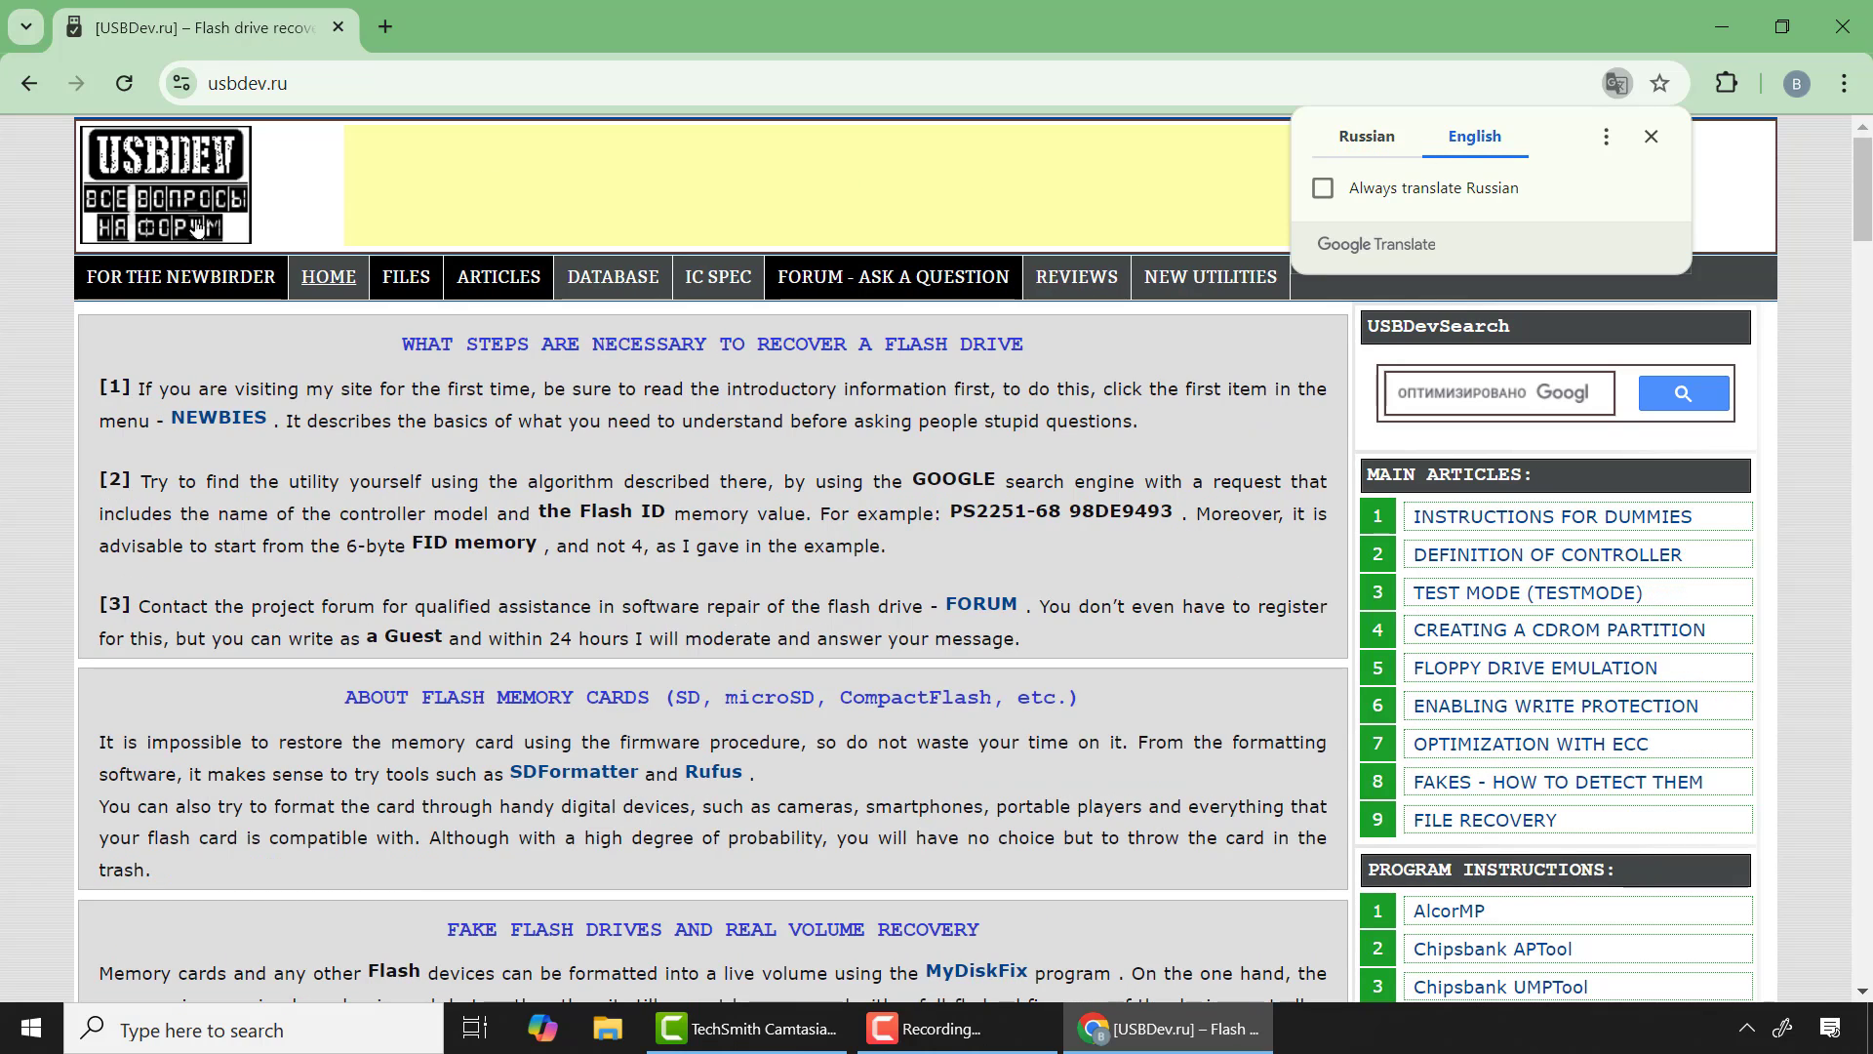
{"action": "left_click", "coordinate": [406, 280]}
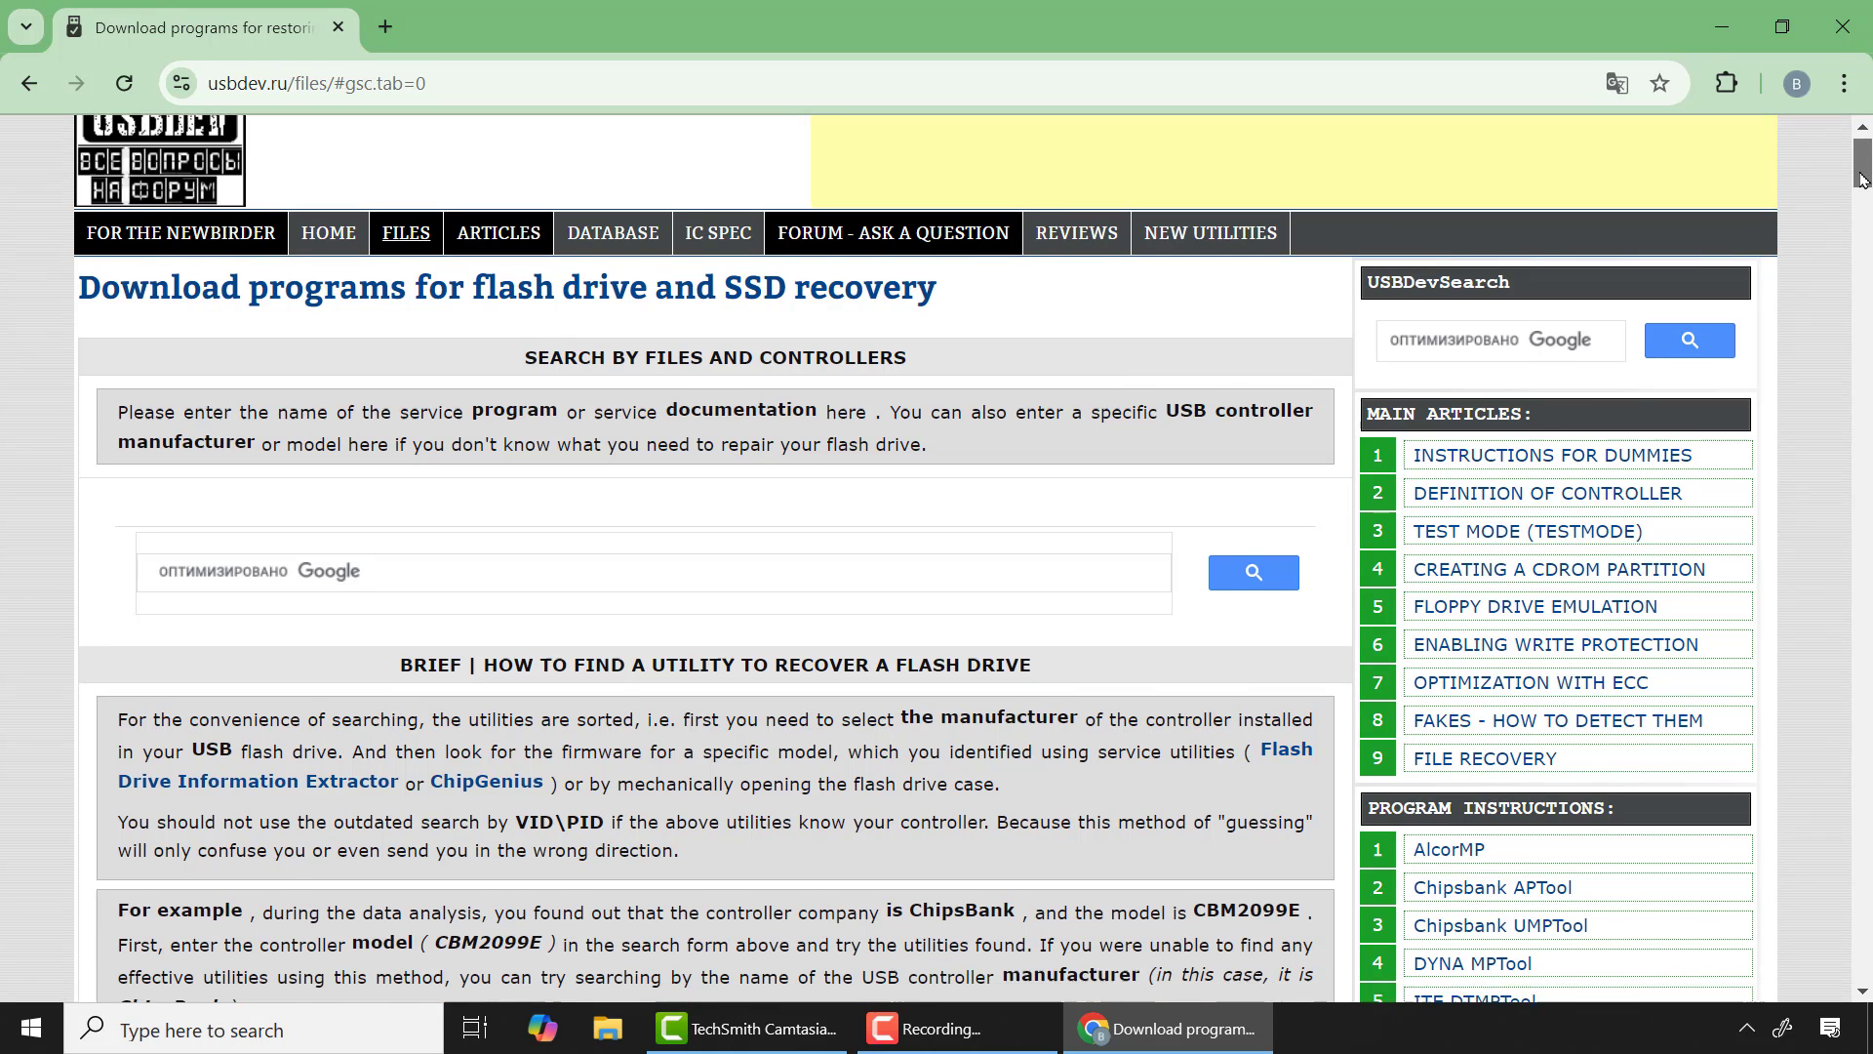
{"action": "left_click_drag", "start_coordinate": [1864, 174], "coordinate": [1865, 243]}
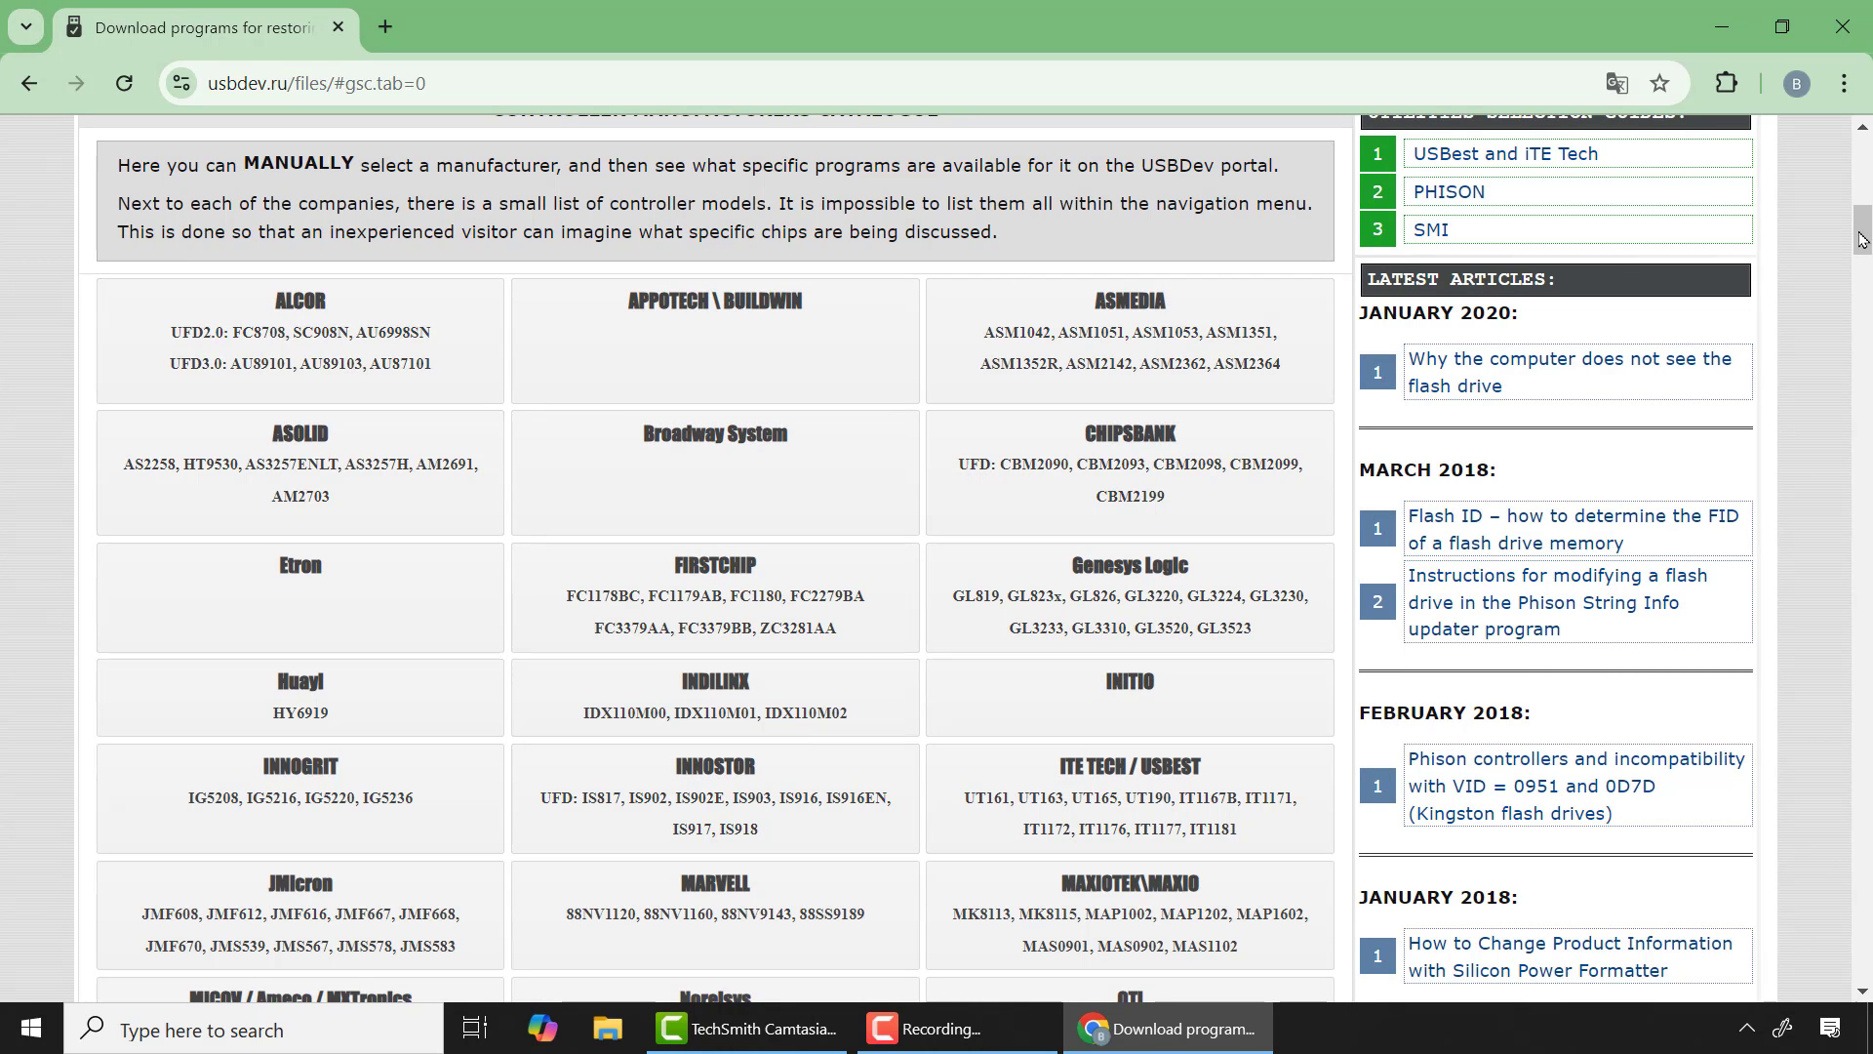
{"action": "left_click_drag", "start_coordinate": [1870, 231], "coordinate": [1866, 340]}
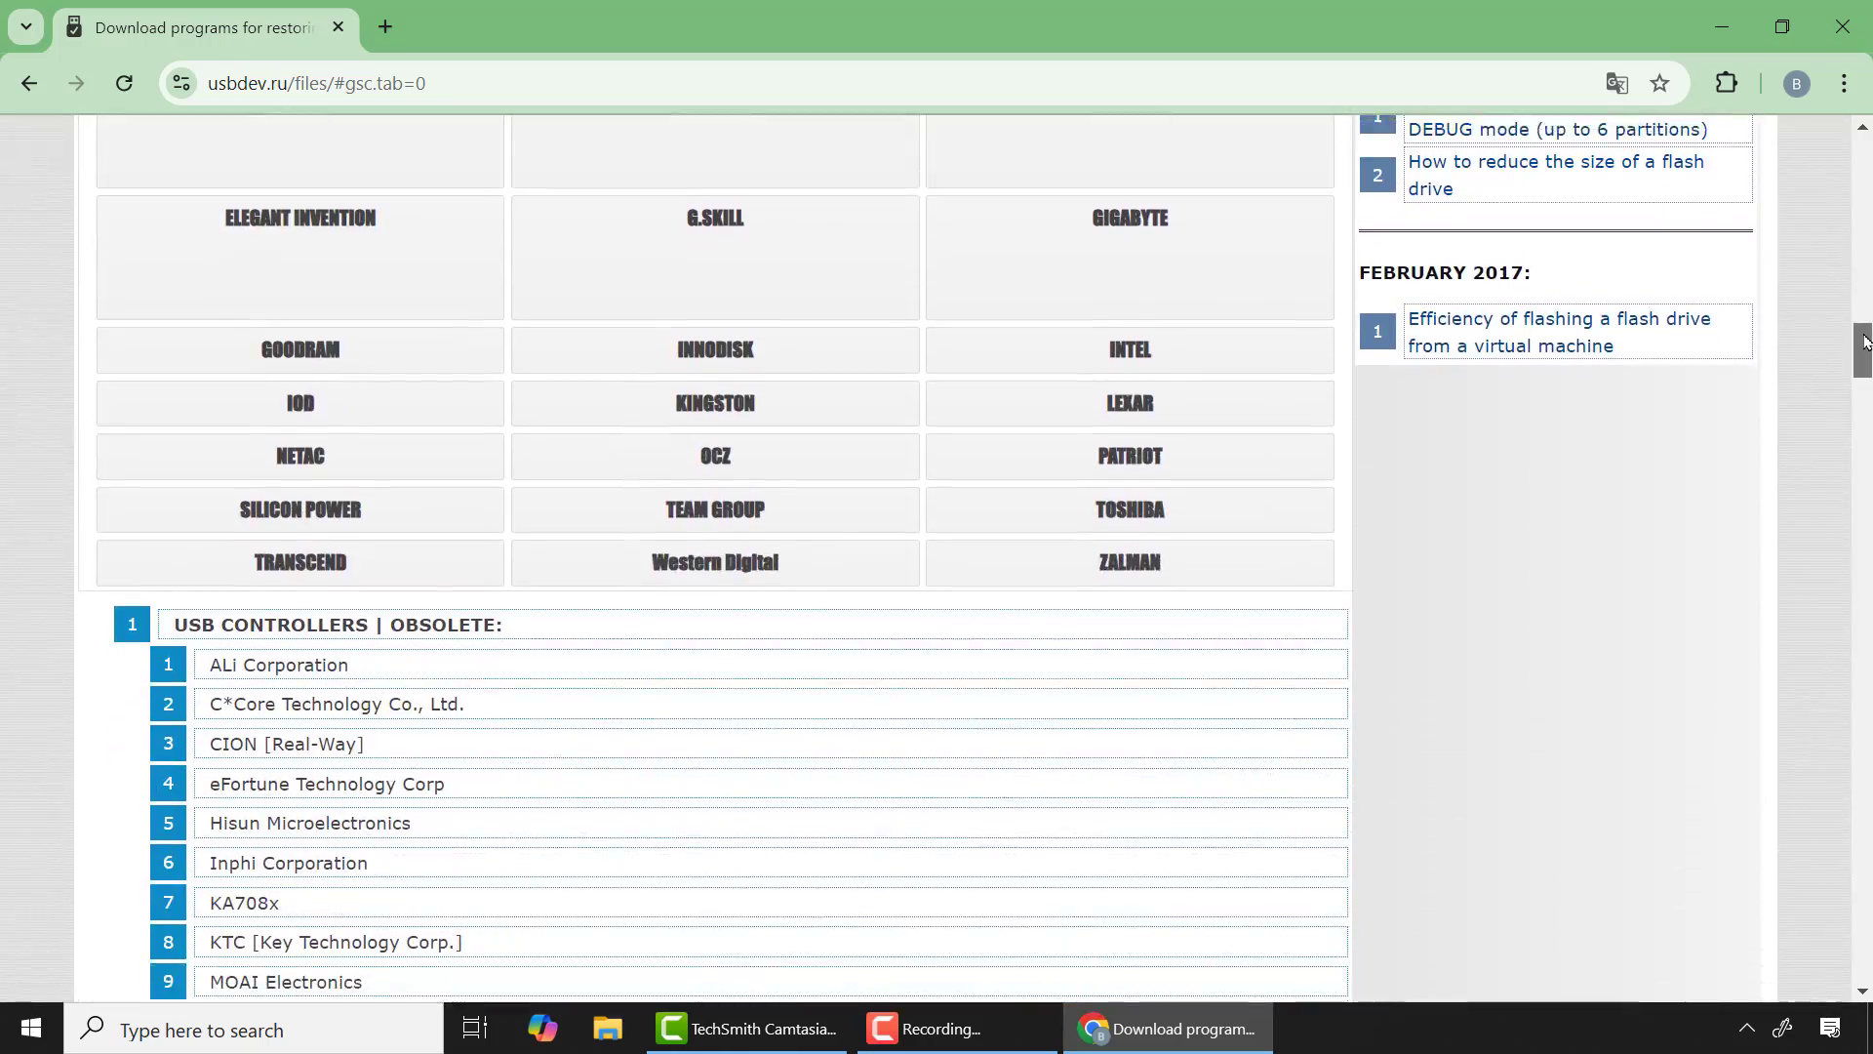
{"action": "left_click_drag", "start_coordinate": [1865, 342], "coordinate": [1867, 220]}
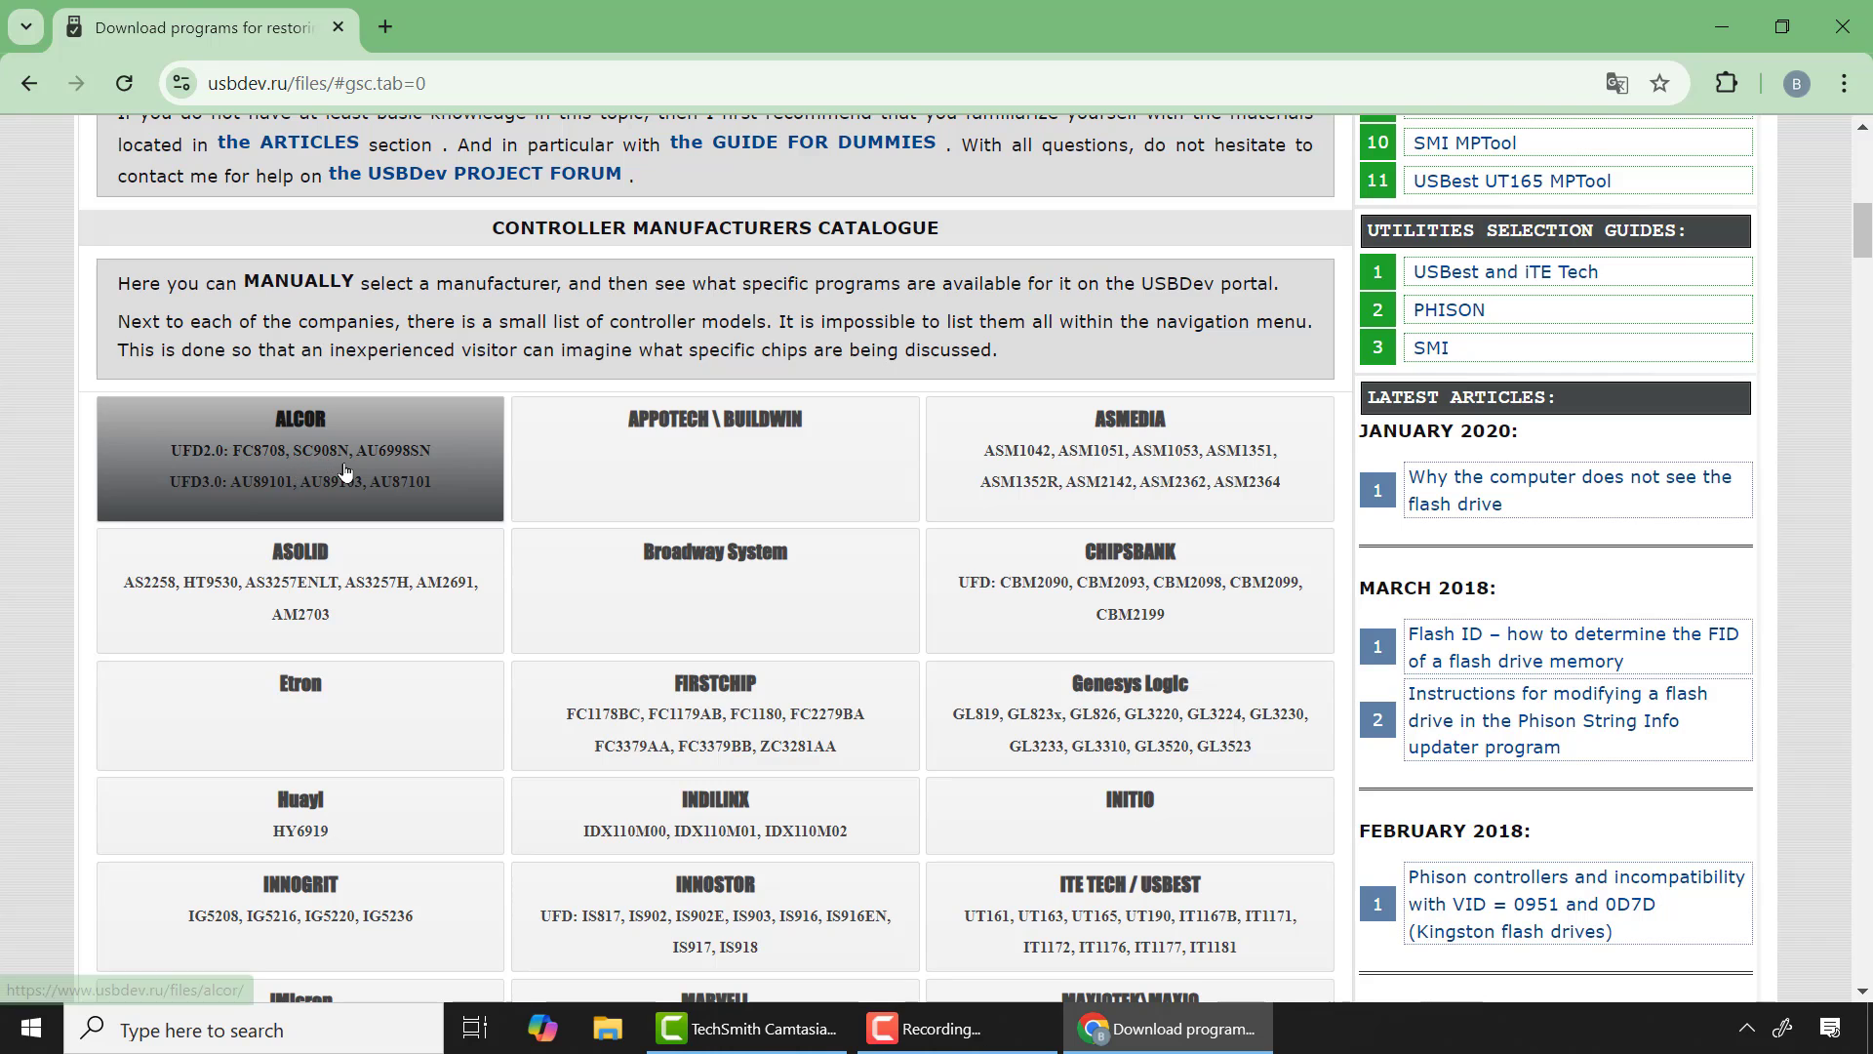
Review the Alcor Micro controller page and go to the AlcorMP #2023 download page.
{"action": "left_click", "coordinate": [288, 476]}
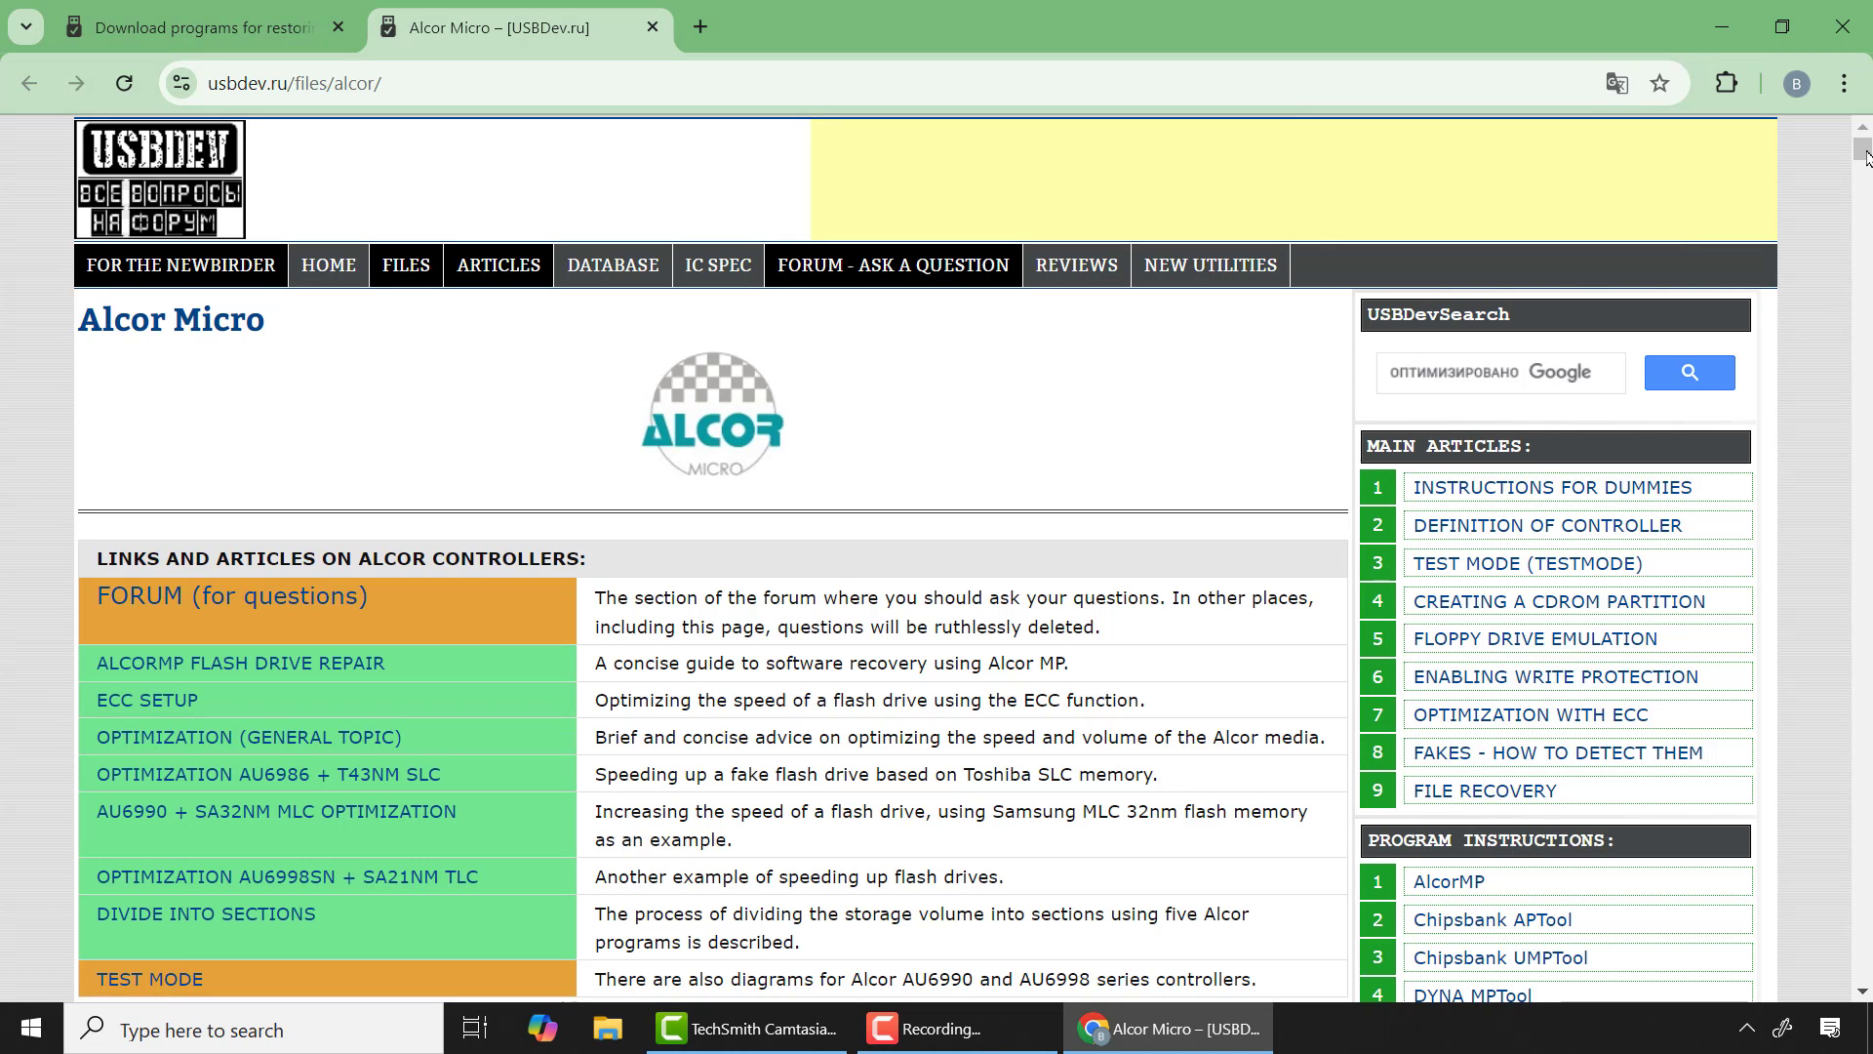
{"action": "scroll", "coordinate": [1869, 157], "scroll_direction": "down", "scroll_amount": 5}
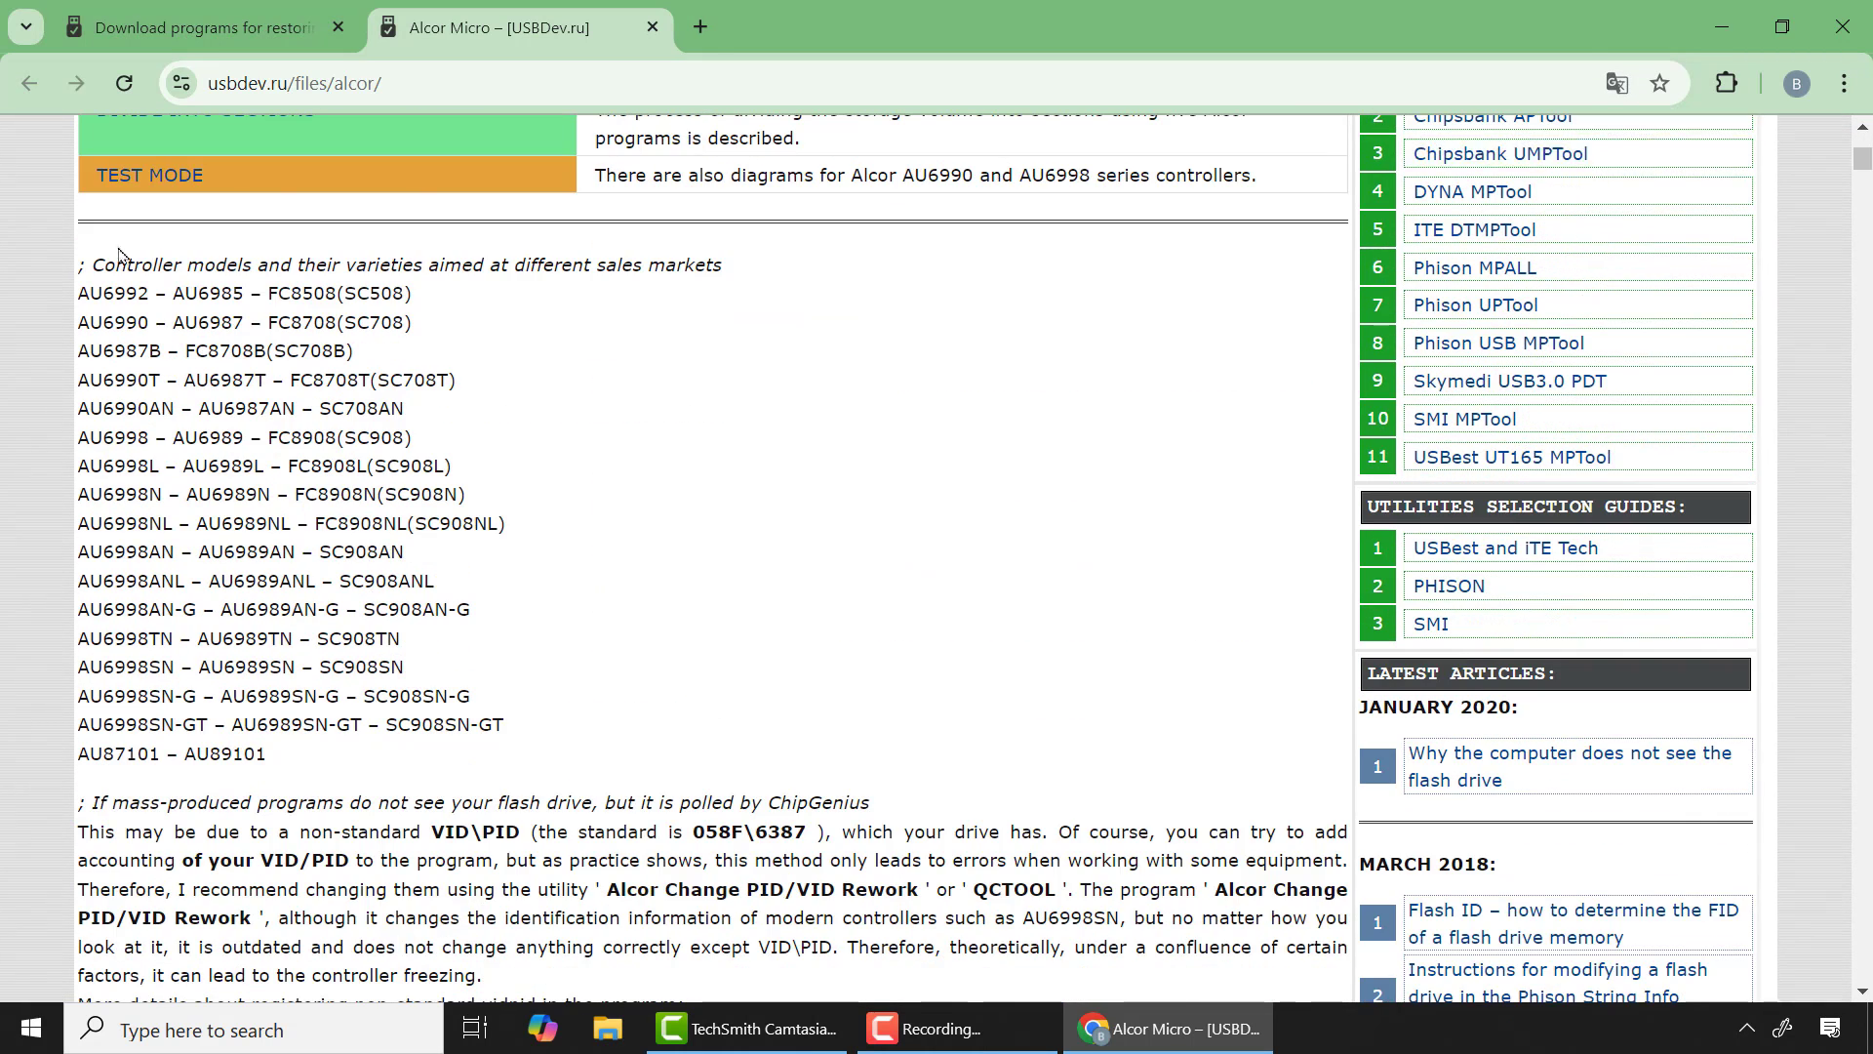
{"action": "mouse_move", "coordinate": [96, 258]}
{"action": "left_mouse_down"}
{"action": "mouse_move", "coordinate": [225, 272]}
{"action": "mouse_move", "coordinate": [578, 753]}
{"action": "mouse_move", "coordinate": [614, 723]}
{"action": "left_mouse_up"}
{"action": "left_click", "coordinate": [699, 588]}
{"action": "left_click_drag", "start_coordinate": [1864, 162], "coordinate": [1867, 216]}
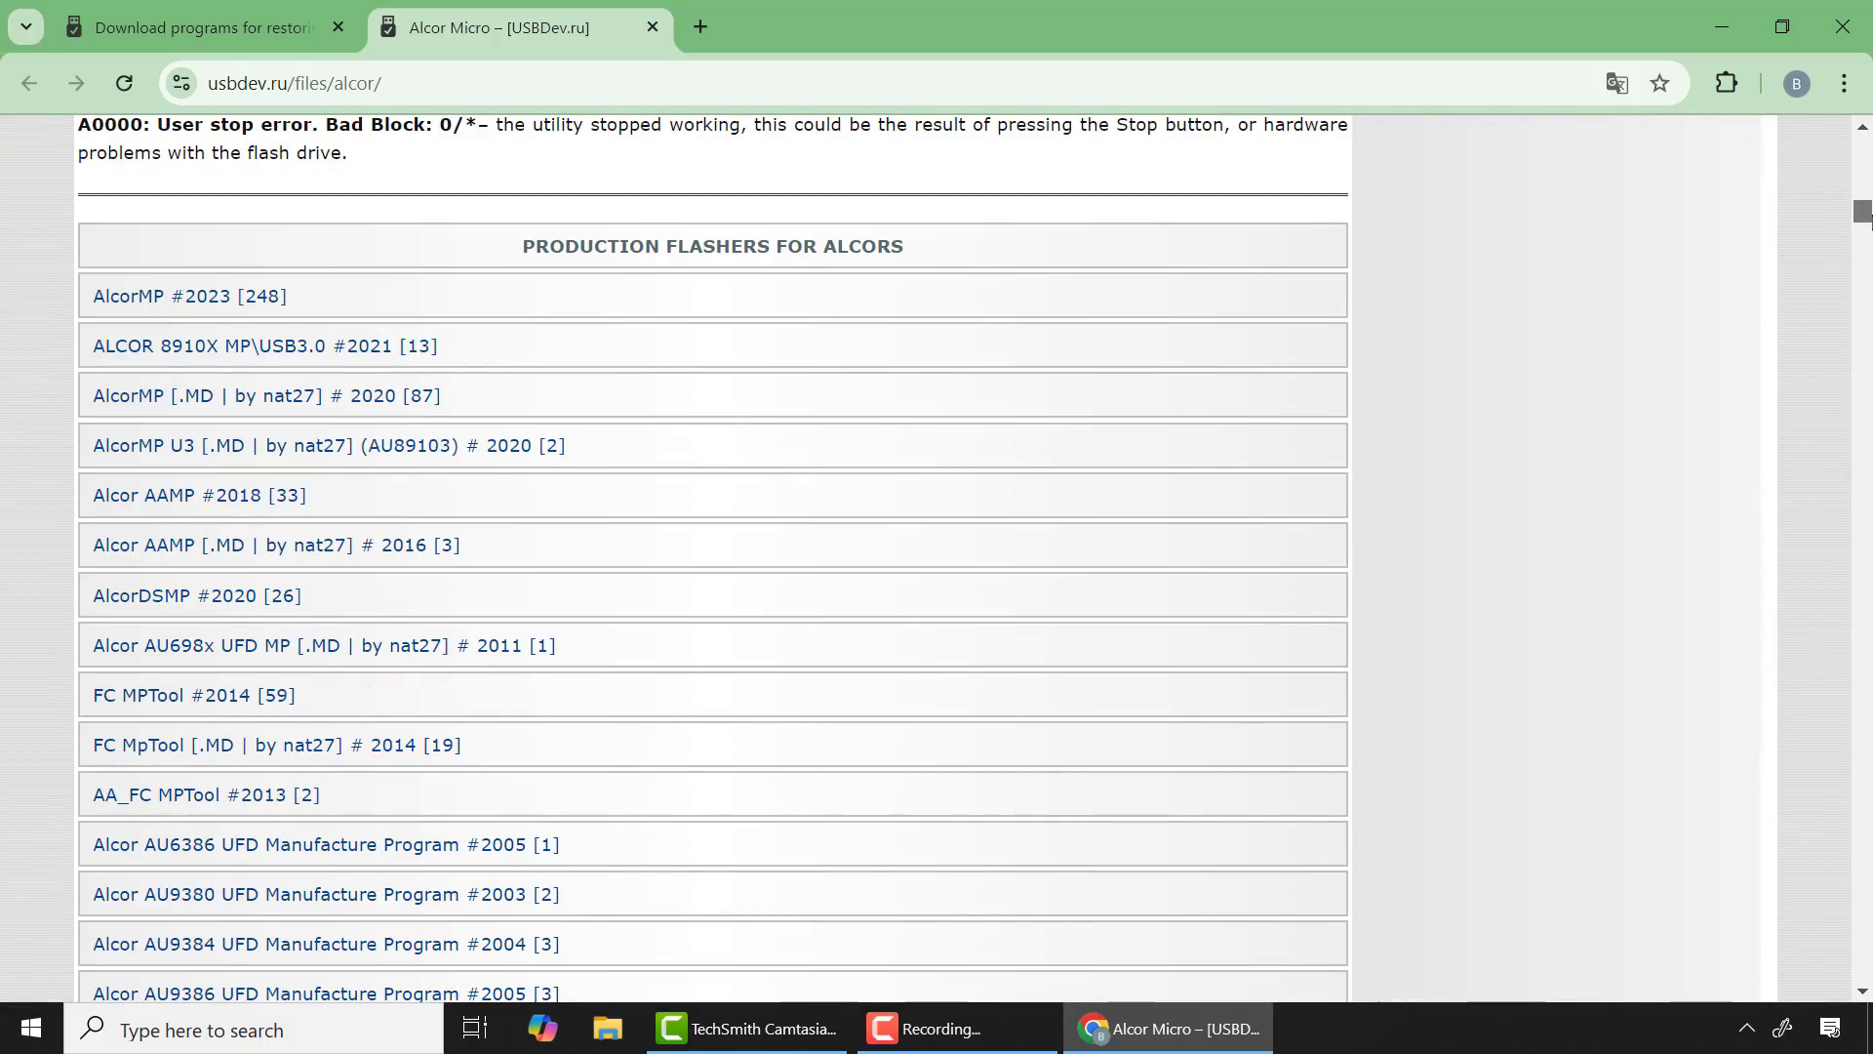
{"action": "scroll", "coordinate": [1752, 374], "scroll_direction": "down", "scroll_amount": 1}
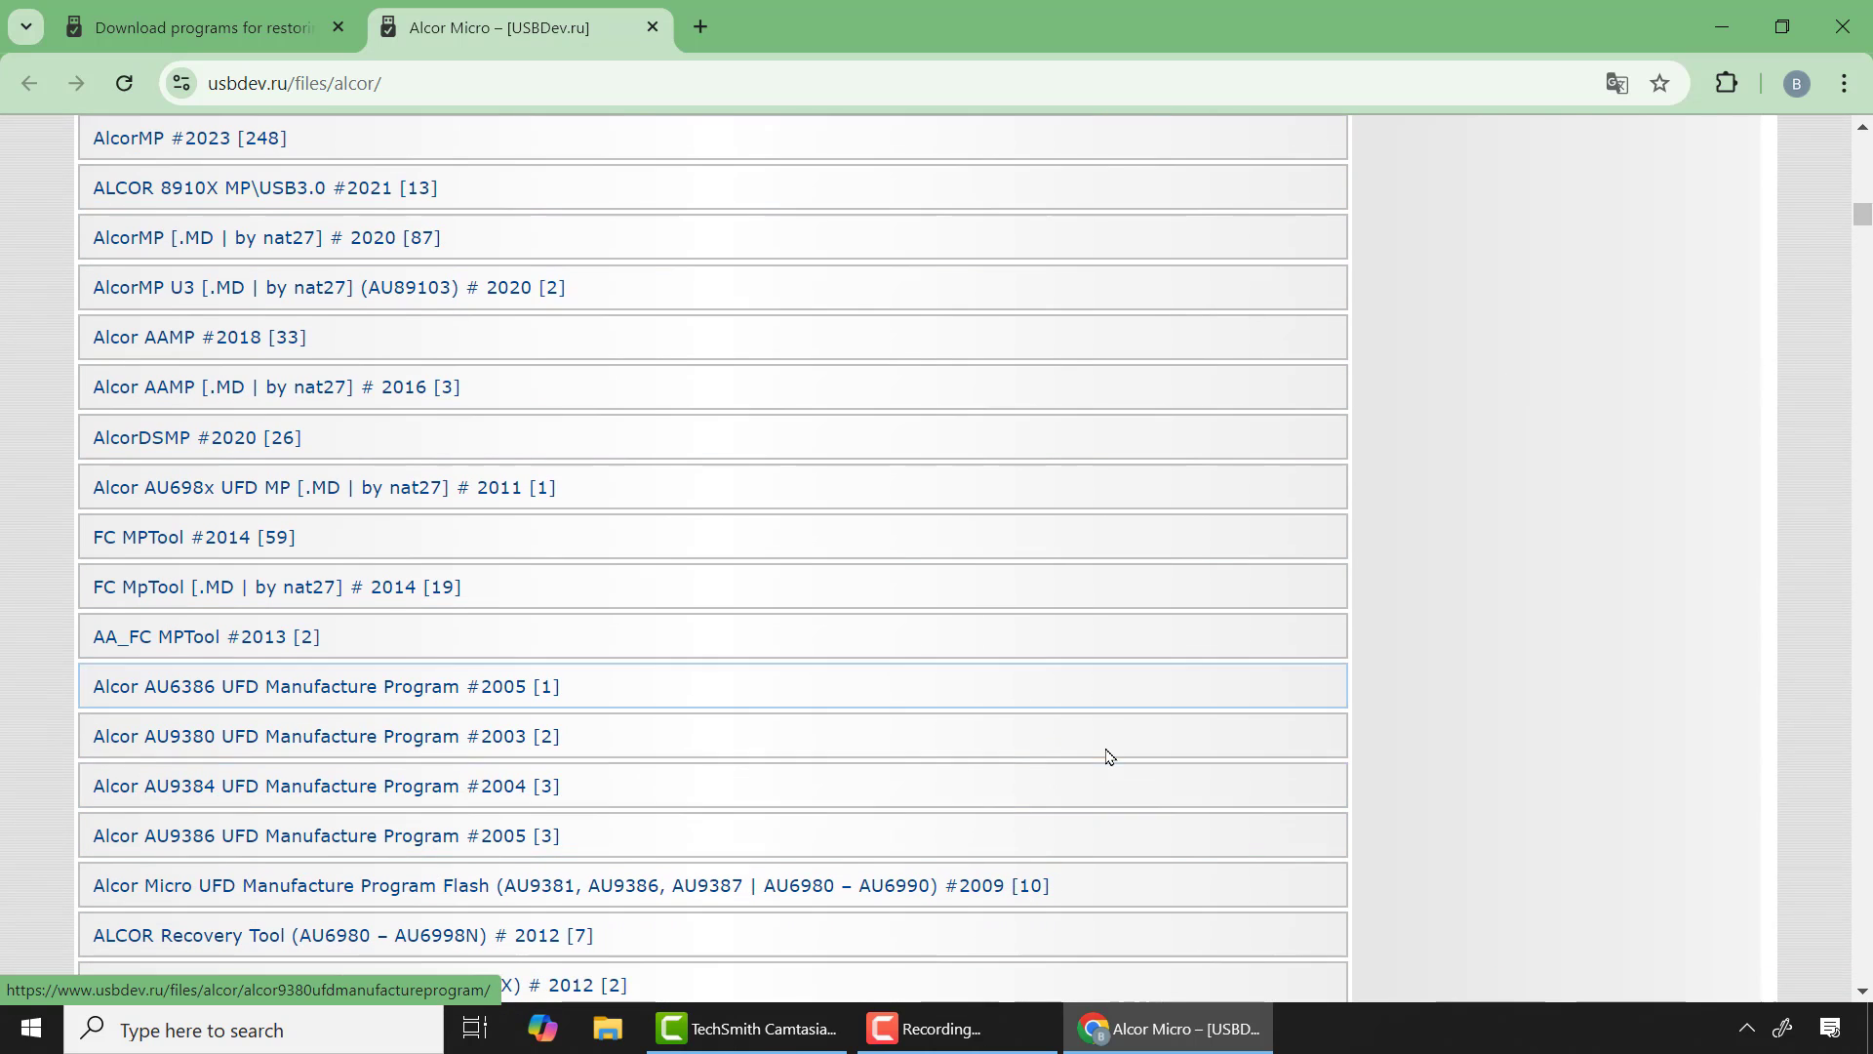
{"action": "scroll", "coordinate": [1418, 594], "scroll_direction": "up", "scroll_amount": 1}
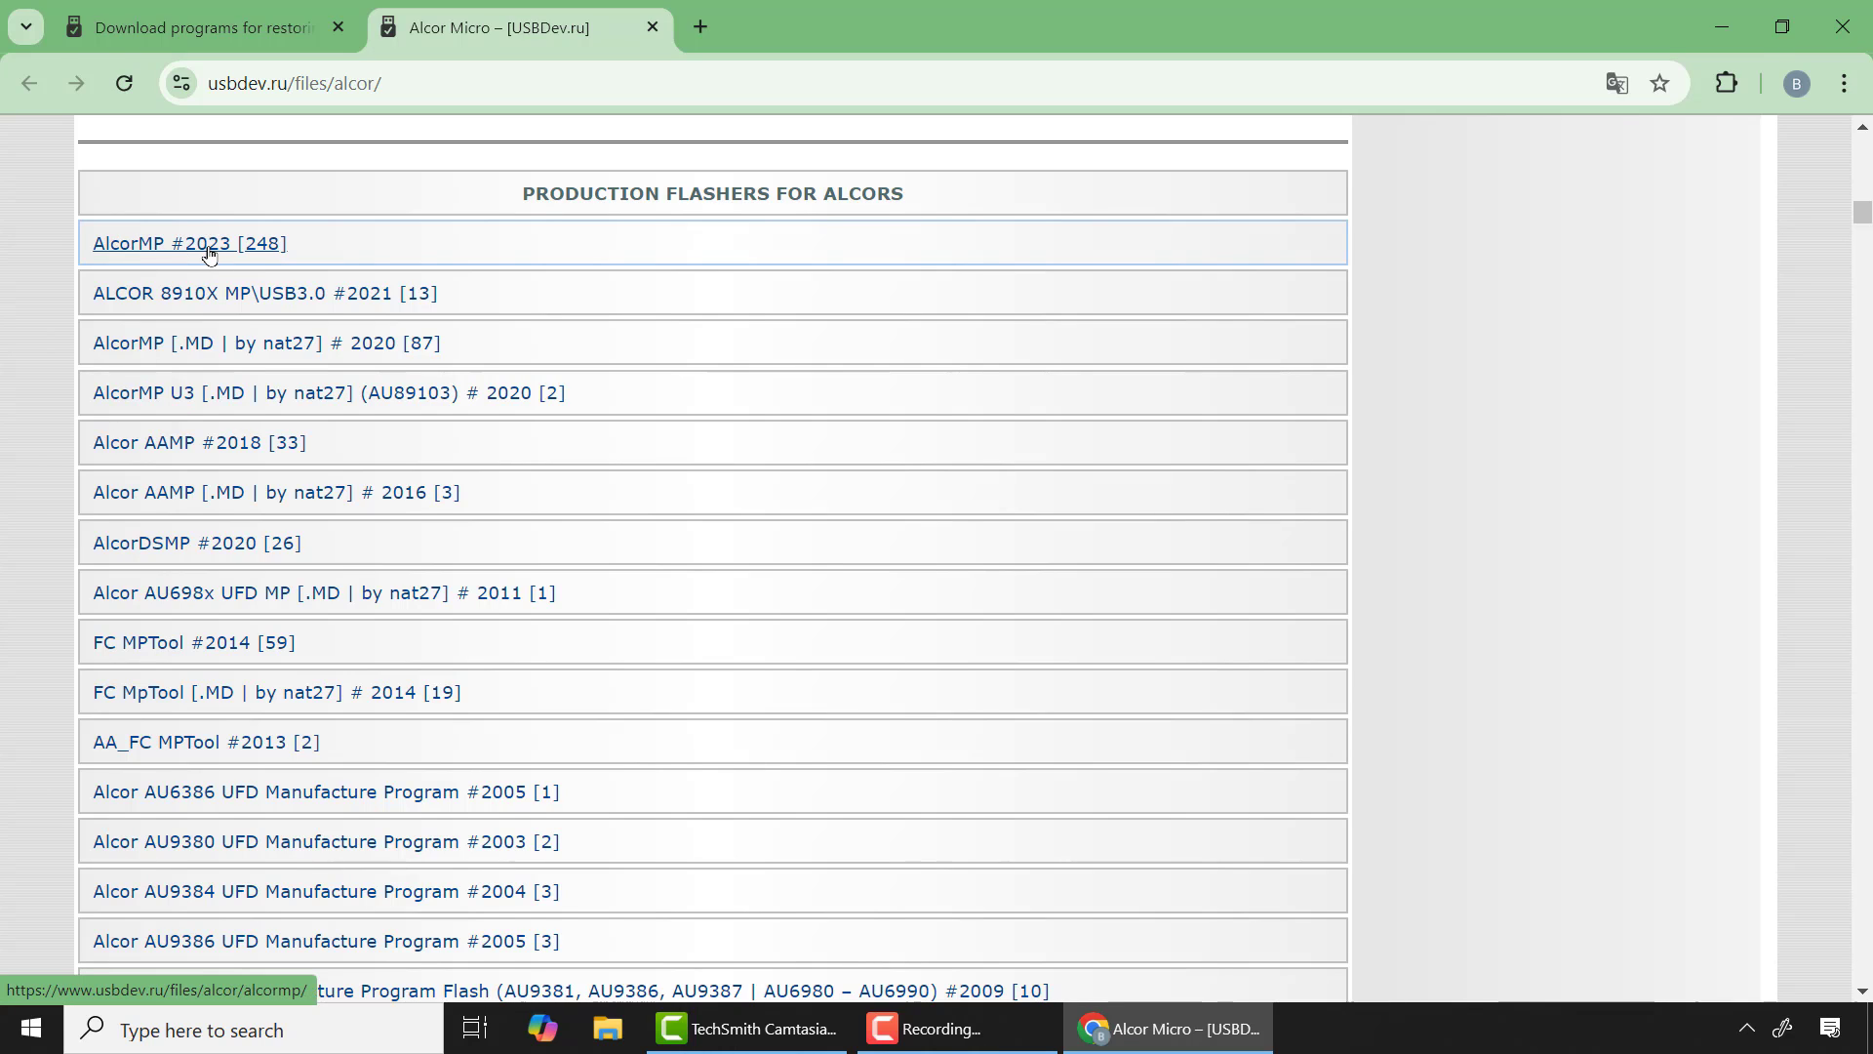
{"action": "left_click", "coordinate": [209, 252]}
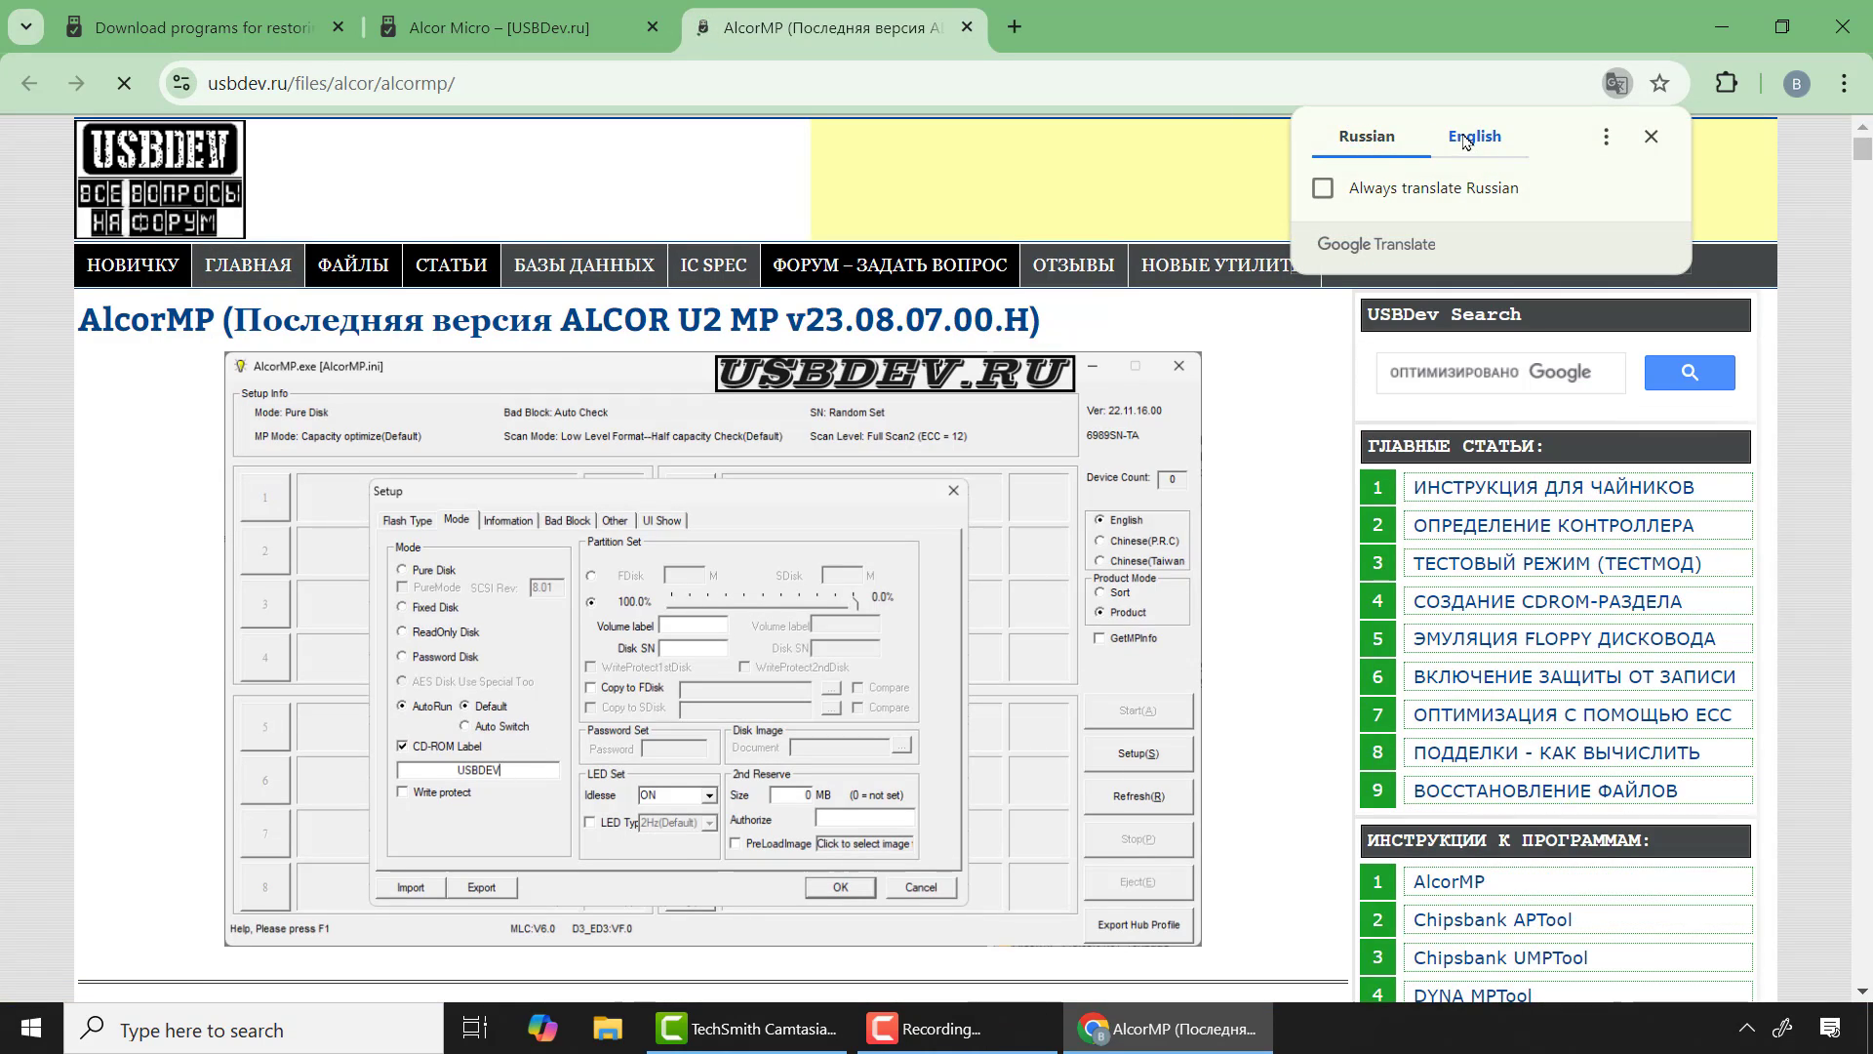
{"action": "left_click", "coordinate": [1475, 135]}
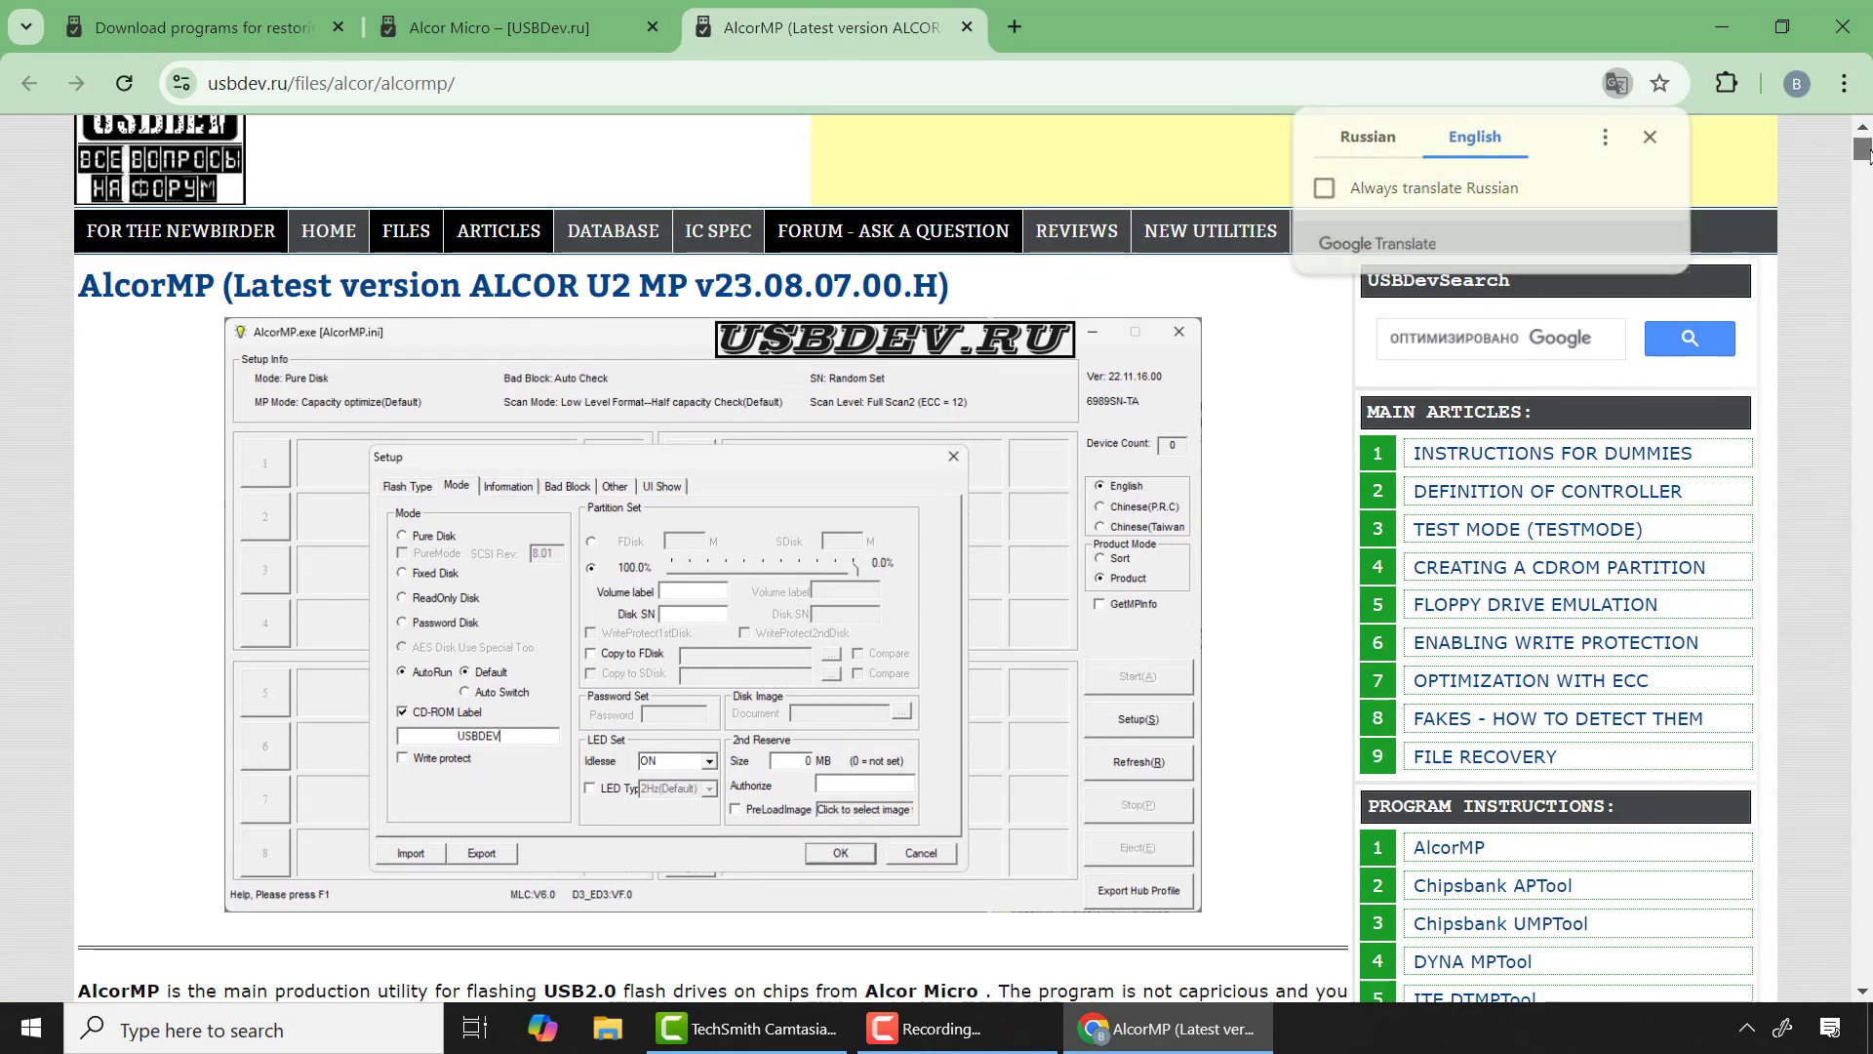
{"action": "left_click_drag", "start_coordinate": [1863, 147], "coordinate": [1867, 268]}
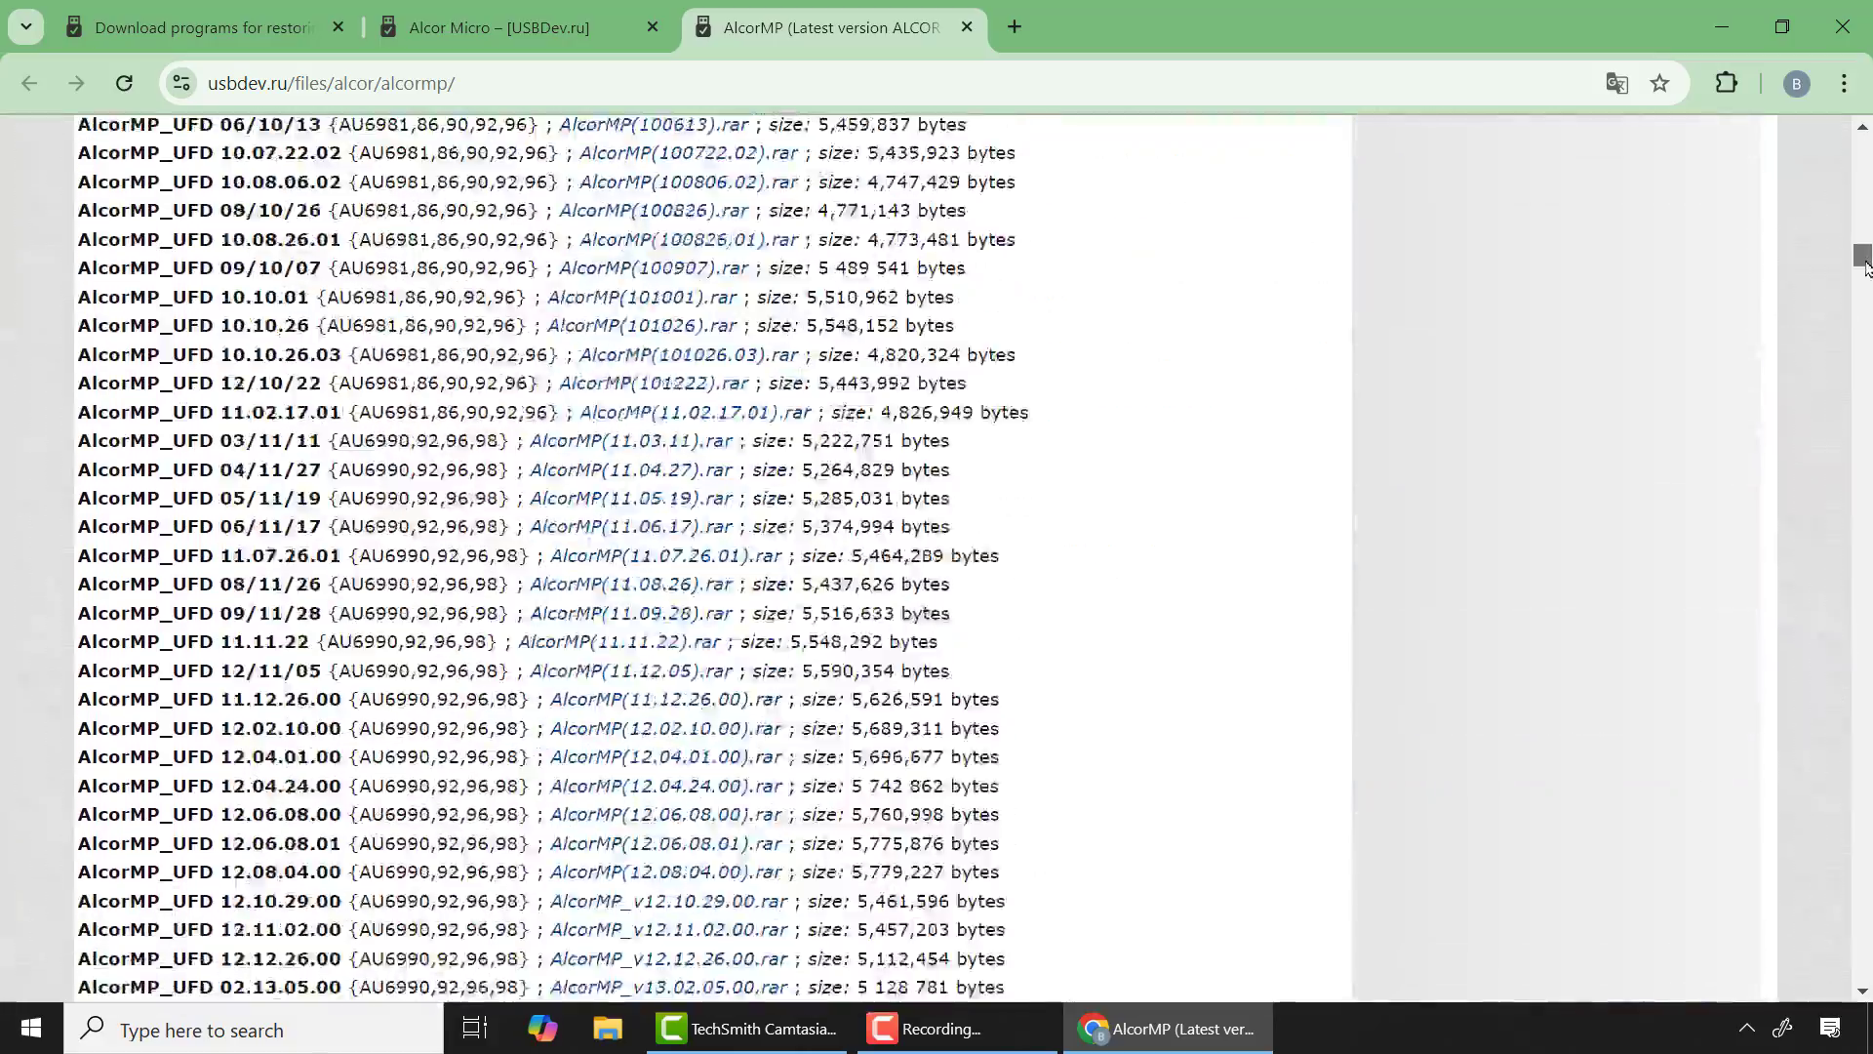
{"action": "left_click_drag", "start_coordinate": [1869, 268], "coordinate": [1842, 443]}
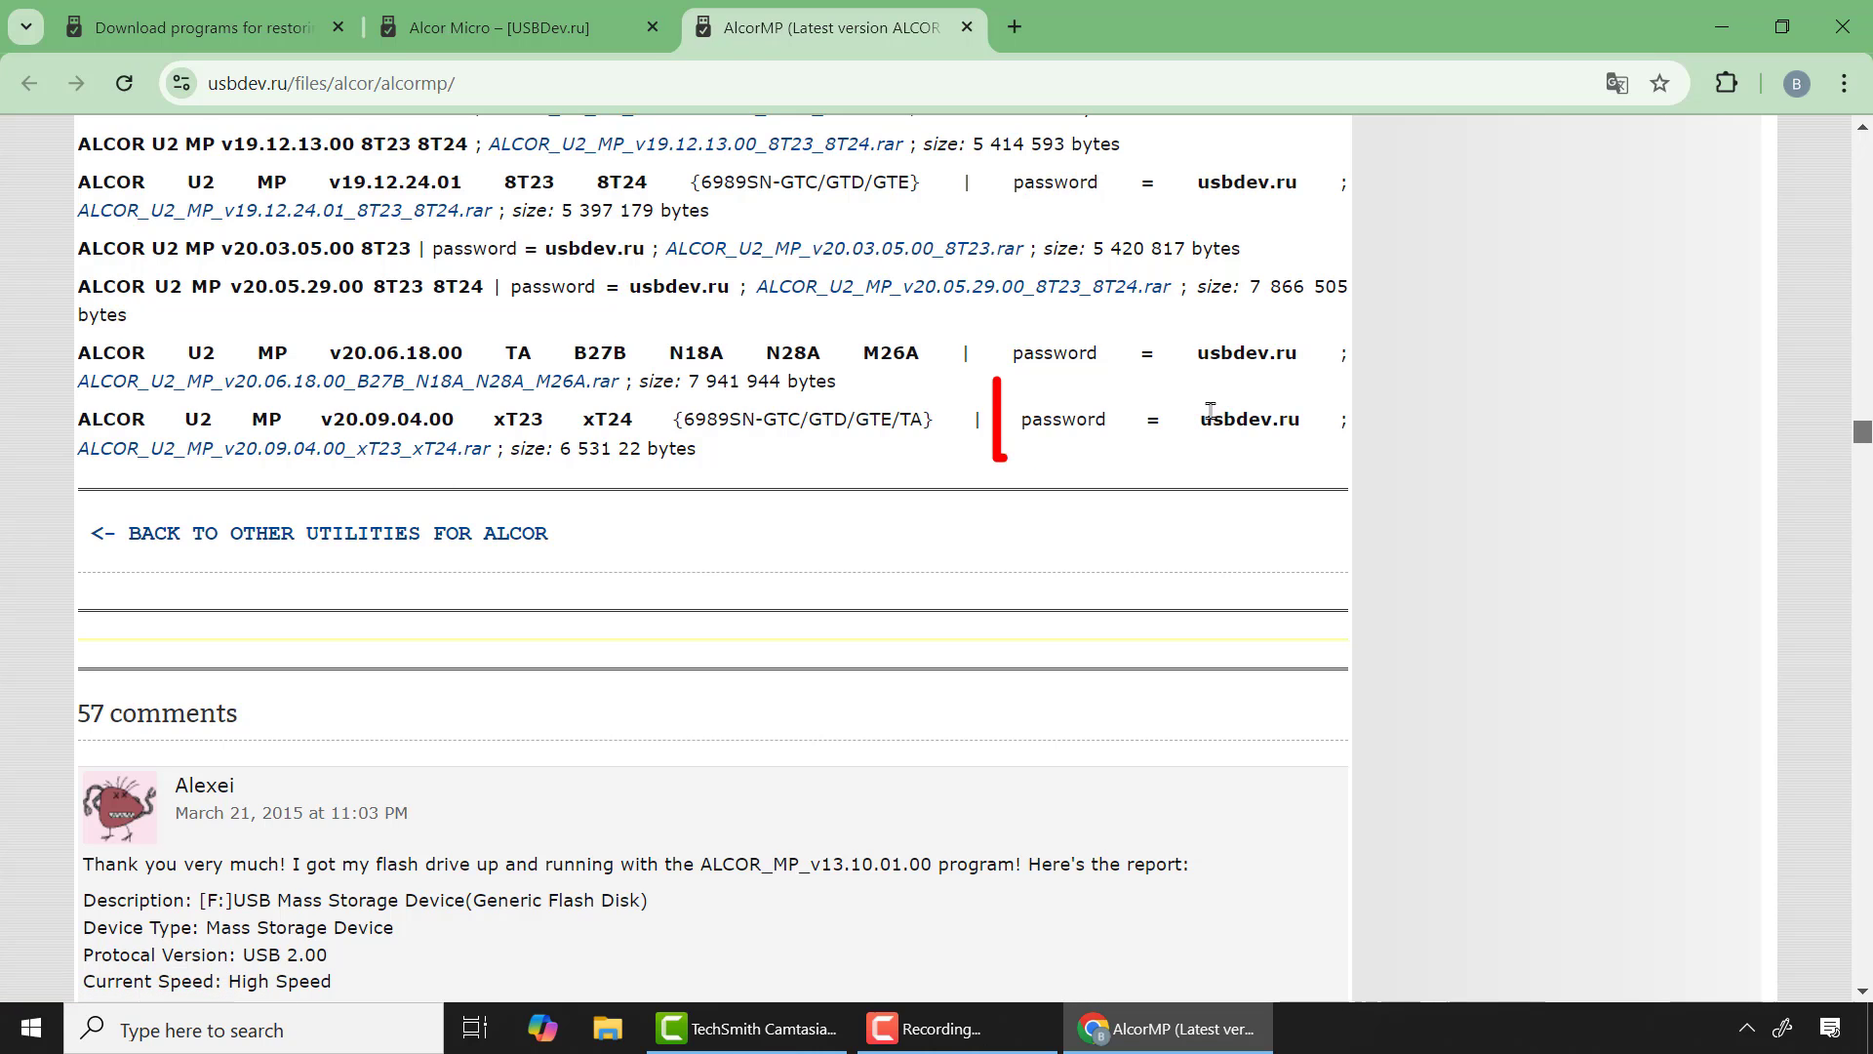
{"action": "left_click_drag", "start_coordinate": [1200, 420], "coordinate": [1302, 419]}
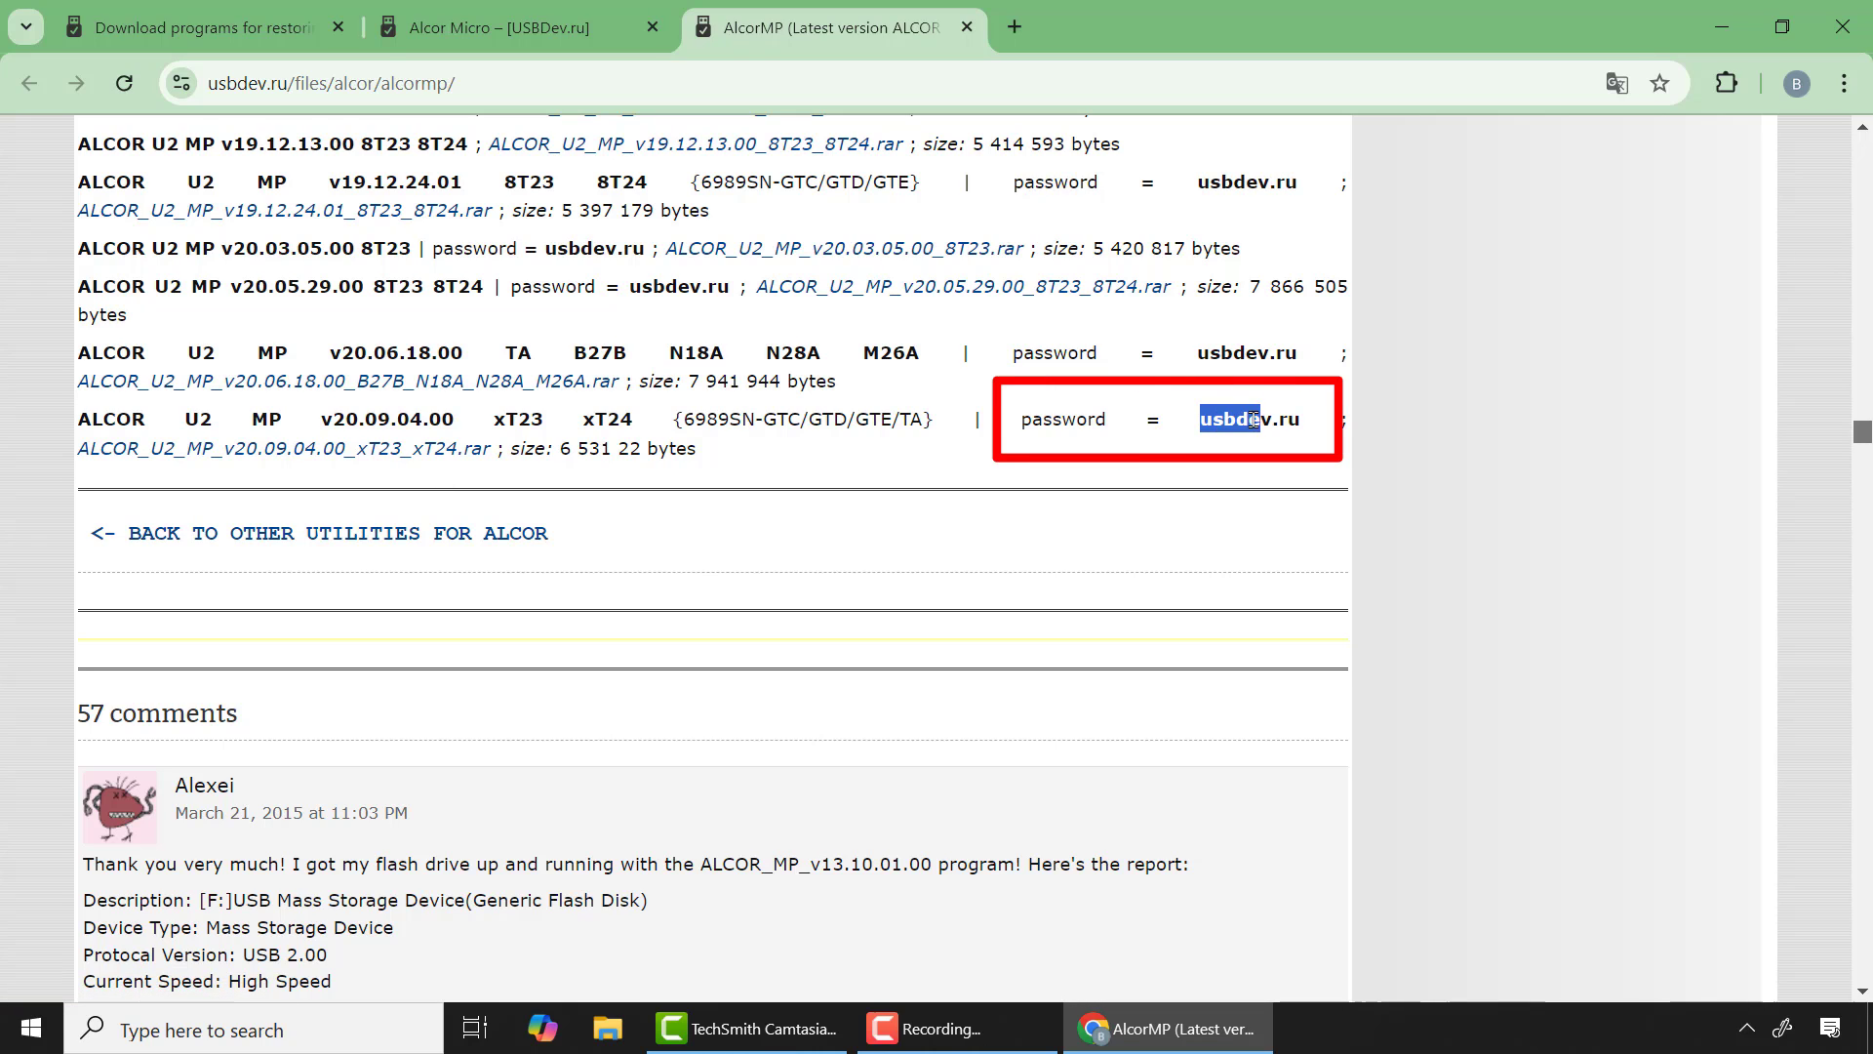
{"action": "left_click", "coordinate": [1290, 463]}
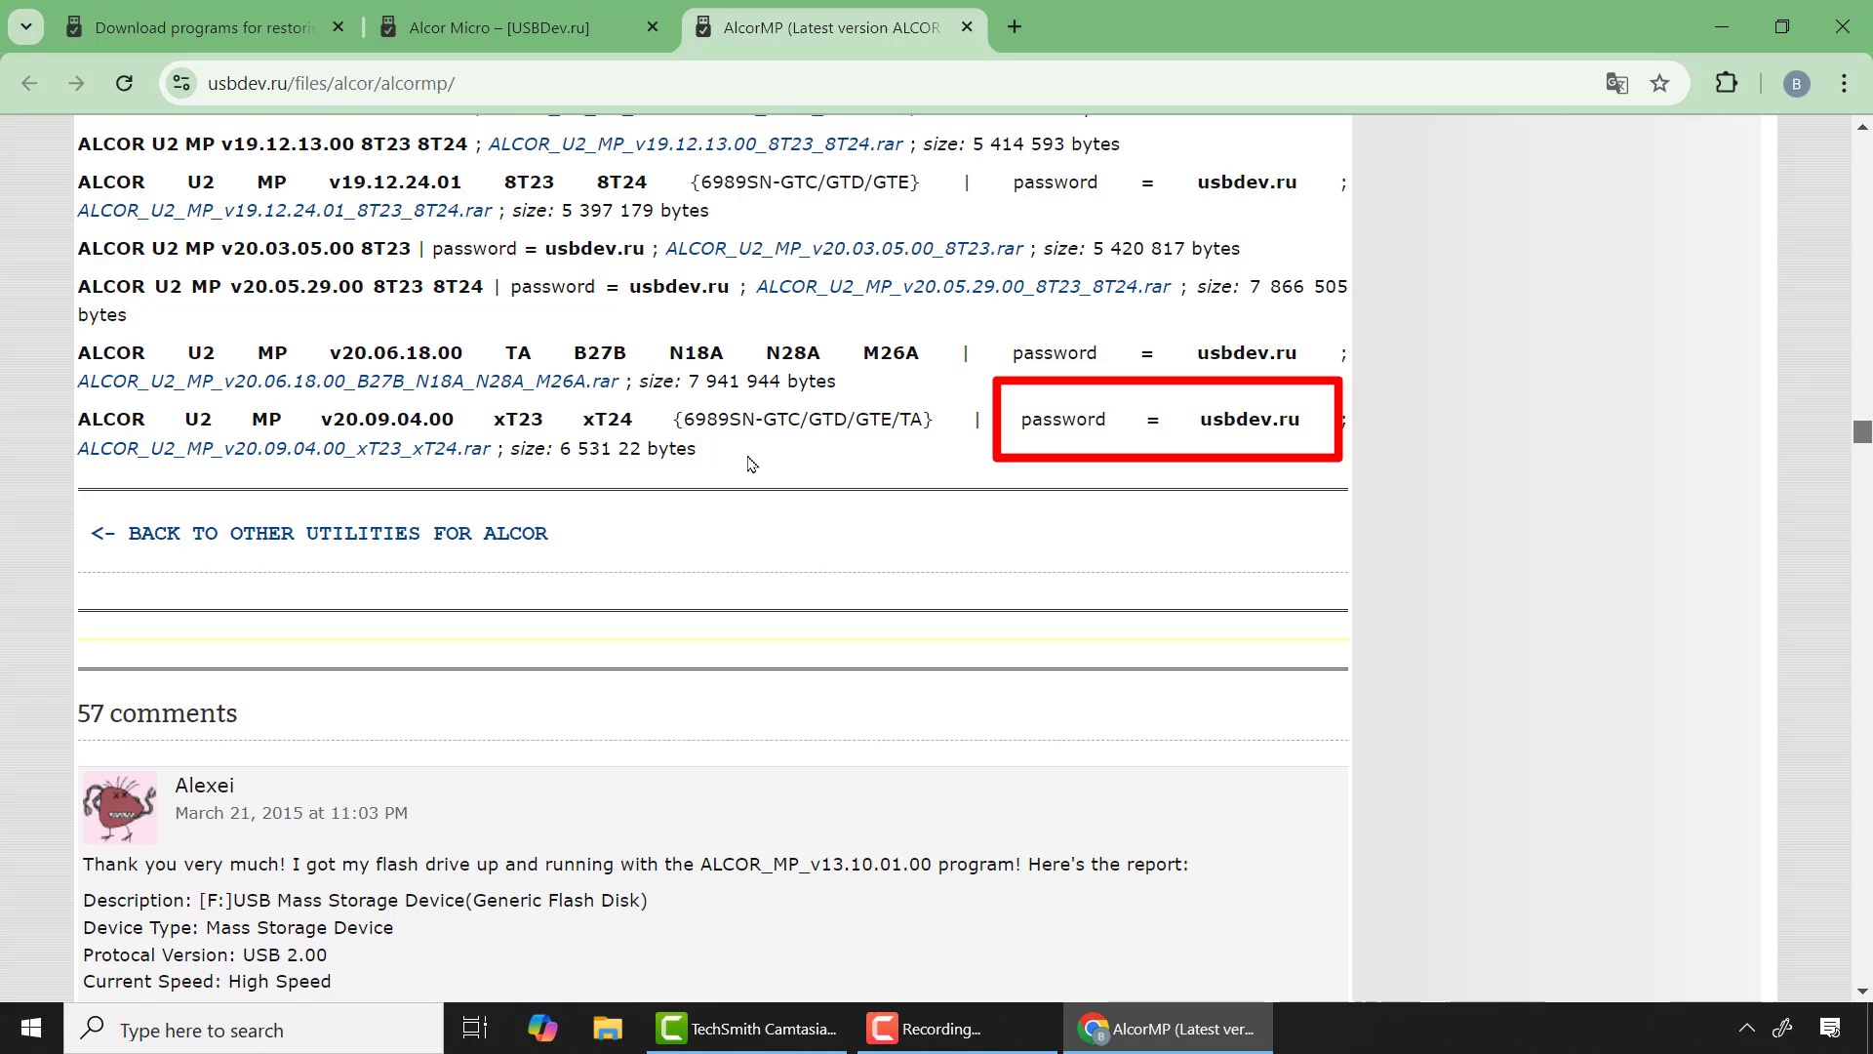